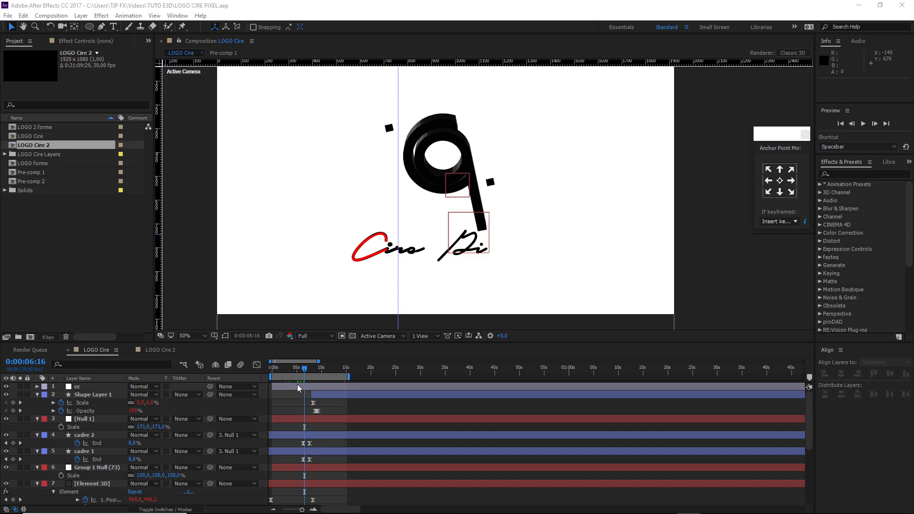
Scrub the LOGO Cire timeline to preview the animation, then Alt+Tab to File Explorer.
drag(293, 375, 312, 374)
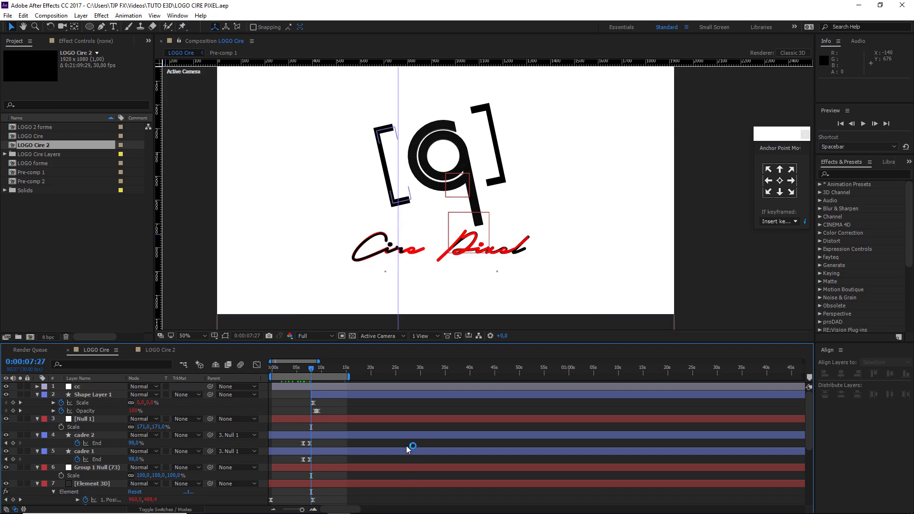
mouse_move(213, 513)
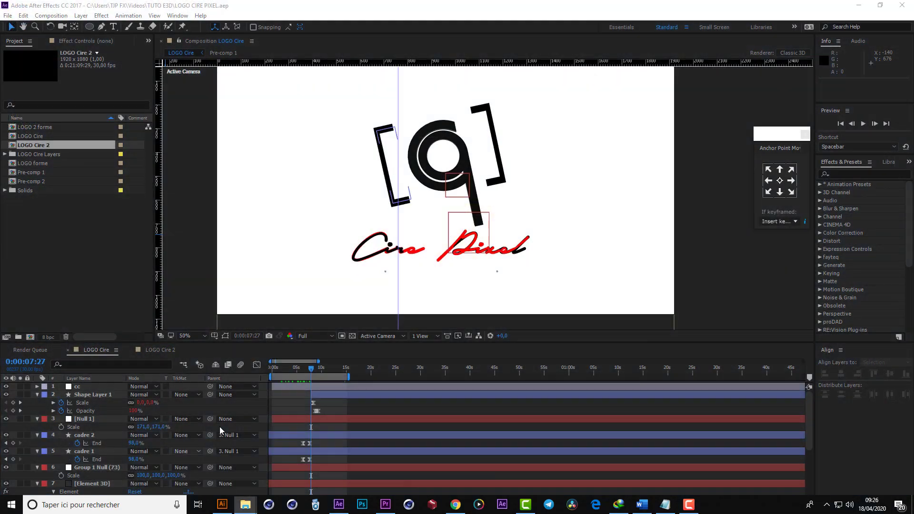
key(alt+Tab)
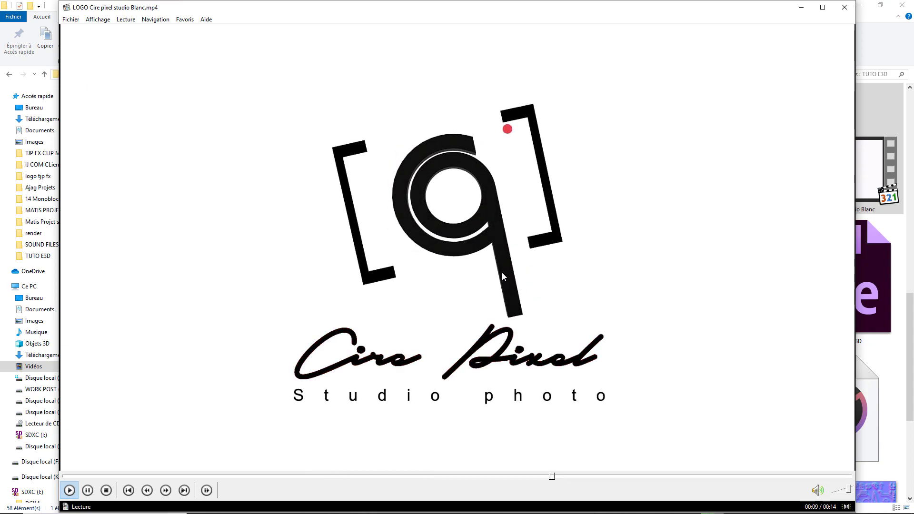
Seek the Cire Pixel Studio video back to about 00:03 to replay the rings.
click(242, 476)
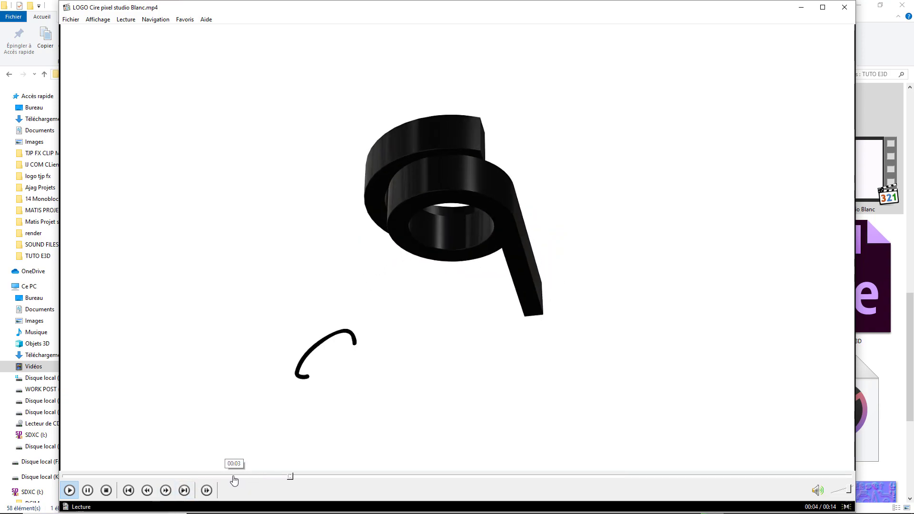
click(236, 476)
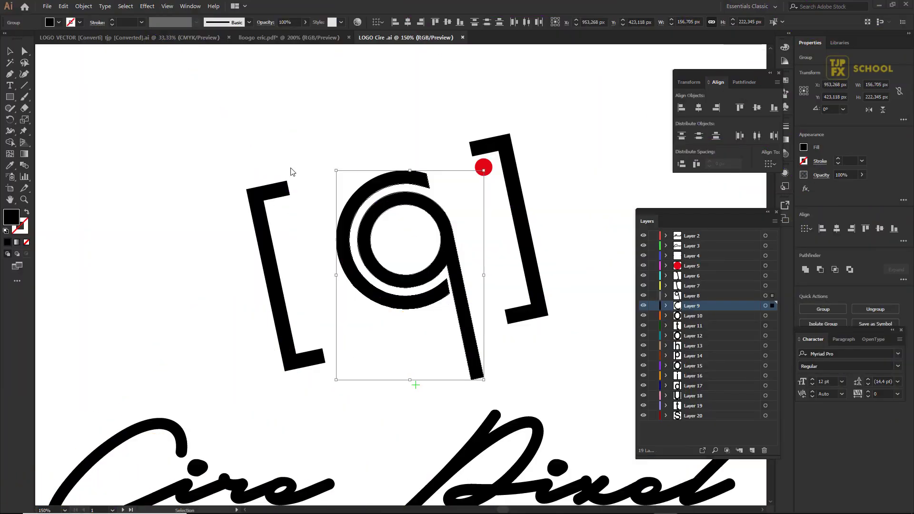
Marquee-select the whole q letter group, copy it, and switch back to After Effects.
click(63, 6)
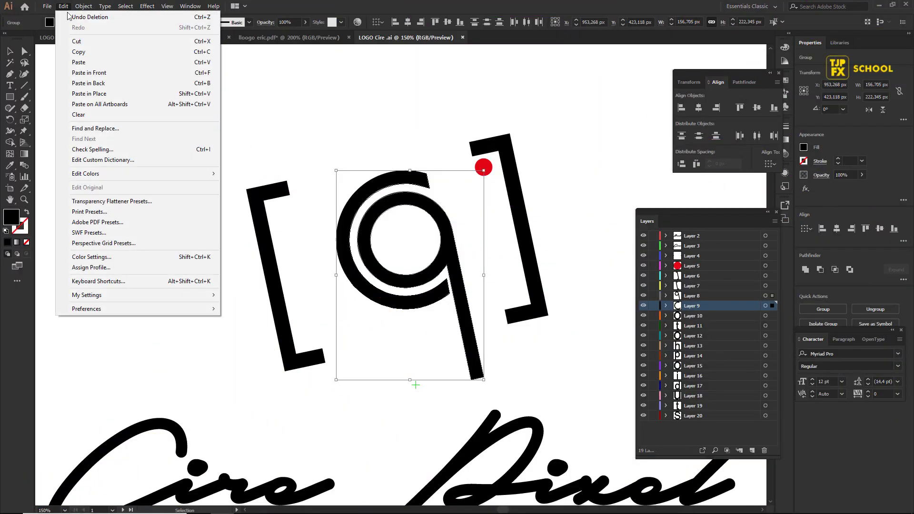
click(86, 56)
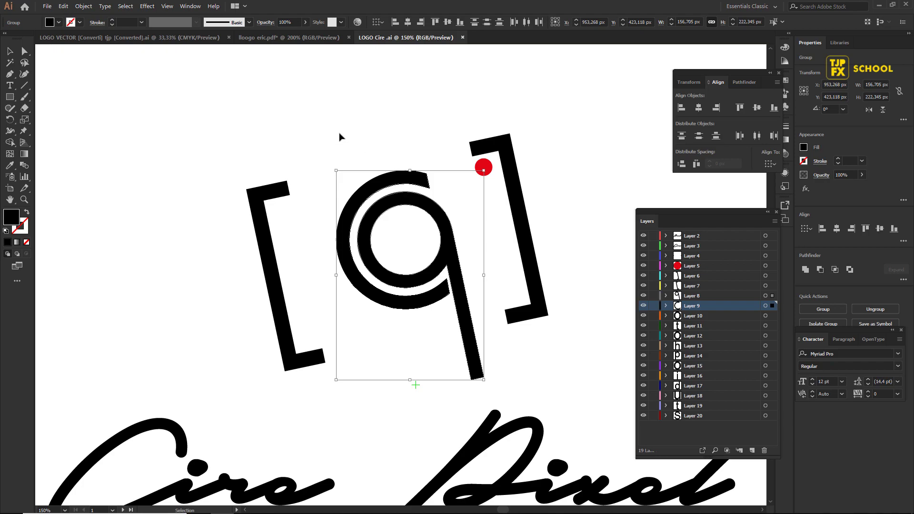
click(400, 210)
drag(365, 137, 410, 294)
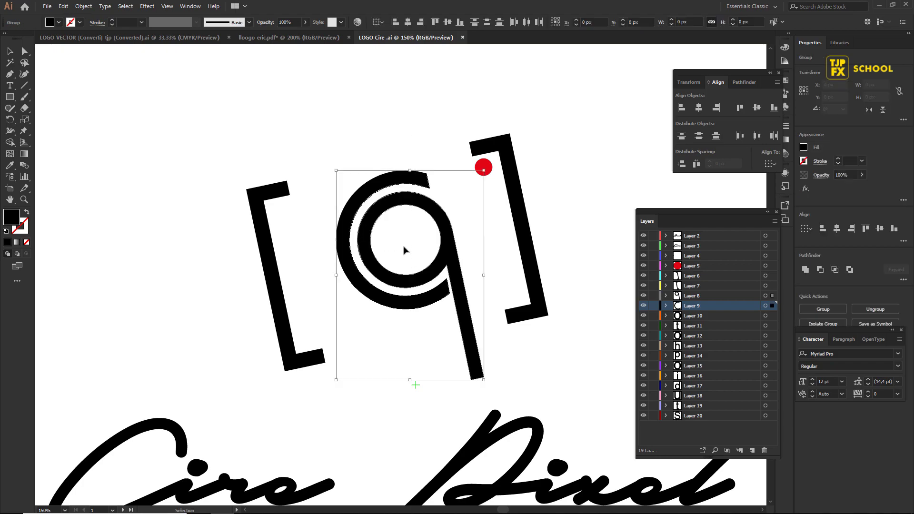
click(63, 7)
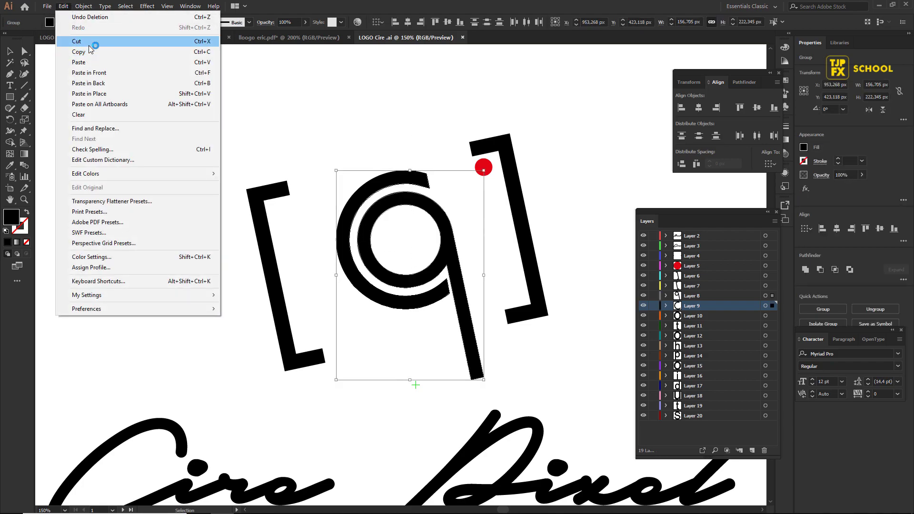
click(83, 52)
key(alt+Tab)
click(580, 199)
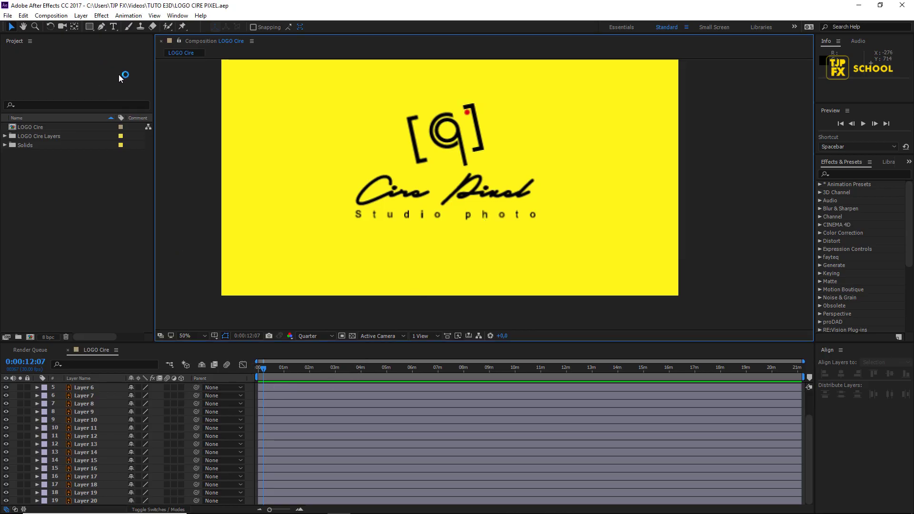
Create a new solid layer named LOGO SHAPE.
click(101, 18)
mouse_move(105, 24)
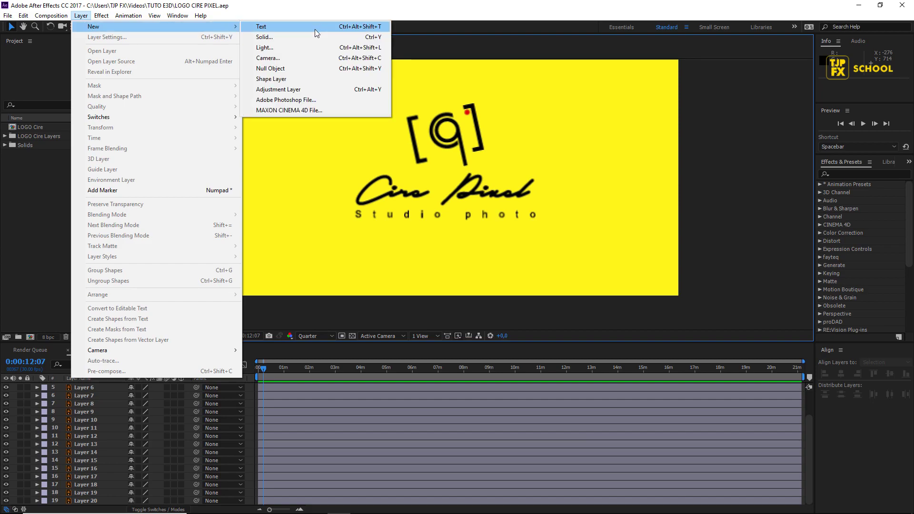
click(312, 36)
text(LOGO SHAP)
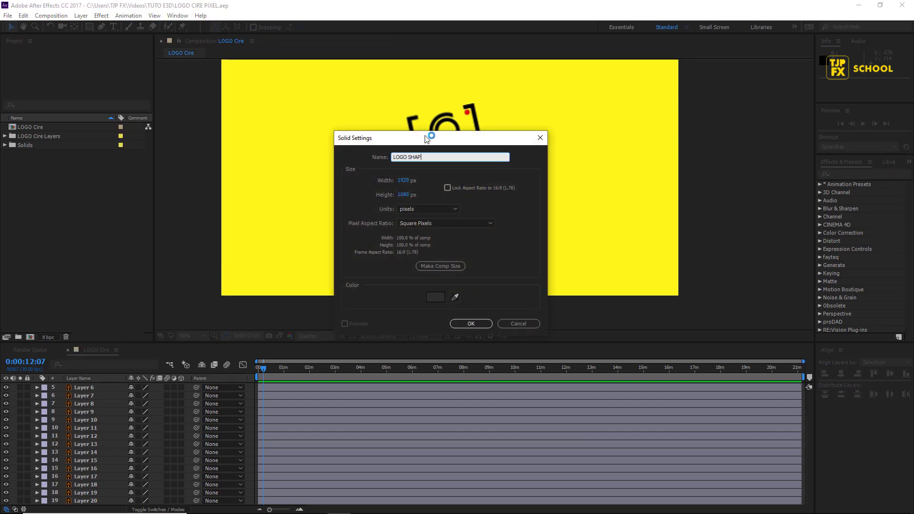
text(E)
key(Return)
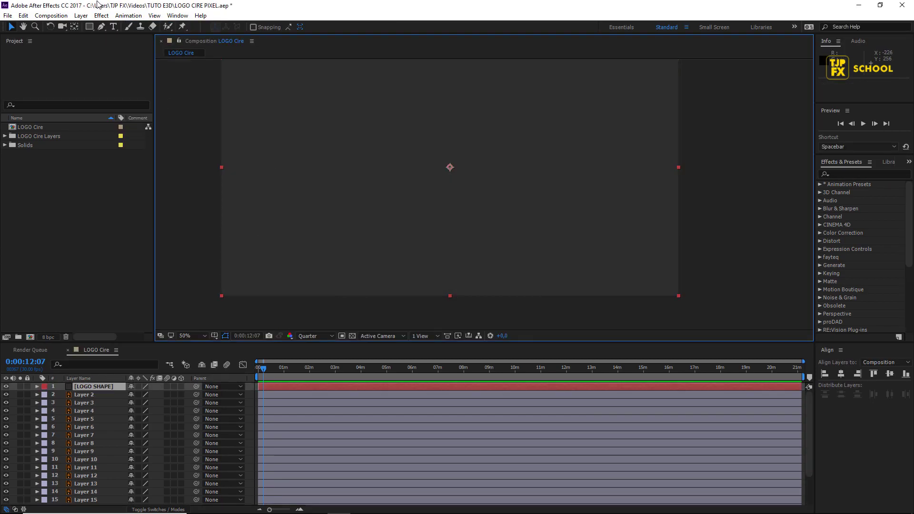
Paste the q outline masks into LOGO SHAPE and scale them to about 194%.
click(27, 16)
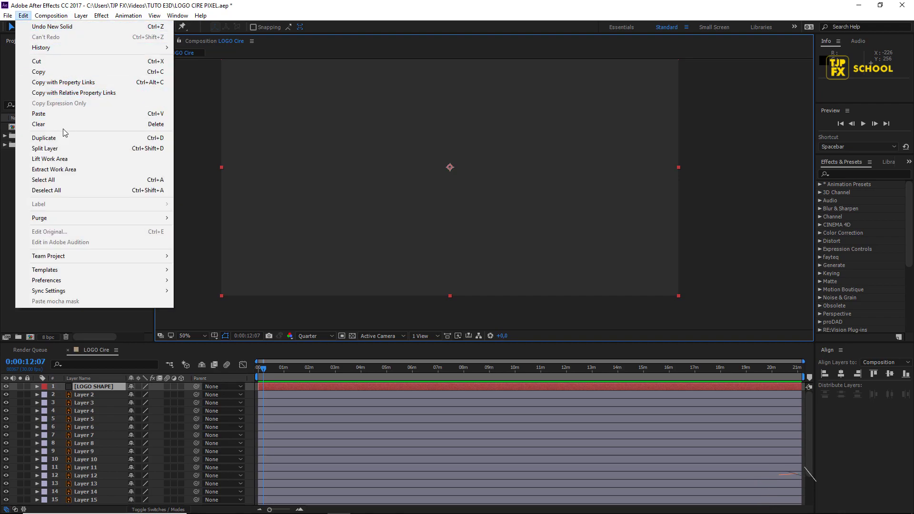
click(77, 115)
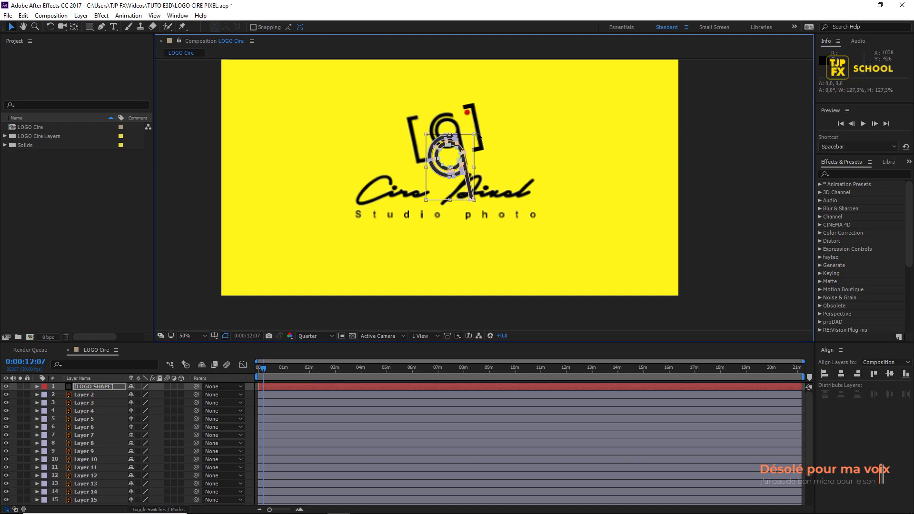
drag(469, 139, 487, 117)
Zoom the composition to 100%, centre the q, and solo the LOGO SHAPE layer.
key(period)
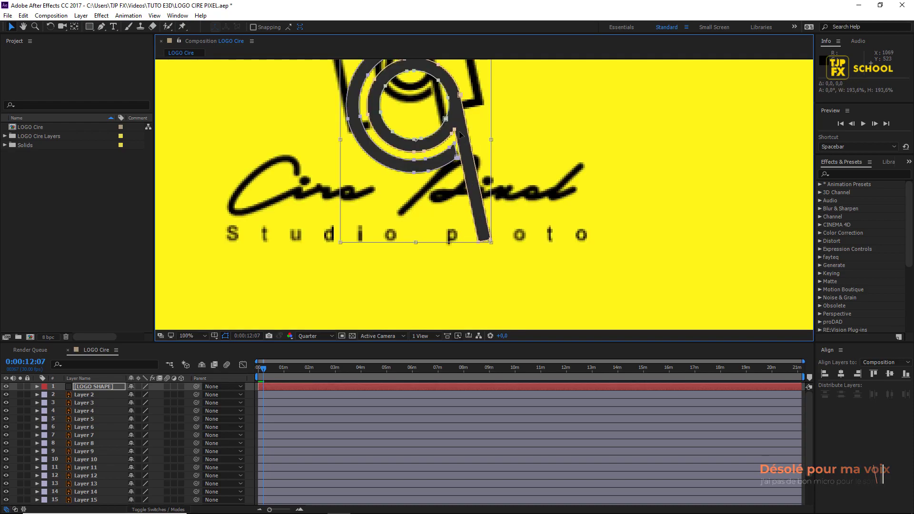
drag(432, 135, 388, 168)
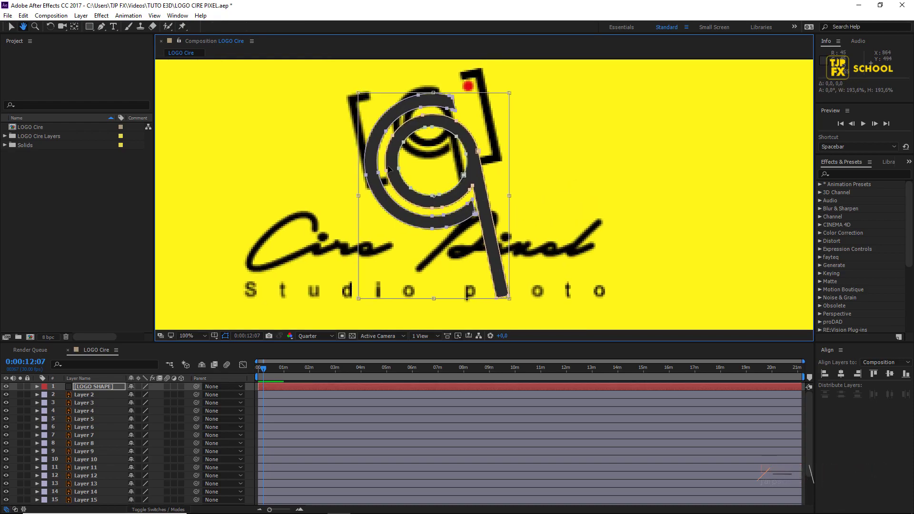
click(108, 385)
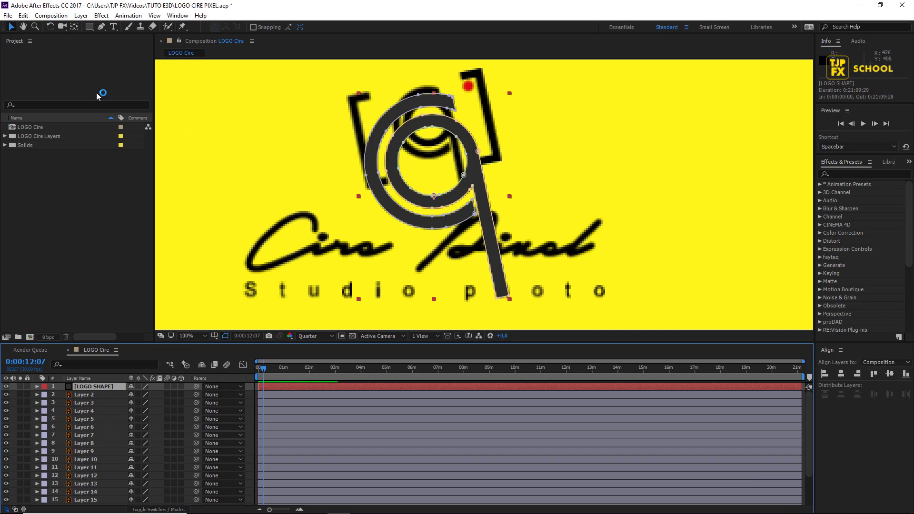
click(22, 387)
click(81, 16)
click(81, 15)
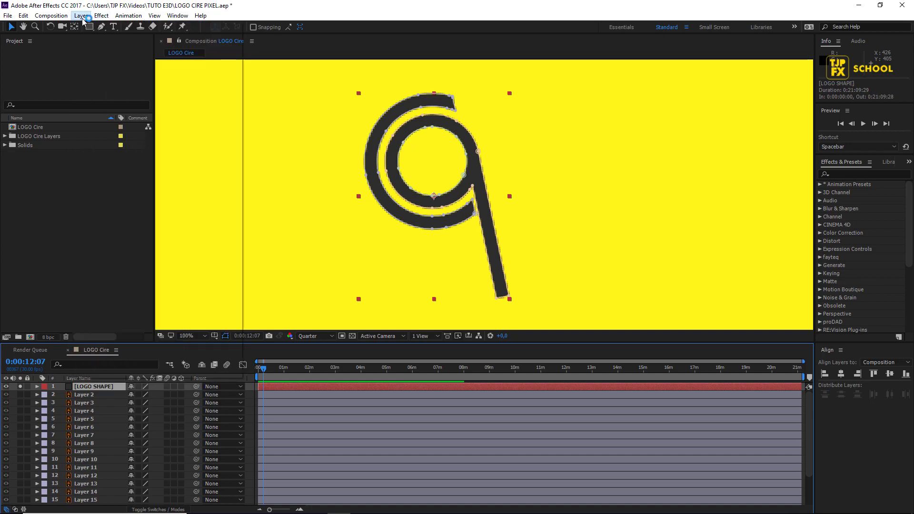
click(81, 15)
Create a new solid layer named Element 3D.
mouse_move(143, 27)
click(307, 37)
text(Element 3D)
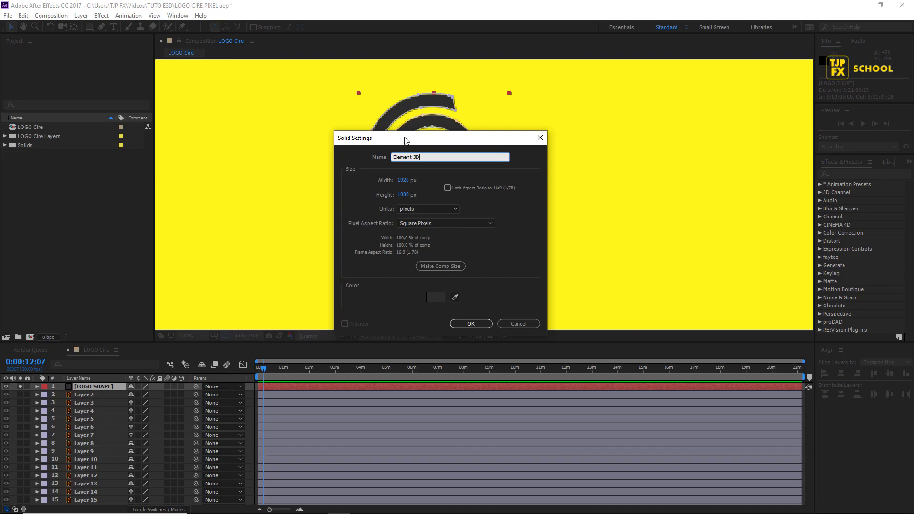
key(Return)
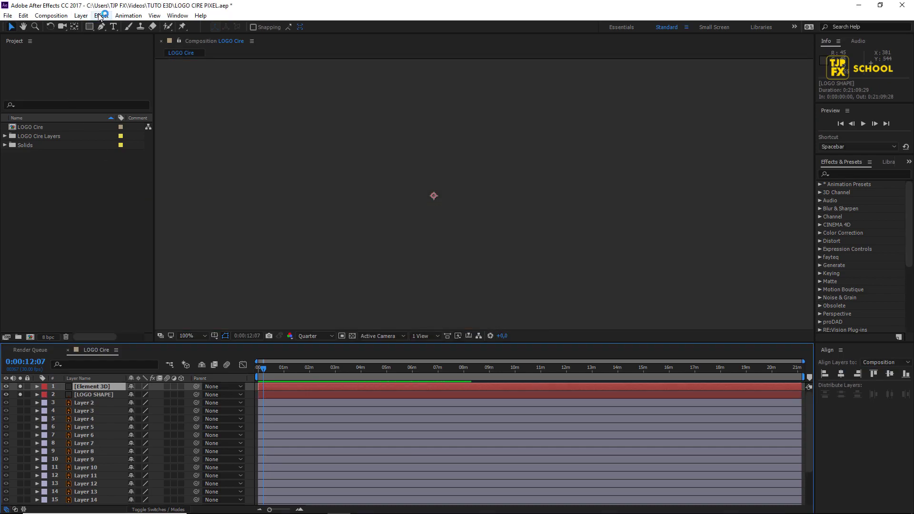
Apply the Element effect with Path Layer 1 set to LOGO SHAPE, then save the project.
click(100, 15)
mouse_move(200, 385)
click(268, 386)
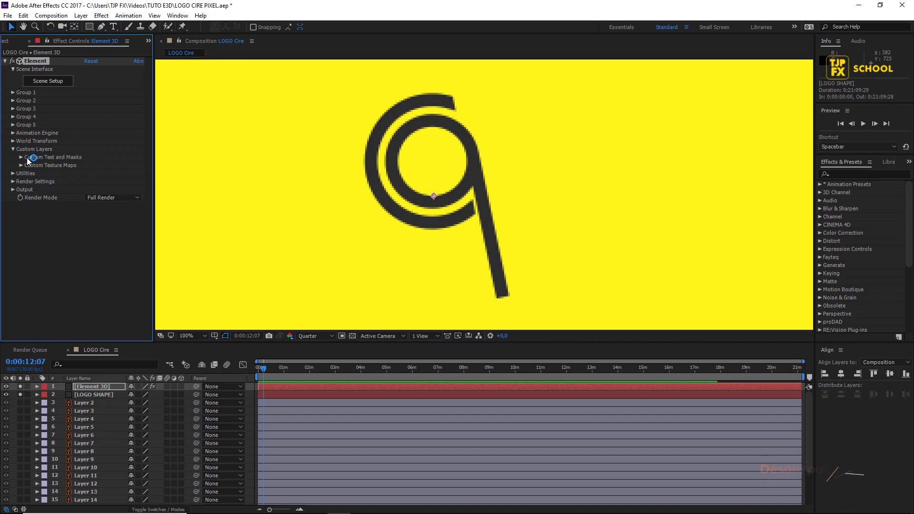
click(21, 158)
click(114, 168)
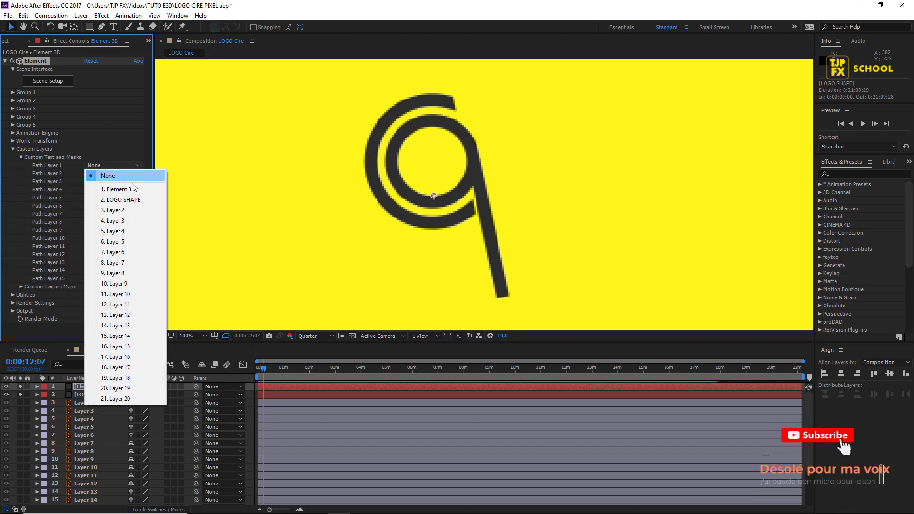
click(124, 200)
click(14, 151)
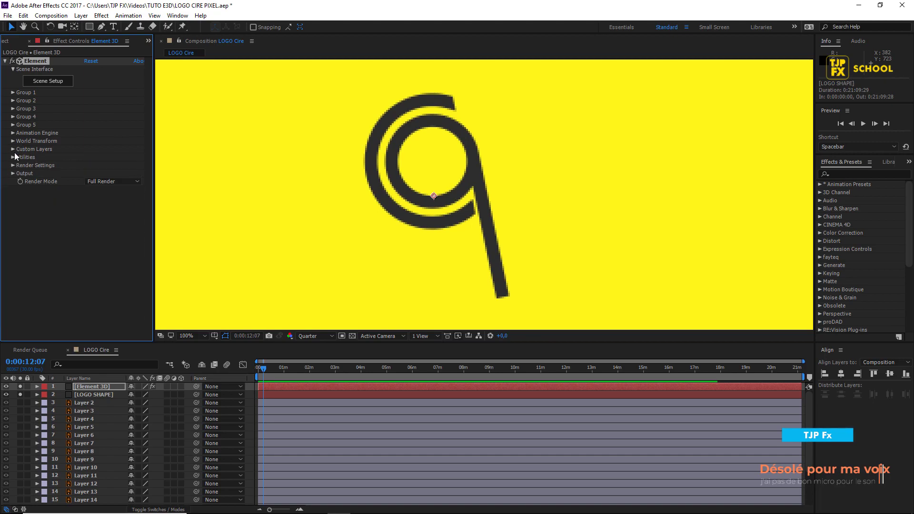
click(8, 16)
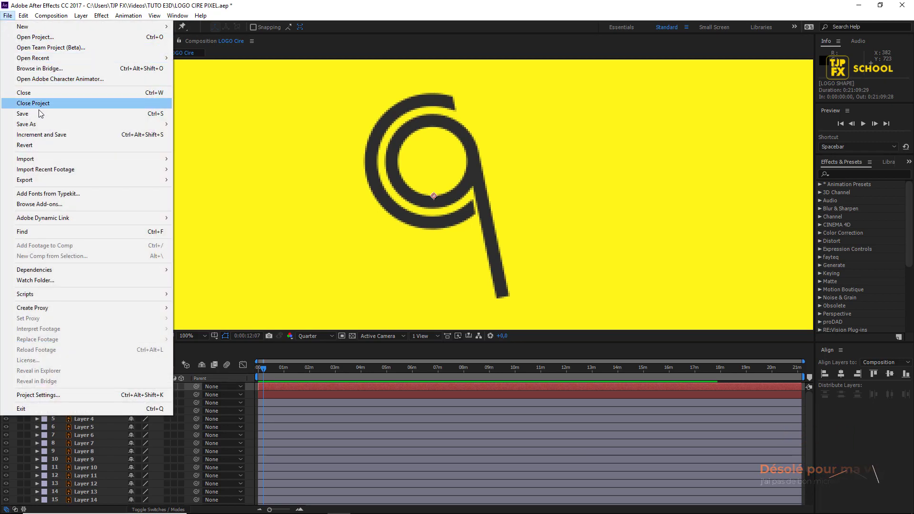
click(22, 112)
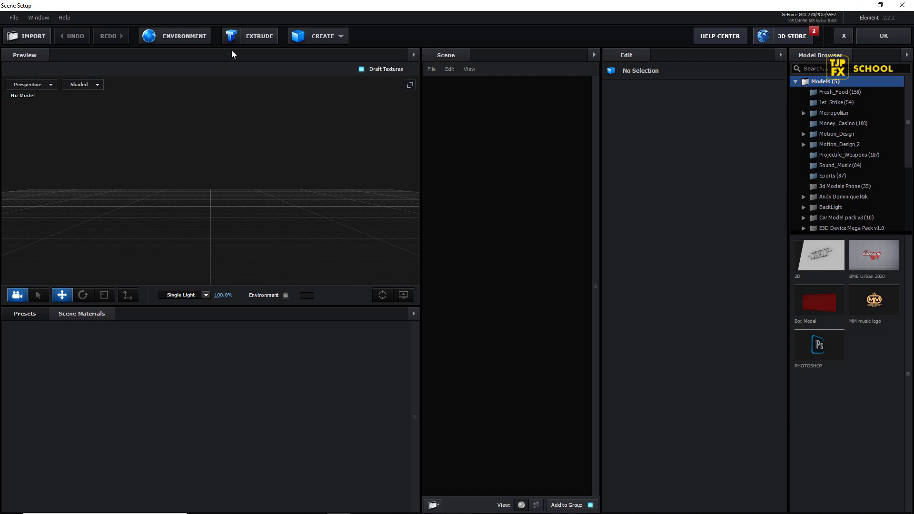
Extrude the LOGO SHAPE path into a 3D q and orbit the preview to frame it.
click(260, 39)
mouse_move(292, 193)
mouse_down()
mouse_move(253, 196)
mouse_move(213, 169)
mouse_move(258, 161)
mouse_up()
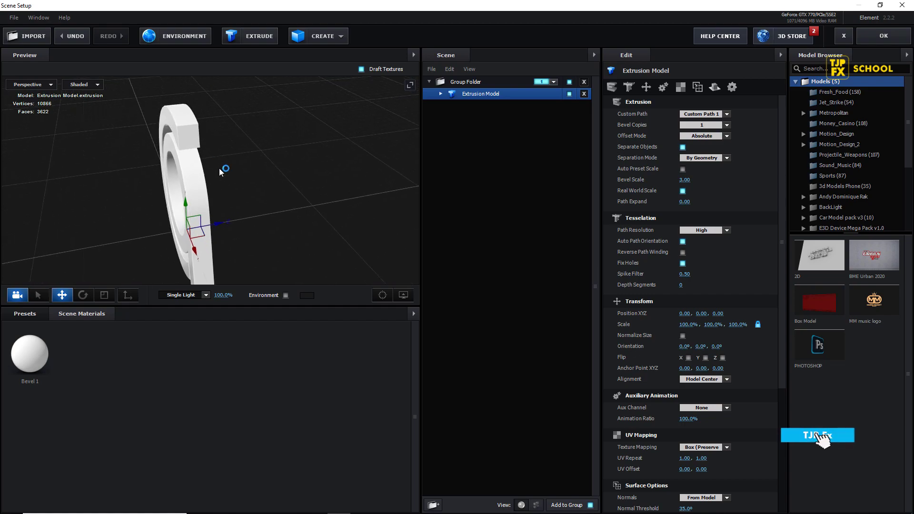
drag(258, 161, 278, 160)
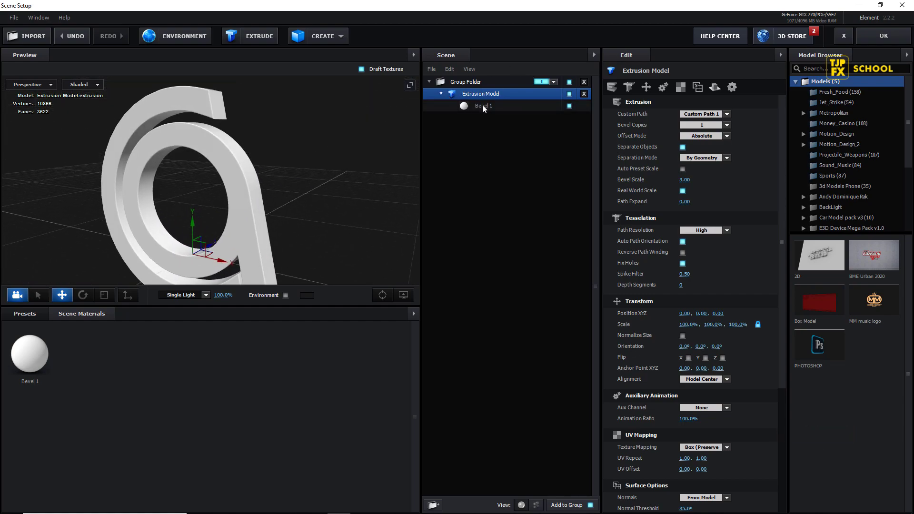
Set Bevel 1 to extrude 2.20, expand edges 0.85 and bevel depth 1.82.
click(482, 107)
drag(682, 113, 704, 113)
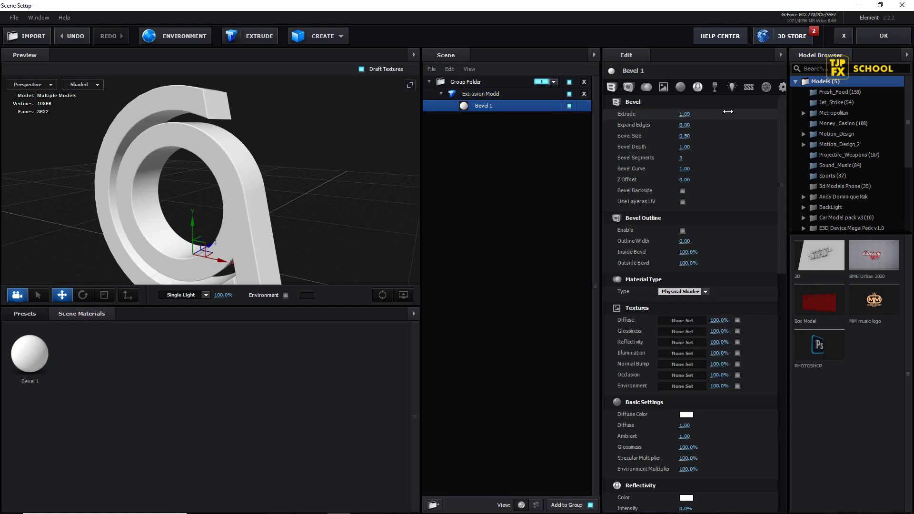
mouse_move(323, 141)
mouse_down()
mouse_move(272, 146)
mouse_move(252, 176)
mouse_up()
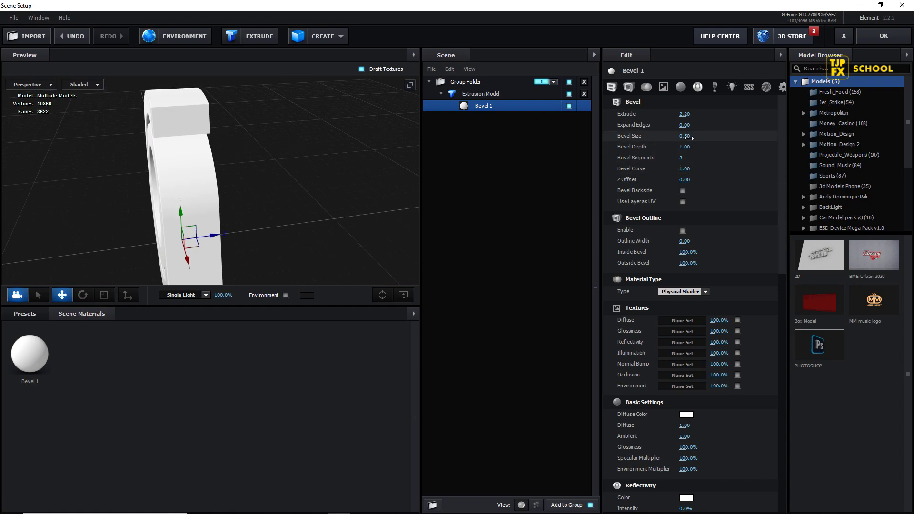
drag(684, 125, 702, 124)
drag(392, 139, 228, 157)
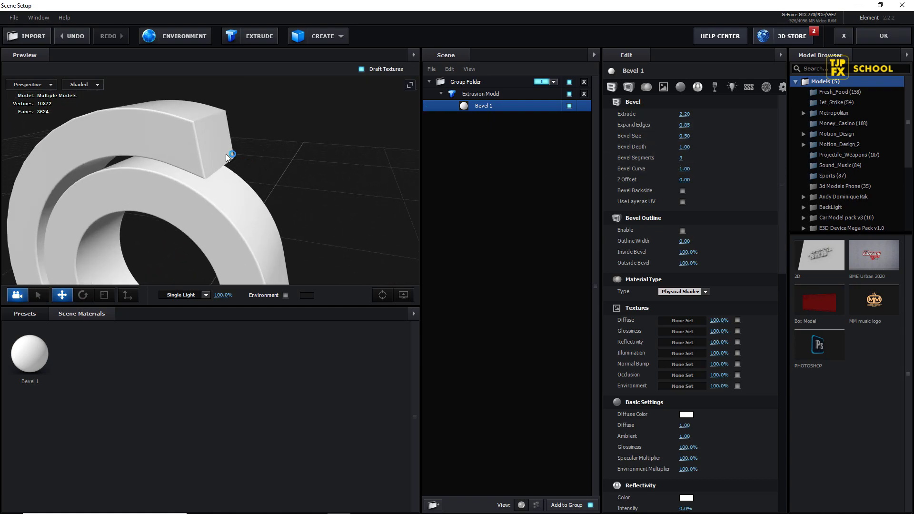
drag(684, 146, 701, 146)
drag(266, 187, 315, 186)
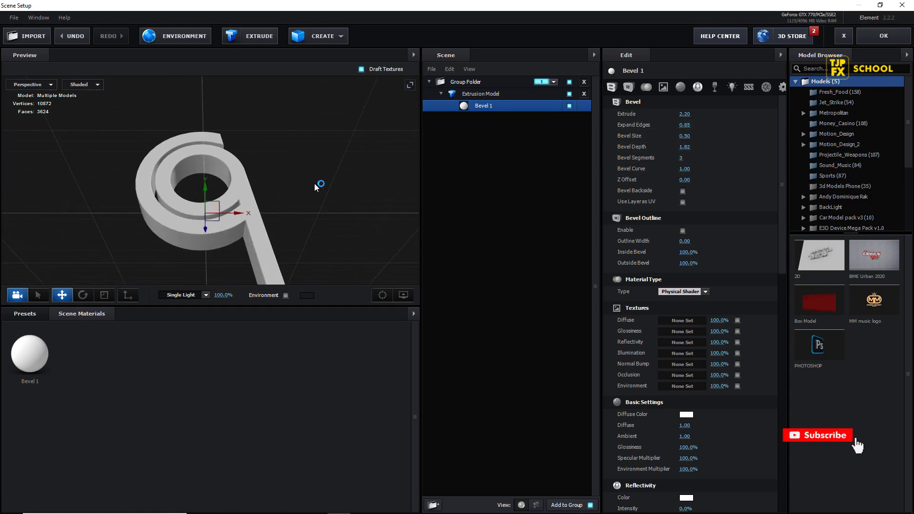
click(26, 315)
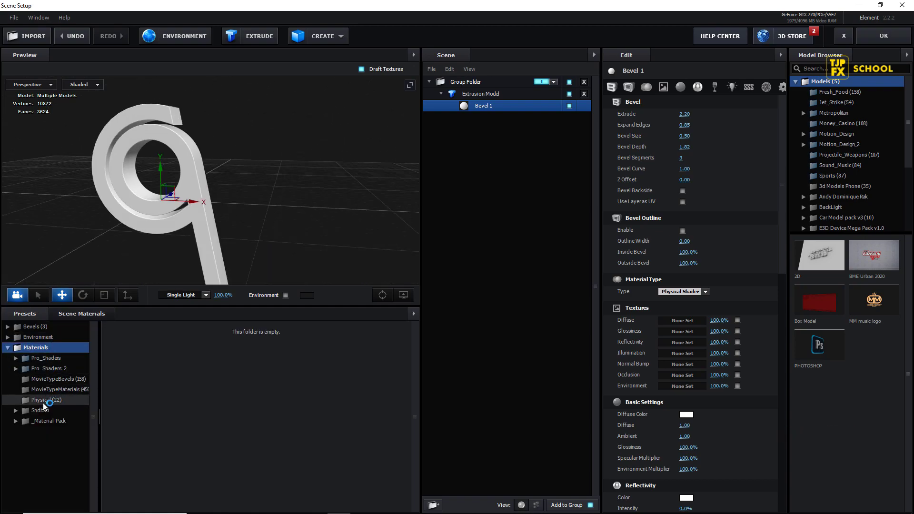
Apply the Paint_Red physical material preset to the q.
scroll(264, 386, down, 2)
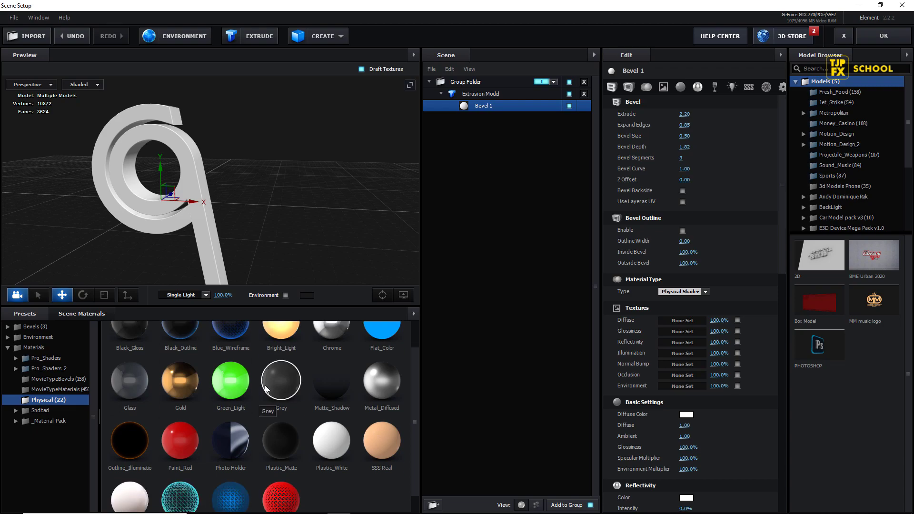
scroll(286, 379, up, 2)
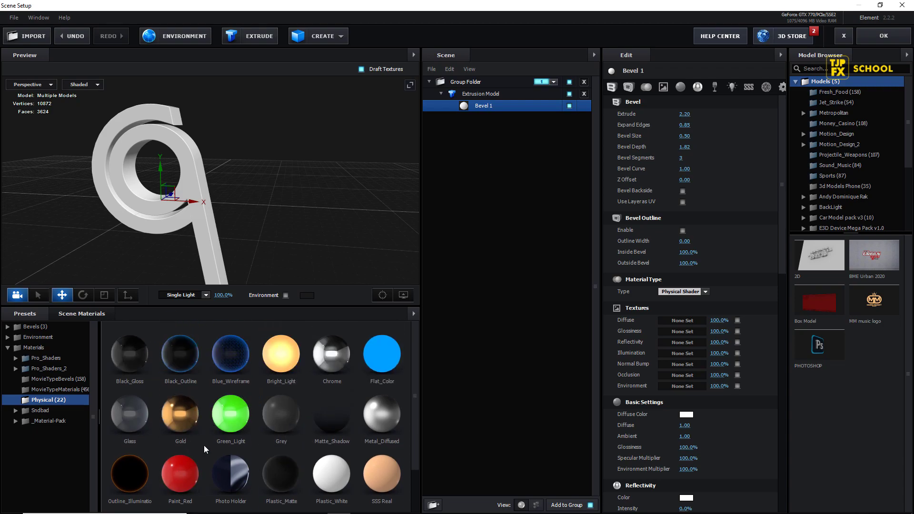
click(177, 478)
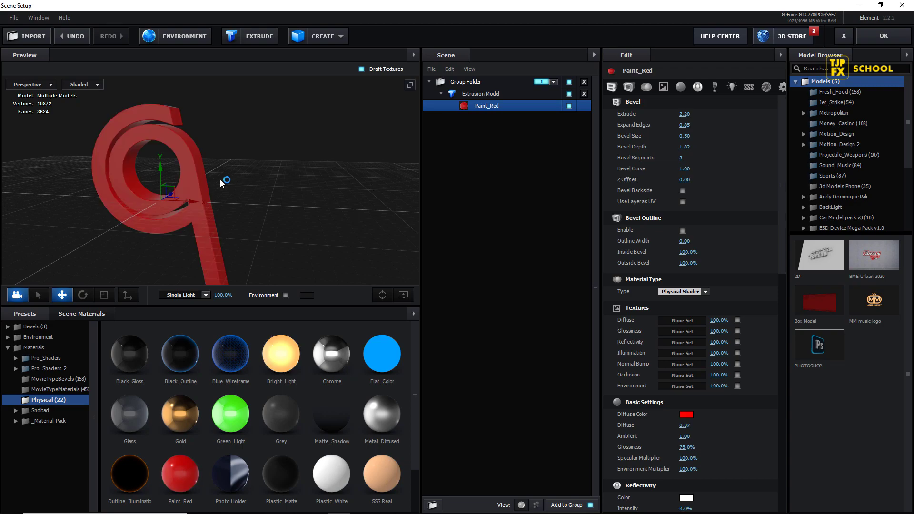
drag(221, 183, 180, 180)
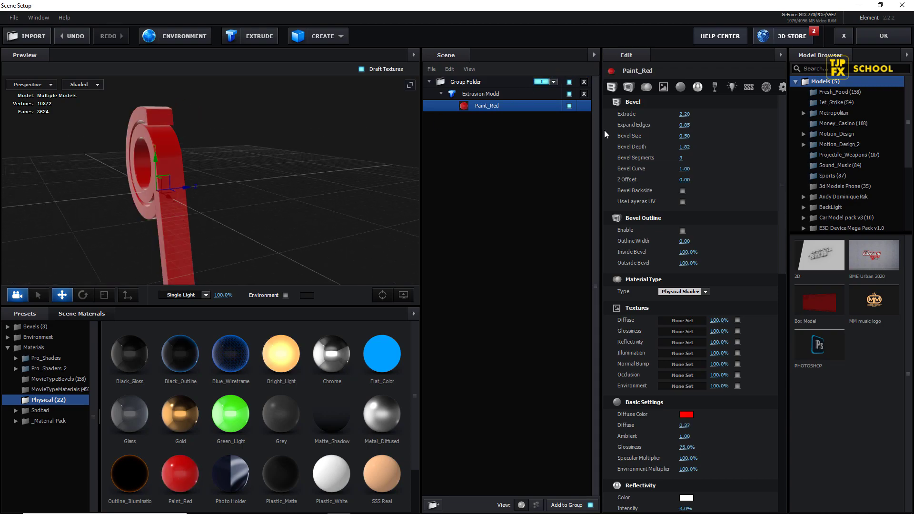
Change the diffuse colour to near-black 141414 and turn on the environment in the preview.
click(686, 415)
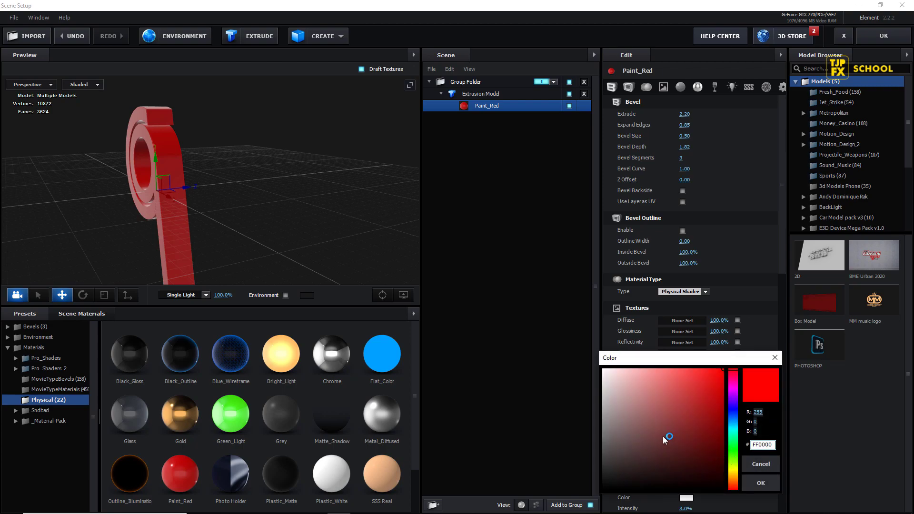
click(609, 476)
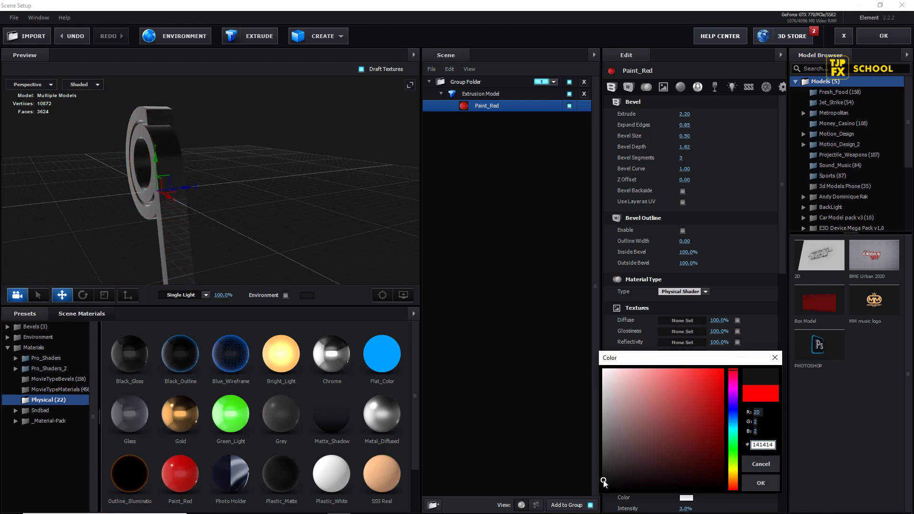
click(760, 483)
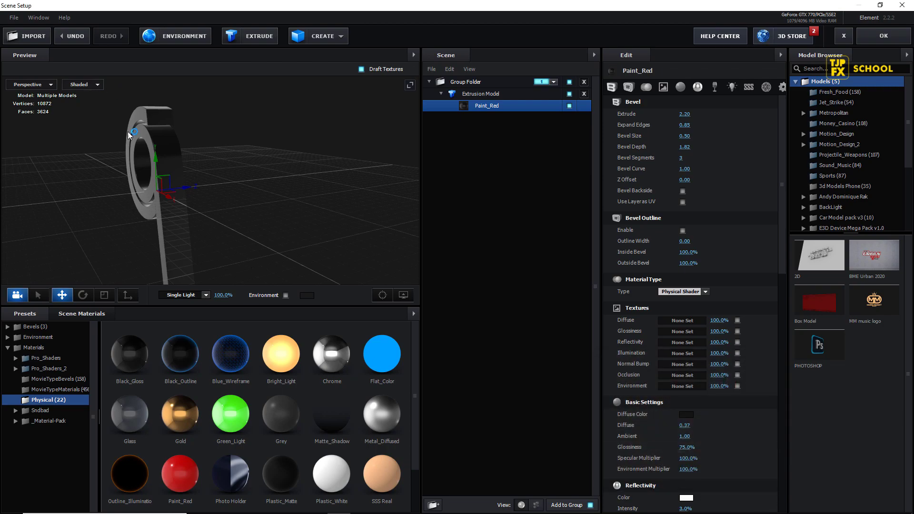
mouse_move(128, 135)
mouse_down()
mouse_move(161, 169)
mouse_move(280, 205)
mouse_move(195, 301)
mouse_up()
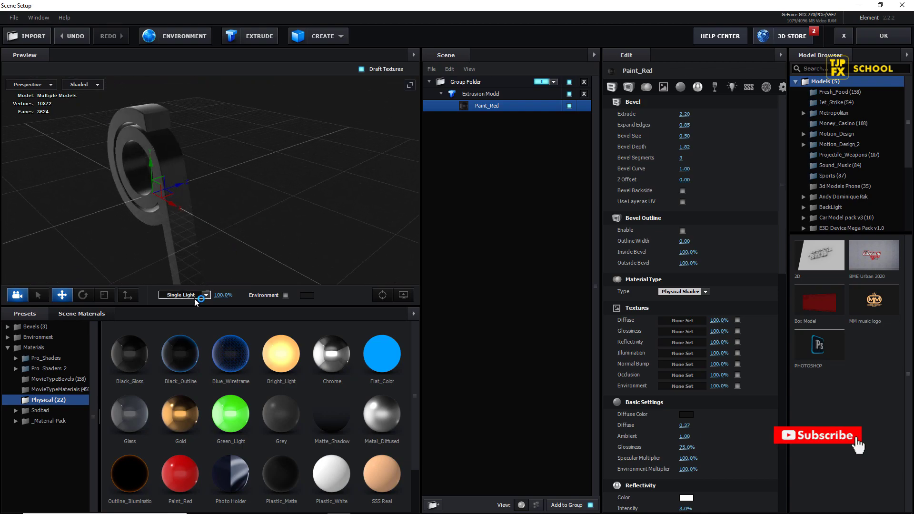
click(285, 295)
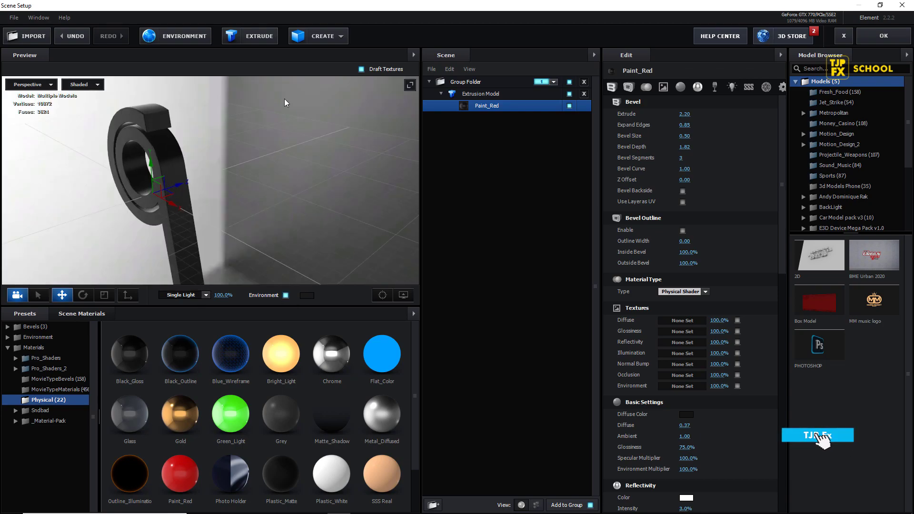
drag(261, 194, 267, 185)
Apply the Basic_2K_15 city environment and orbit to view the q against it.
click(38, 337)
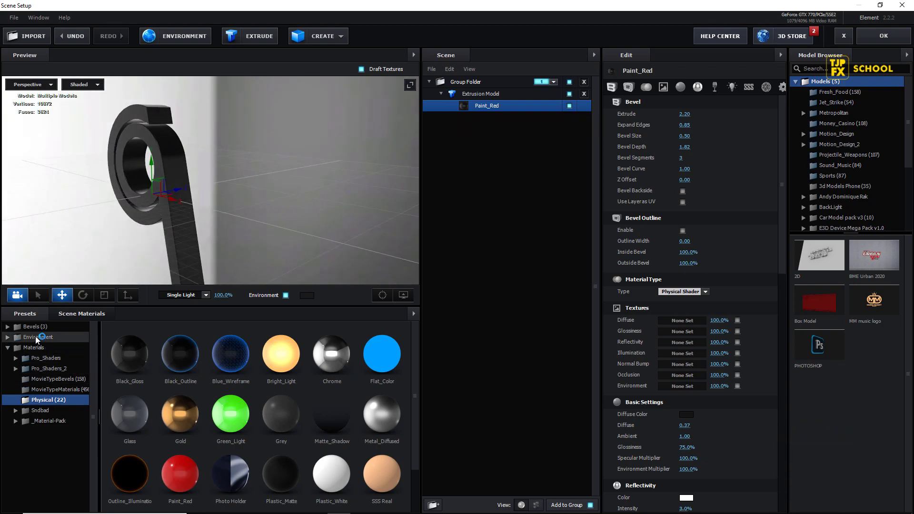
click(50, 357)
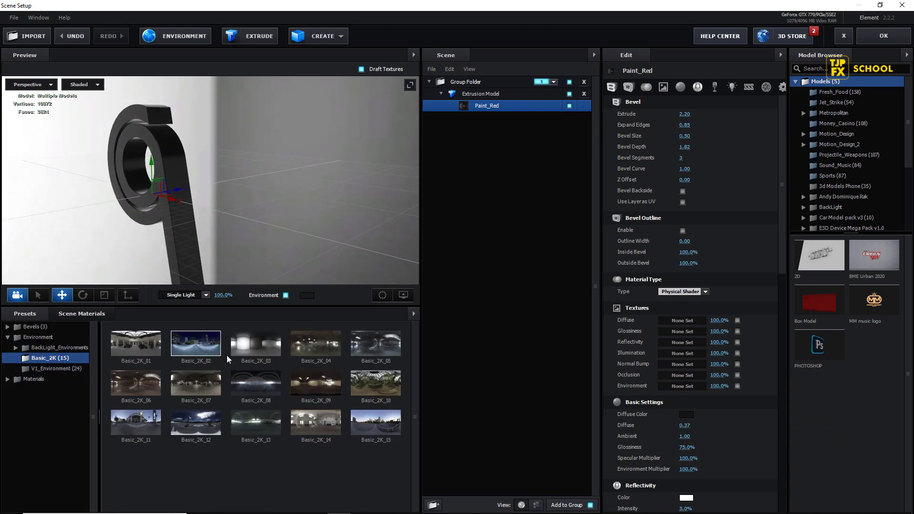
click(375, 422)
drag(144, 244, 139, 227)
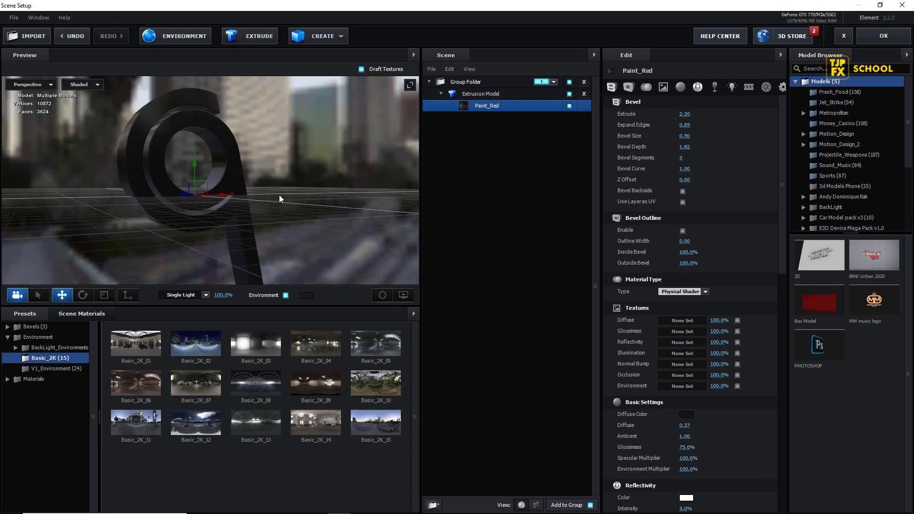
mouse_move(279, 197)
mouse_down()
mouse_move(200, 205)
mouse_move(276, 224)
mouse_up()
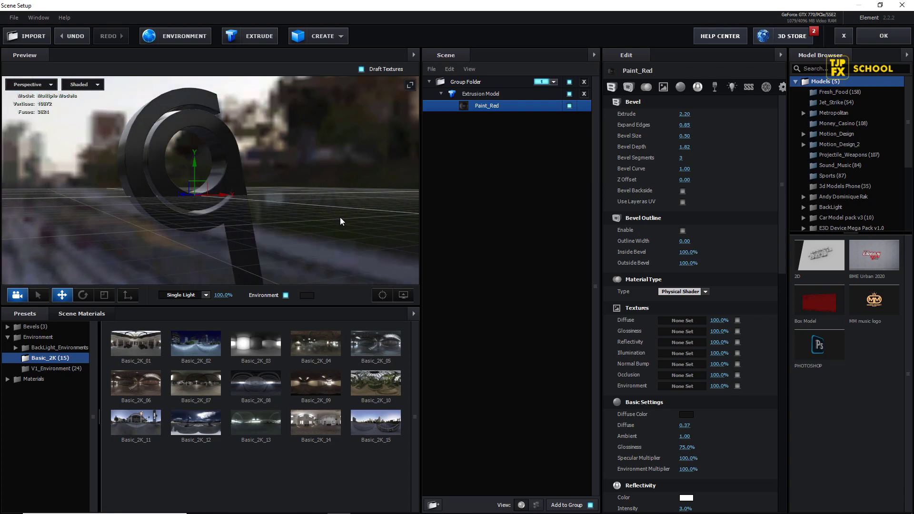
drag(275, 221, 360, 213)
Try the Basic_2K_12 and Basic_2K_05 environments, settling on the beige Basic_2K_09.
click(202, 434)
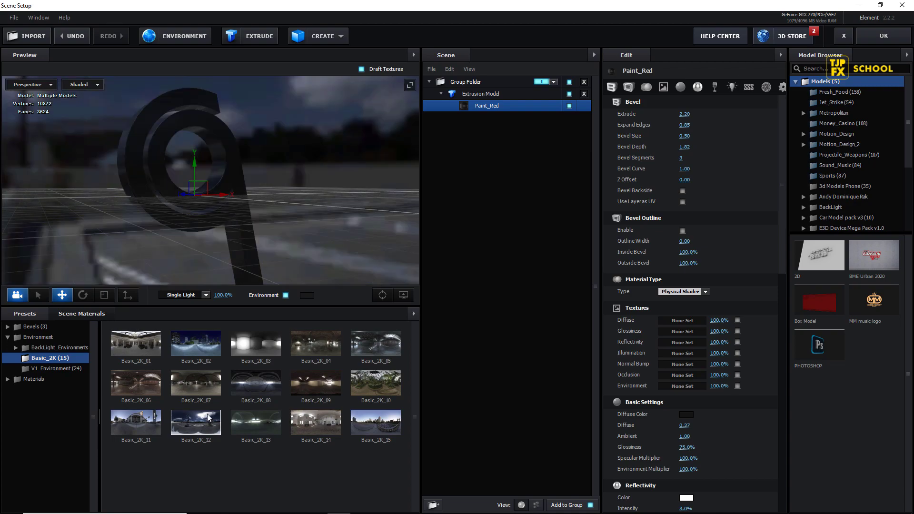
mouse_move(319, 186)
mouse_down()
mouse_move(307, 196)
mouse_move(248, 192)
mouse_up()
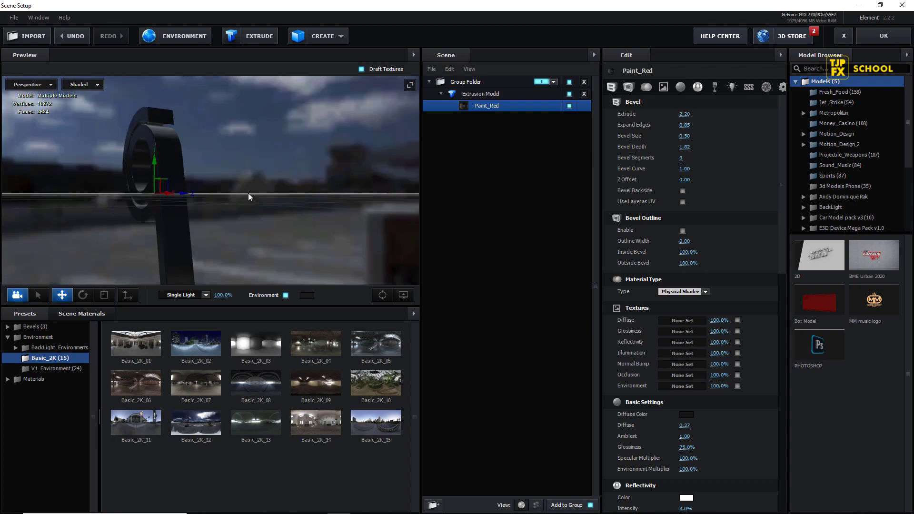
click(373, 344)
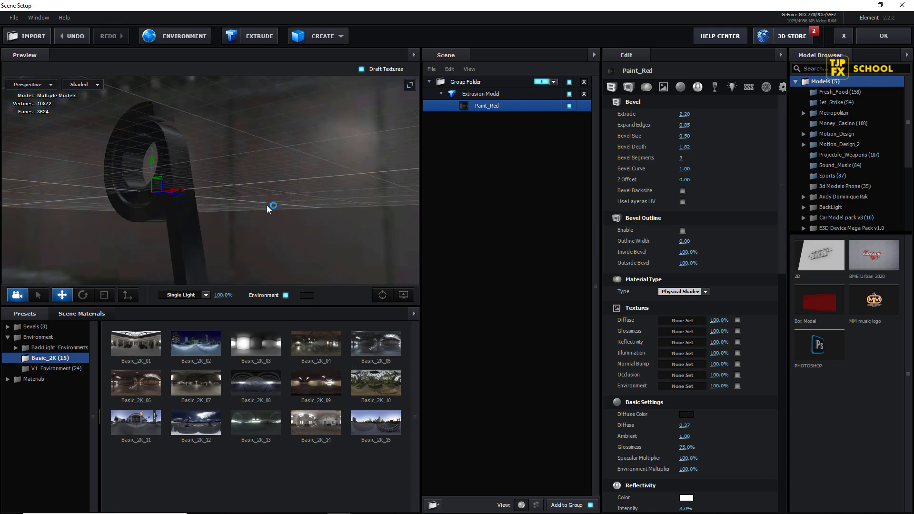
mouse_move(266, 205)
mouse_down()
mouse_move(227, 218)
mouse_move(350, 213)
mouse_up()
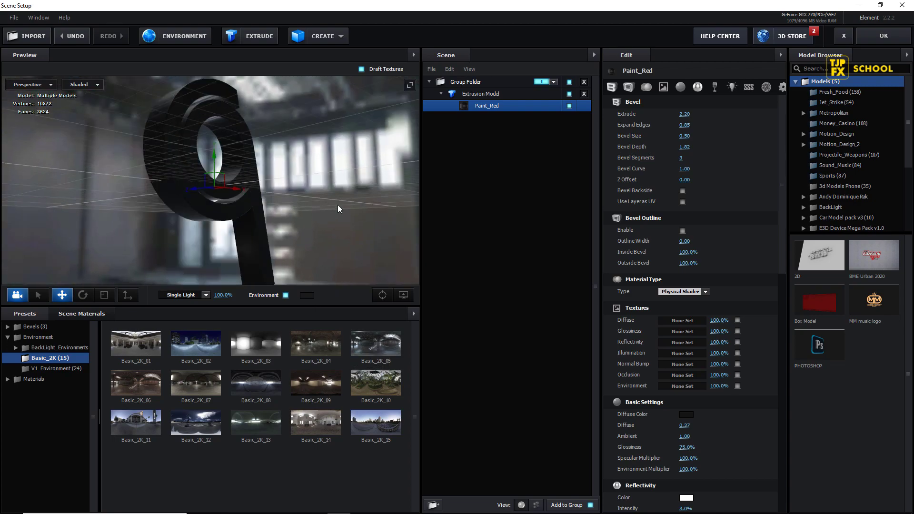
click(322, 381)
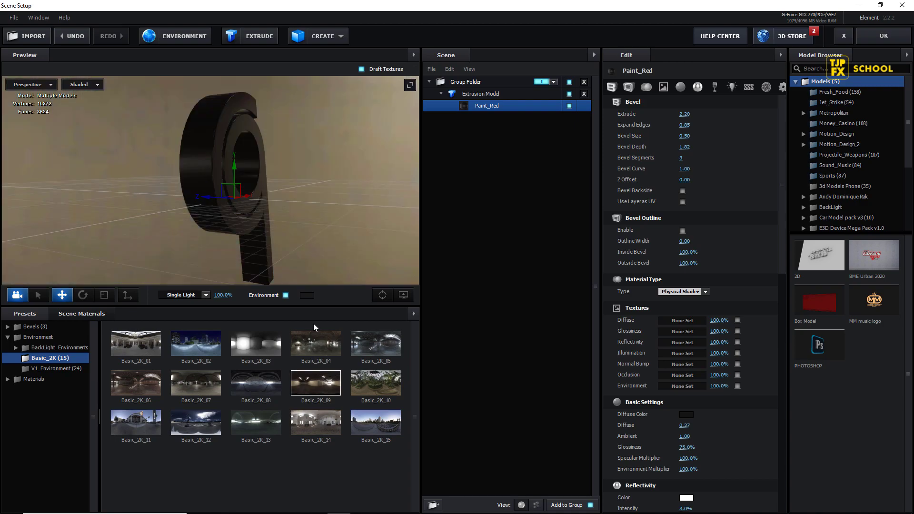
mouse_move(339, 236)
mouse_down()
mouse_move(312, 212)
mouse_move(304, 218)
mouse_up()
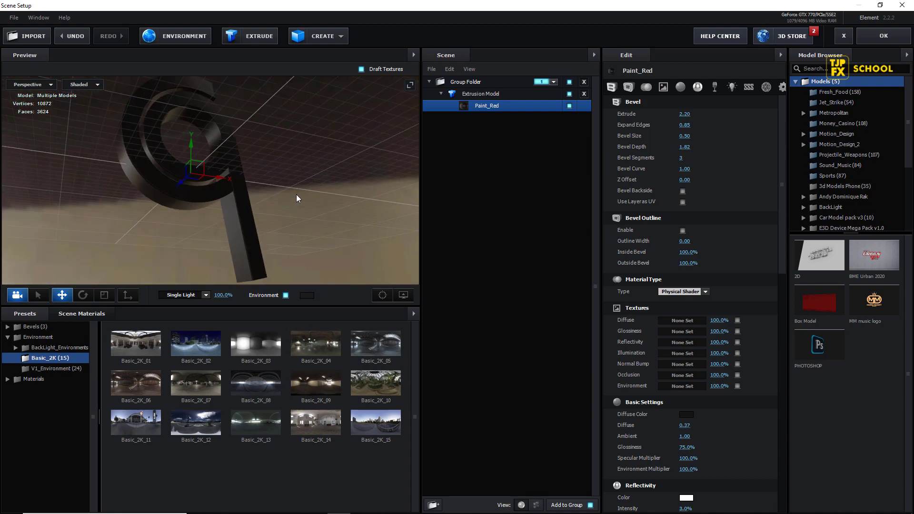
Browse the BackLight_4K environments and apply BackLight_4K_19.
double_click(59, 347)
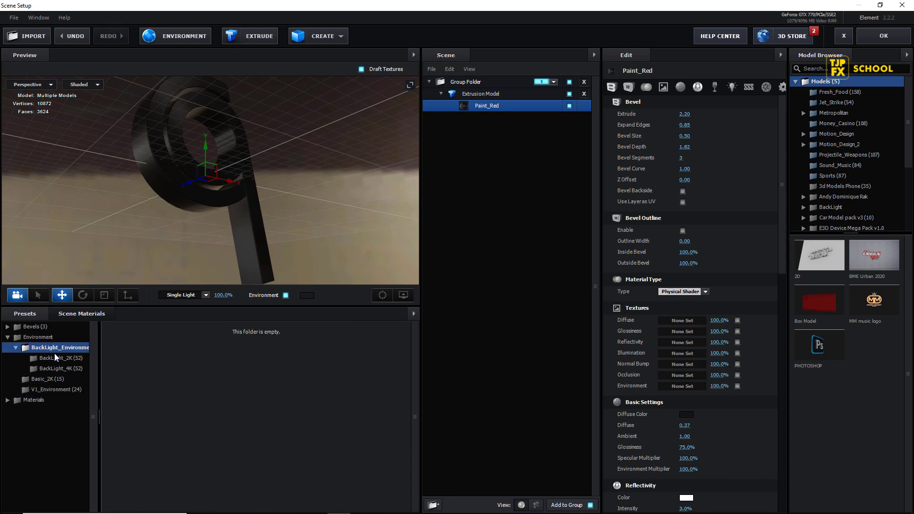
click(57, 368)
click(196, 388)
drag(342, 232, 251, 204)
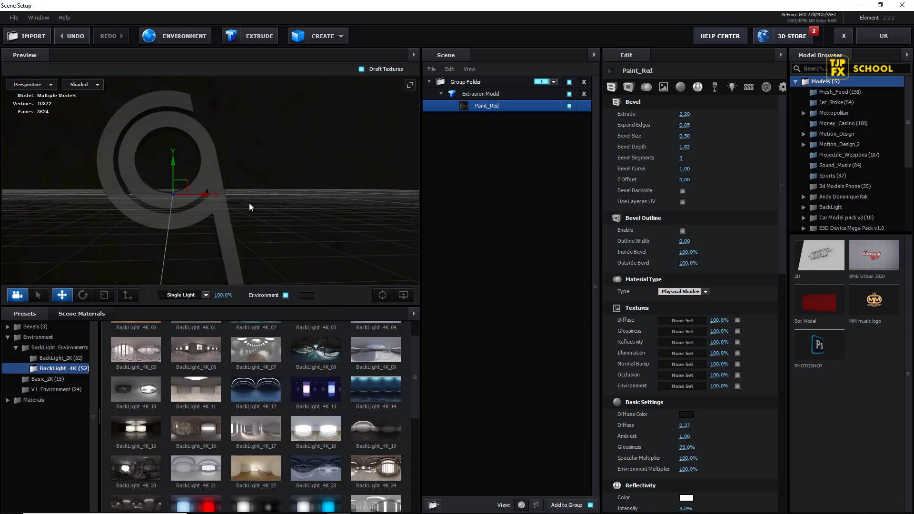
scroll(361, 466, down, 5)
scroll(142, 426, up, 3)
click(141, 426)
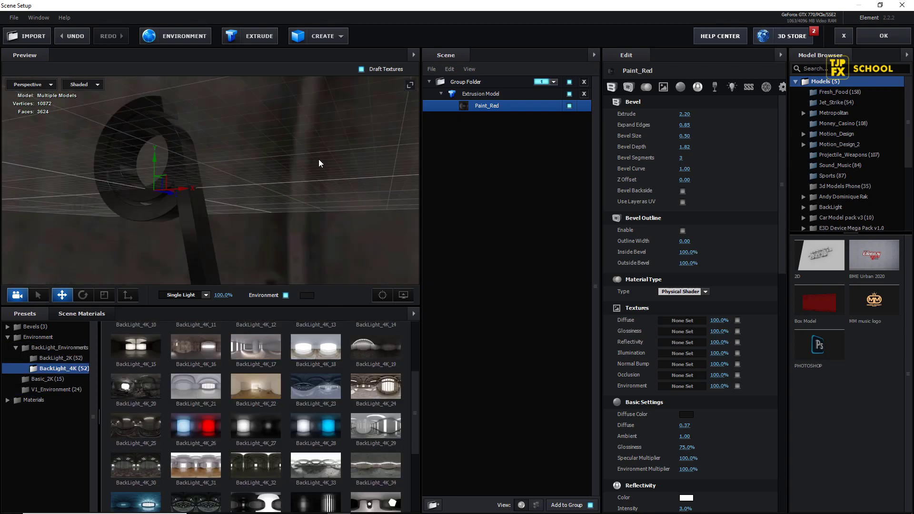
drag(319, 159, 292, 239)
click(389, 360)
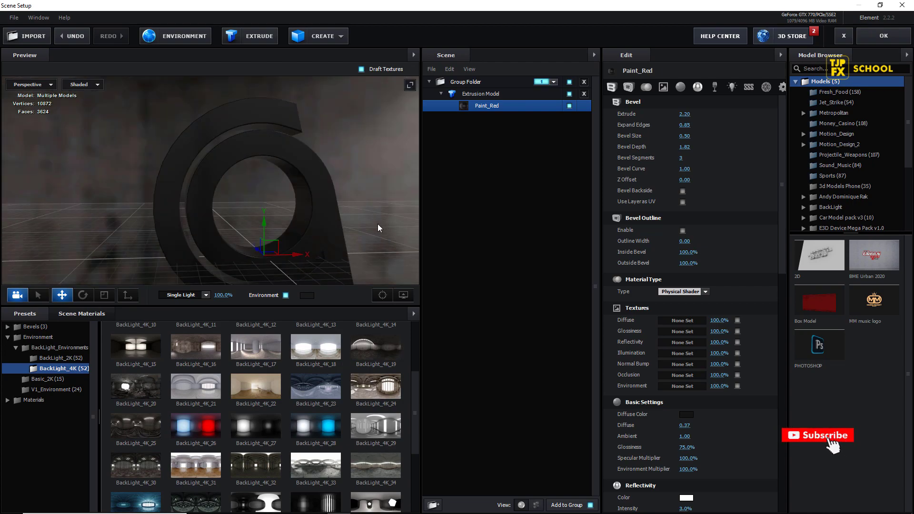
Review the backlit q from the side, bring diffuse to 0.39, and accept the scene.
mouse_move(378, 224)
mouse_down()
mouse_move(355, 225)
mouse_move(315, 200)
mouse_move(262, 216)
mouse_up()
drag(300, 215, 319, 181)
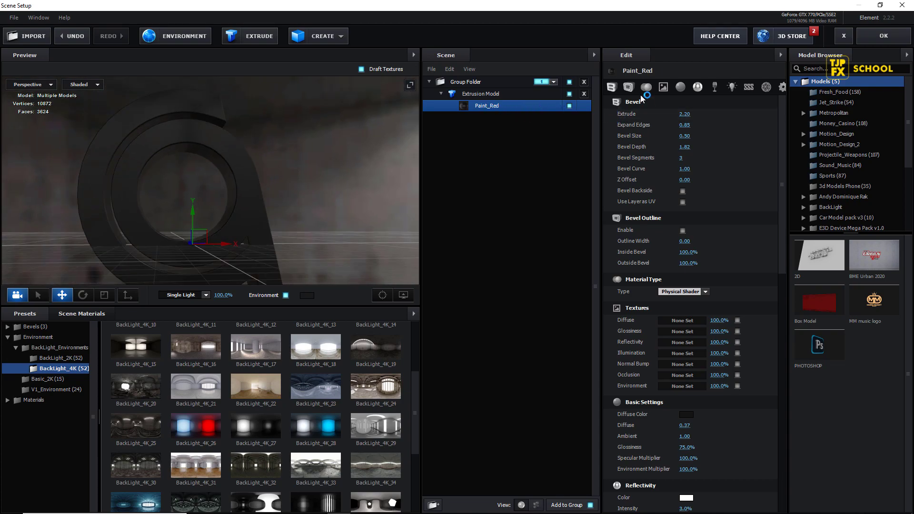
click(656, 88)
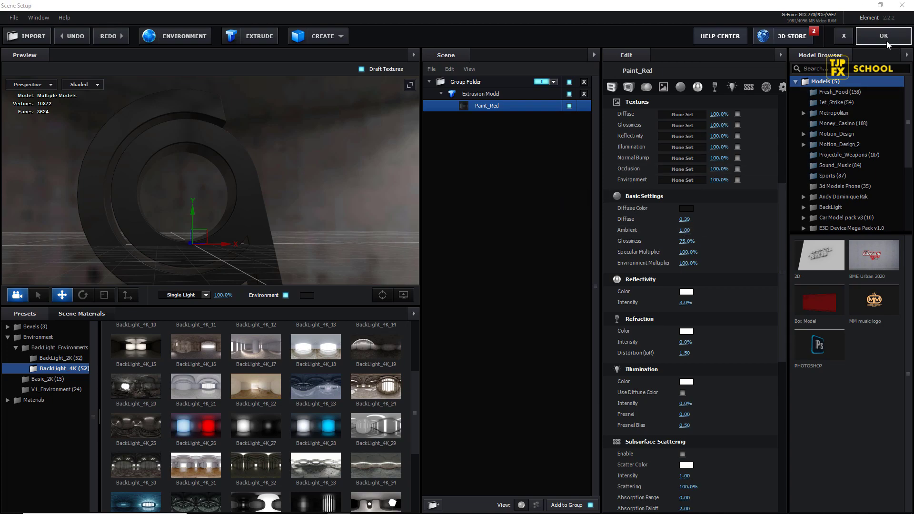
click(893, 40)
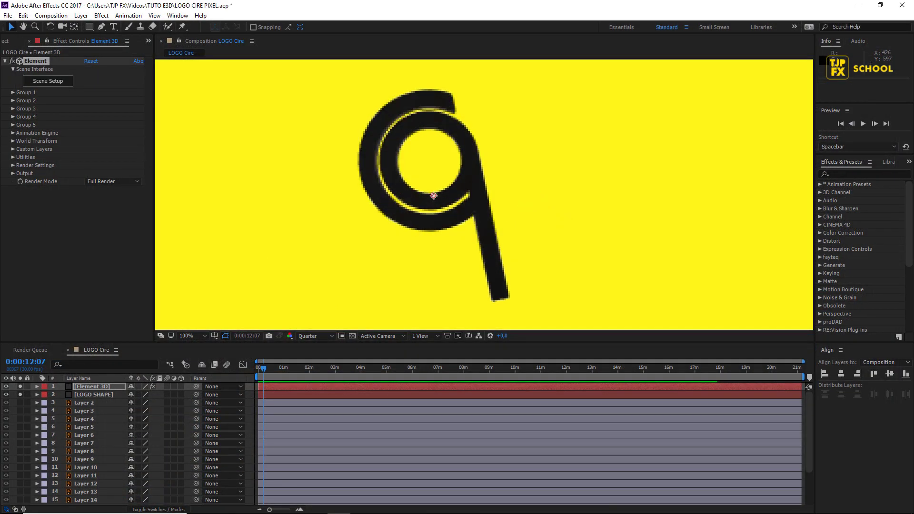
Hide the LOGO SHAPE layer with Element 3D selected, saving the project.
click(8, 16)
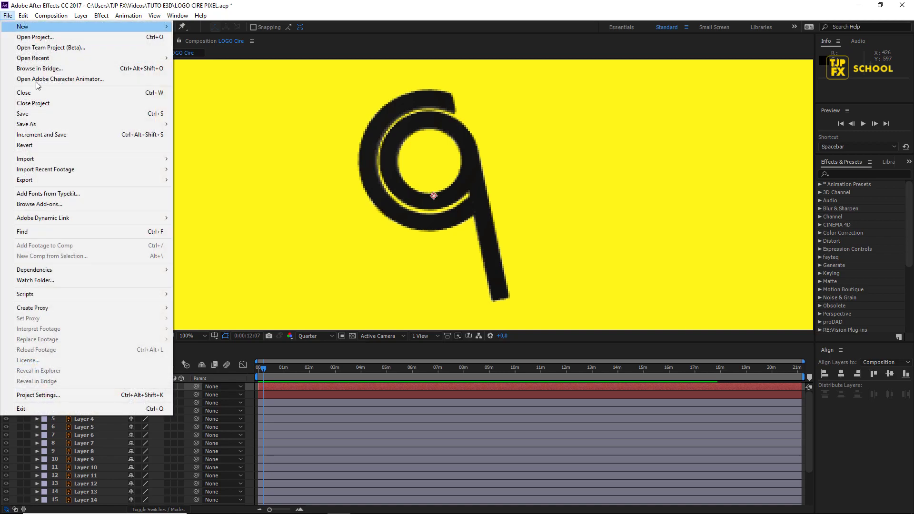
click(35, 116)
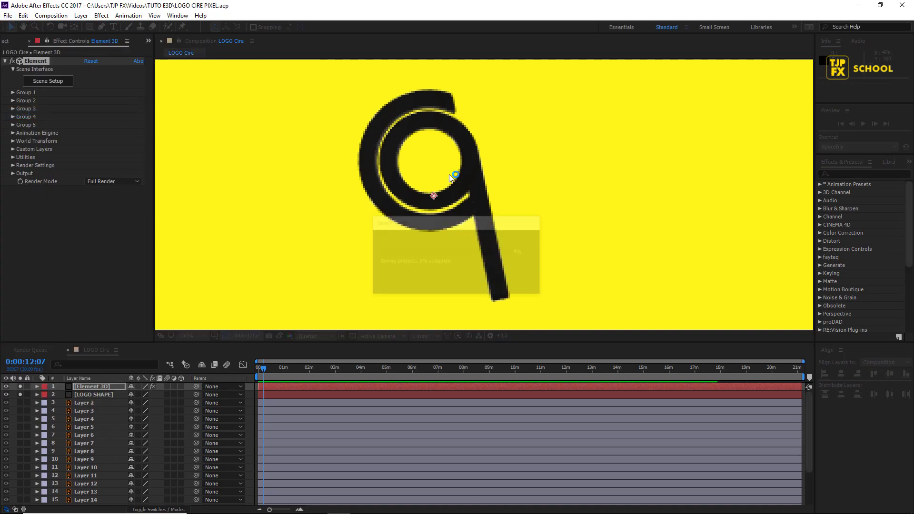
click(108, 389)
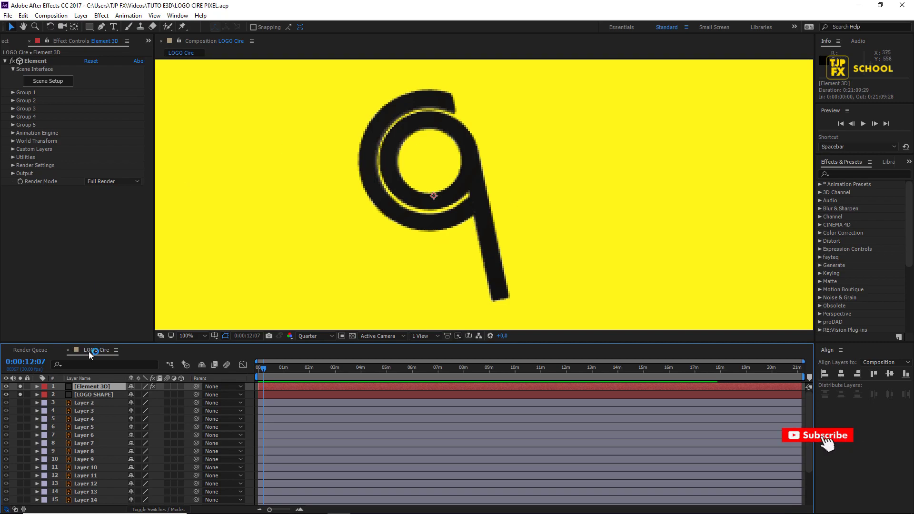
click(6, 395)
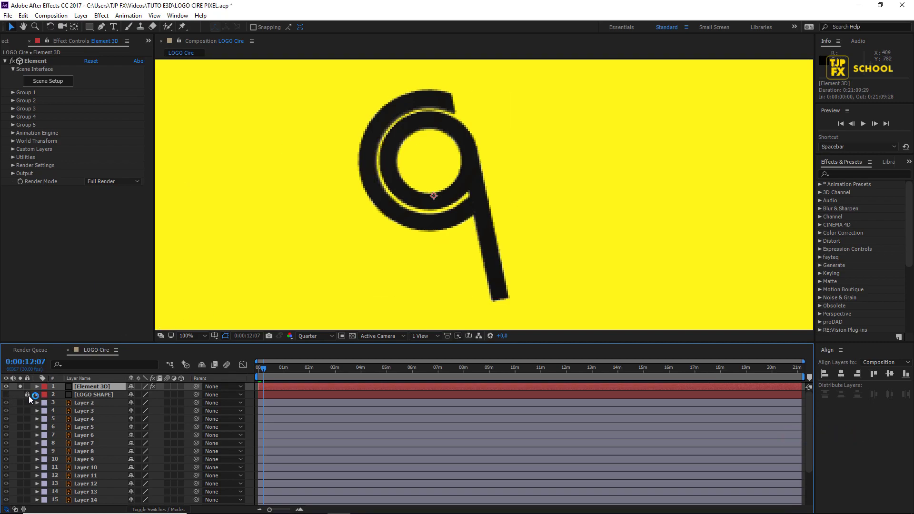
key(ctrl+s)
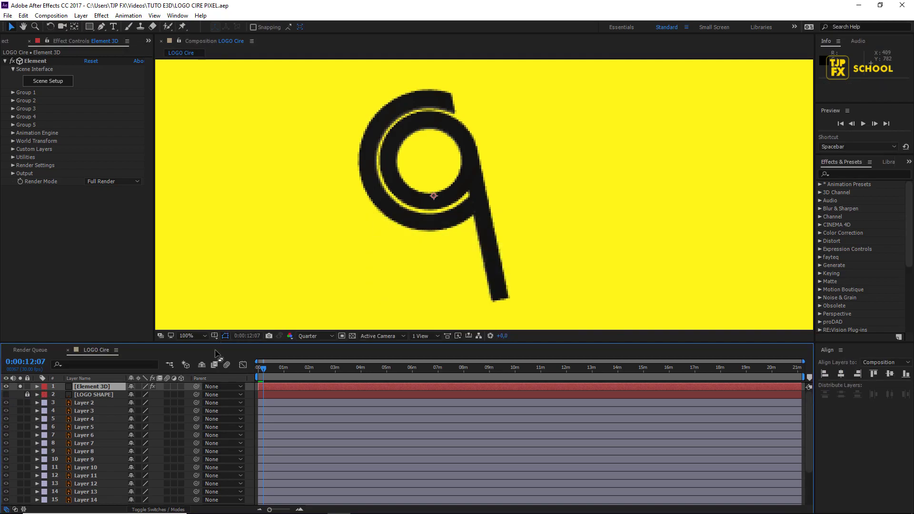
Set a Position Z keyframe on Group 1's Particle Replicator and reveal it in the timeline.
click(13, 93)
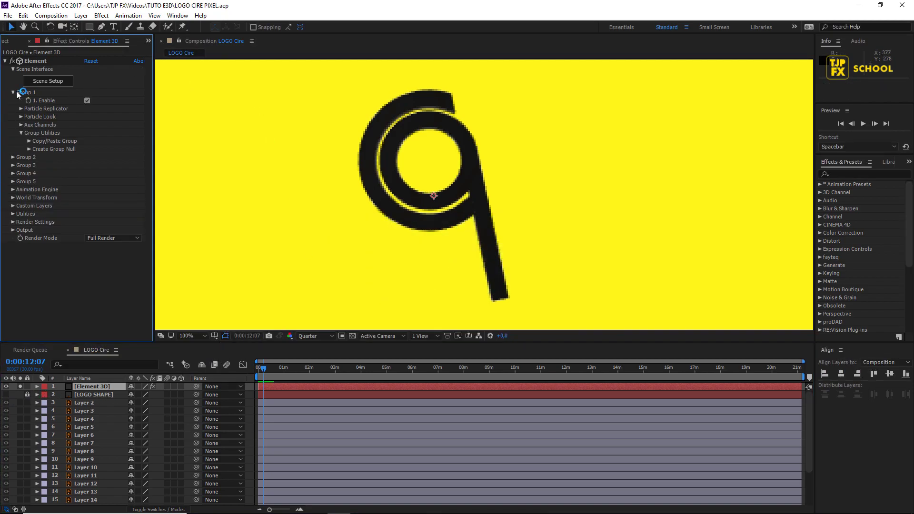
click(21, 133)
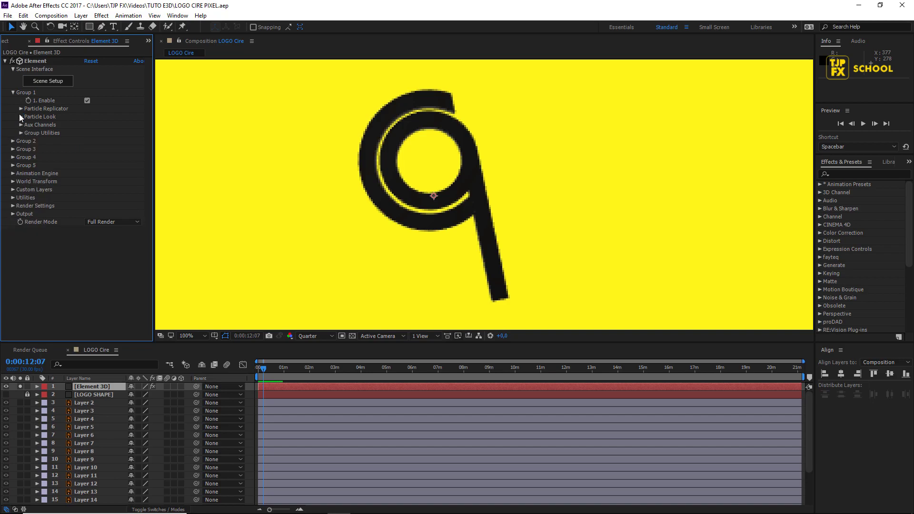
click(21, 109)
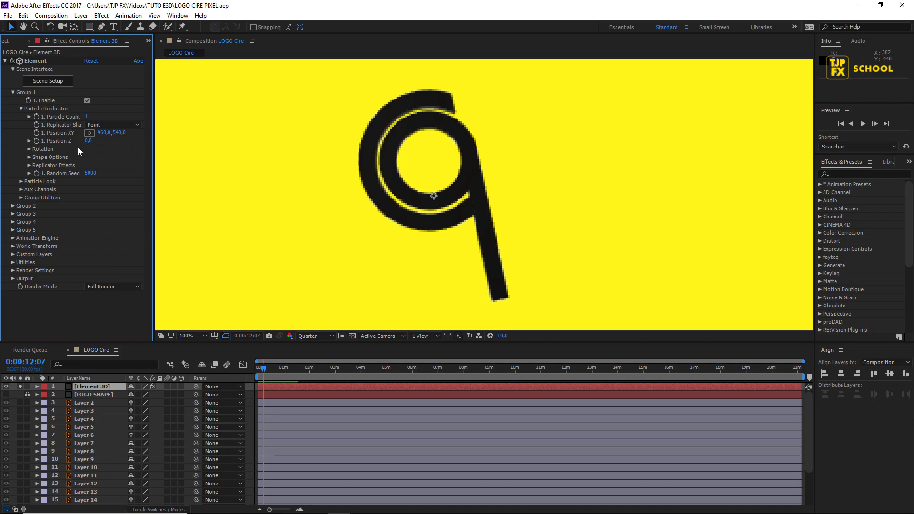
click(36, 140)
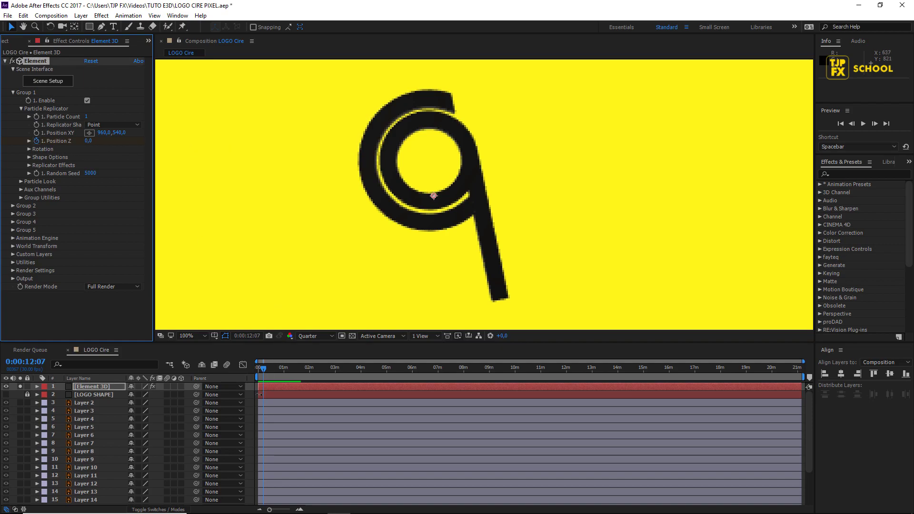
click(37, 386)
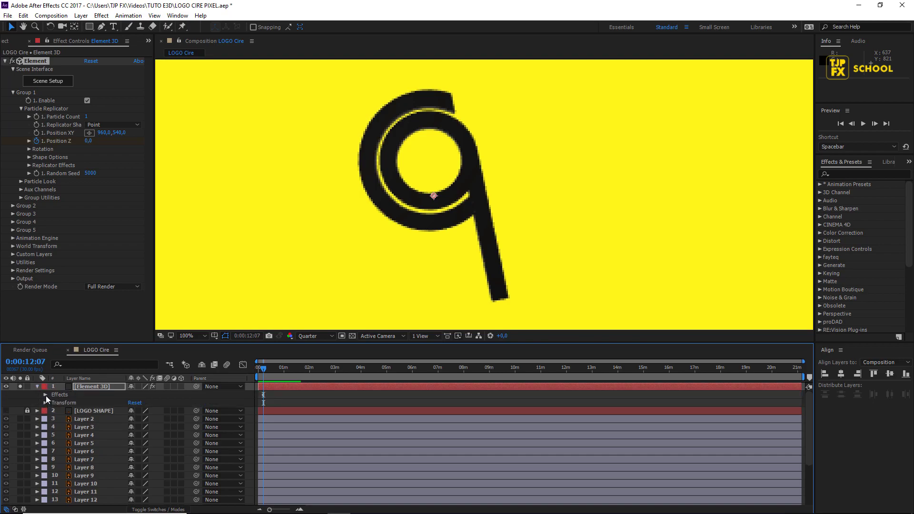
Move the Position Z end keyframe to about 32 s and set the starting Position Z to -2900.
key(u)
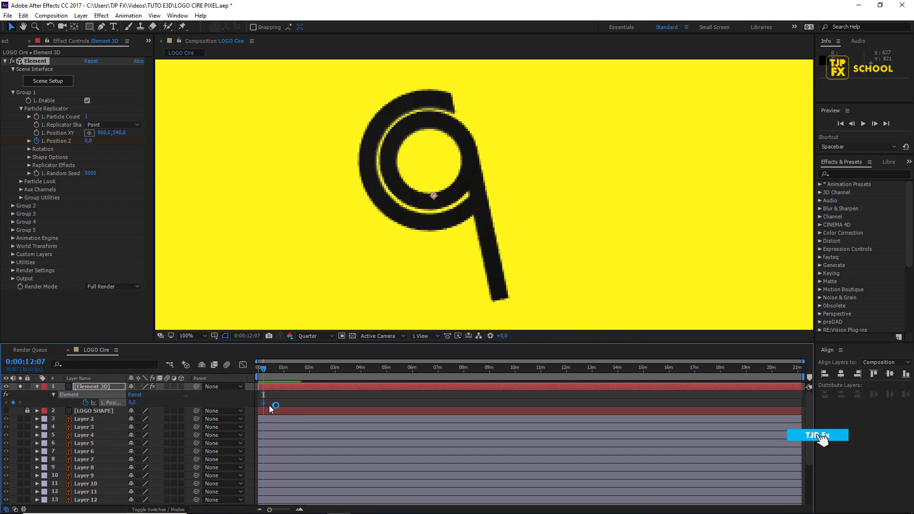
drag(263, 402, 272, 402)
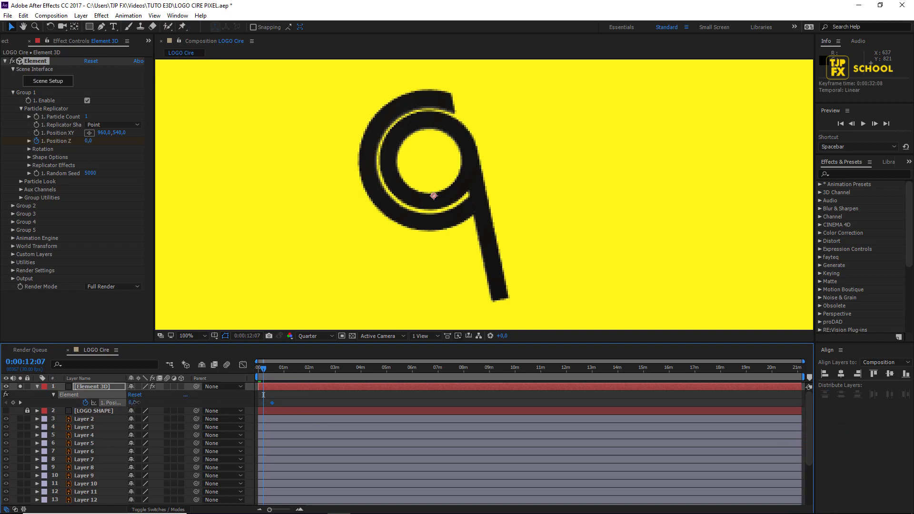
drag(135, 402, 76, 402)
scroll(418, 213, down, 2)
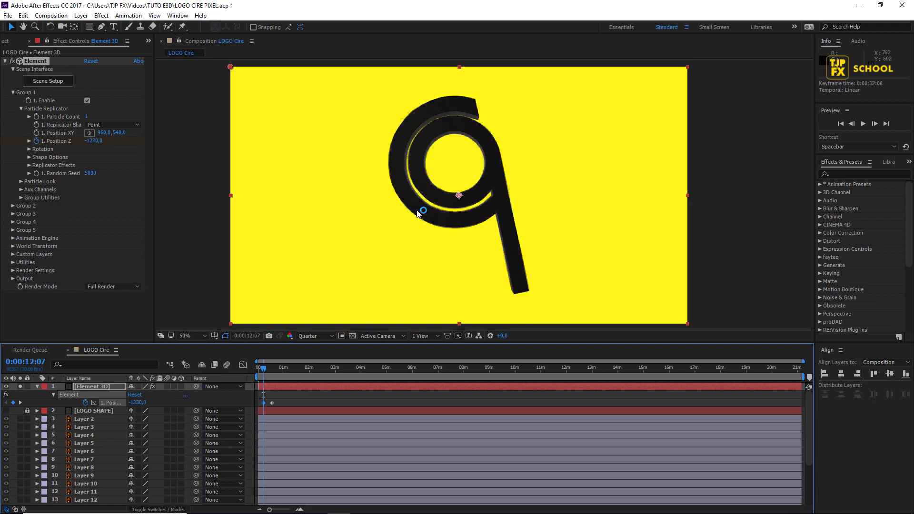
drag(137, 402, 73, 411)
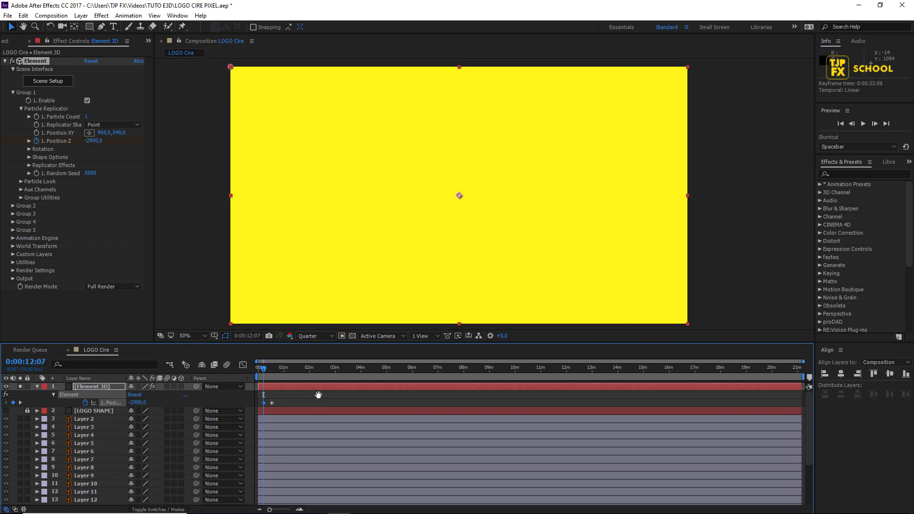
Preview the q's fly-in from several points between 8 and 15 seconds.
key(space)
click(261, 375)
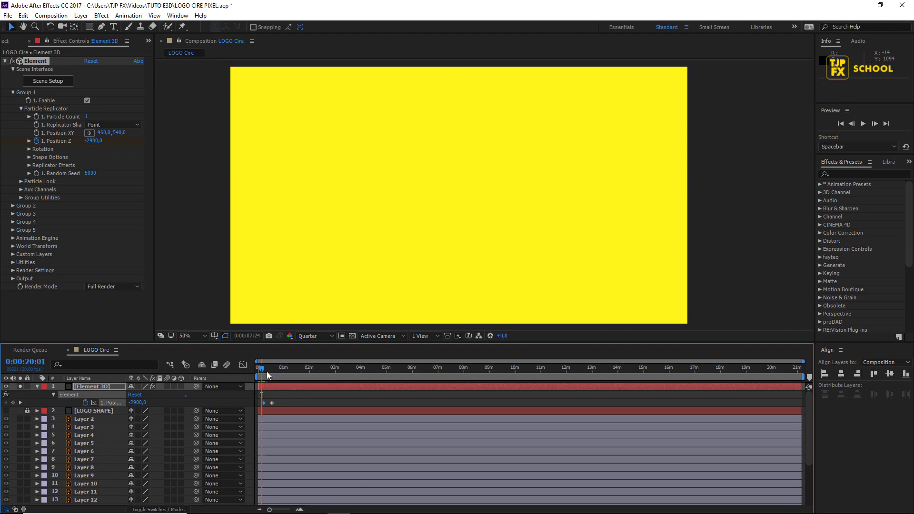
click(265, 372)
key(space)
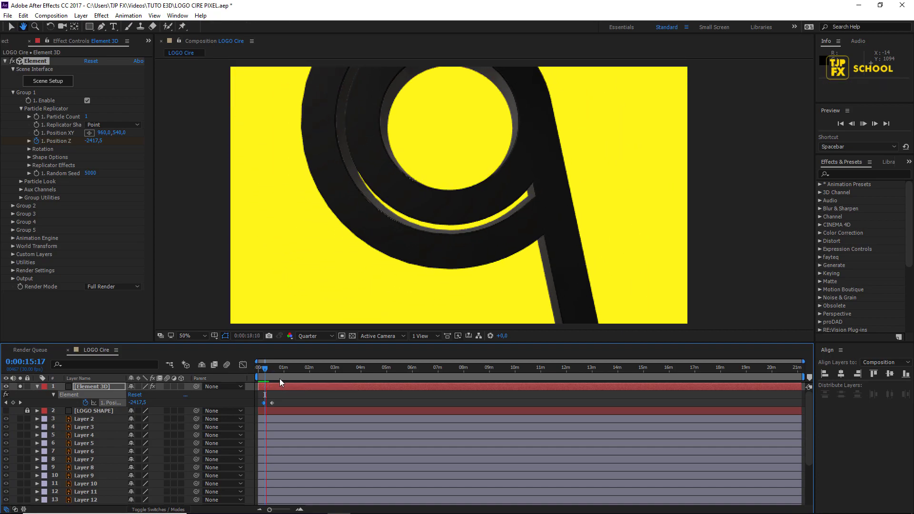
key(space)
click(264, 375)
key(space)
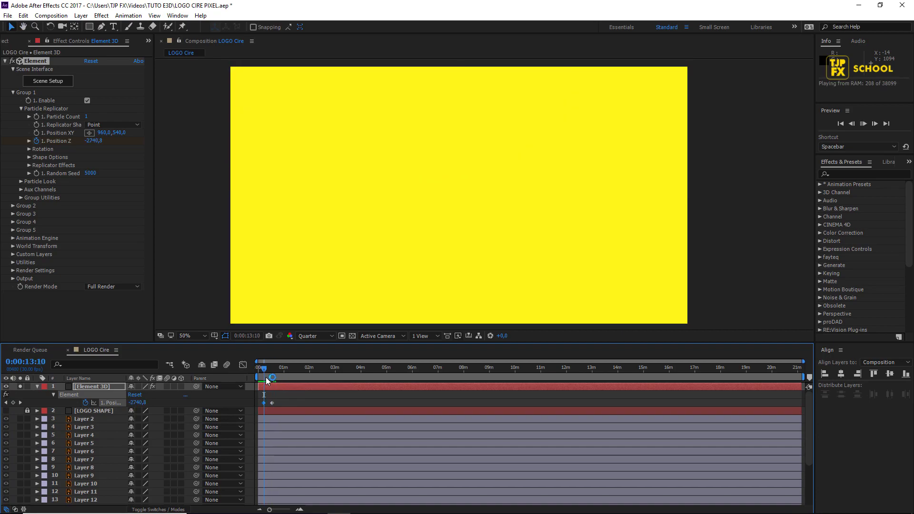
key(space)
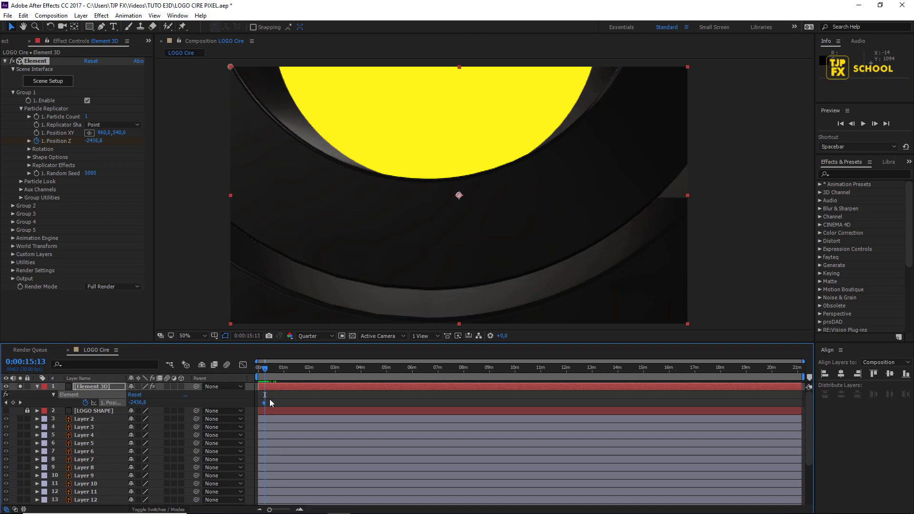
Put the current time near 28 s and select both Position Z keyframes.
scroll(276, 409, up, 1)
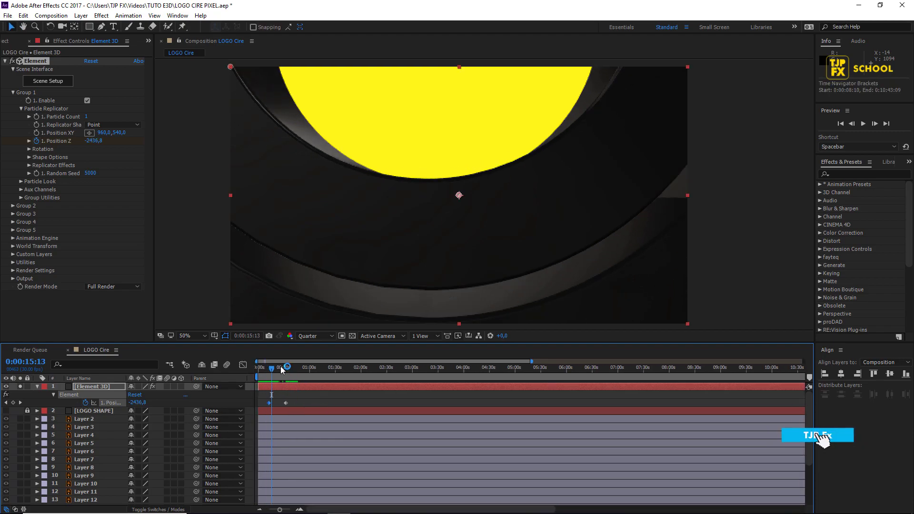
click(280, 367)
drag(293, 398, 257, 410)
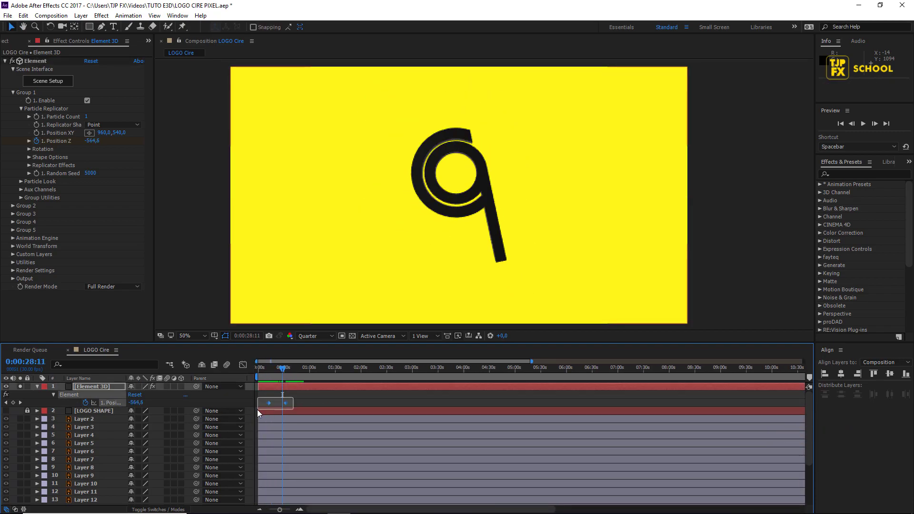
Apply Easy Ease to the Position Z keyframes and preview the smoother zoom-in.
right_click(286, 403)
mouse_move(389, 396)
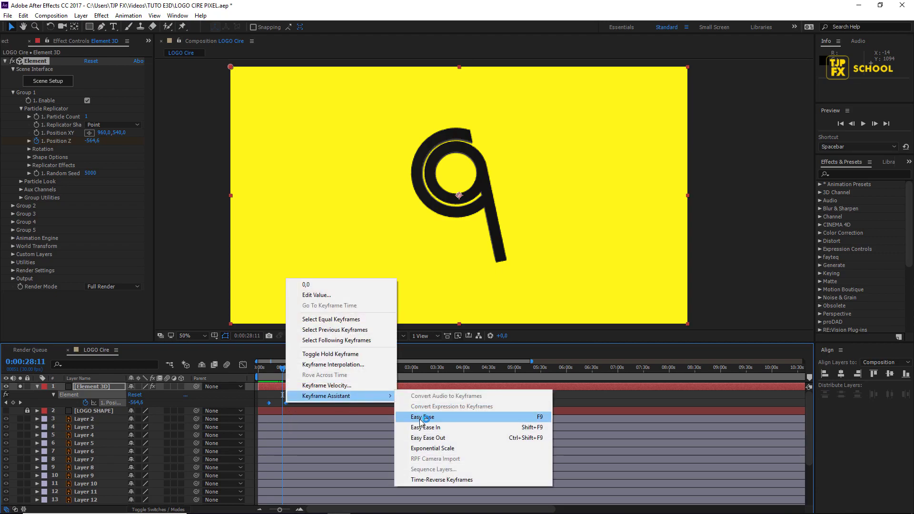
click(533, 417)
click(272, 370)
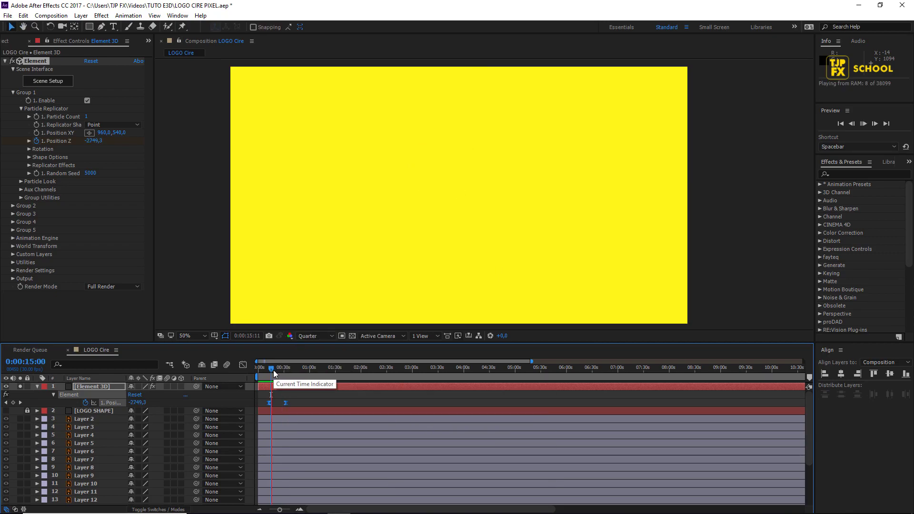
key(space)
click(270, 369)
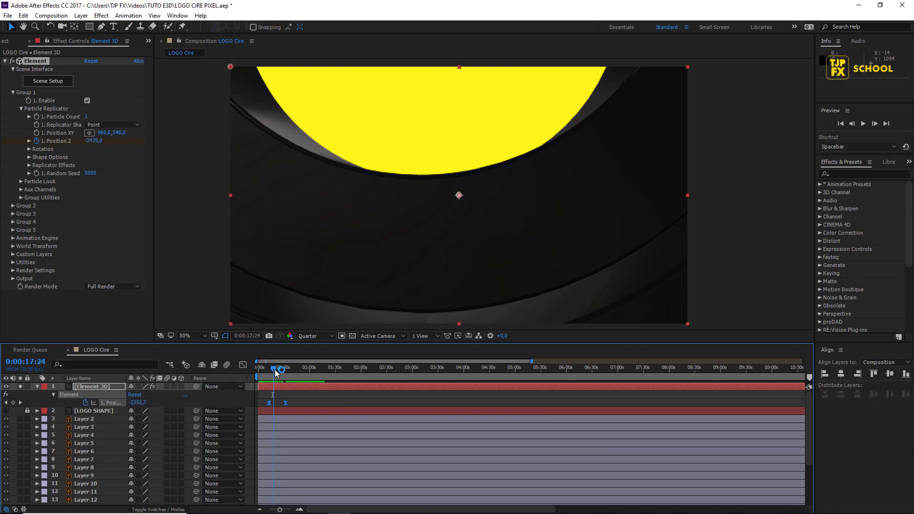
click(275, 370)
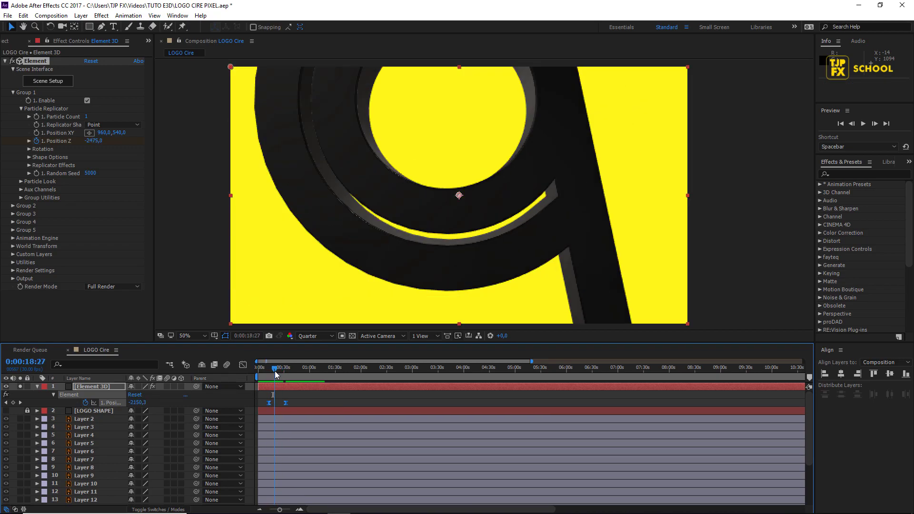
Set Position XY Y to 617 and move that keyframe to 12:07.
click(20, 403)
shift+click(44, 133)
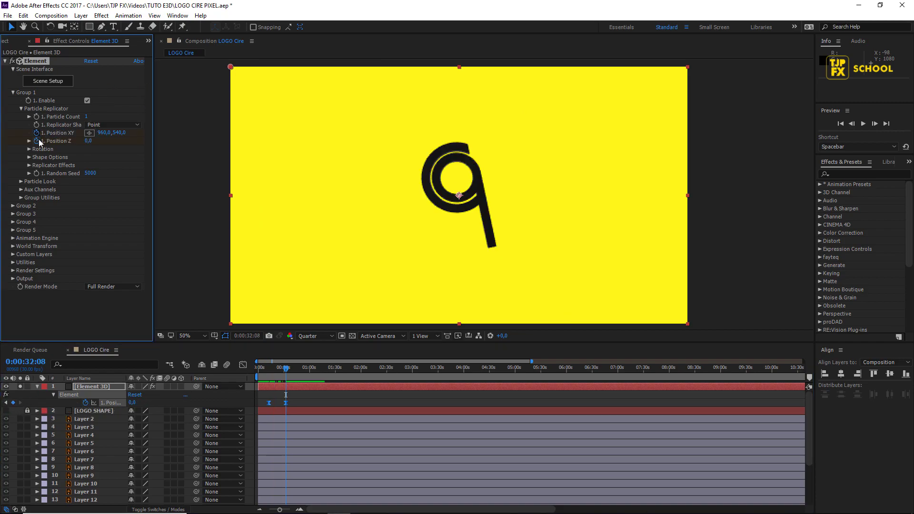
drag(283, 372, 274, 374)
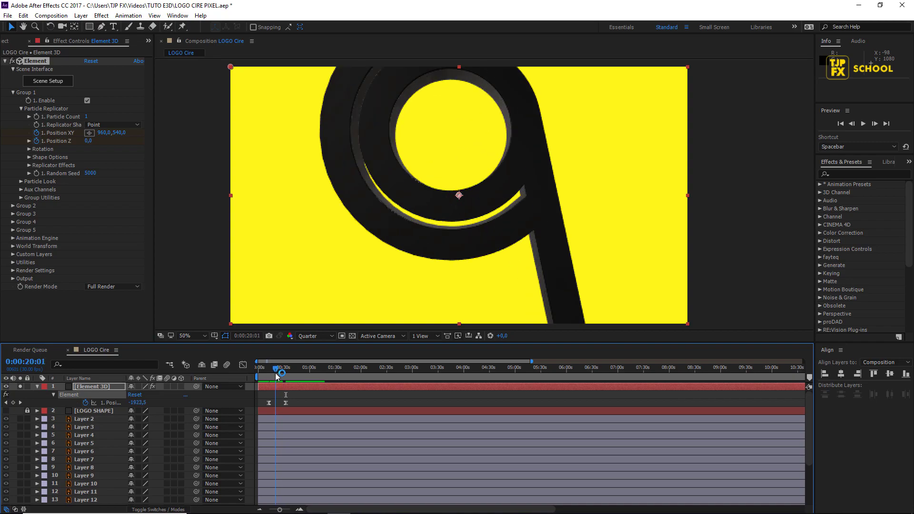
drag(125, 135, 158, 136)
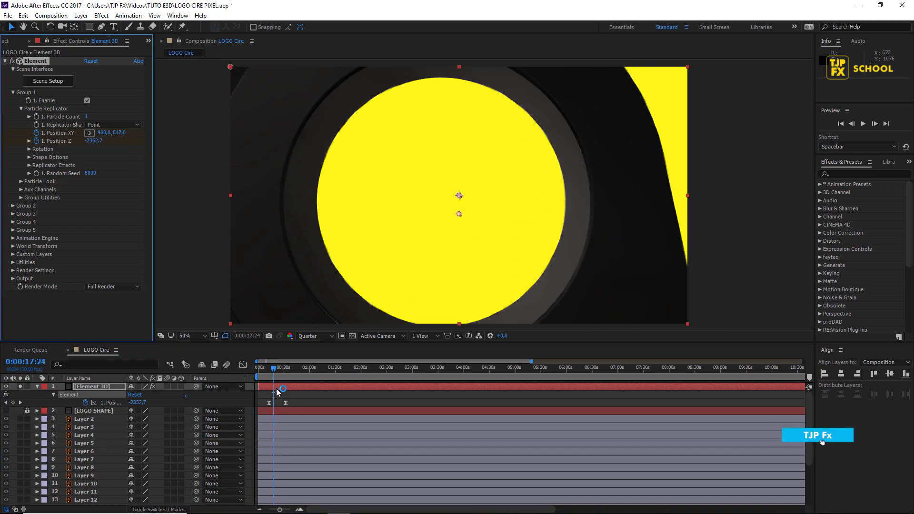
click(276, 395)
key(u)
drag(276, 403, 270, 407)
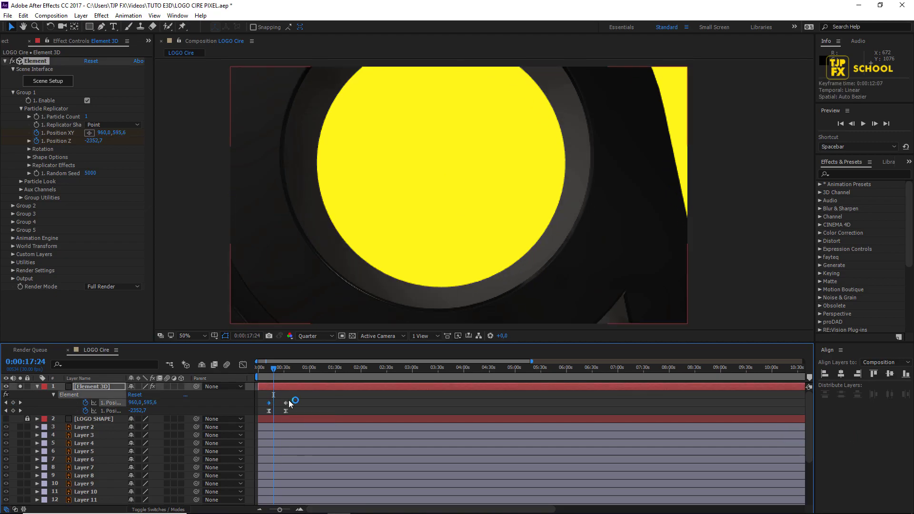
Easy Ease the Position XY keyframe and preview the motion around 18:10.
right_click(285, 407)
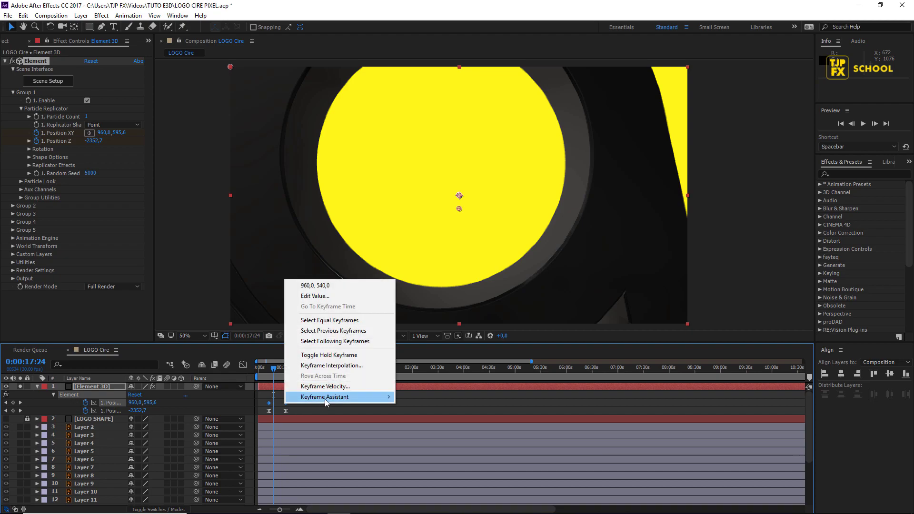
mouse_move(326, 394)
click(418, 414)
drag(269, 368, 273, 368)
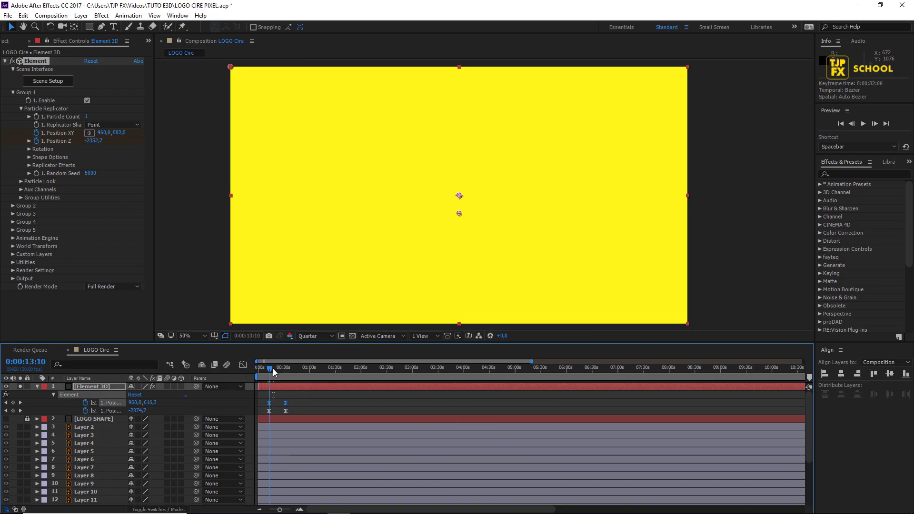
key(space)
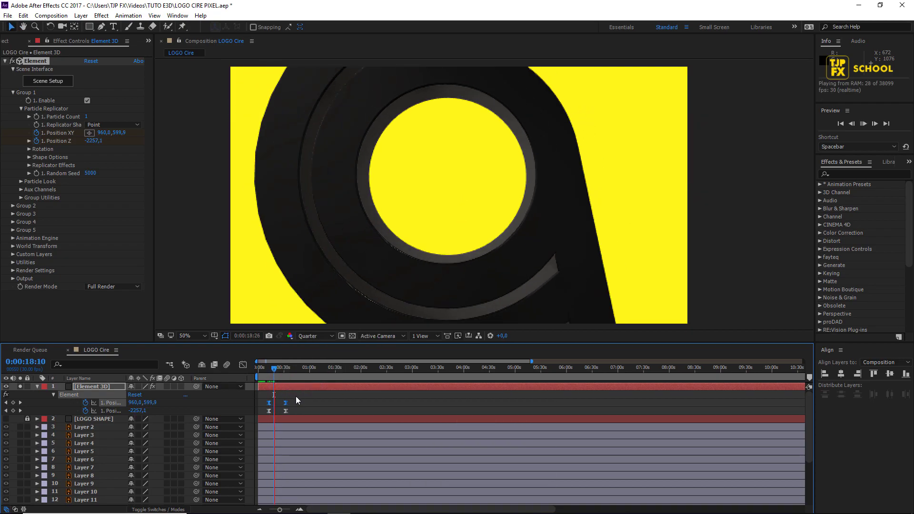
click(277, 369)
drag(279, 371, 274, 369)
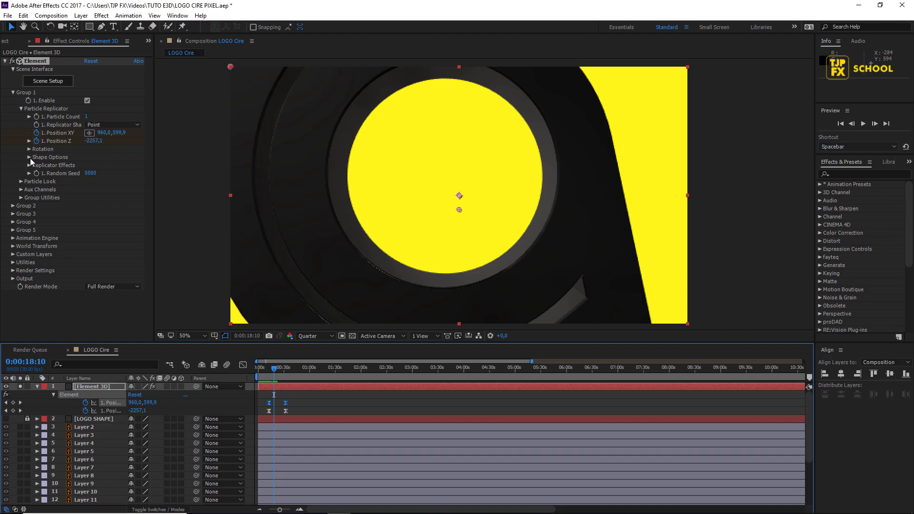
Enable Element 3D multi-object mode and test Y and X rotations, undoing each.
click(21, 181)
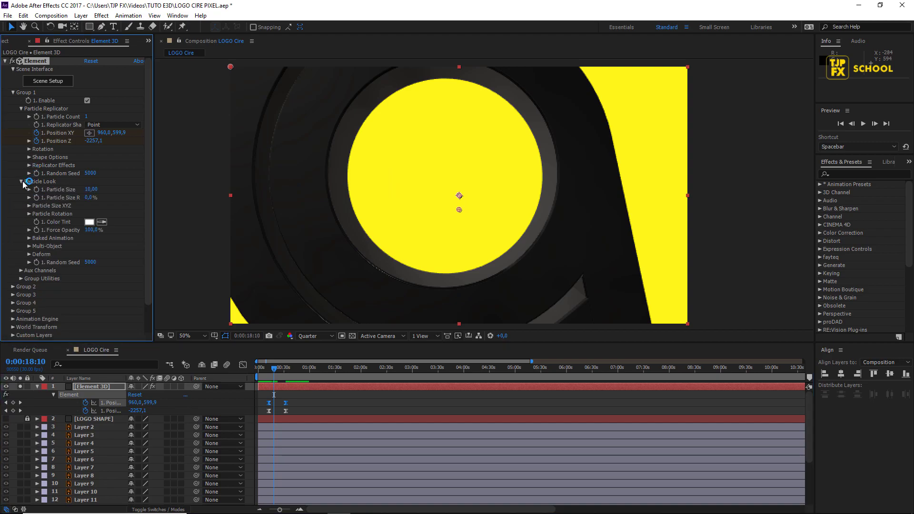
click(29, 247)
click(87, 255)
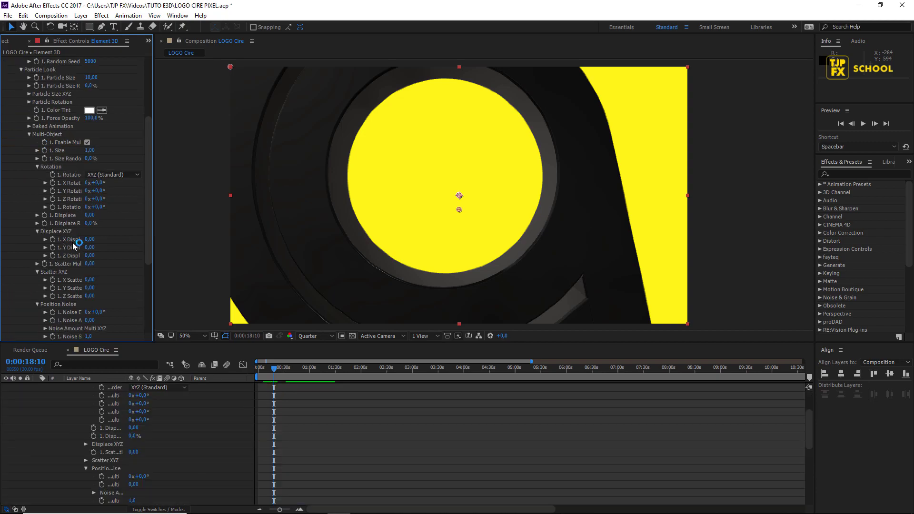
drag(101, 199, 124, 194)
key(ctrl+z)
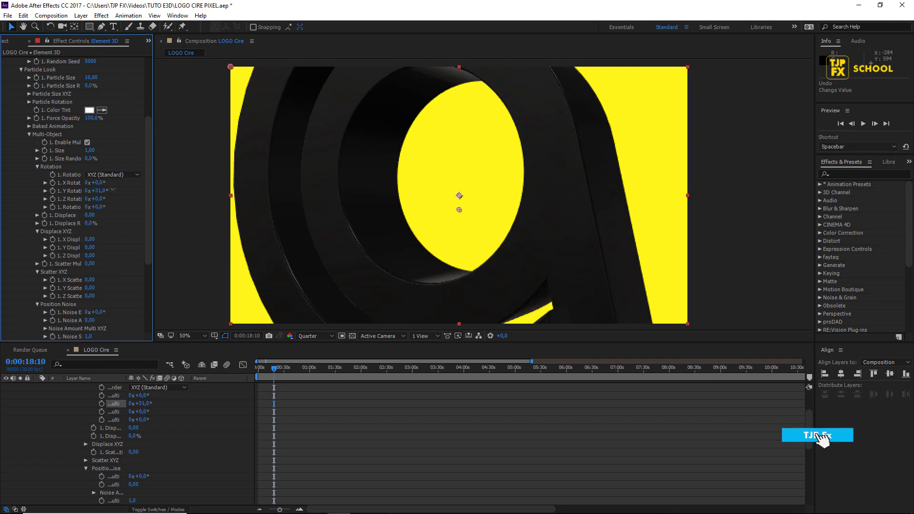
key(ctrl+z)
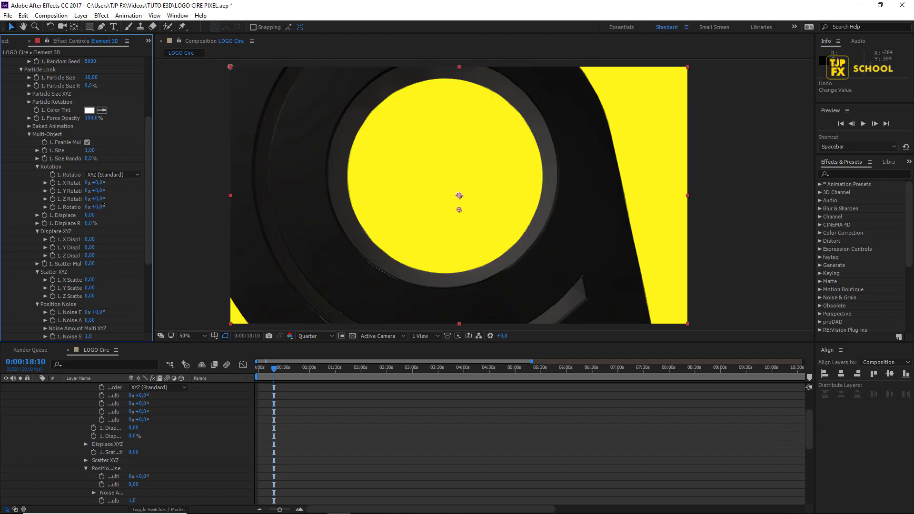
drag(105, 205, 125, 200)
key(ctrl+z)
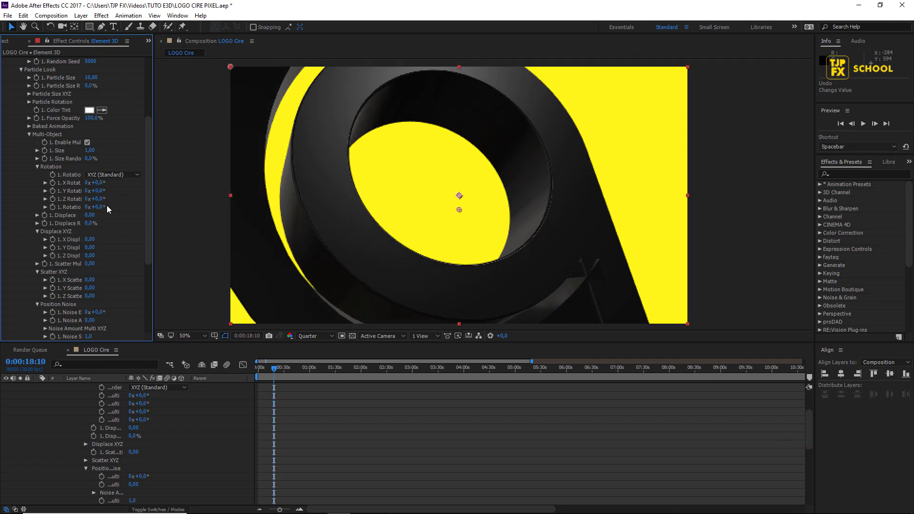
Set multi-object displacement to 0.84 and scatter multiplier to 2.02, then show animated properties.
drag(101, 185, 116, 188)
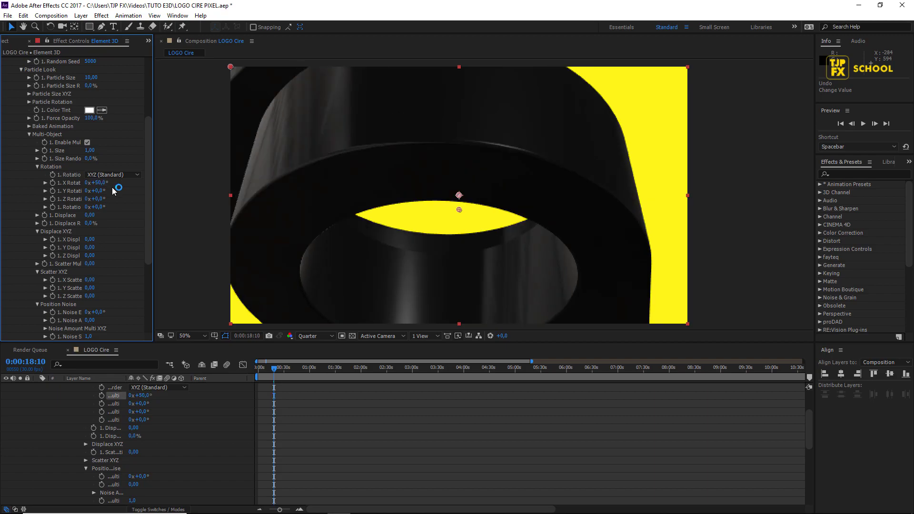
key(ctrl+z)
drag(89, 216, 129, 210)
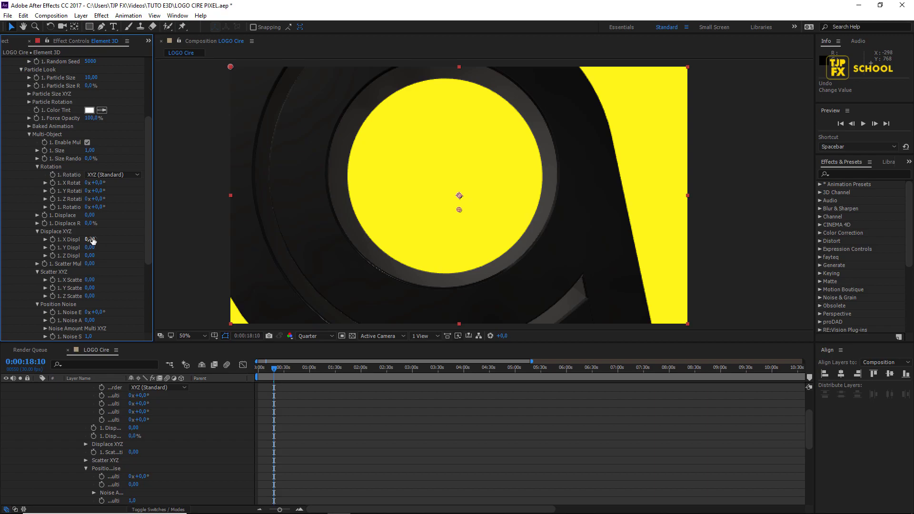
mouse_move(89, 263)
mouse_down()
mouse_move(97, 269)
mouse_move(54, 299)
mouse_up()
key(u)
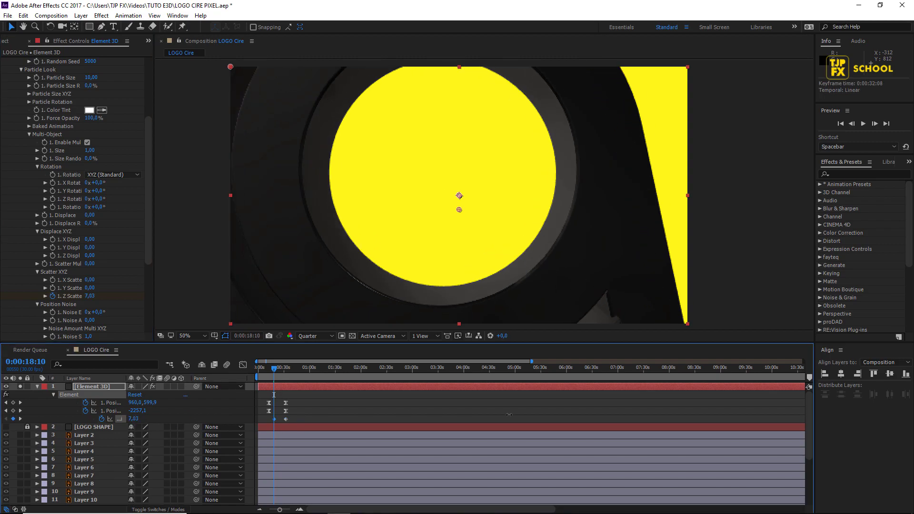
Try a Z scatter of 7.31 and a Y rotation, undoing both.
drag(138, 422, 191, 373)
key(ctrl+z)
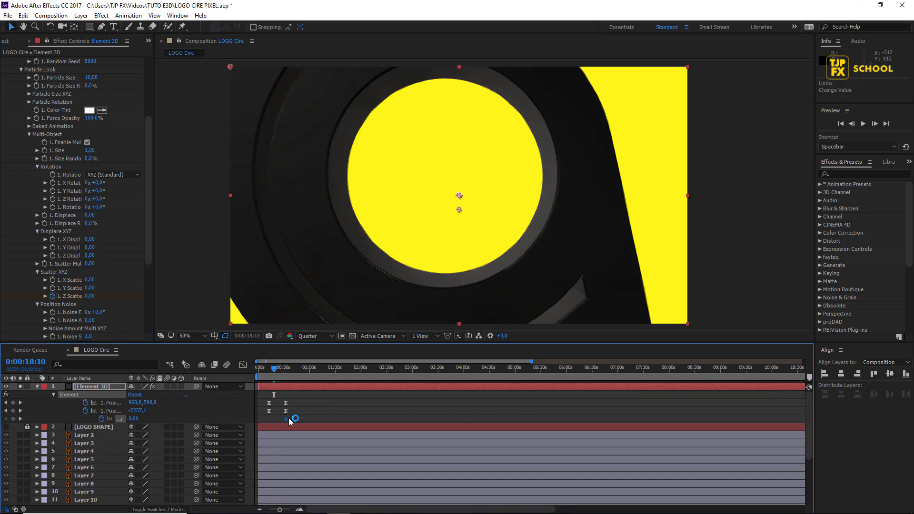
mouse_move(106, 191)
mouse_down()
mouse_move(58, 200)
mouse_move(138, 175)
mouse_up()
key(ctrl+z)
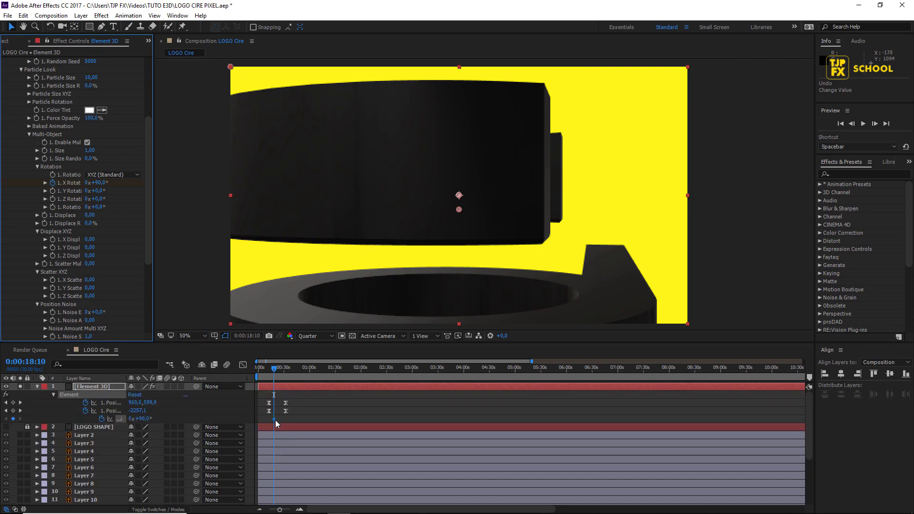
Keyframe Multi-Object X Rotation, starting at 155° at 0:00:12:07, and preview the tumble.
click(101, 419)
right_click(107, 419)
click(136, 415)
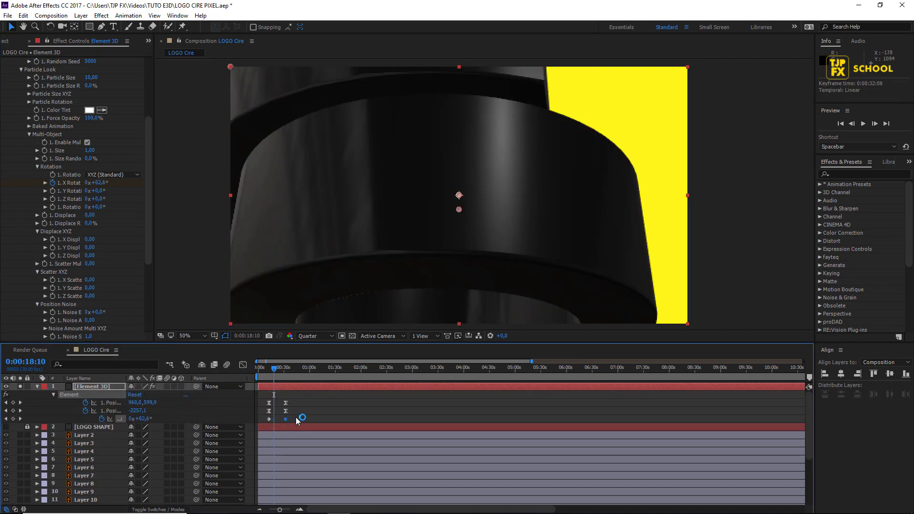
right_click(286, 419)
click(309, 387)
click(277, 374)
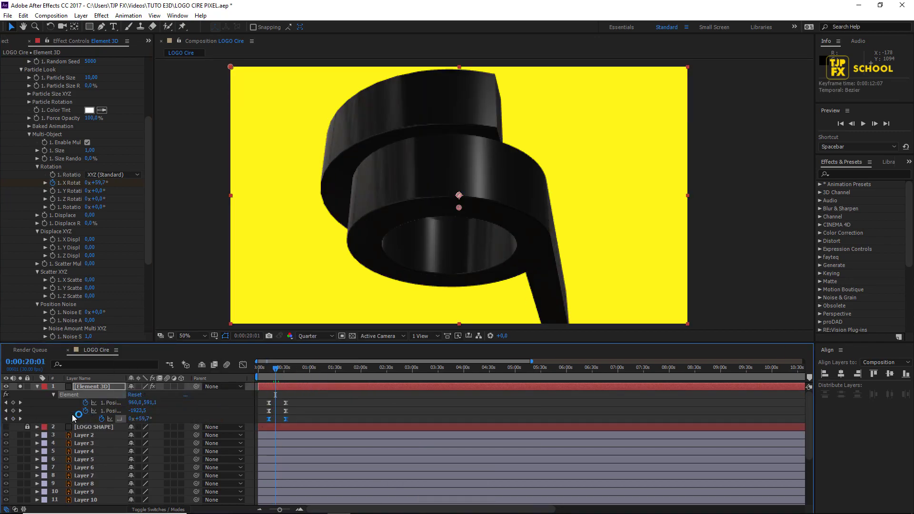
click(6, 419)
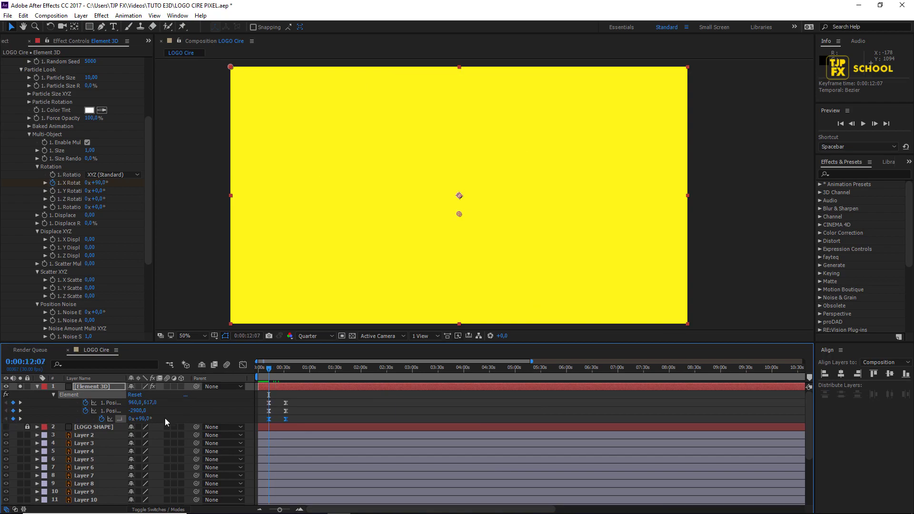
drag(141, 418, 172, 418)
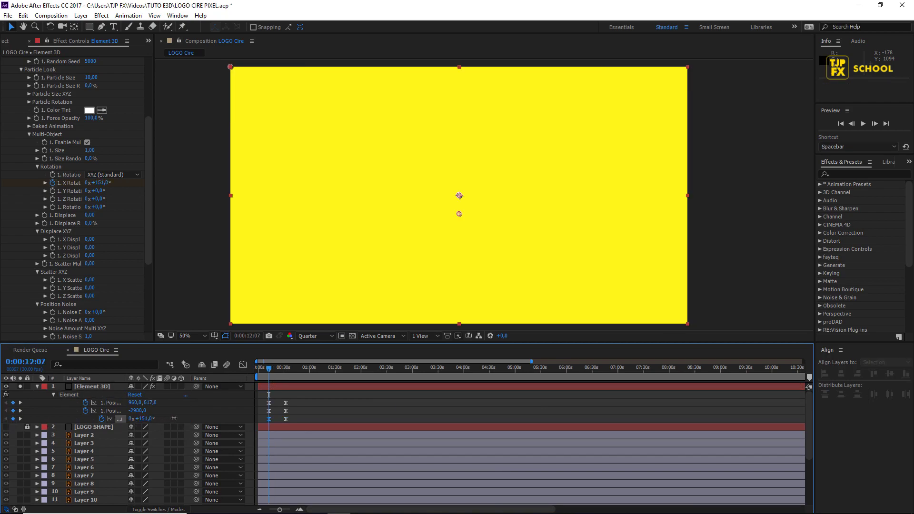
click(269, 419)
key(space)
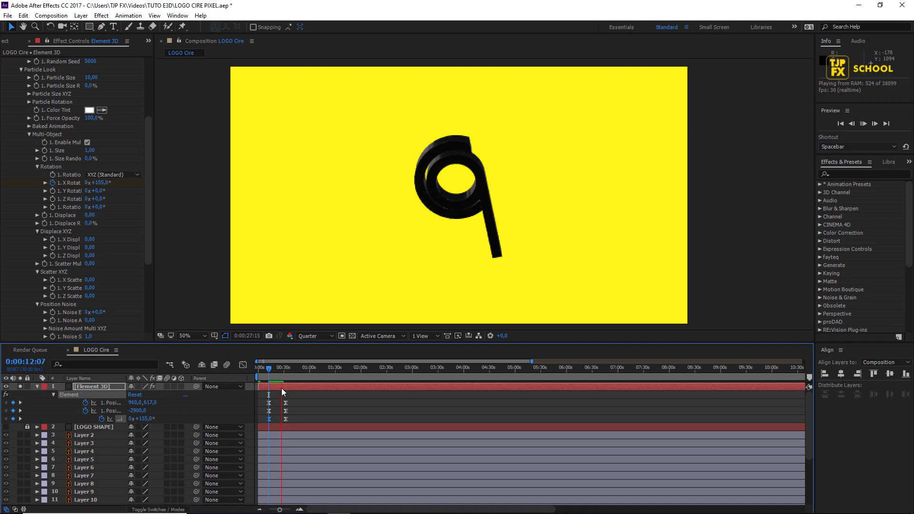
Shift the end keyframes earlier and preview the shorter fly-in.
key(space)
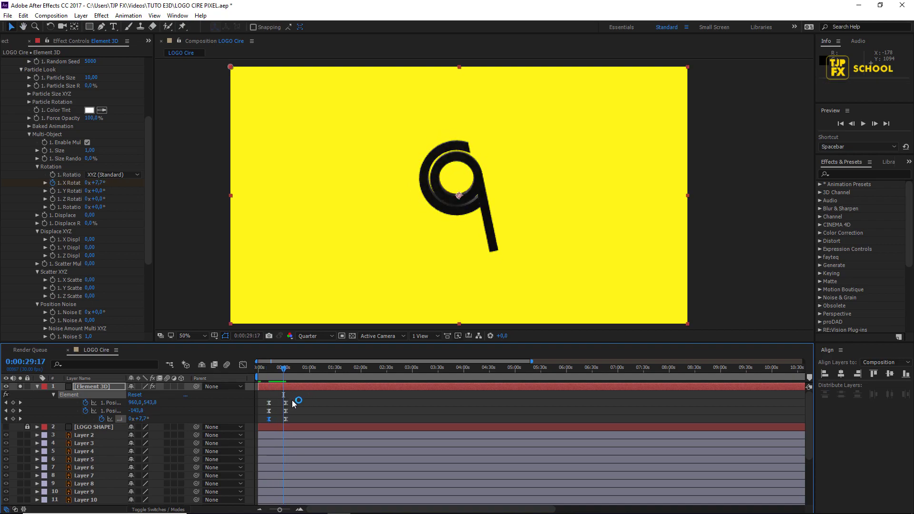
drag(285, 410, 280, 408)
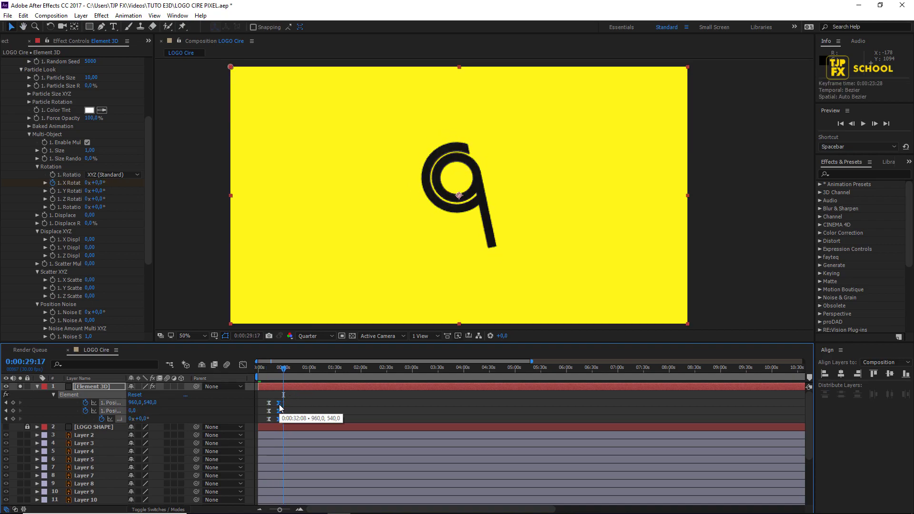
key(space)
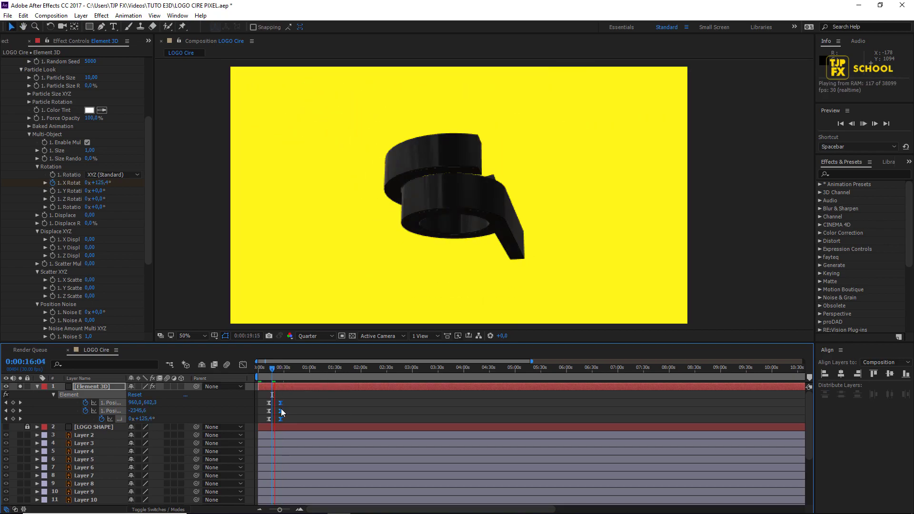
click(269, 419)
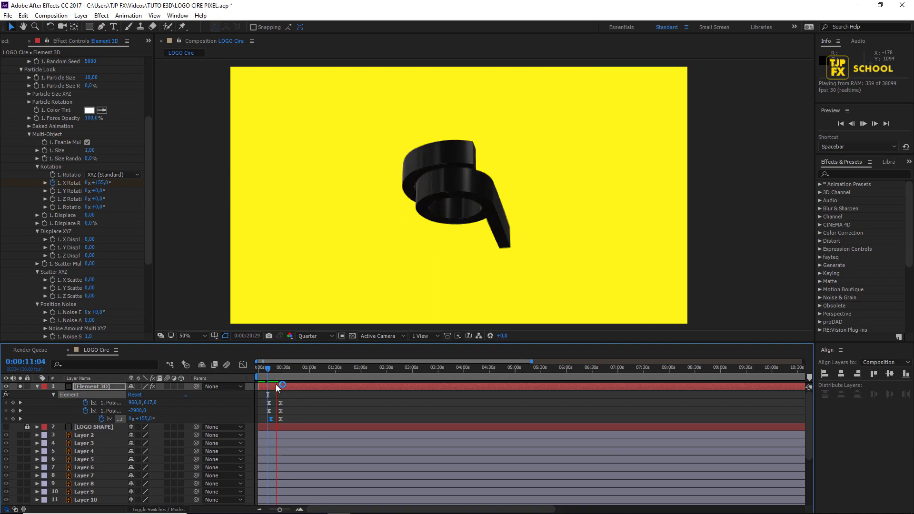
Turn off the Element 3D layer's Solo so the other logo layers show again.
click(99, 387)
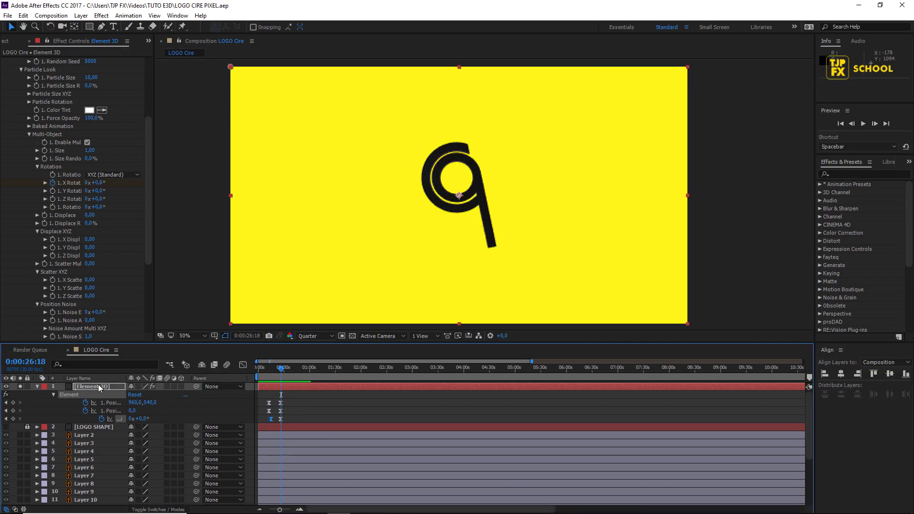
click(21, 387)
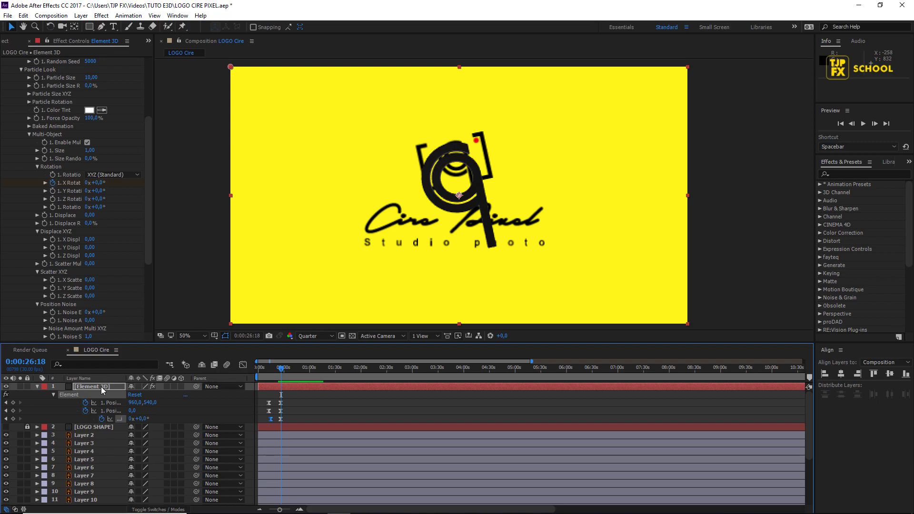
scroll(15, 96, up, 5)
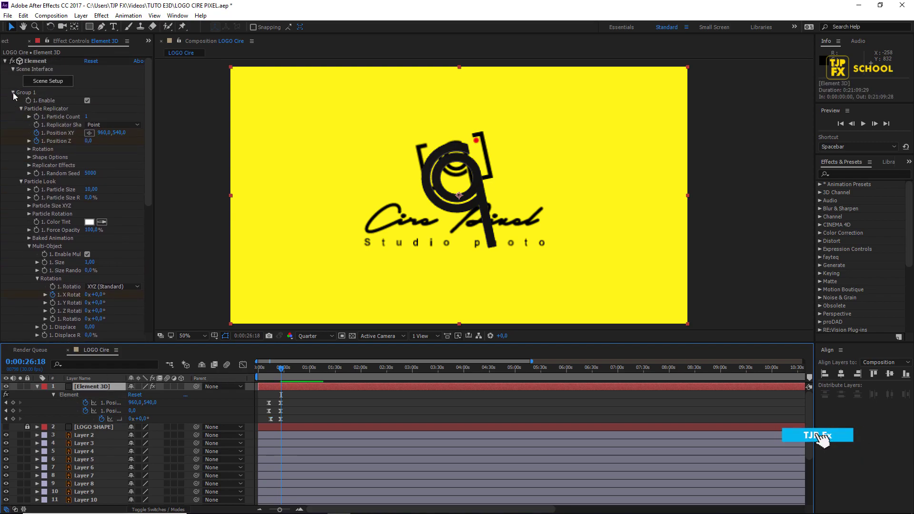
Create a Group Null for Group 1 from Element 3D's Group Utilities.
click(21, 109)
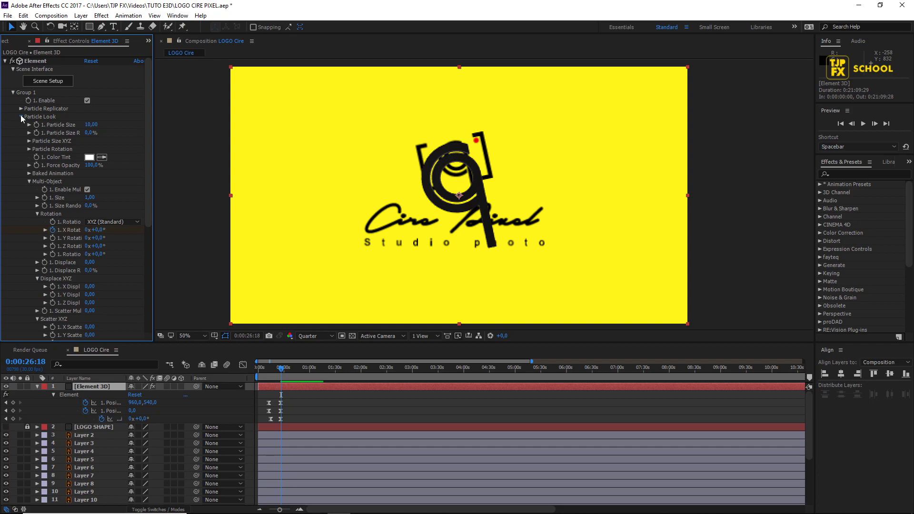
click(21, 117)
click(21, 133)
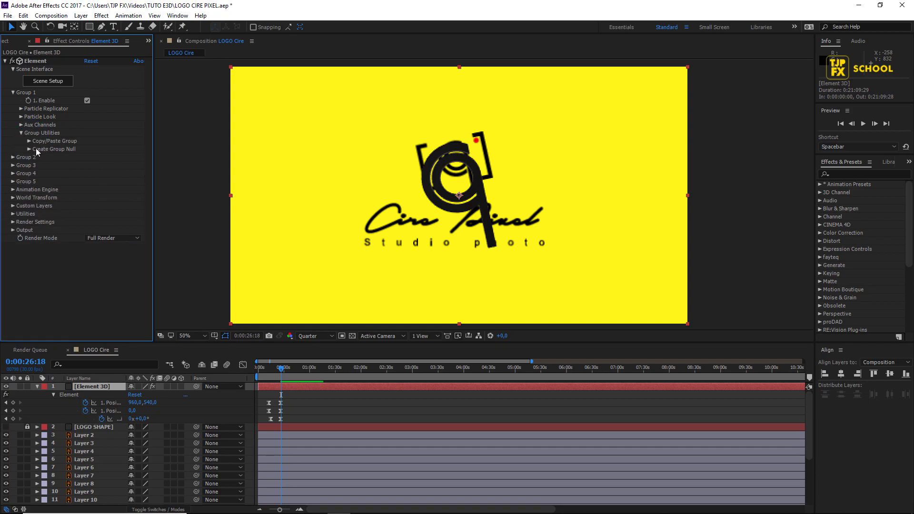
click(57, 162)
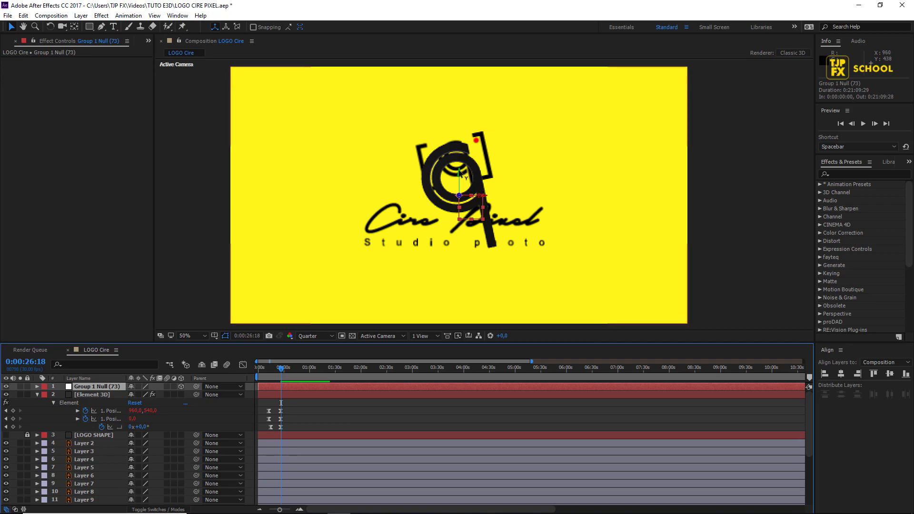
Move the group null up and adjust its Scale to place the q inside the brackets.
drag(459, 171, 458, 159)
key(s)
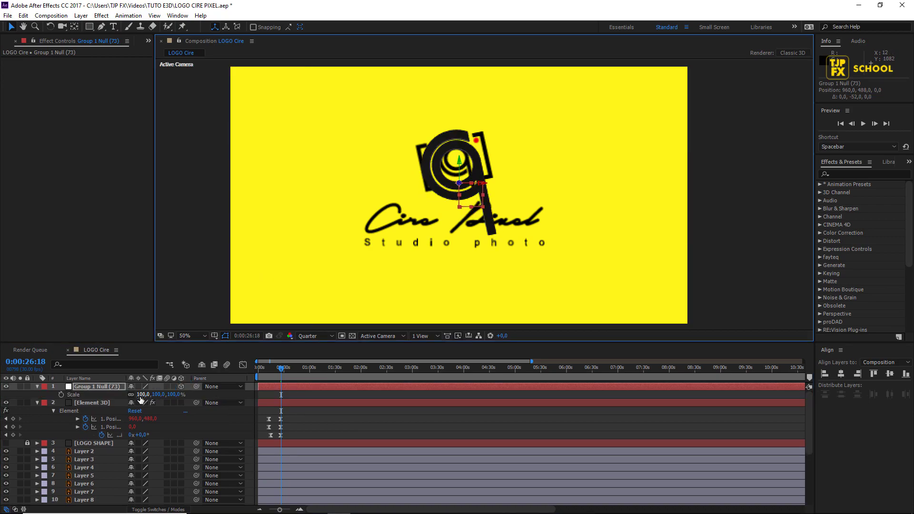
drag(141, 398, 136, 397)
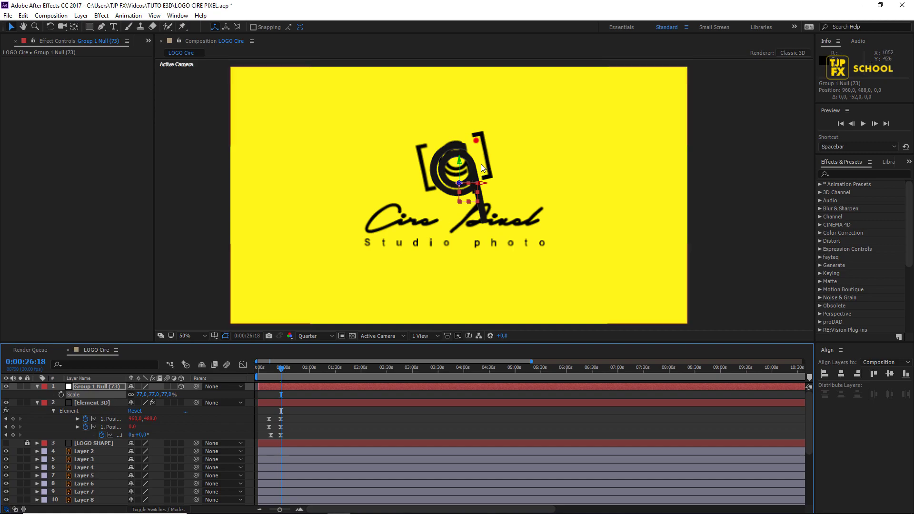
drag(460, 163, 456, 153)
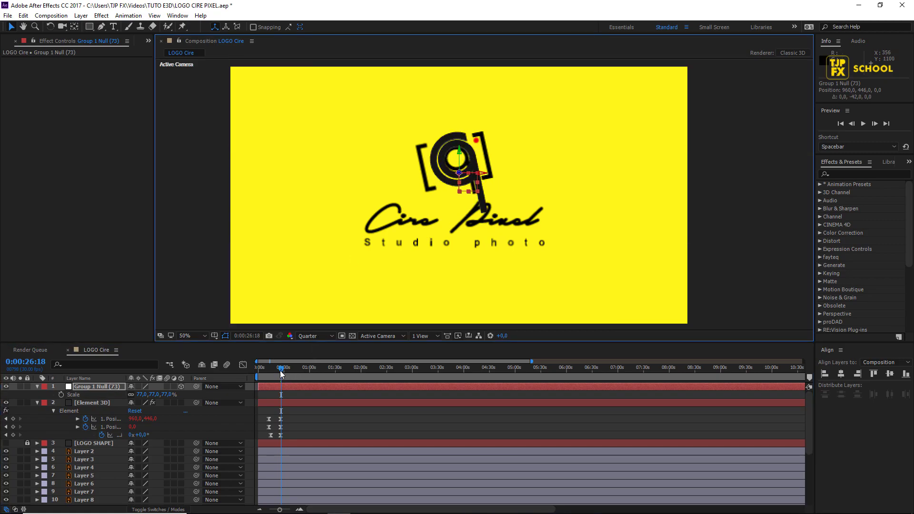
mouse_move(281, 374)
mouse_down()
mouse_move(272, 376)
mouse_move(286, 377)
mouse_up()
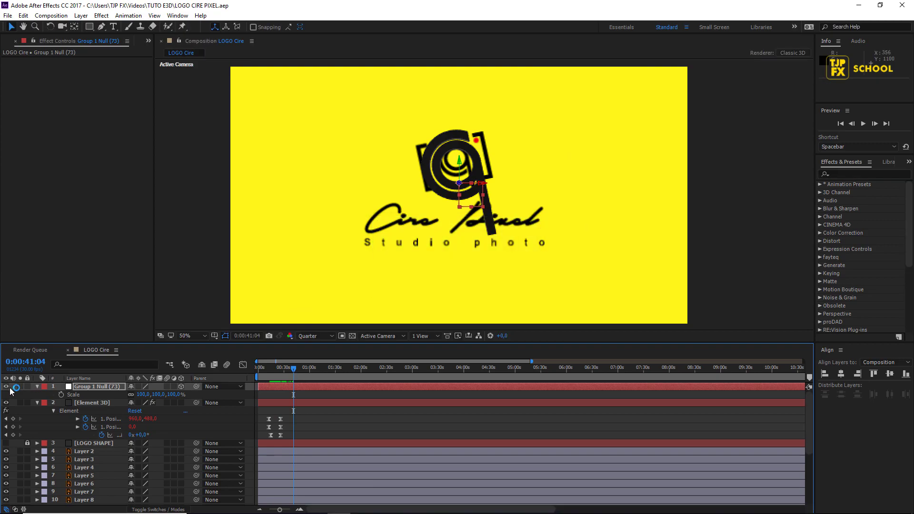
Draw the bracket path with the Pen tool and set its fill to none.
scroll(504, 102, up, 2)
key(g)
click(321, 131)
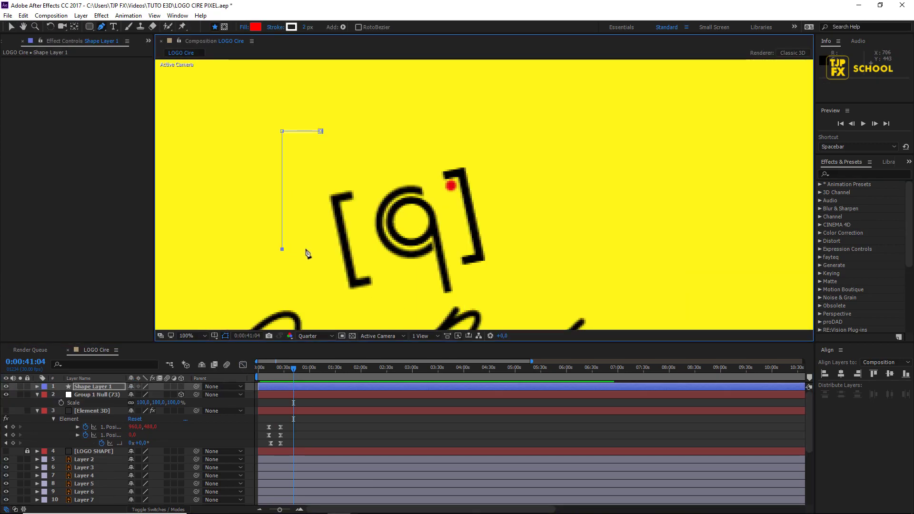
click(325, 249)
click(244, 27)
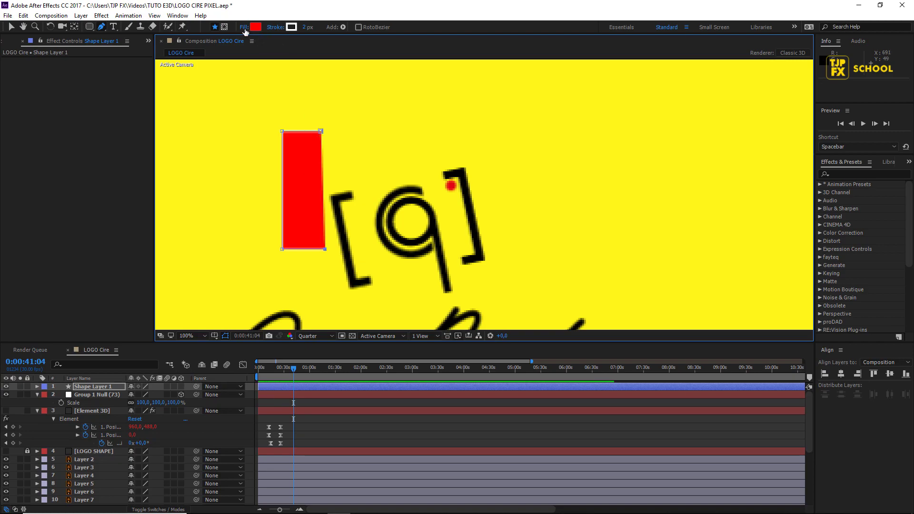
click(419, 122)
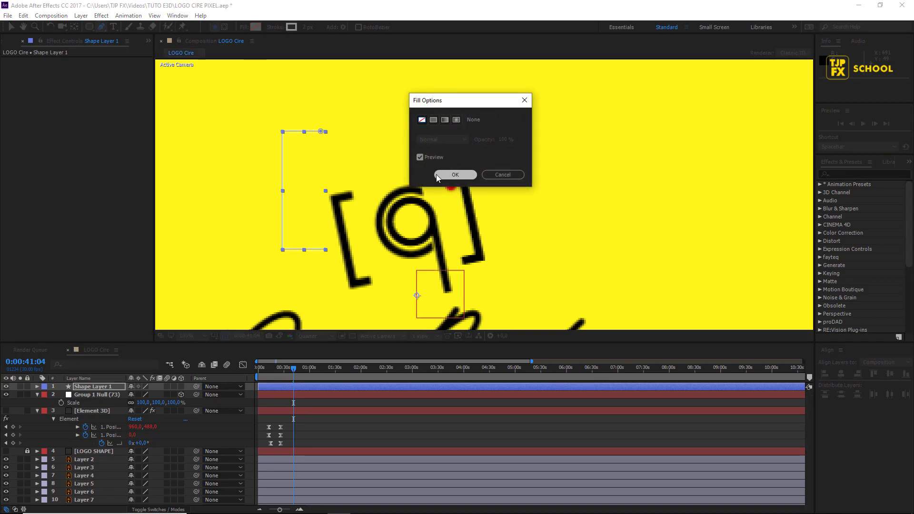
click(451, 175)
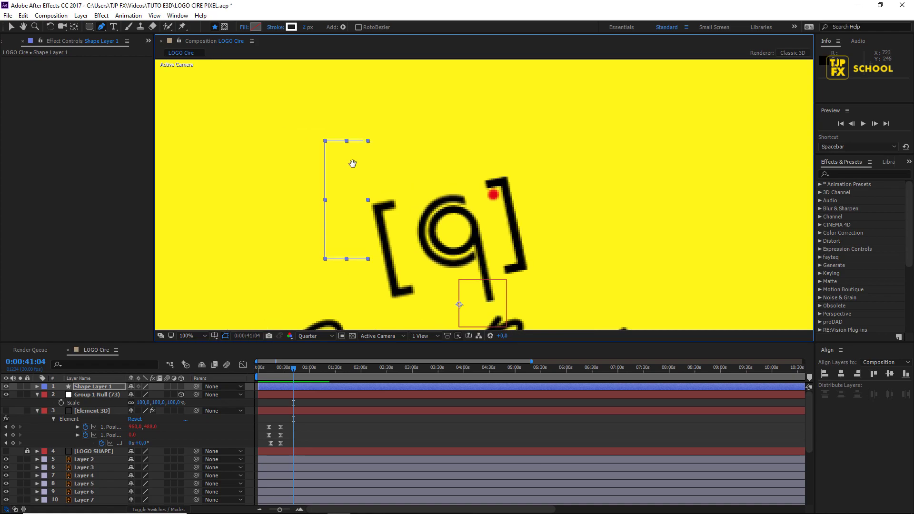
Show rulers and add a vertical guide at 759.5 beside the bracket.
drag(314, 164, 354, 167)
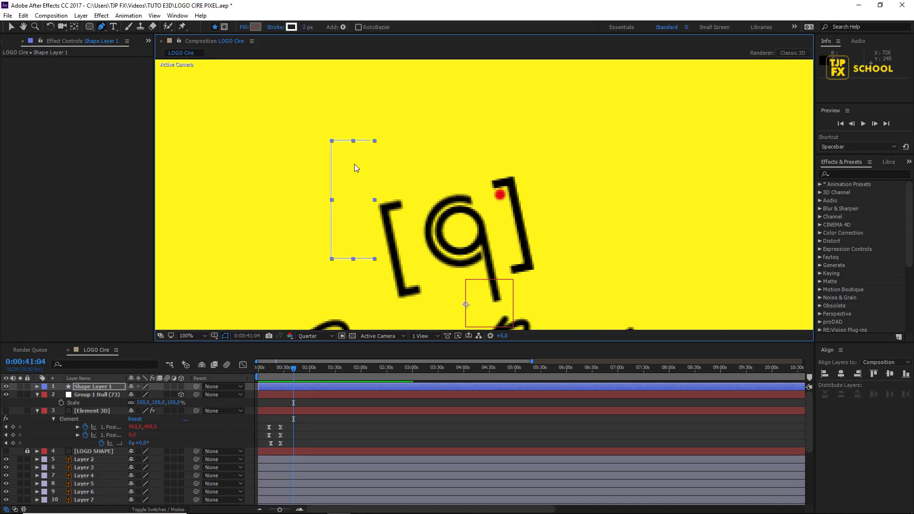
scroll(392, 167, up, 1)
drag(393, 167, 444, 142)
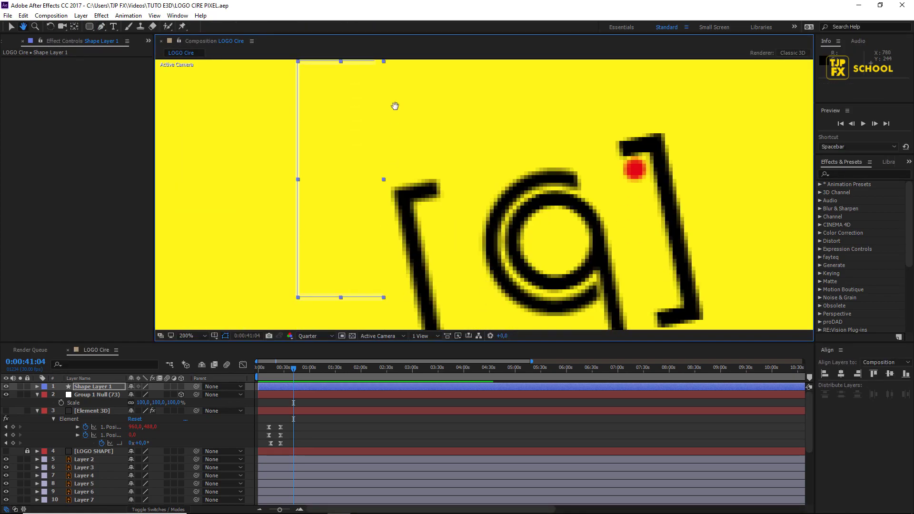
key(ctrl+r)
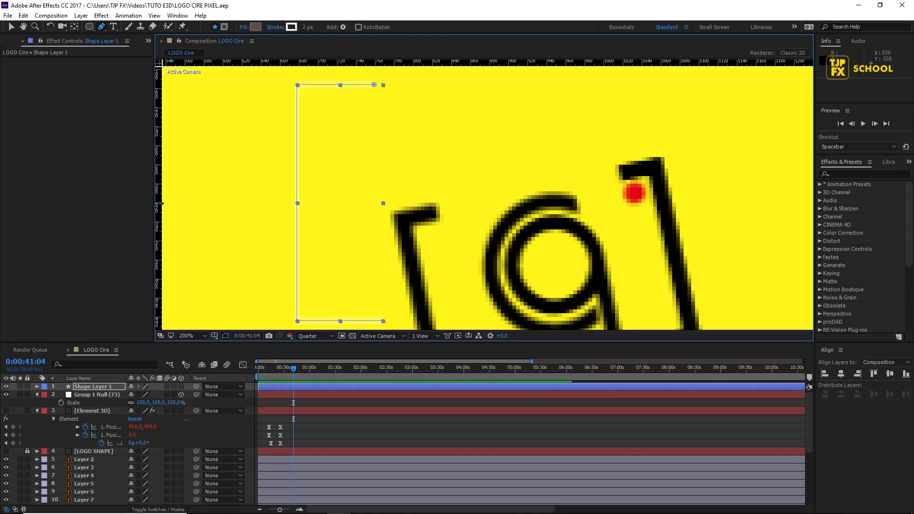
drag(158, 205, 375, 208)
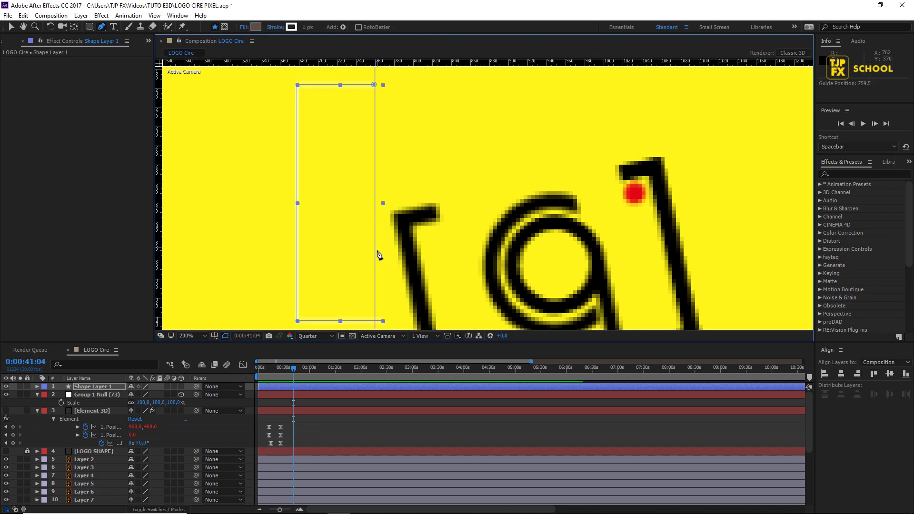
scroll(378, 256, down, 3)
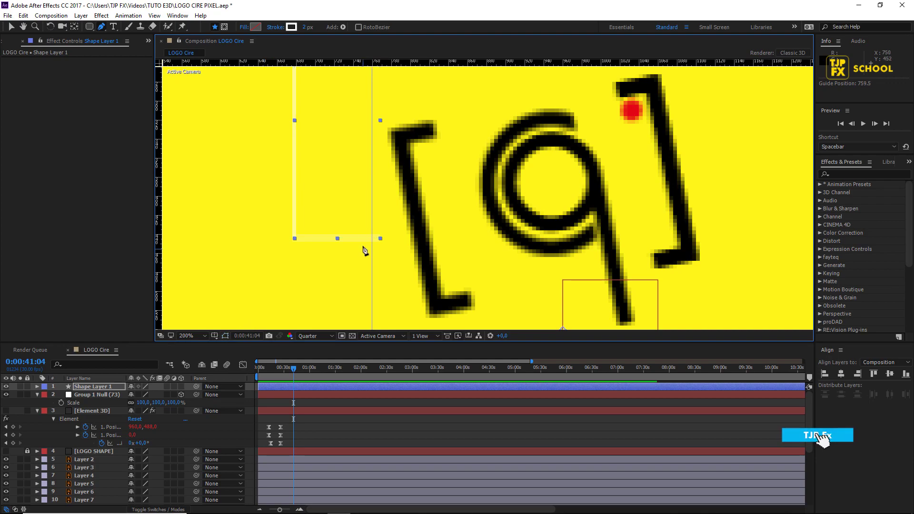
scroll(320, 261, up, 1)
scroll(407, 261, up, 1)
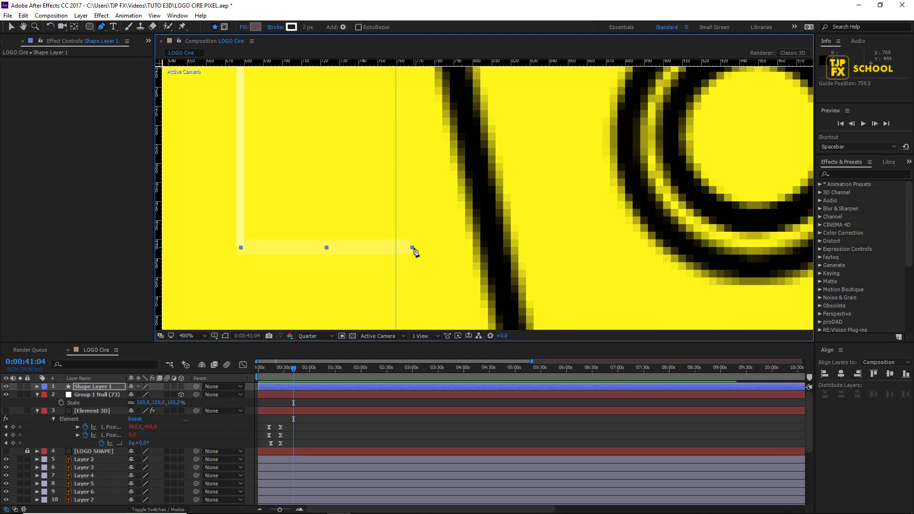
scroll(409, 191, down, 2)
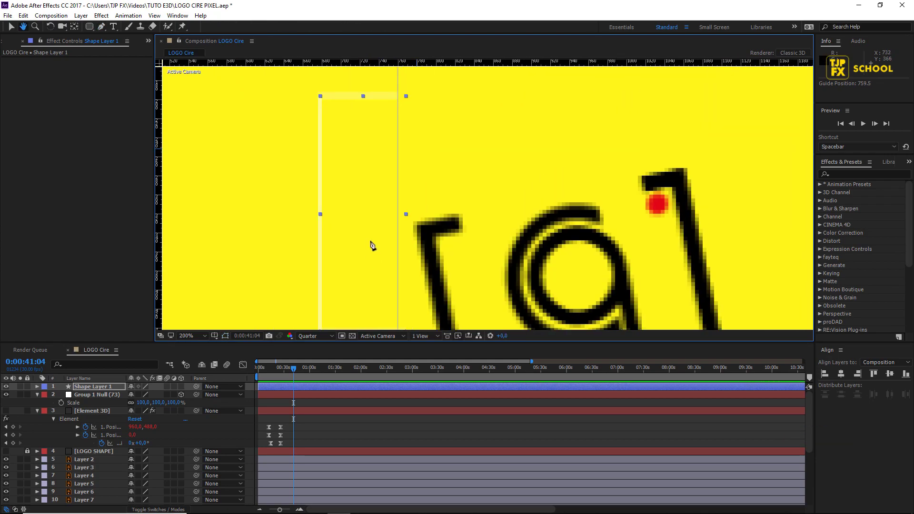
Give the bracket a black (000000) stroke about 21 px wide.
drag(305, 28, 312, 27)
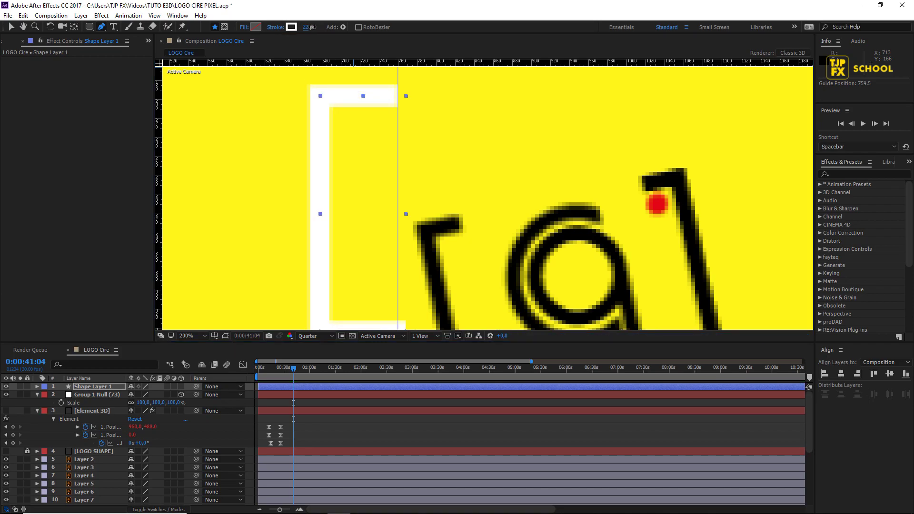
click(275, 28)
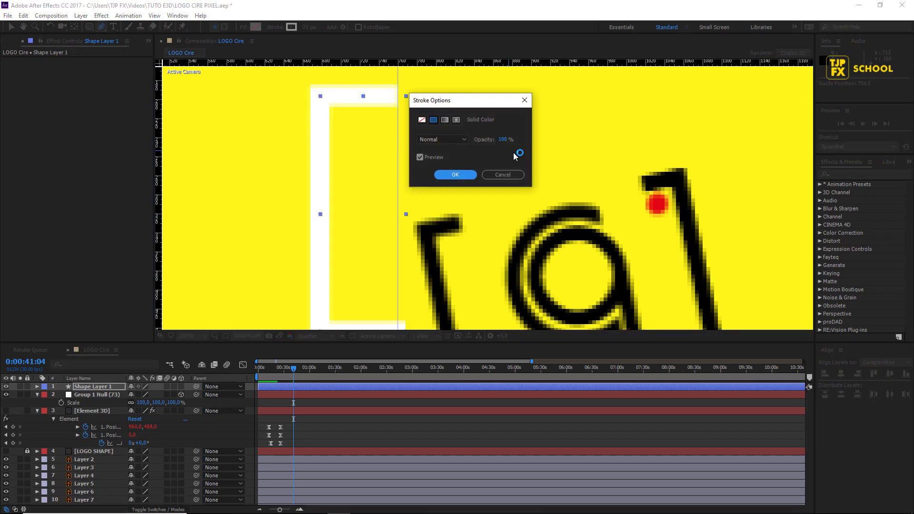
click(502, 176)
click(290, 27)
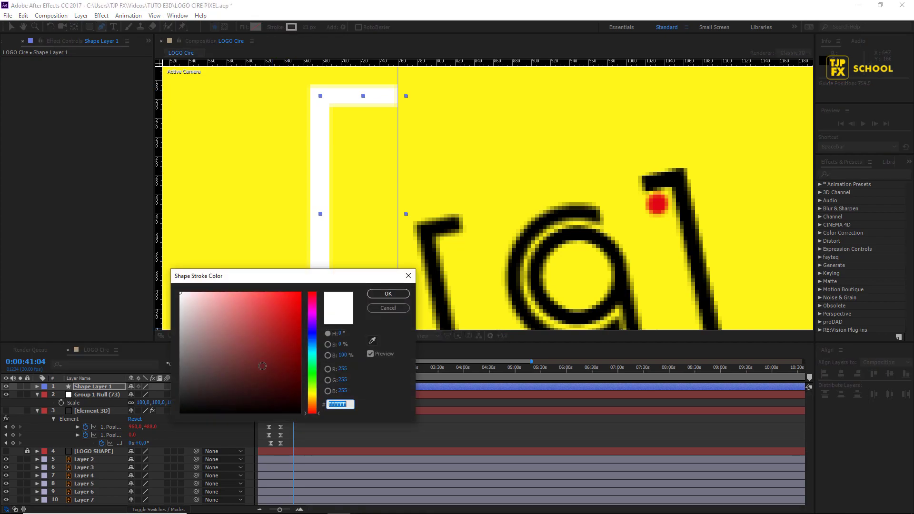
text(000000)
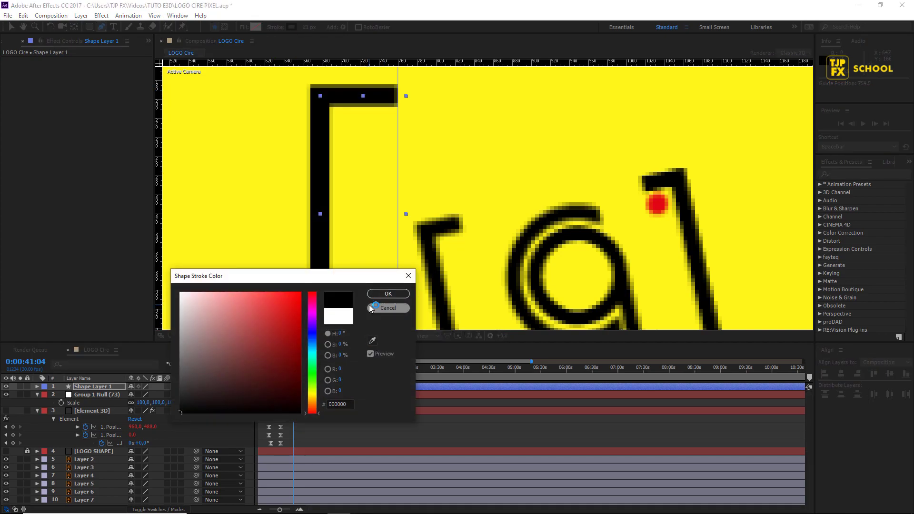
click(387, 293)
scroll(373, 211, down, 2)
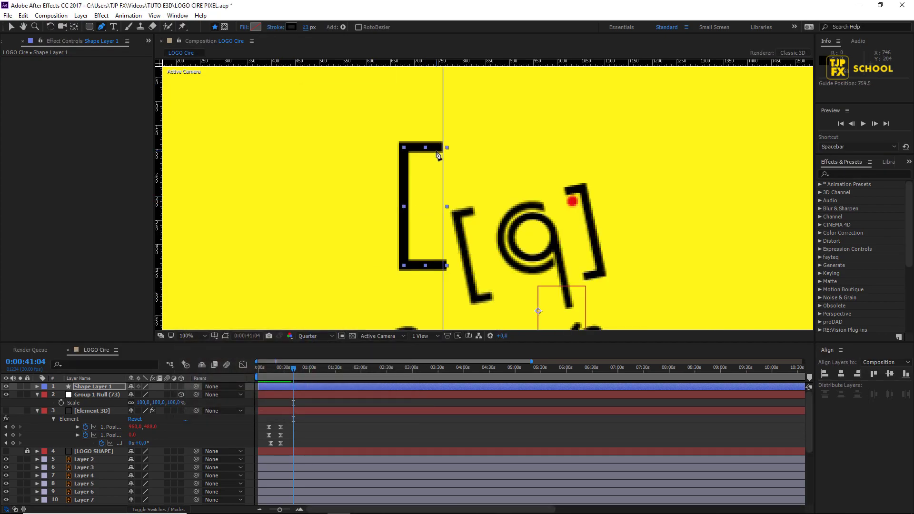
scroll(436, 154, up, 1)
scroll(419, 191, up, 1)
scroll(412, 199, up, 1)
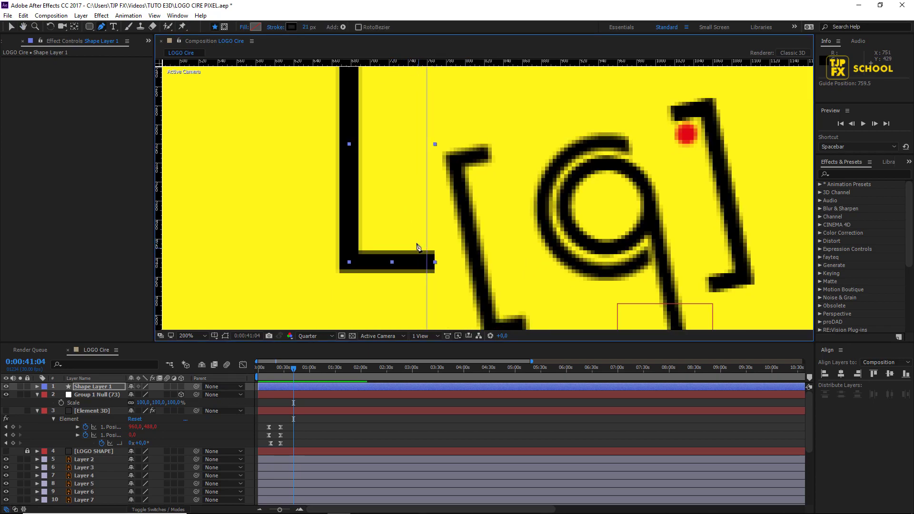
scroll(451, 230, up, 2)
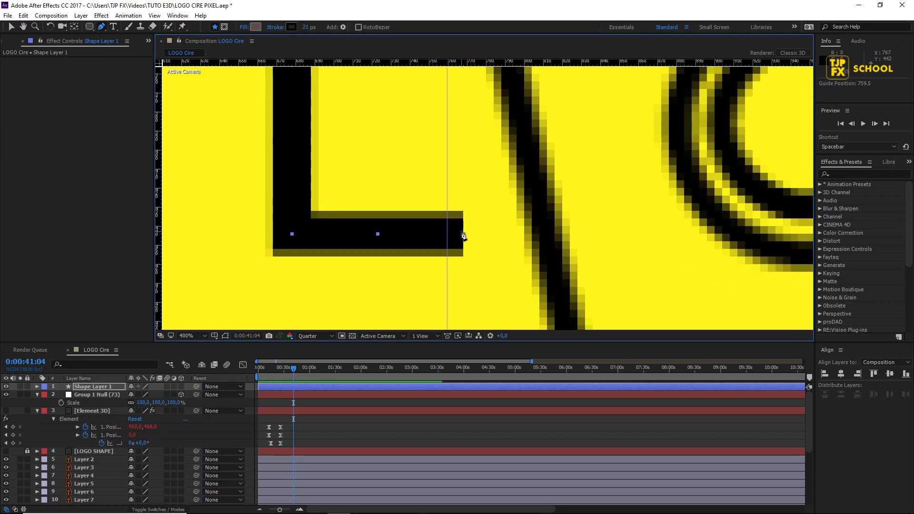
key(v)
scroll(451, 212, down, 2)
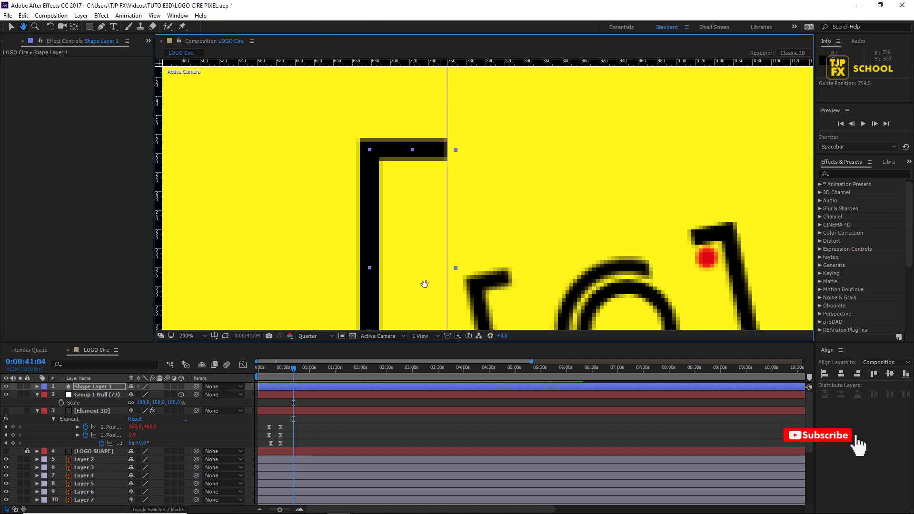
scroll(443, 167, up, 1)
scroll(429, 159, up, 1)
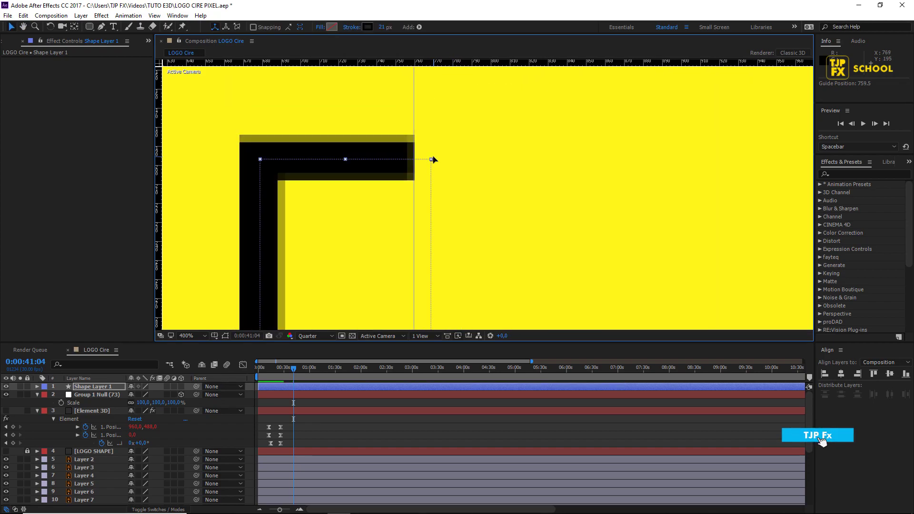
scroll(432, 164, down, 2)
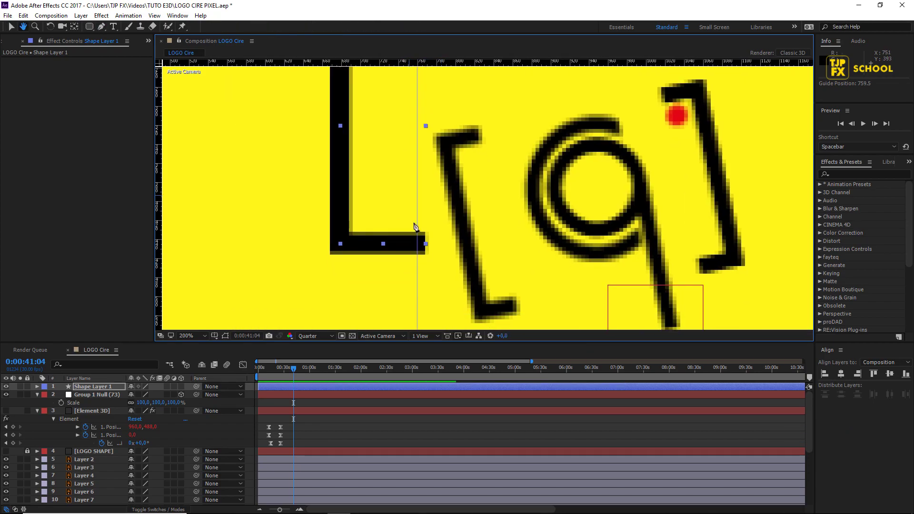
scroll(391, 262, up, 1)
key(g)
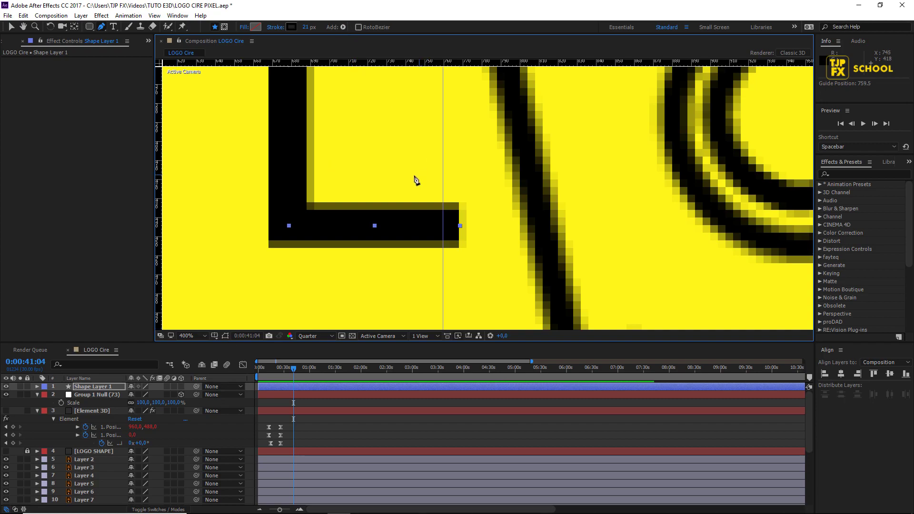
scroll(415, 180, down, 1)
scroll(387, 241, up, 2)
scroll(402, 227, up, 2)
scroll(414, 194, down, 1)
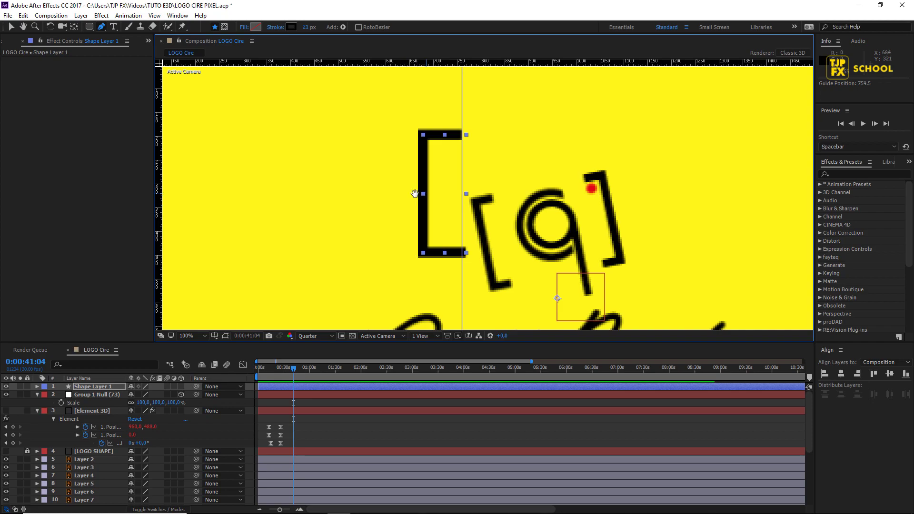
drag(414, 194, 374, 185)
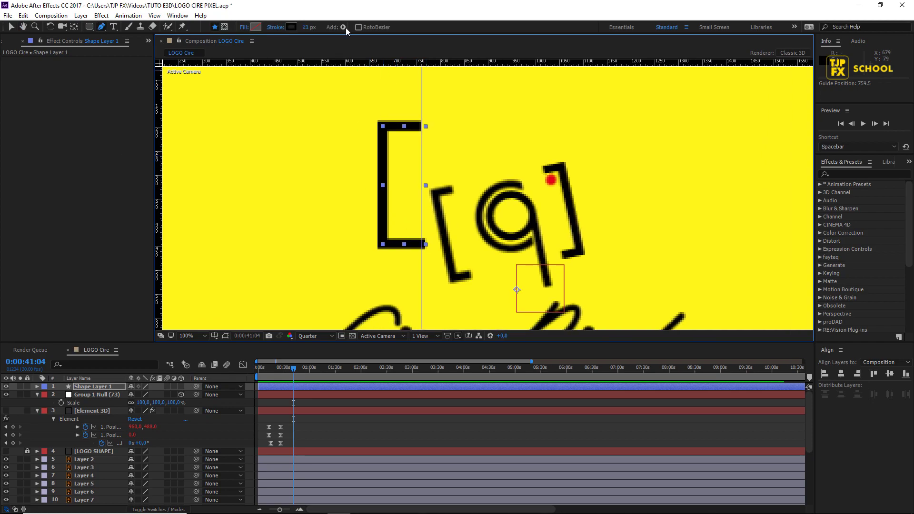
Add Trim Paths to the bracket and keyframe End, with 0% at 0:00:30:01.
click(344, 27)
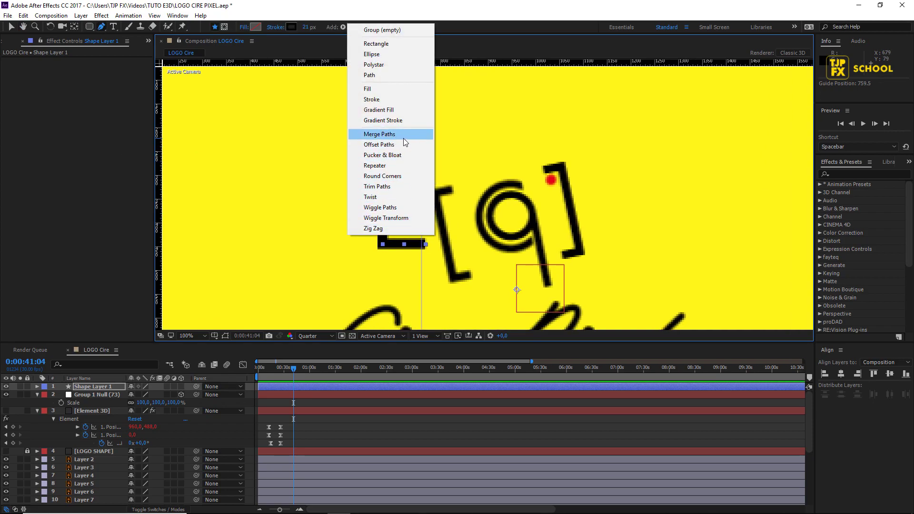
click(389, 187)
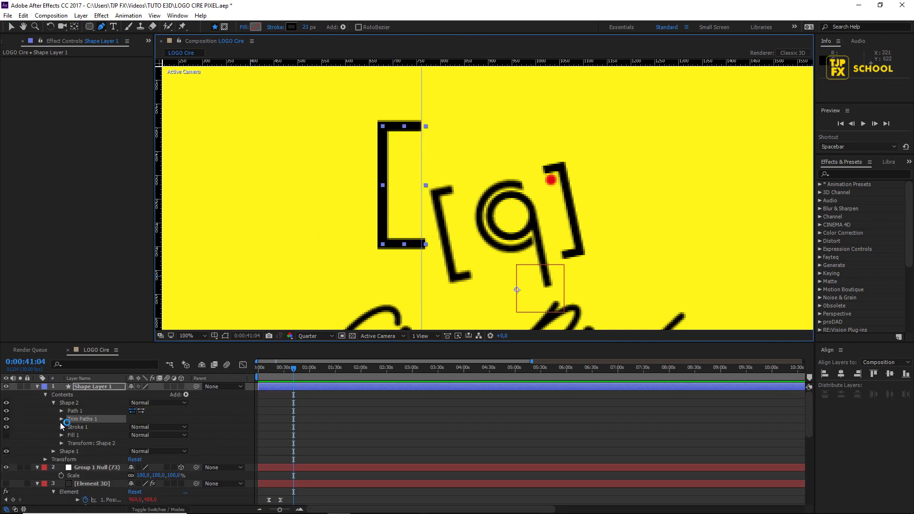
click(61, 418)
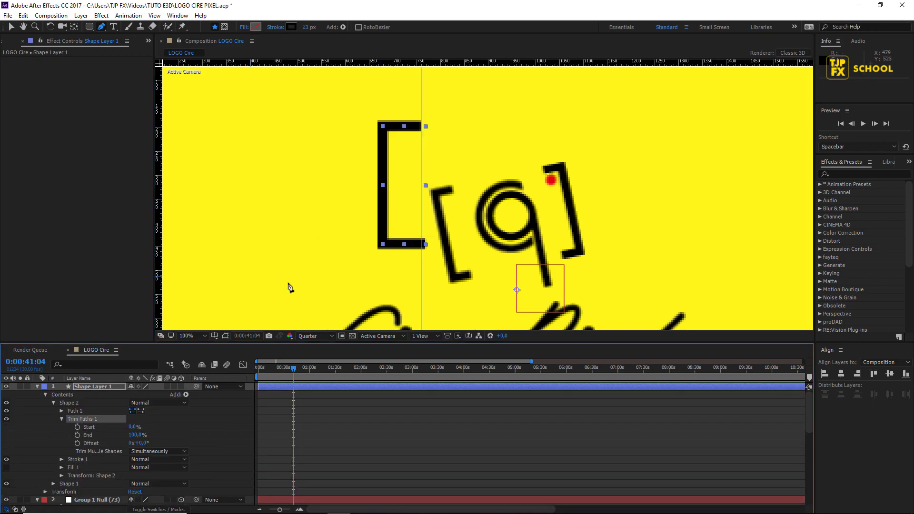
click(77, 435)
click(284, 371)
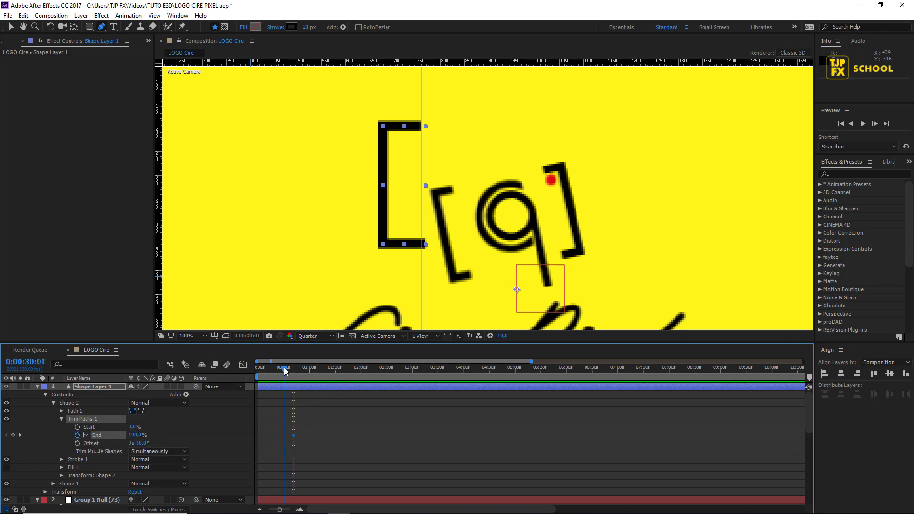
text(0)
key(Return)
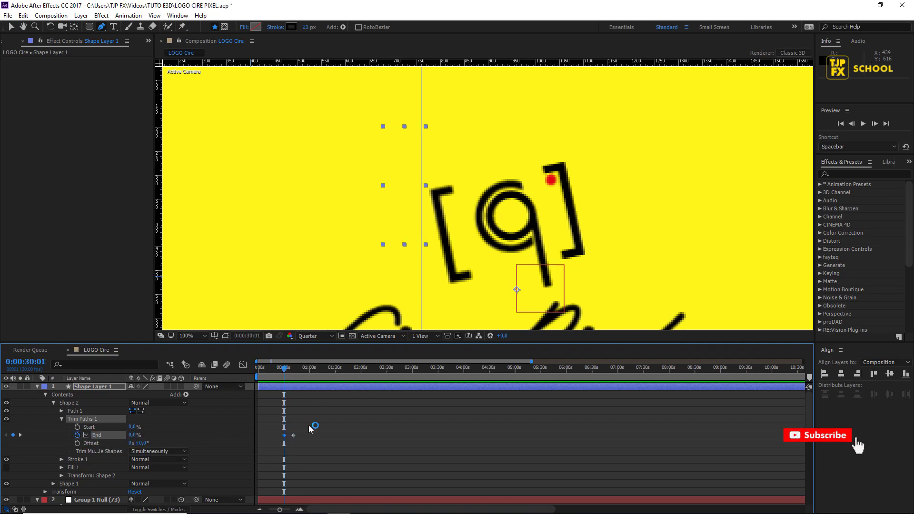
key(space)
key(space)
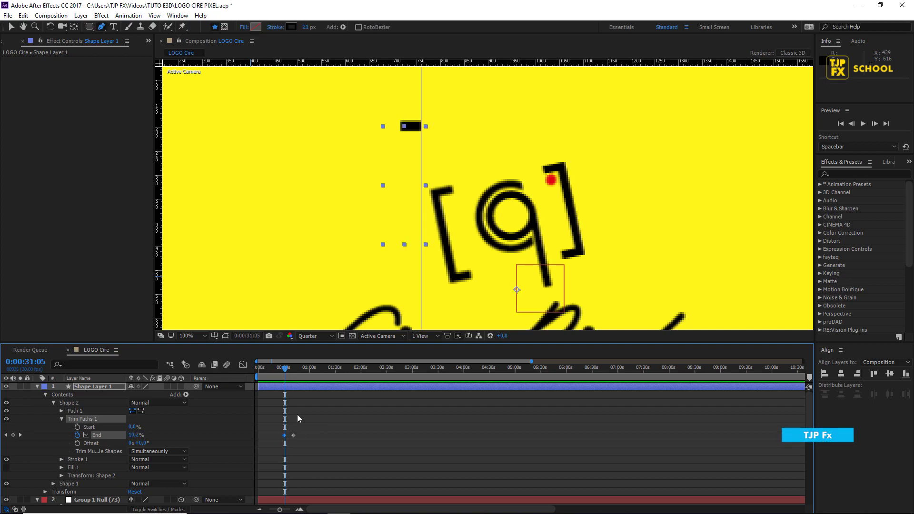
Move the End keyframes earlier and closer together in the zoomed timeline.
key(u)
drag(295, 398, 291, 400)
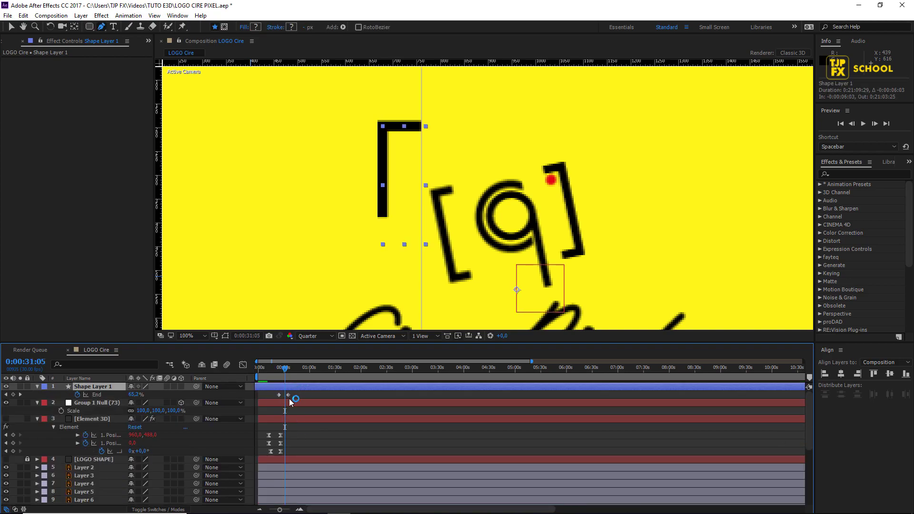
key(equal)
key(equal)
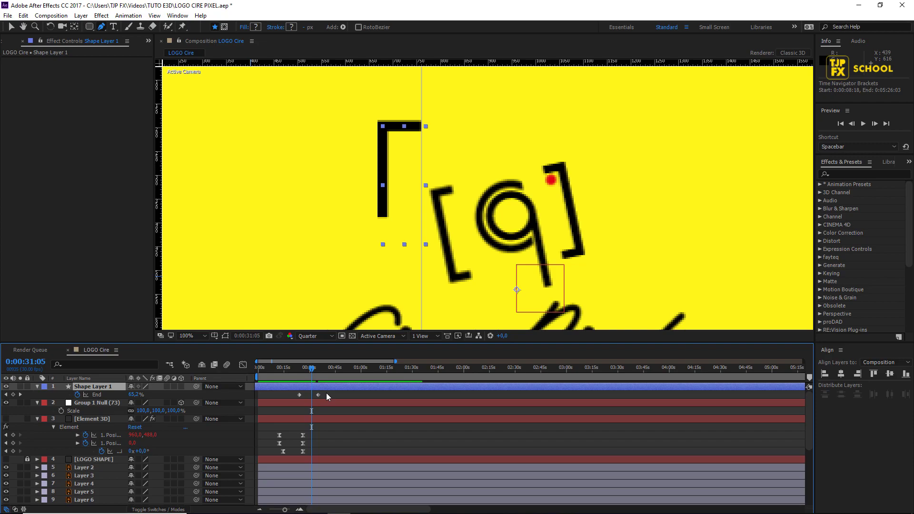
click(299, 394)
drag(319, 395, 309, 401)
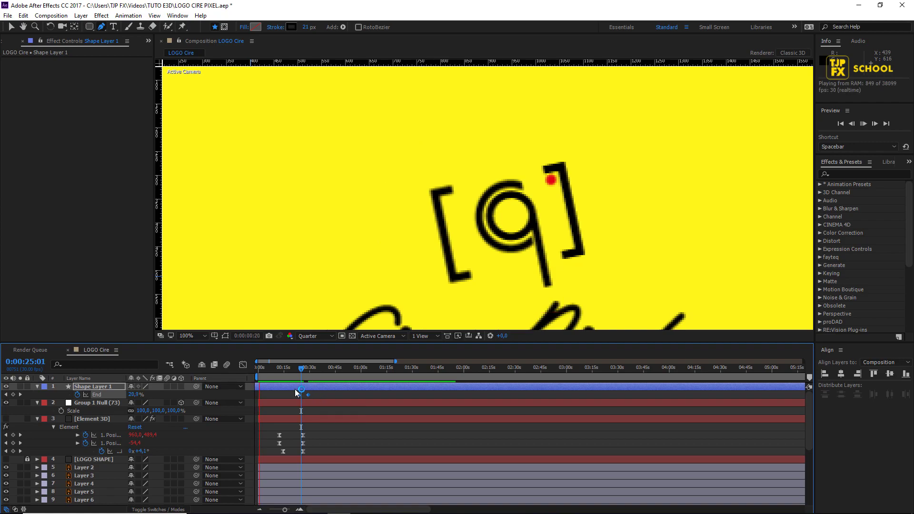
click(275, 367)
drag(300, 388, 297, 385)
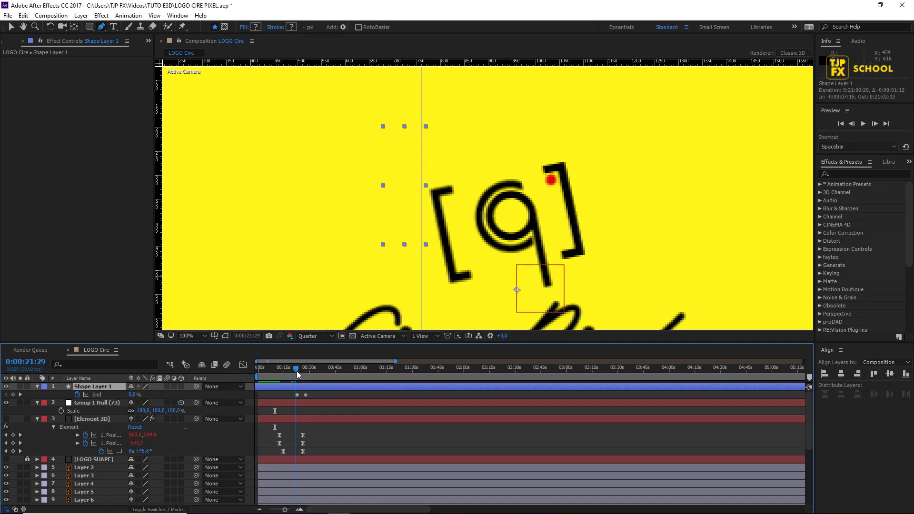
Preview the draw-on, shorten it by moving the last End keyframe, and select both keyframes.
key(space)
scroll(314, 404, up, 3)
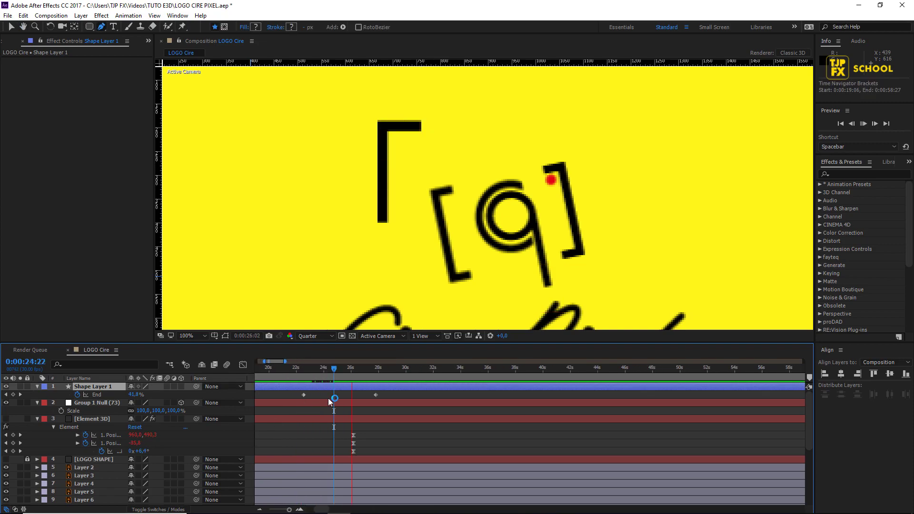
key(space)
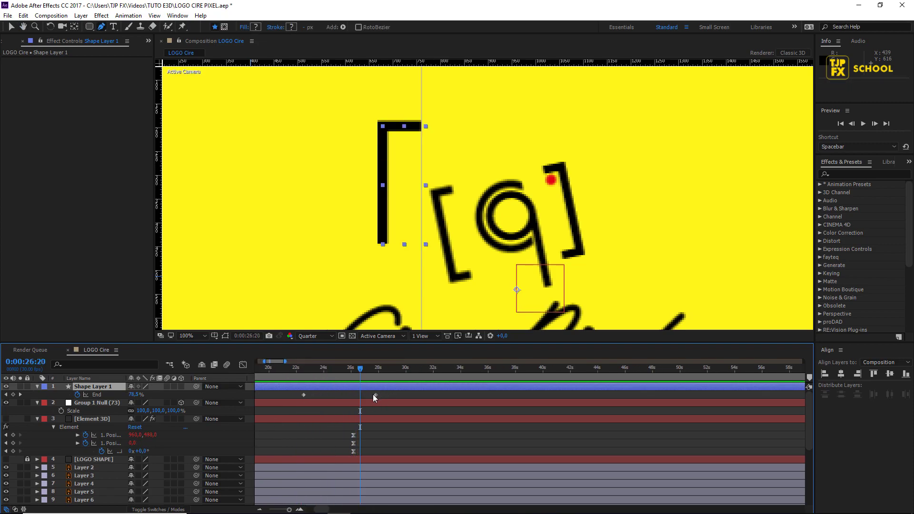
drag(375, 394, 353, 394)
click(303, 394)
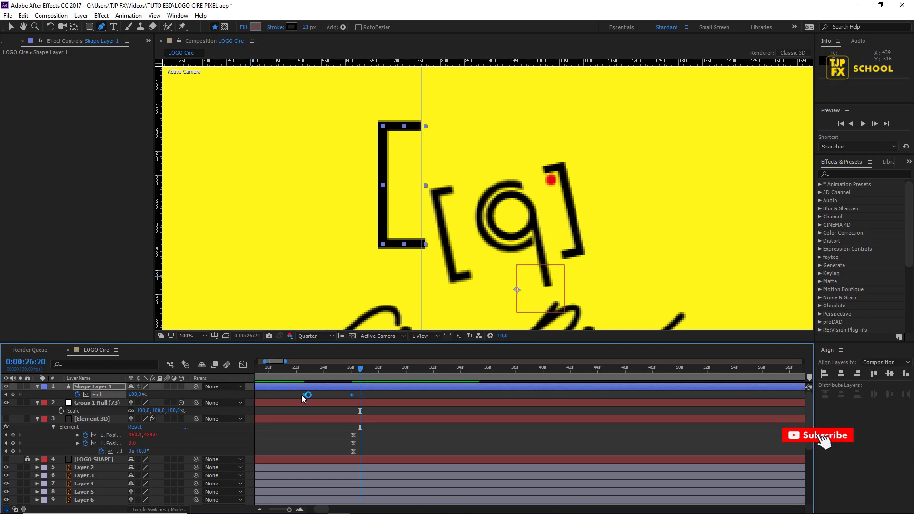
right_click(305, 395)
Apply Easy Ease to both End keyframes and move the last one earlier.
mouse_move(358, 386)
click(466, 406)
click(311, 370)
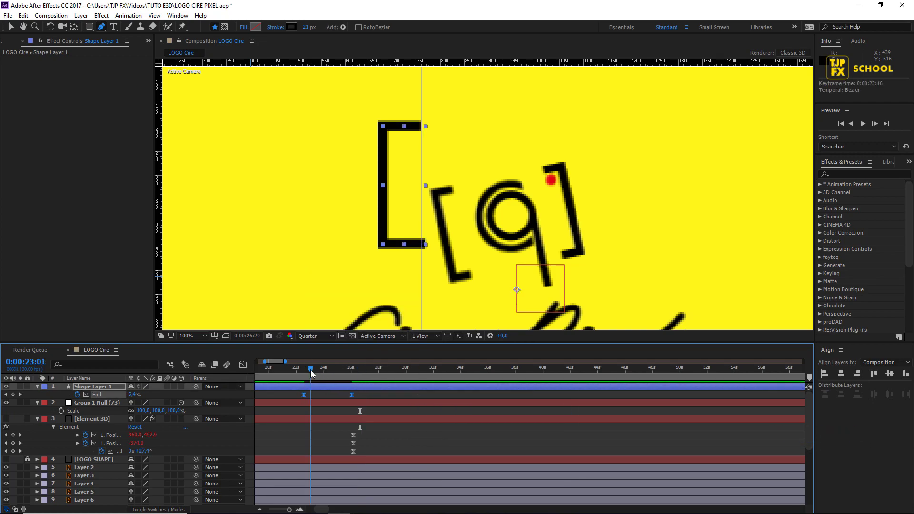
mouse_move(353, 395)
mouse_down()
mouse_move(331, 395)
mouse_move(333, 381)
mouse_move(353, 395)
mouse_move(350, 368)
mouse_up()
click(312, 371)
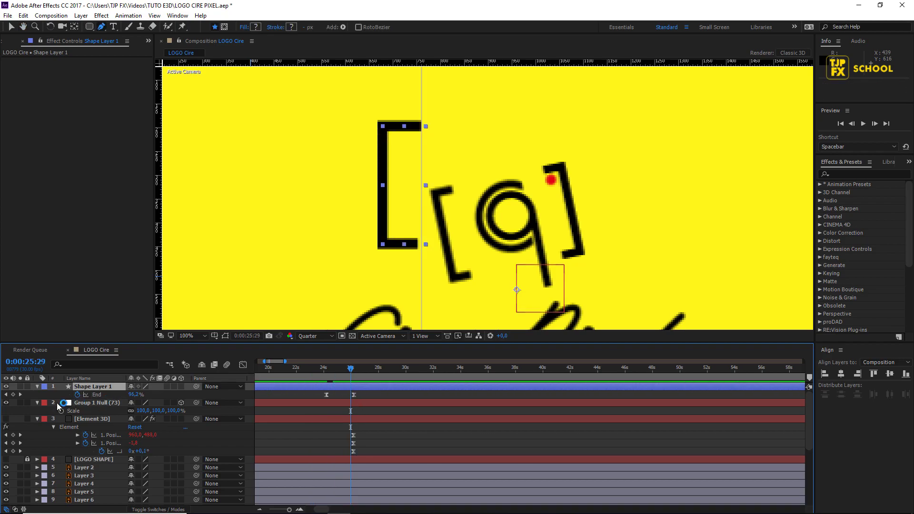
Set the final End keyframe to 98% and play back the draw-on.
click(21, 395)
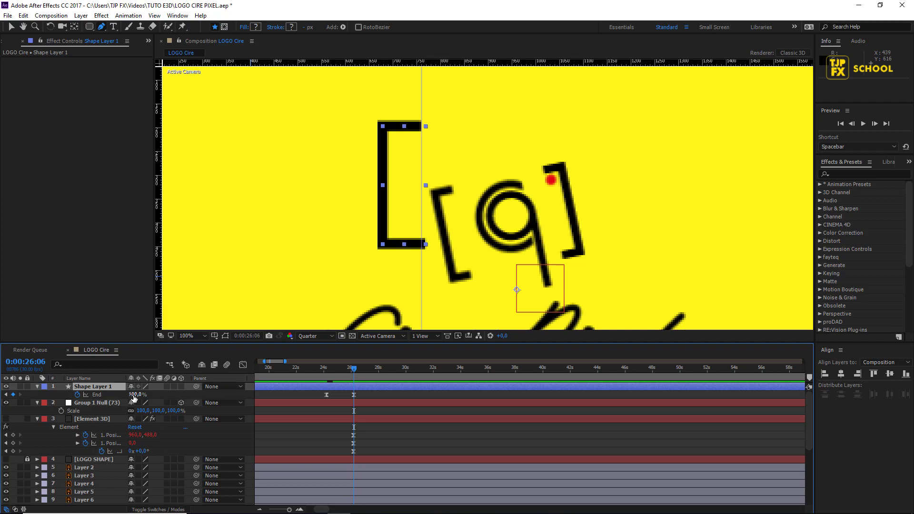
drag(135, 399, 132, 398)
click(355, 400)
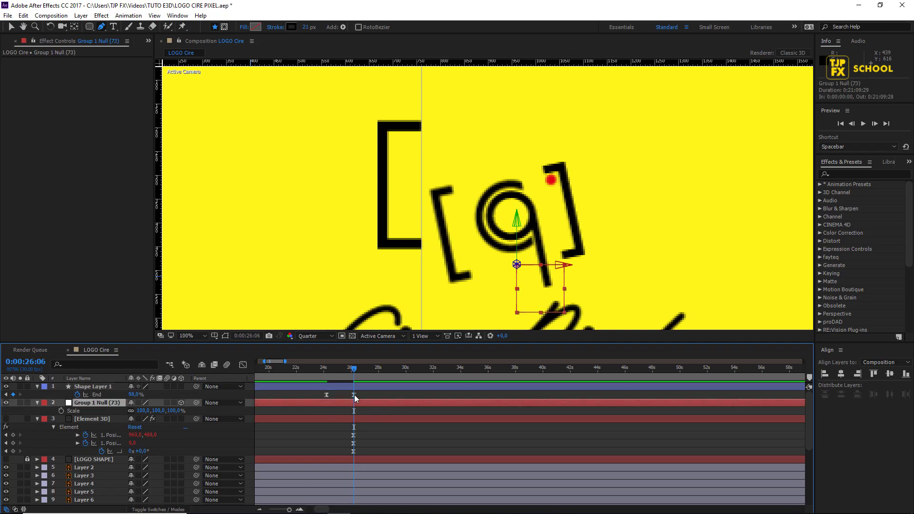
click(326, 373)
key(space)
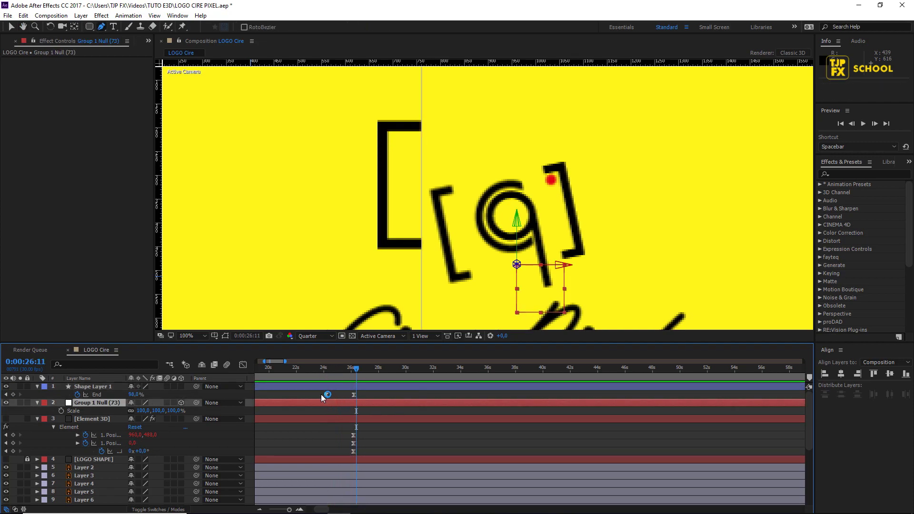
Move the 0% End keyframe to about 25 s and scrub to check the draw-on.
scroll(339, 369, up, 2)
click(339, 369)
mouse_move(349, 395)
mouse_down()
mouse_move(361, 394)
mouse_move(355, 370)
mouse_up()
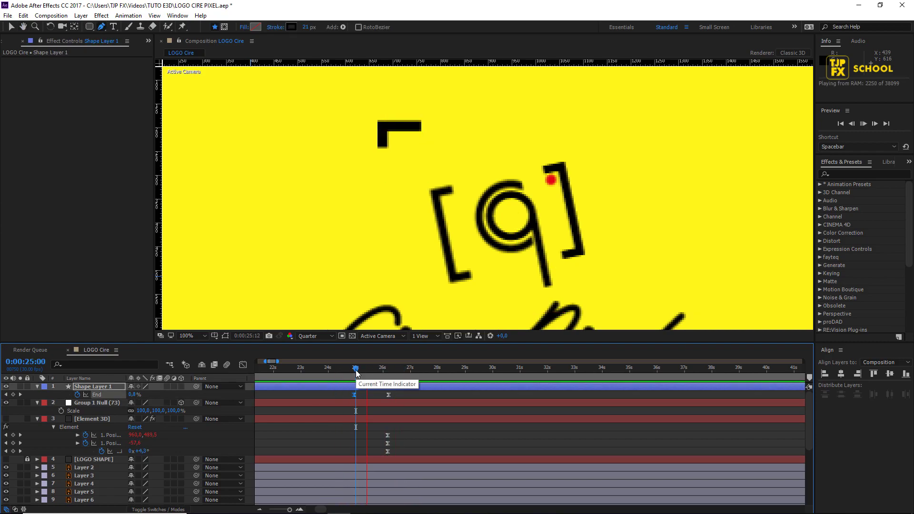
drag(356, 370, 398, 370)
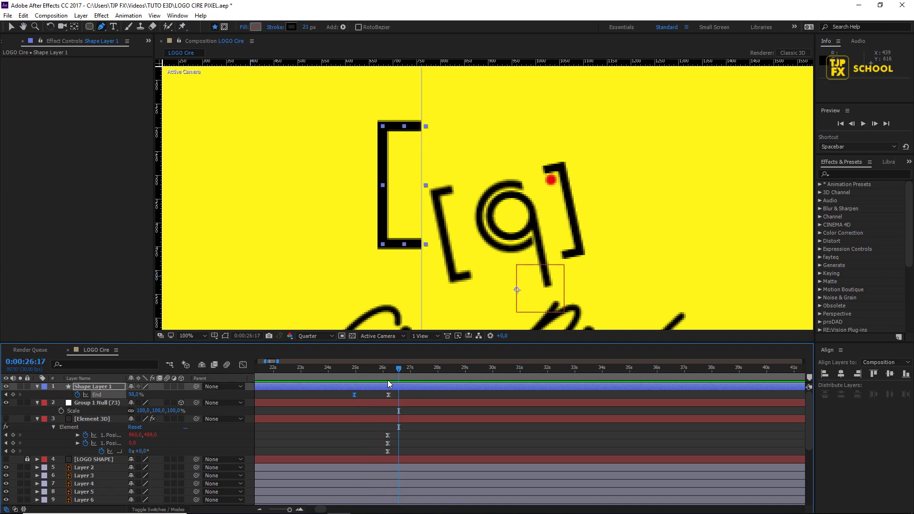
Move the bracket layer down and right, and dock the Anchor Point Mover panel beside the view.
key(v)
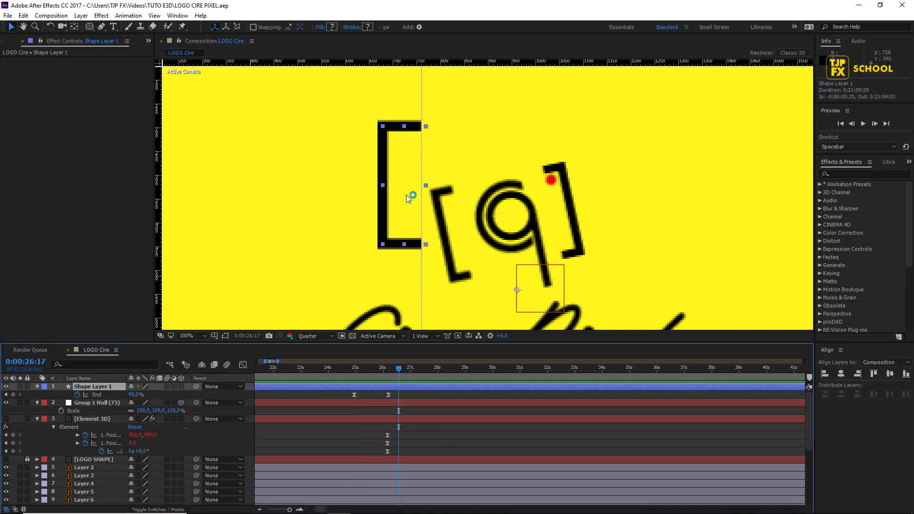
drag(376, 191, 416, 218)
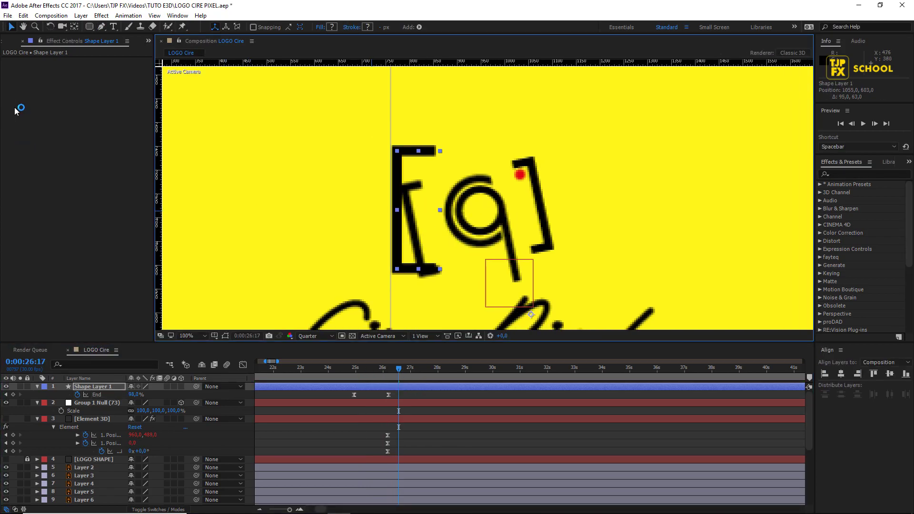
click(184, 16)
click(255, 74)
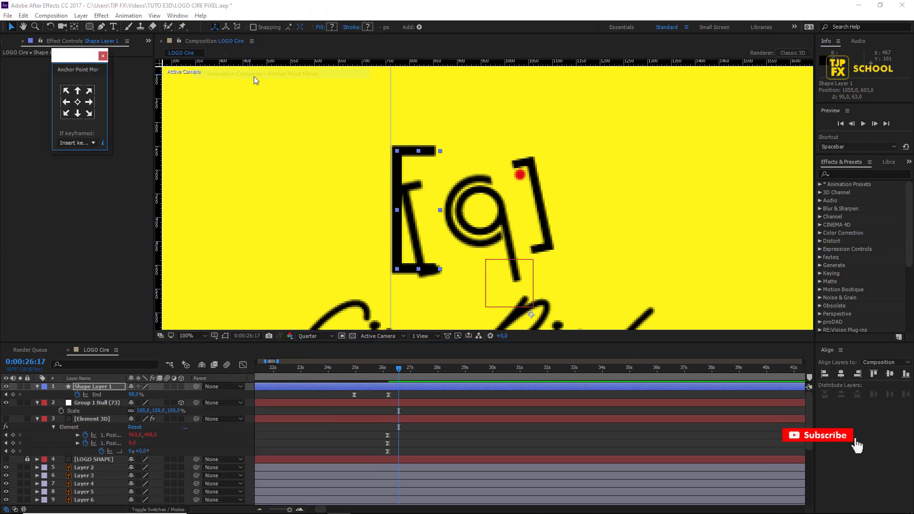
drag(76, 55, 778, 134)
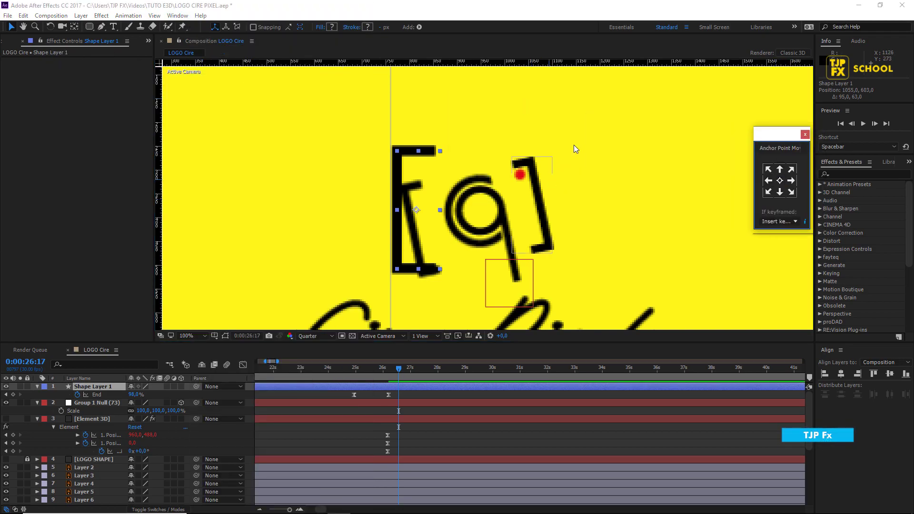
Tilt the bracket about -11° and shrink it to 67% scale.
click(413, 259)
key(w)
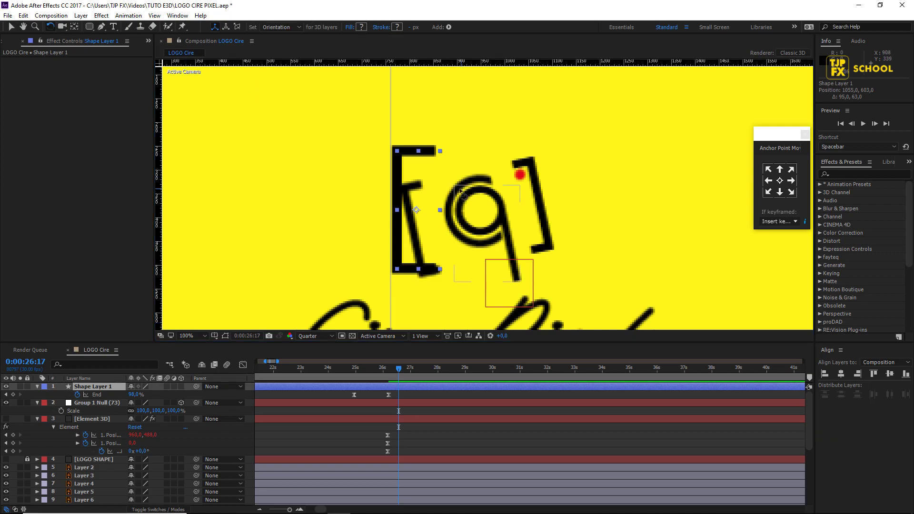
drag(408, 175, 403, 176)
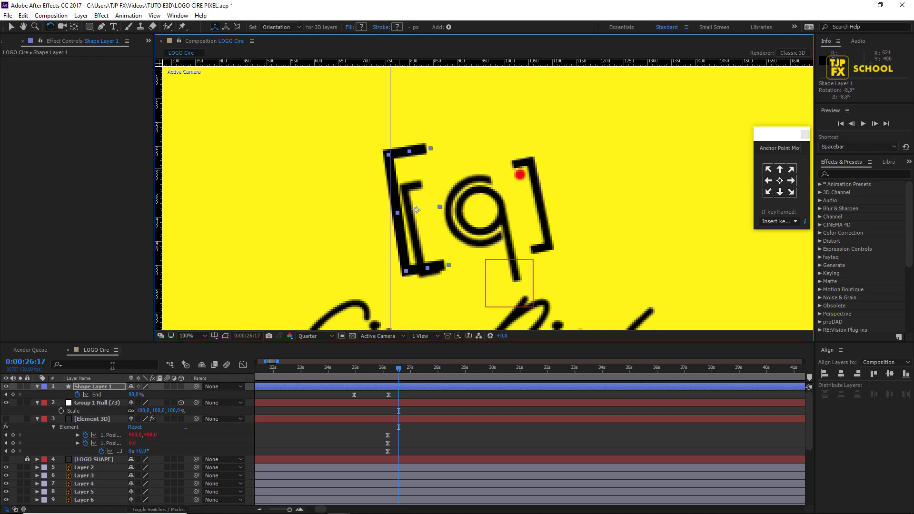
click(37, 386)
key(s)
drag(142, 394, 125, 394)
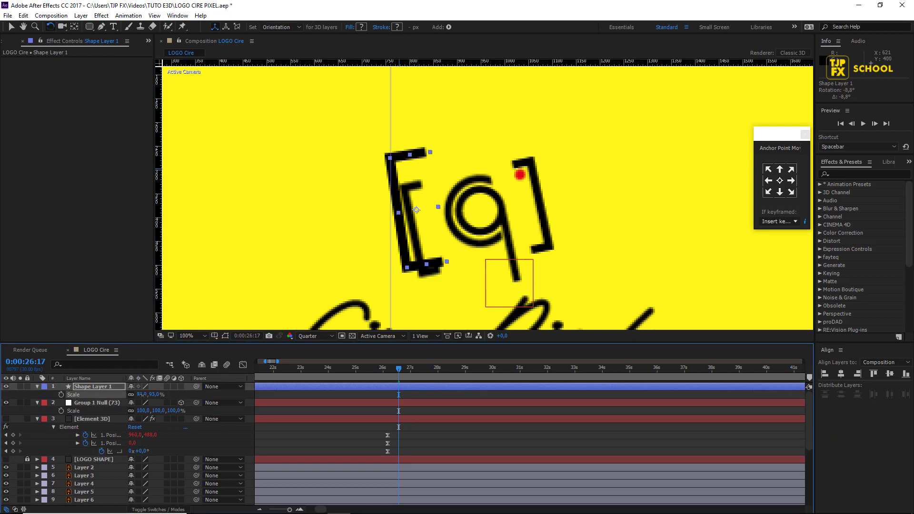
Set the bracket's rotation to about -12.8°.
mouse_move(379, 239)
mouse_down()
mouse_move(333, 200)
mouse_move(354, 199)
mouse_up()
key(v)
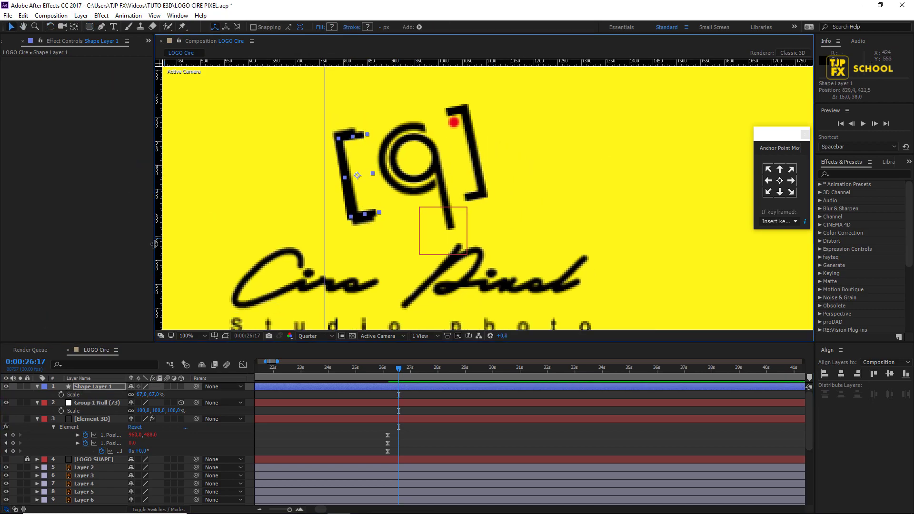
click(99, 384)
key(r)
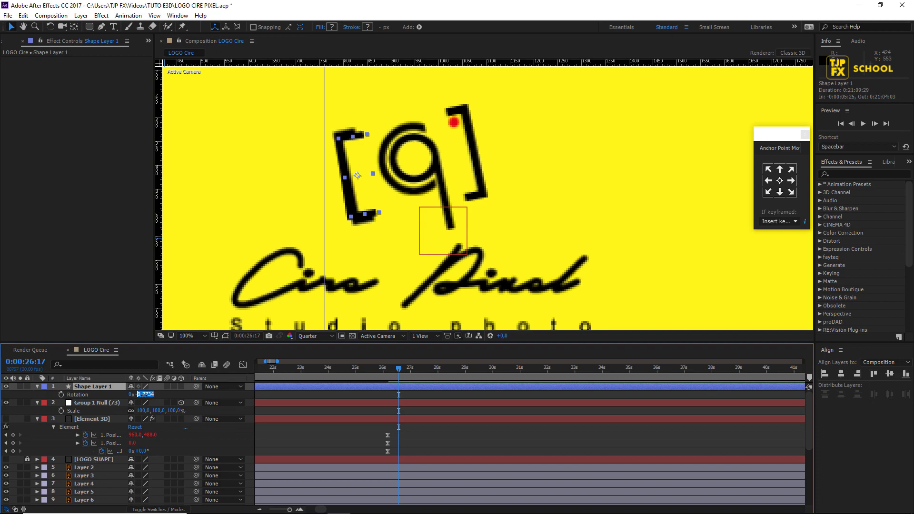
drag(143, 394, 150, 394)
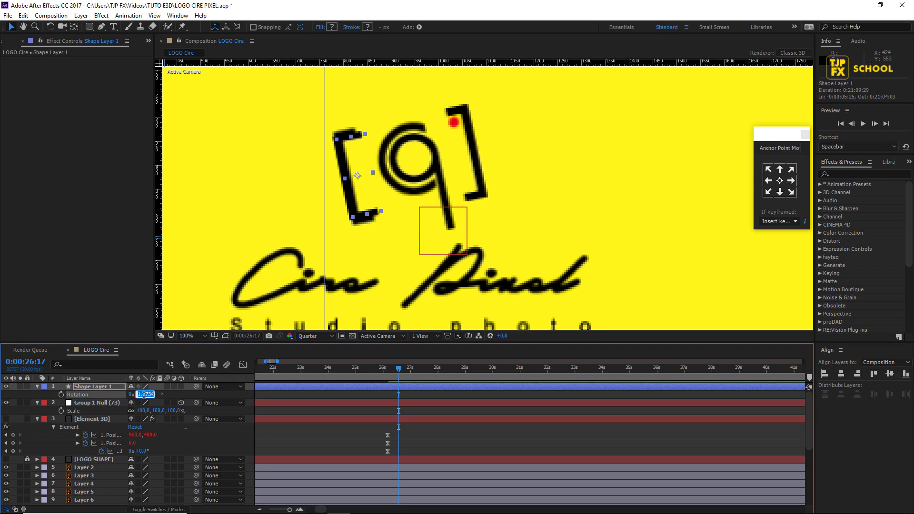
Render the preview at full resolution and zoom the view back out to 200%.
scroll(299, 138, up, 2)
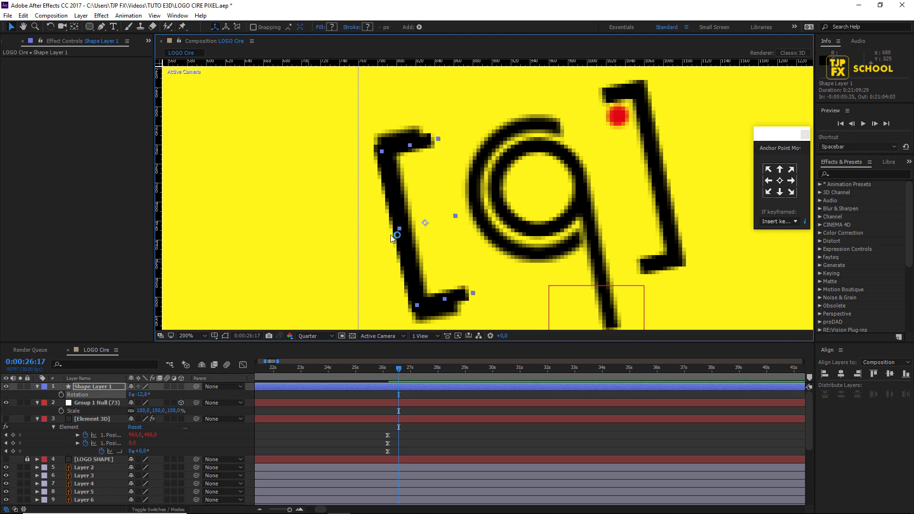
click(304, 336)
click(314, 357)
scroll(349, 202, up, 1)
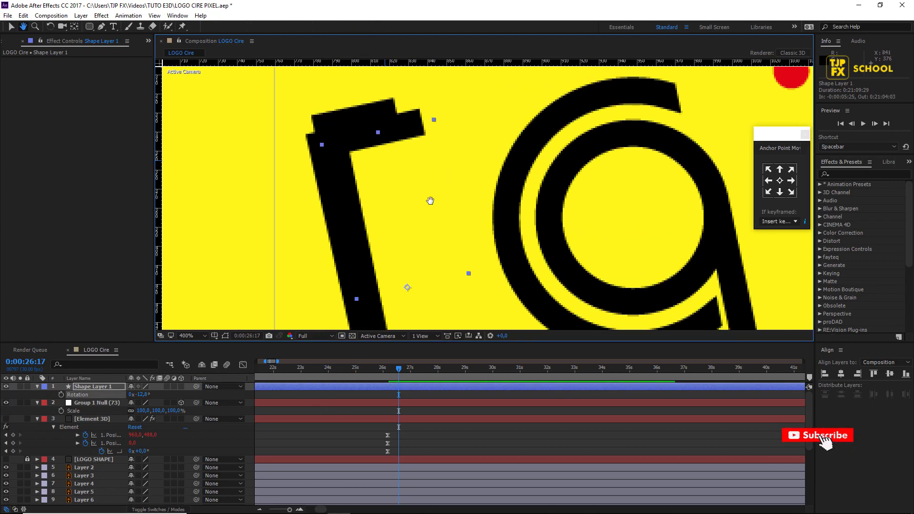
key(comma)
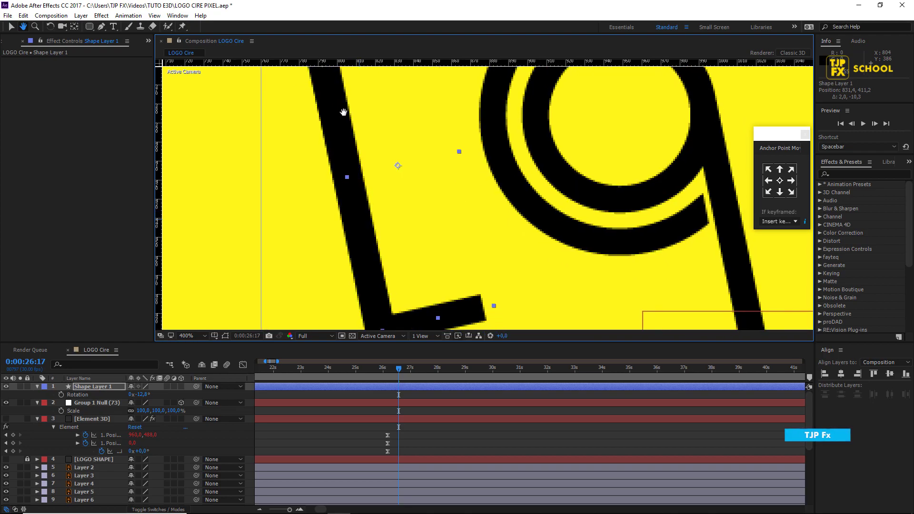
key(comma)
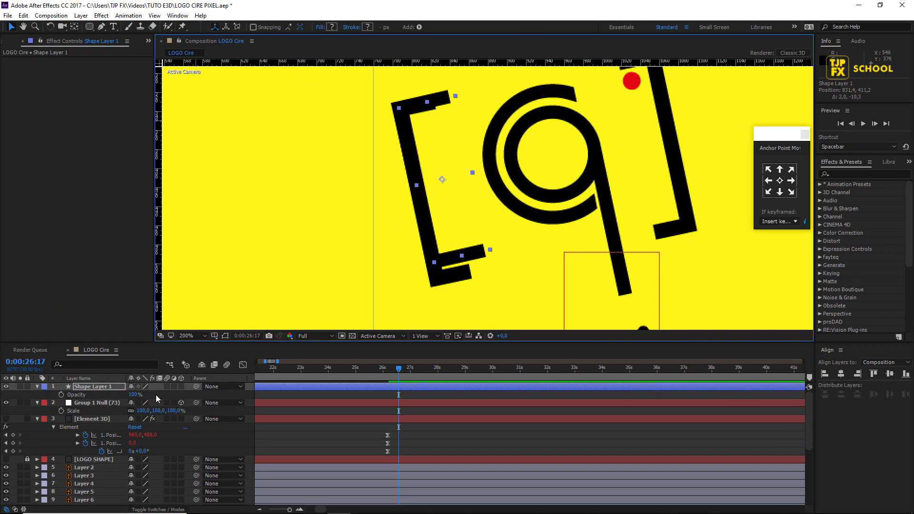
Lower the bracket's opacity to 79% and stretch its path upward.
drag(133, 394, 123, 395)
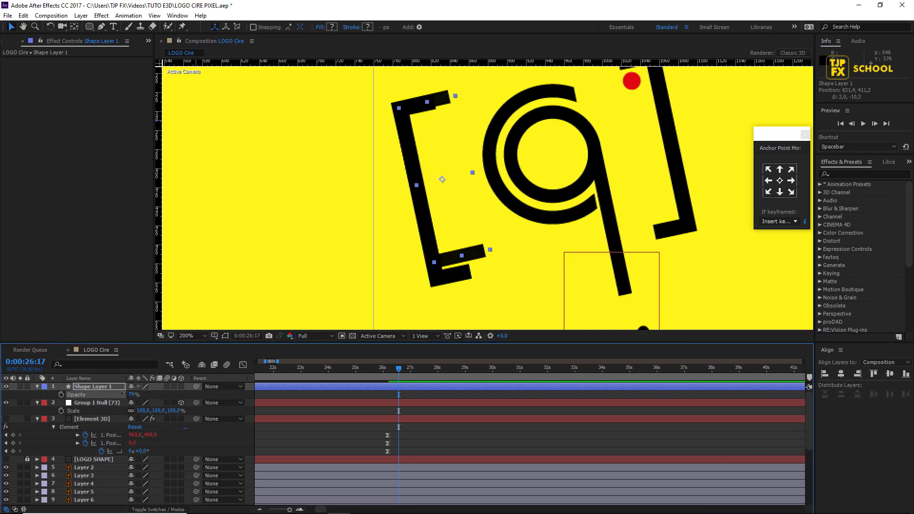
double_click(463, 262)
drag(463, 263, 462, 255)
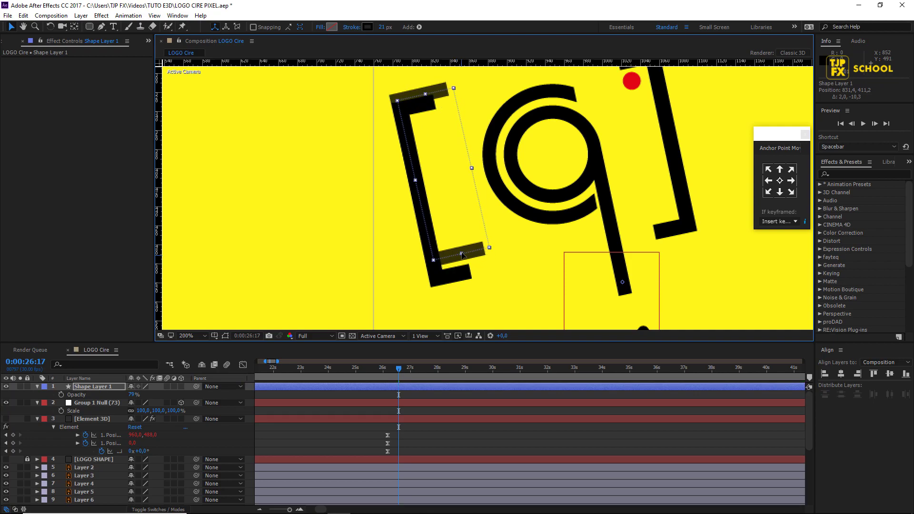
key(shift+Down)
key(shift+Down)
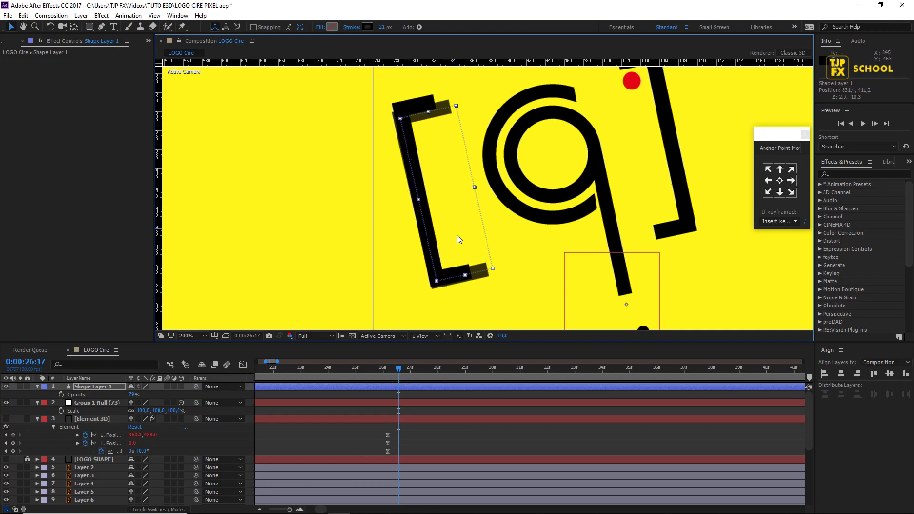
drag(429, 114, 427, 105)
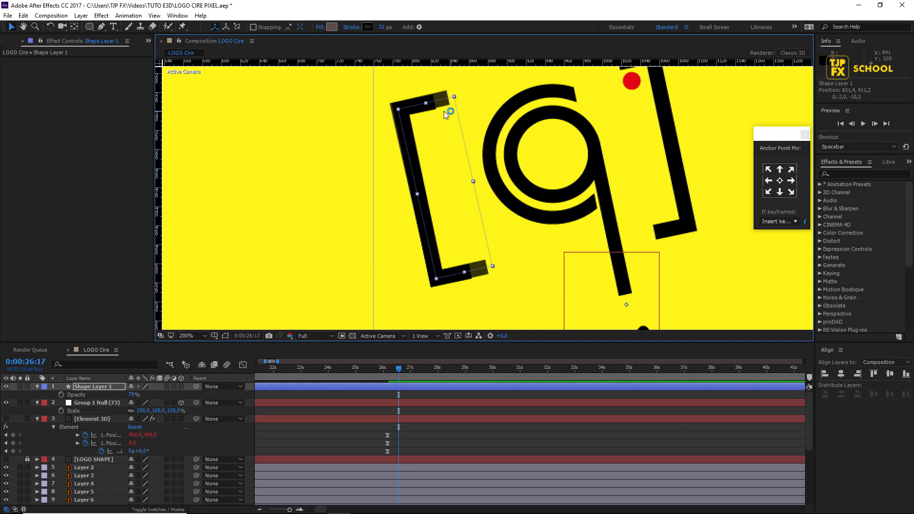
Reshape the bracket path and shift it left onto the logo's left bracket.
scroll(430, 143, up, 2)
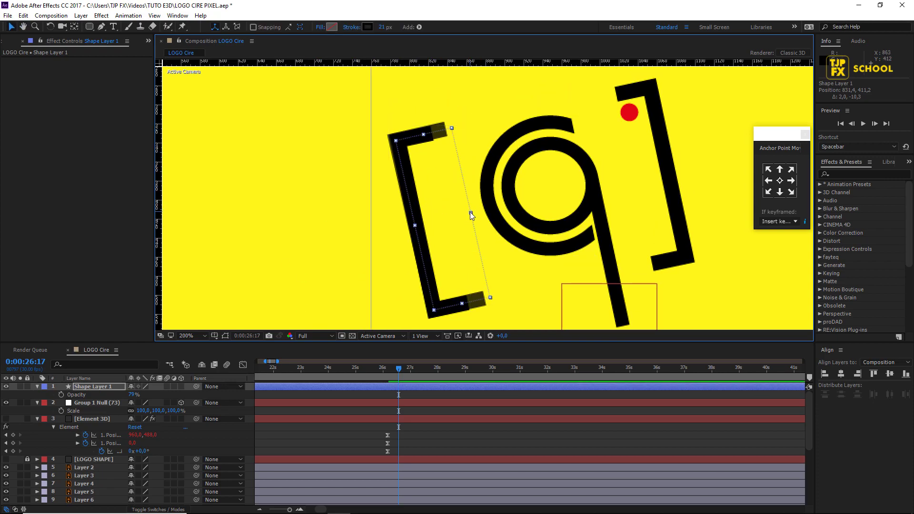
mouse_move(470, 212)
mouse_down()
mouse_move(488, 212)
mouse_move(440, 225)
mouse_up()
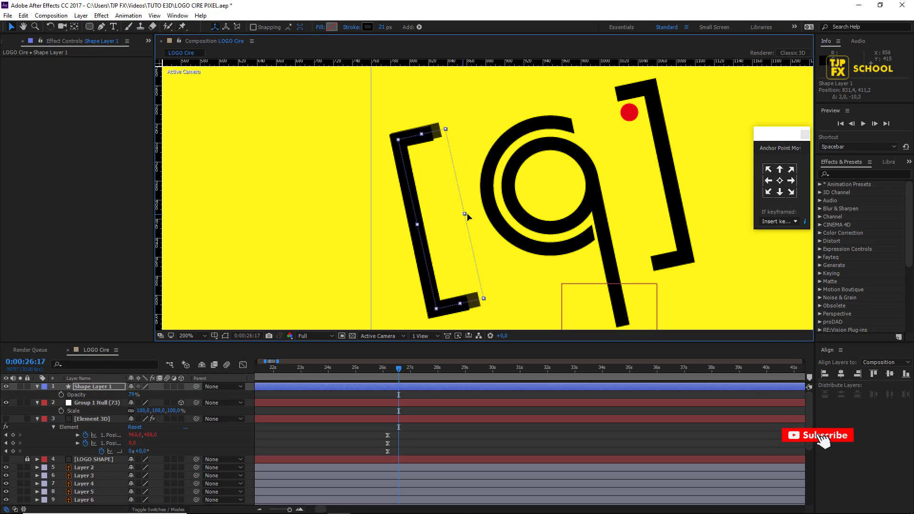
key(ctrl+z)
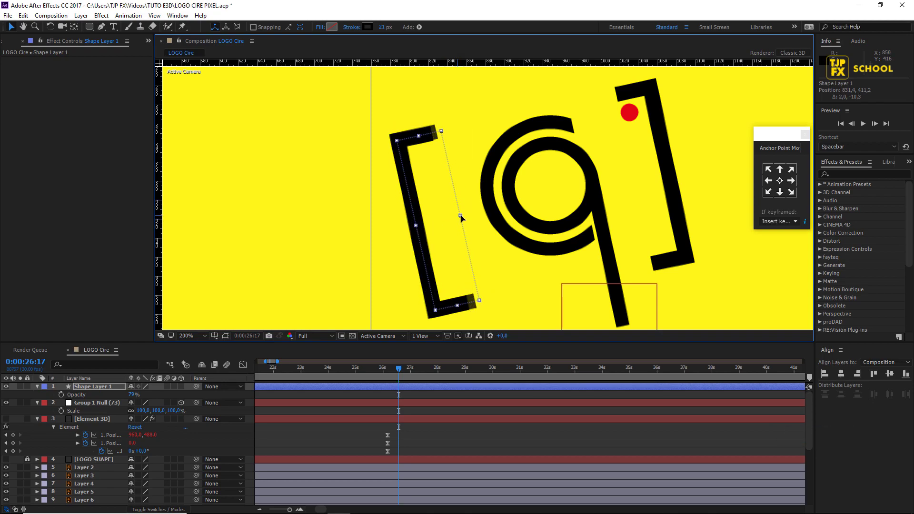
drag(444, 218, 440, 222)
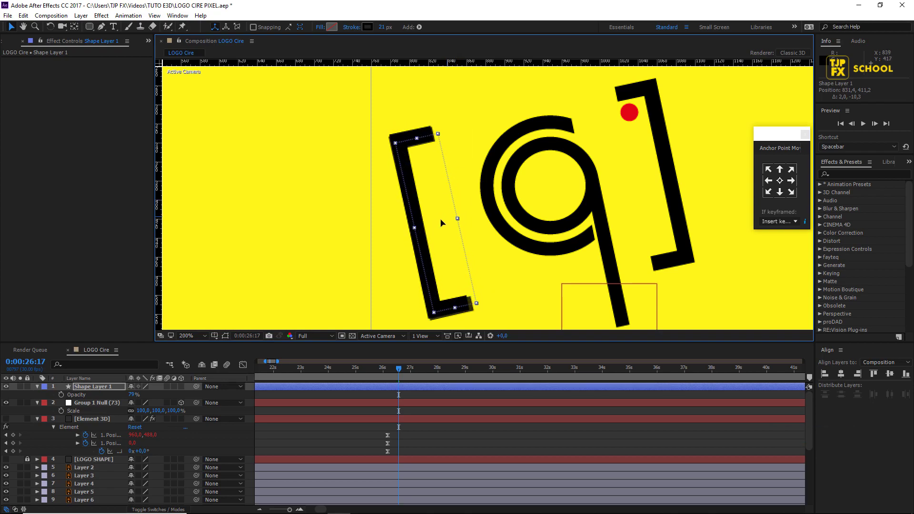
Thicken the bracket's stroke width to 23 px.
click(384, 27)
key(Up)
key(Up)
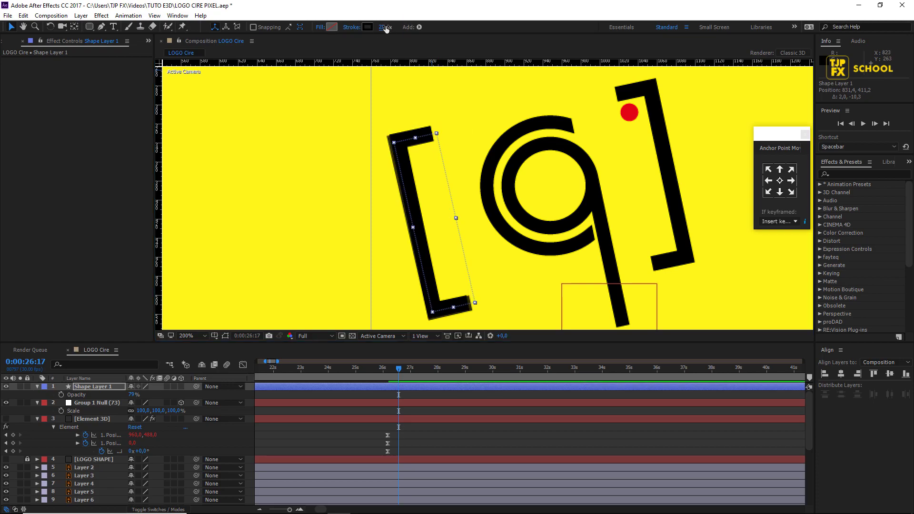
drag(407, 192, 385, 183)
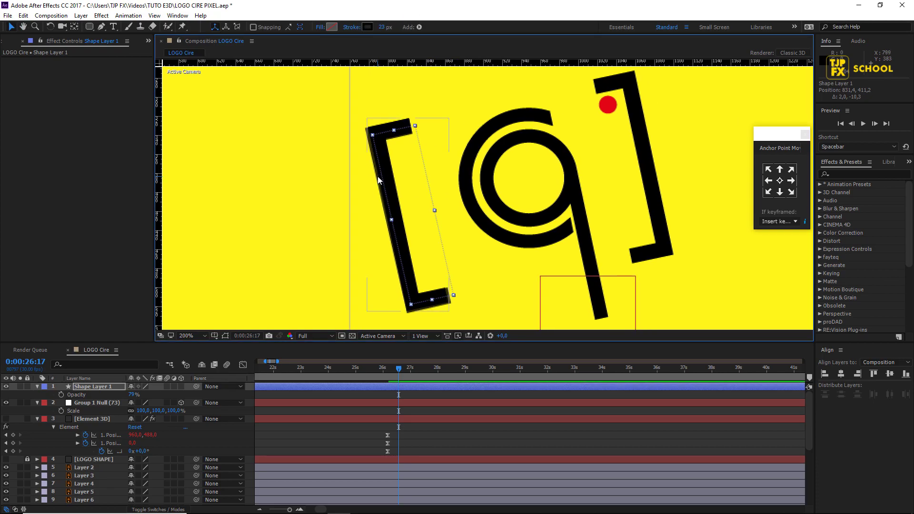
Rename the bracket layer to 'cadre 1' and duplicate it via the Edit menu.
click(103, 386)
key(Return)
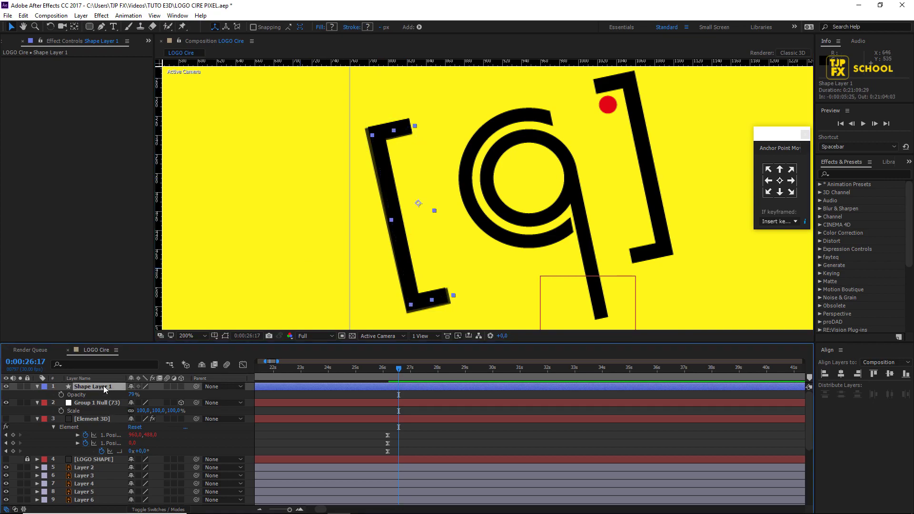
text(cadre 1)
key(Return)
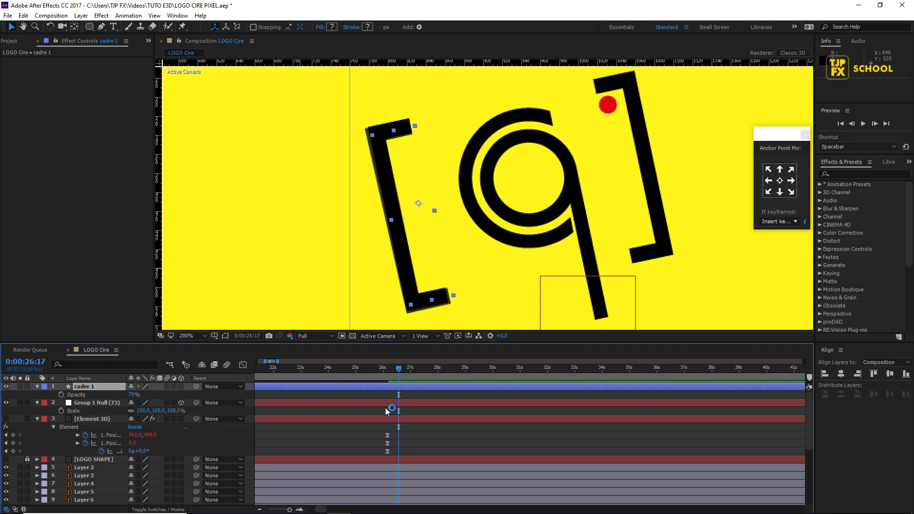
scroll(445, 212, right, 3)
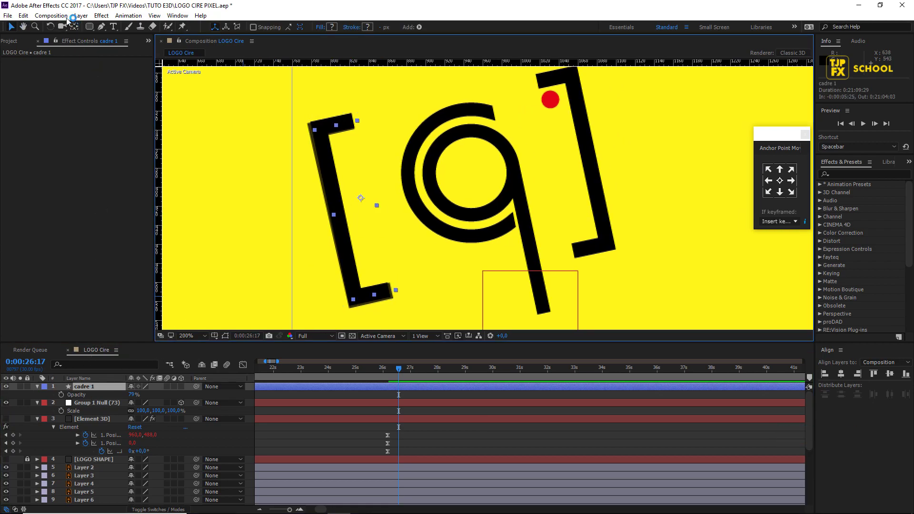
click(28, 17)
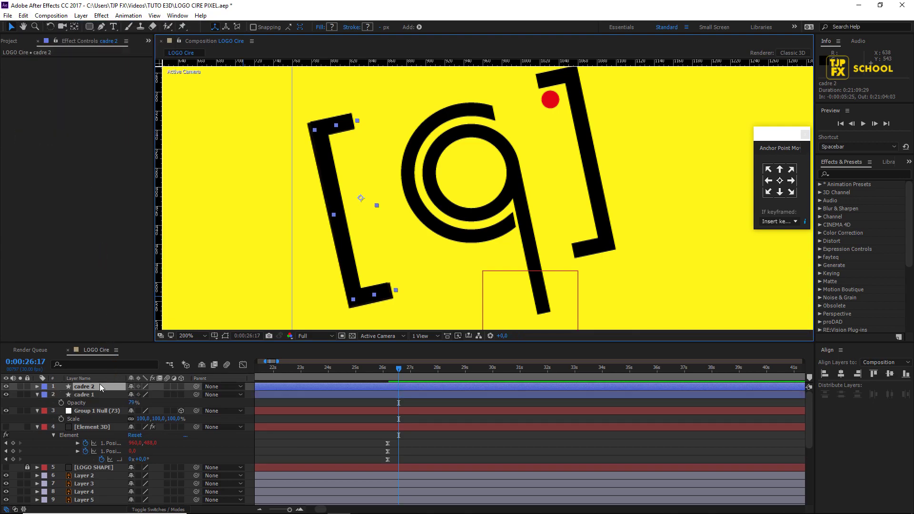
Move cadre 2 right and rotate it about 192° onto the logo's right bracket.
mouse_move(324, 193)
mouse_down()
mouse_move(538, 155)
mouse_move(452, 172)
mouse_up()
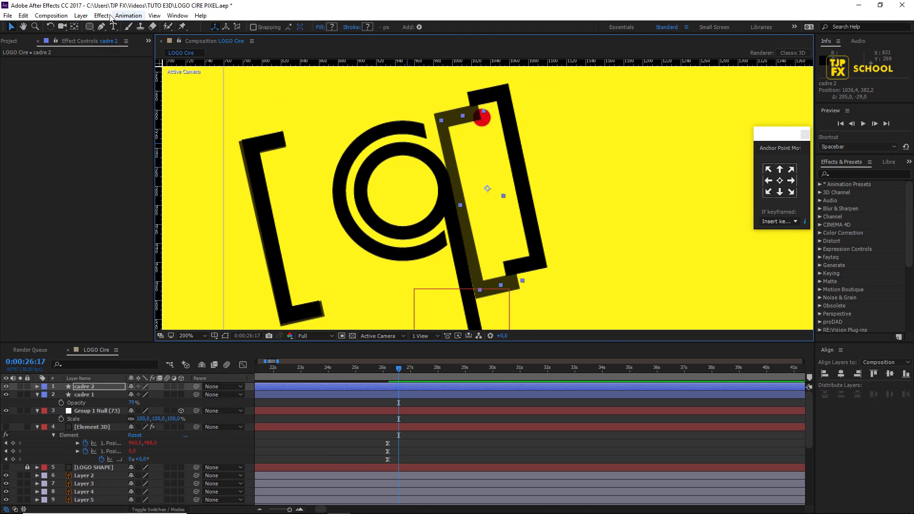
click(50, 27)
mouse_move(442, 143)
mouse_down()
mouse_move(544, 225)
mouse_move(520, 227)
mouse_up()
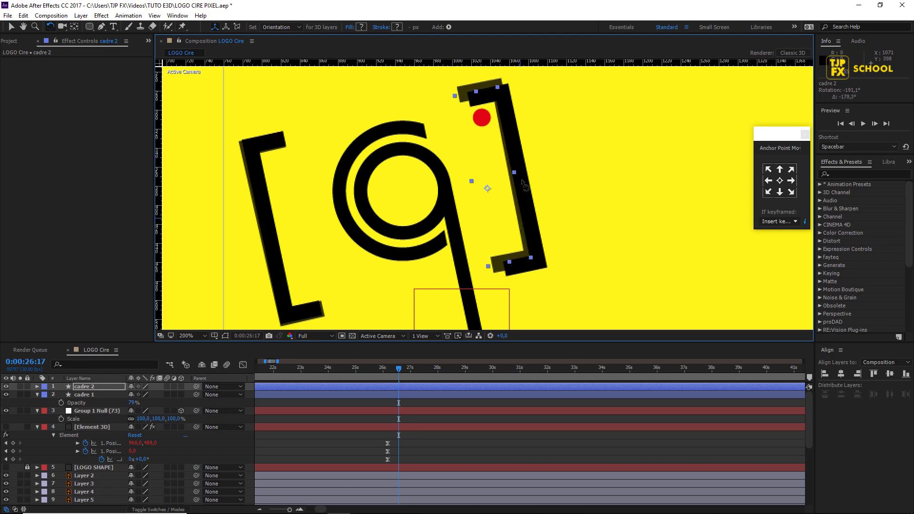
drag(523, 185, 523, 185)
key(v)
drag(512, 148, 523, 158)
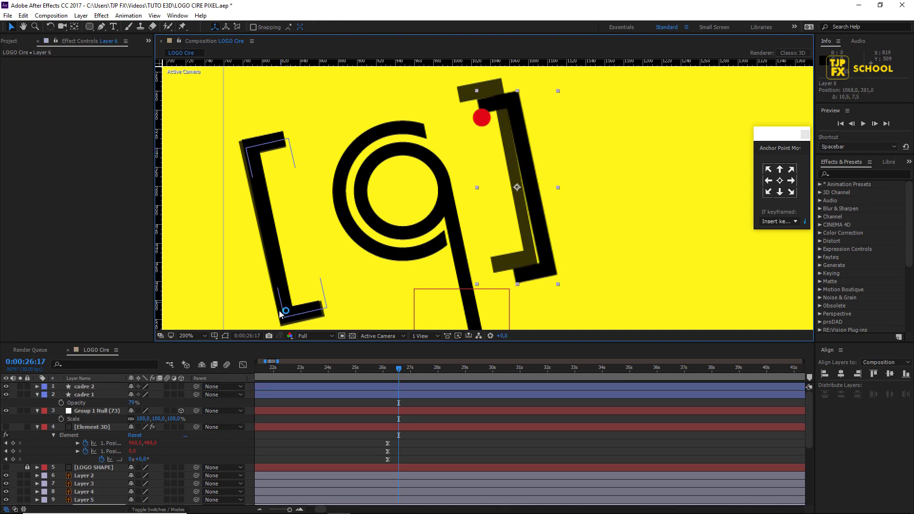
key(ctrl+z)
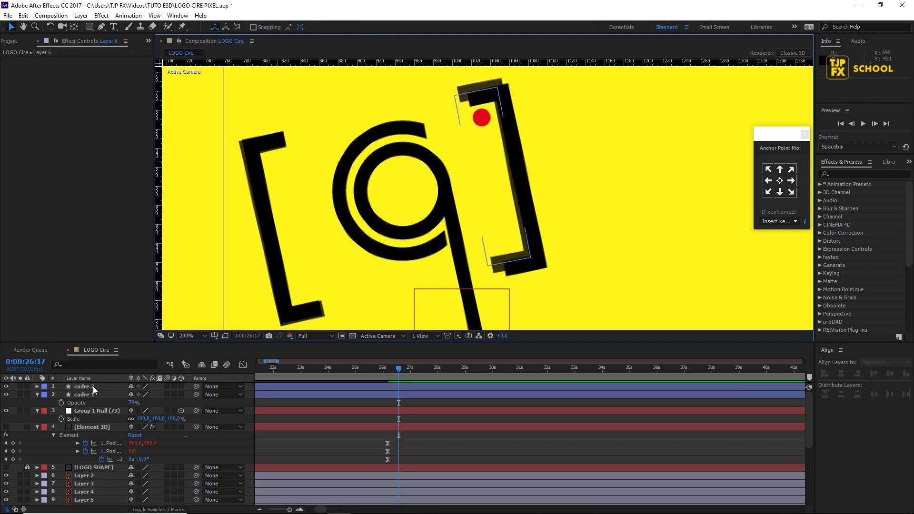
Nudge cadre 2 into alignment, fine-tune its rotation by half a degree, and save the project.
click(93, 386)
drag(489, 179, 502, 186)
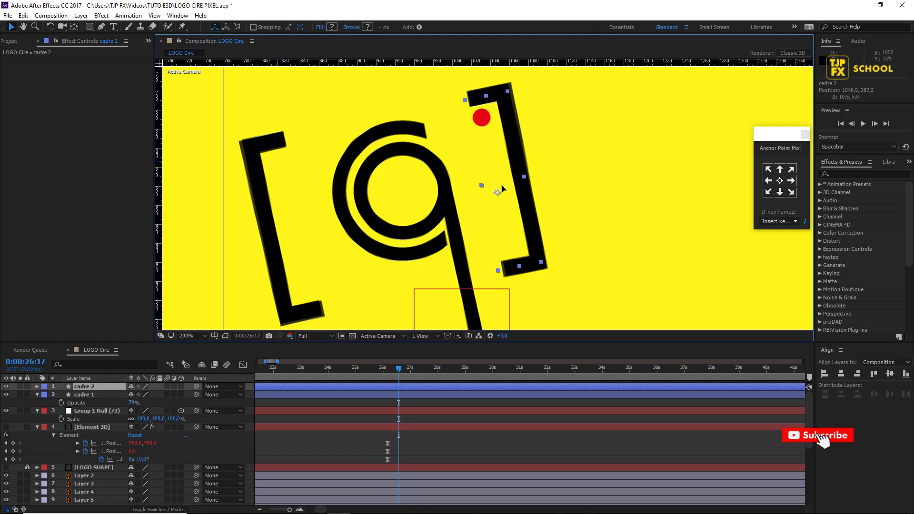
scroll(502, 189, up, 2)
key(w)
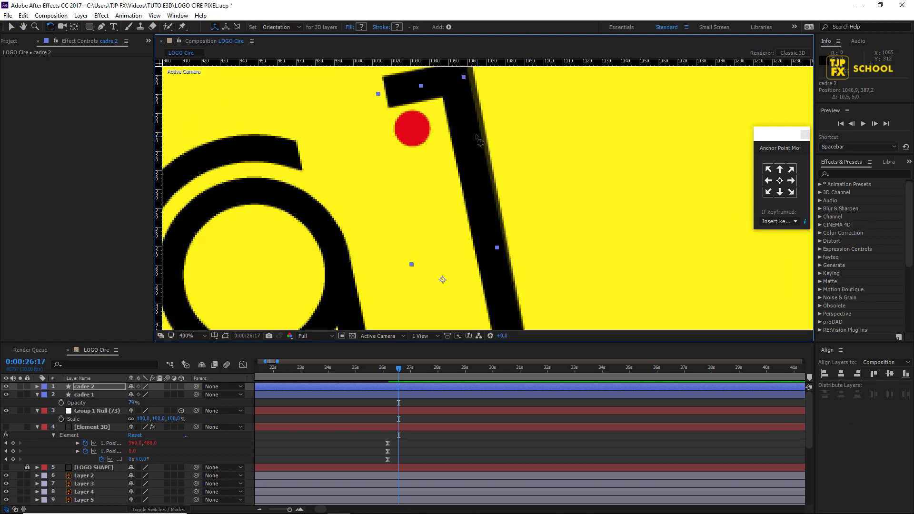
drag(479, 140, 477, 140)
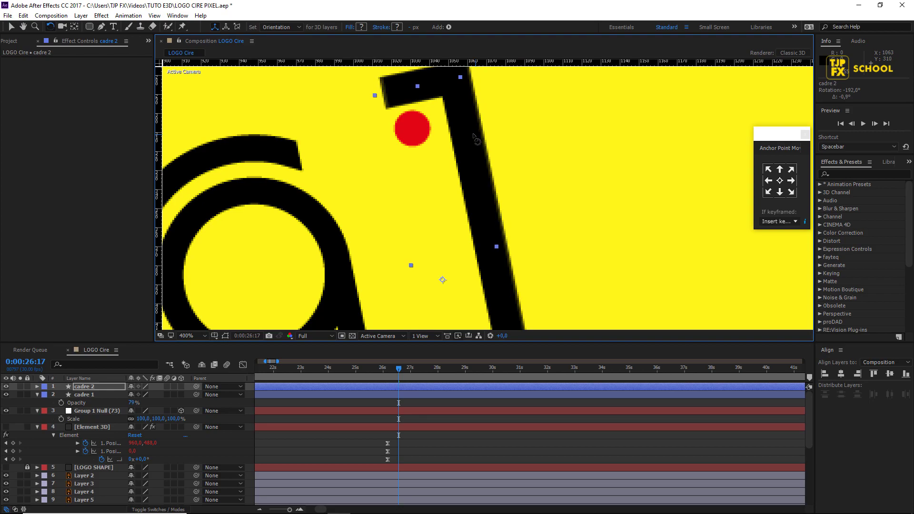
scroll(476, 140, down, 2)
key(ctrl+s)
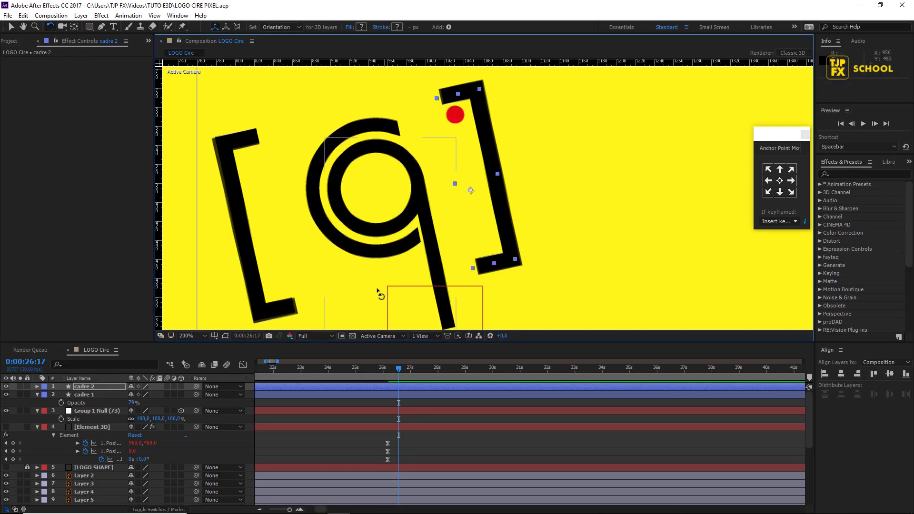
drag(358, 369, 382, 369)
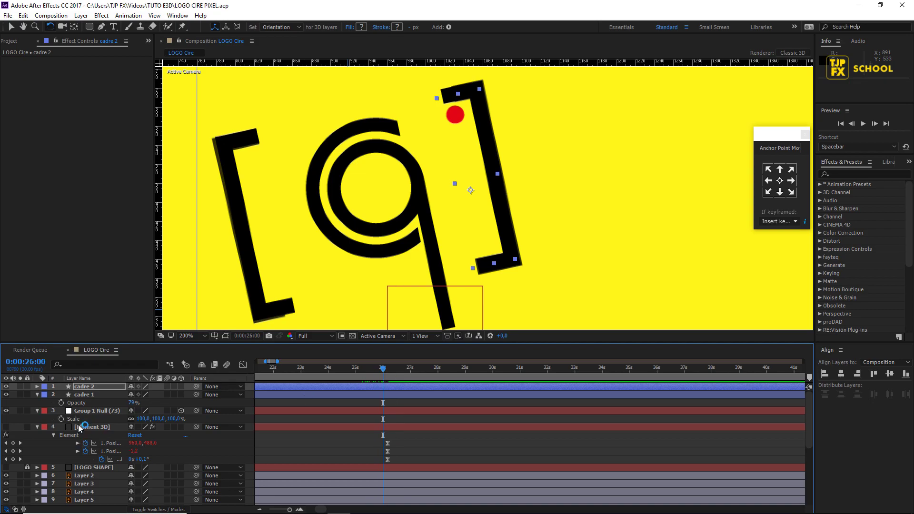
click(20, 385)
click(20, 394)
shift+click(86, 394)
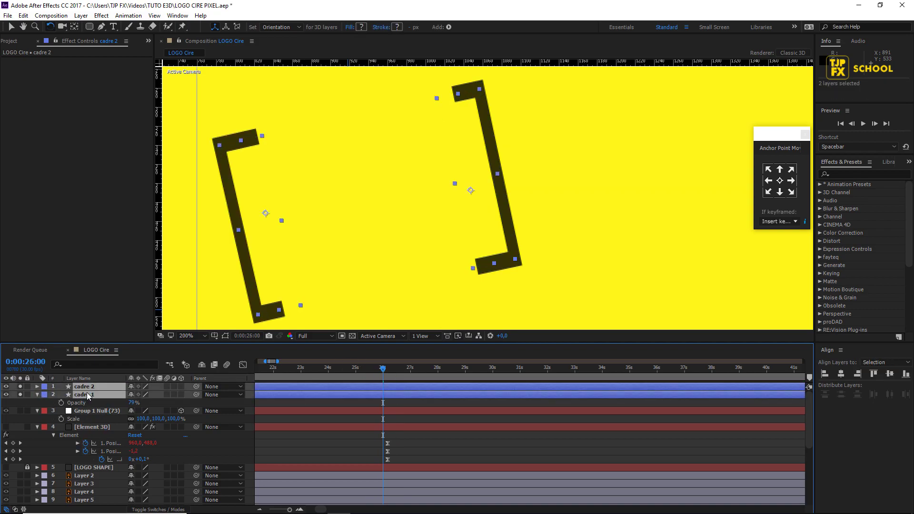
key(t)
drag(349, 376, 375, 373)
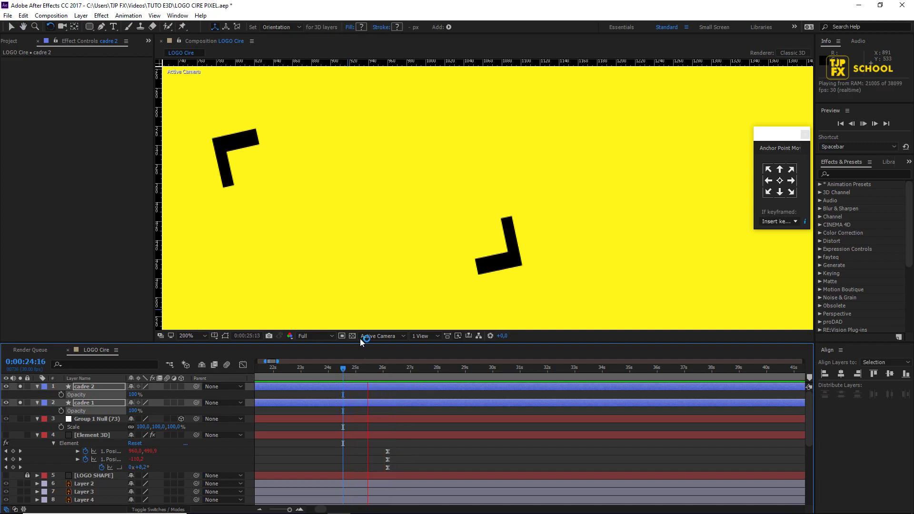
key(space)
drag(20, 386, 20, 402)
drag(453, 115, 452, 138)
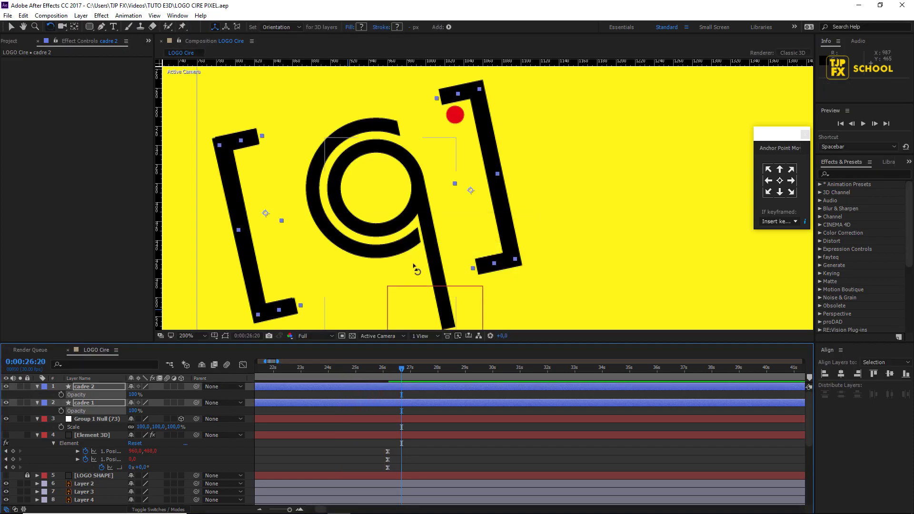
drag(89, 26, 109, 53)
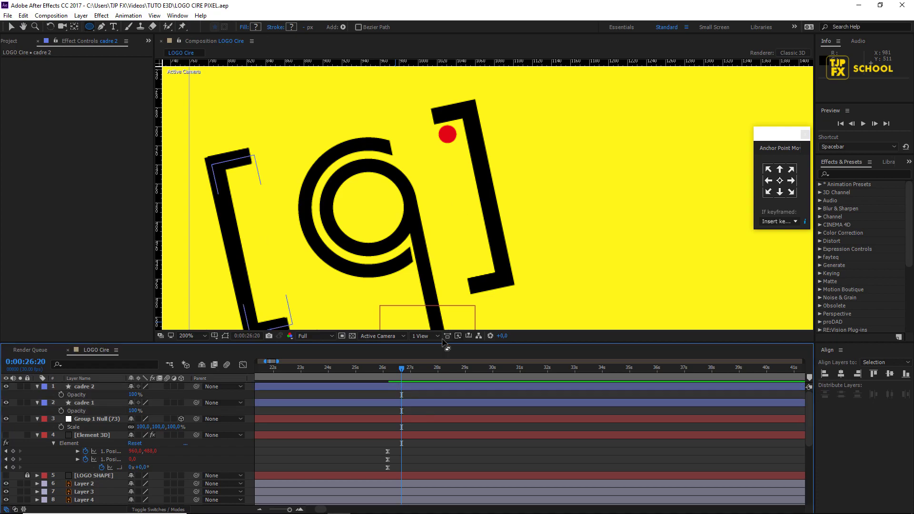
Draw an ellipse over the red dot with no stroke and a solid fill.
drag(439, 144, 423, 193)
key(period)
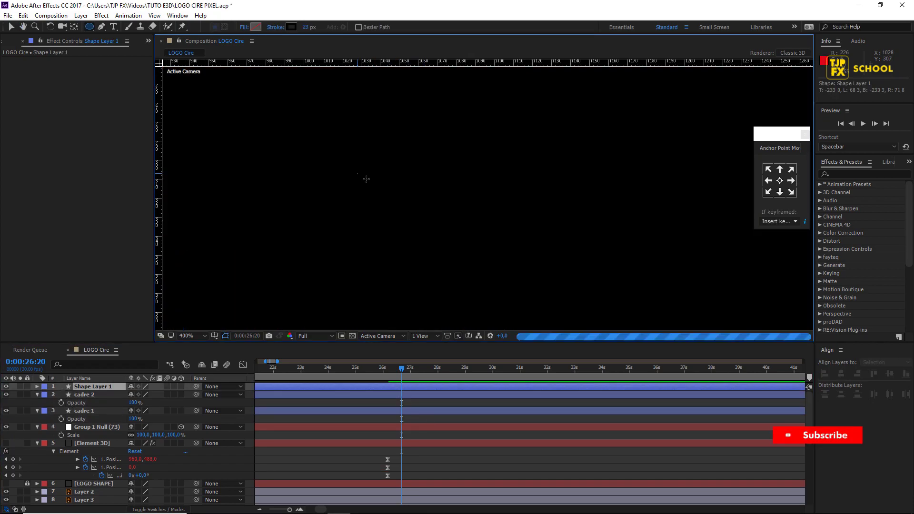
drag(357, 173, 378, 193)
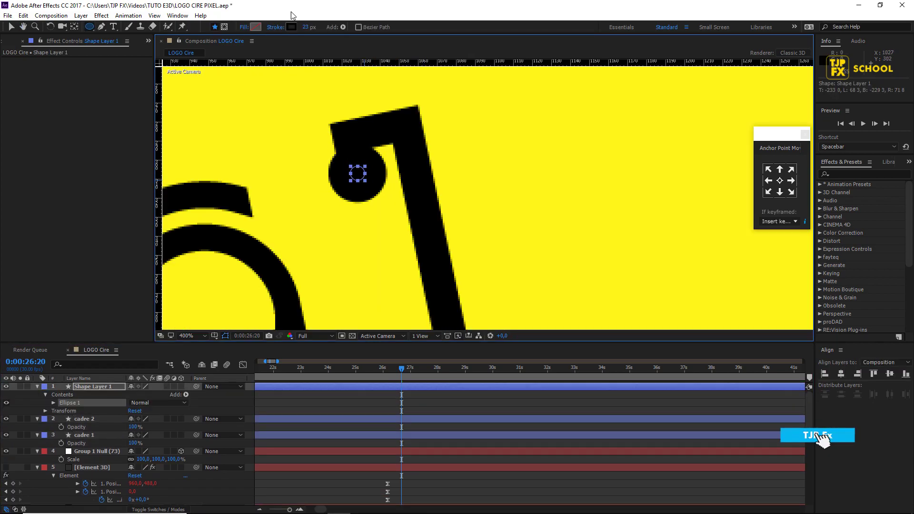
click(274, 27)
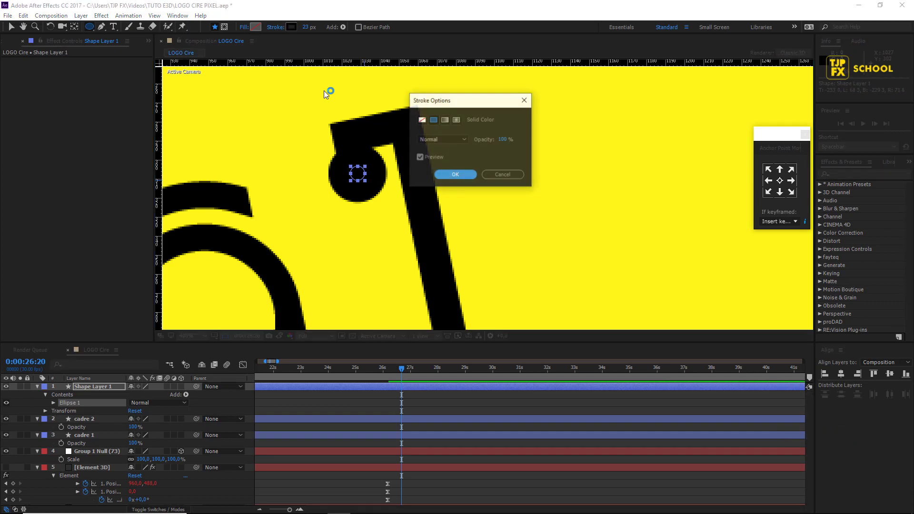
click(422, 120)
click(449, 174)
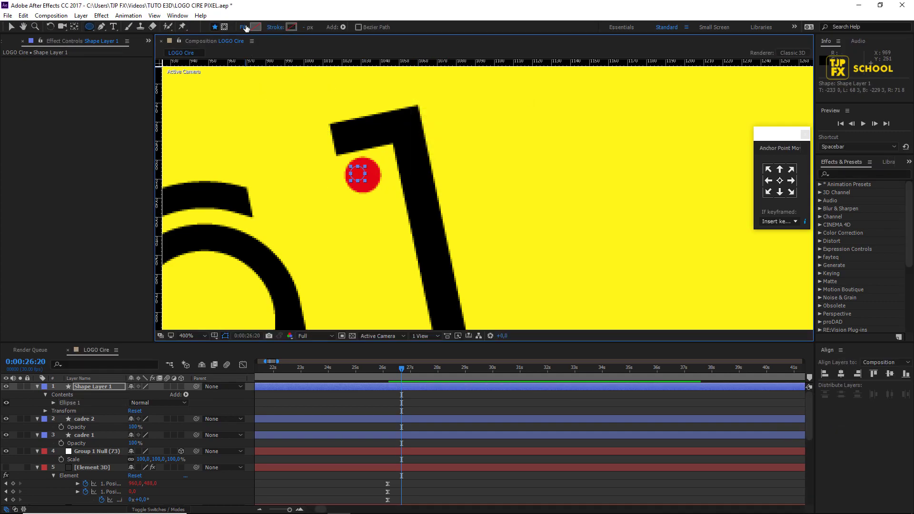
click(244, 27)
click(433, 119)
click(455, 175)
Make the ellipse's fill red, then resize and centre it to cover the dot.
key(period)
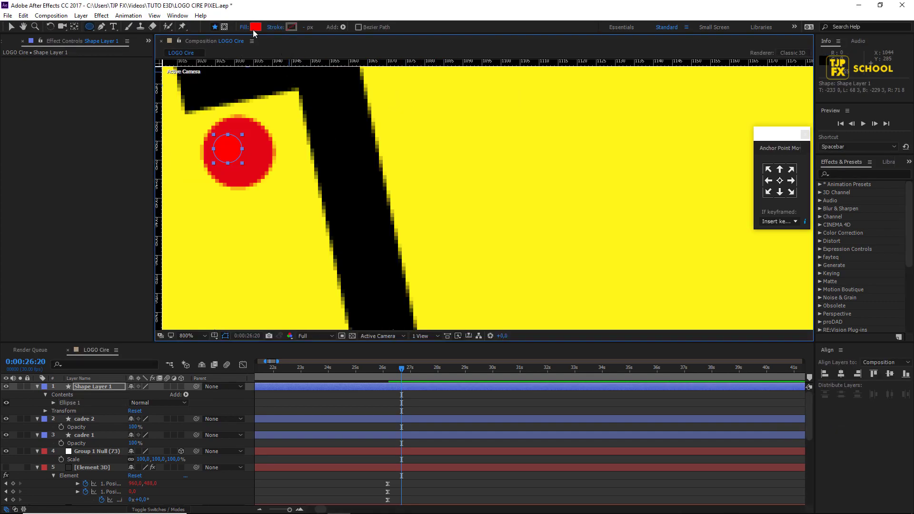
click(256, 27)
key(Return)
key(period)
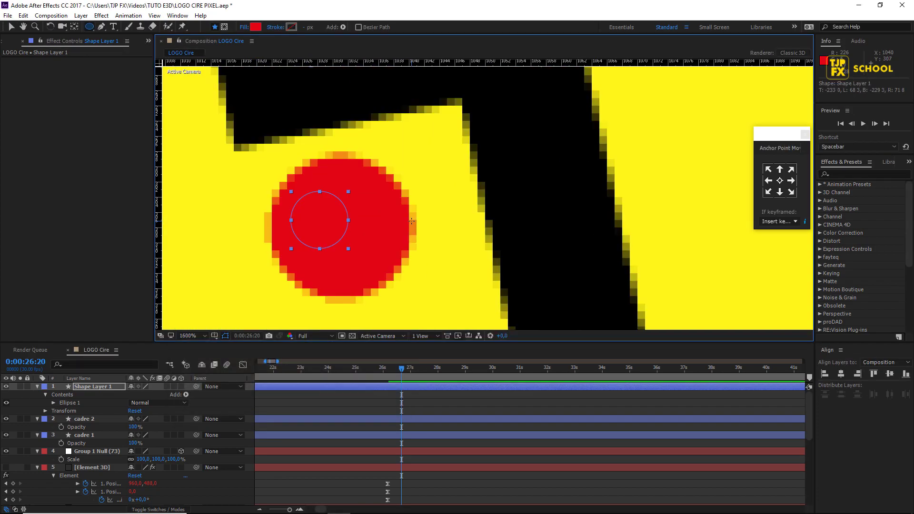
drag(349, 192, 407, 159)
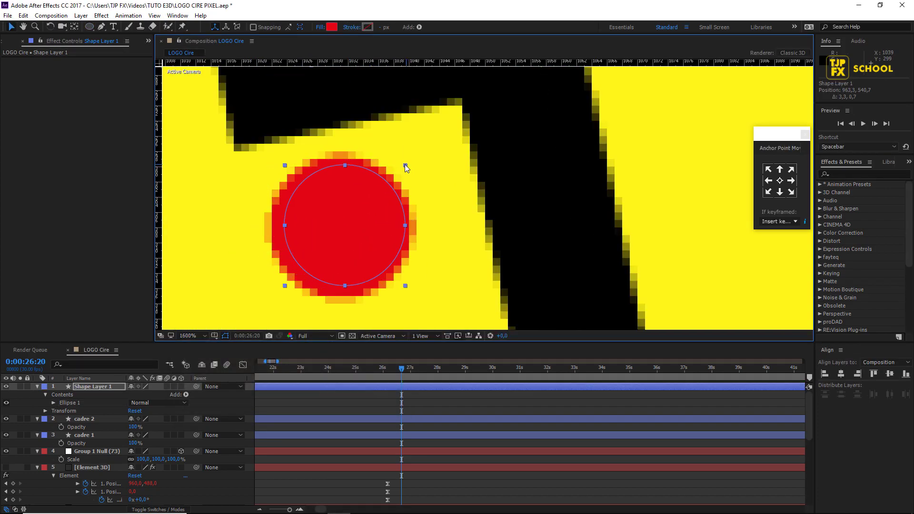
drag(408, 269, 418, 289)
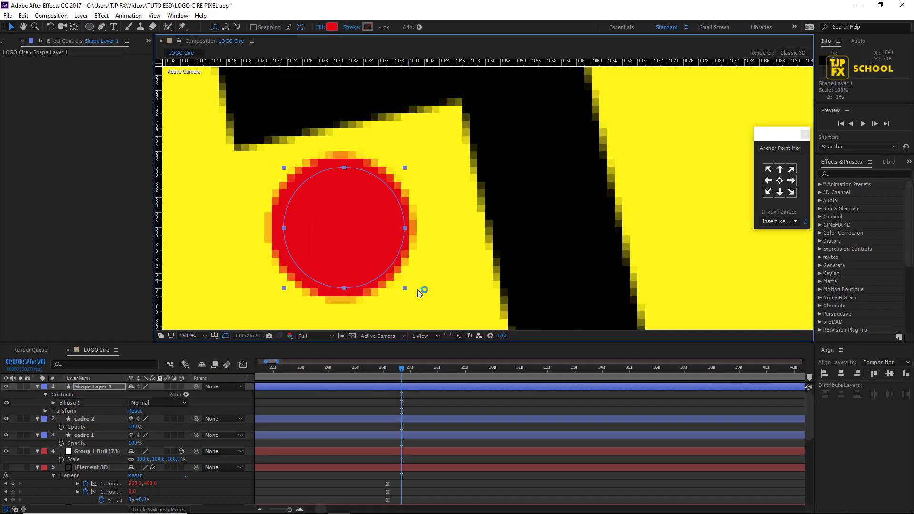
double_click(342, 168)
drag(403, 169, 420, 153)
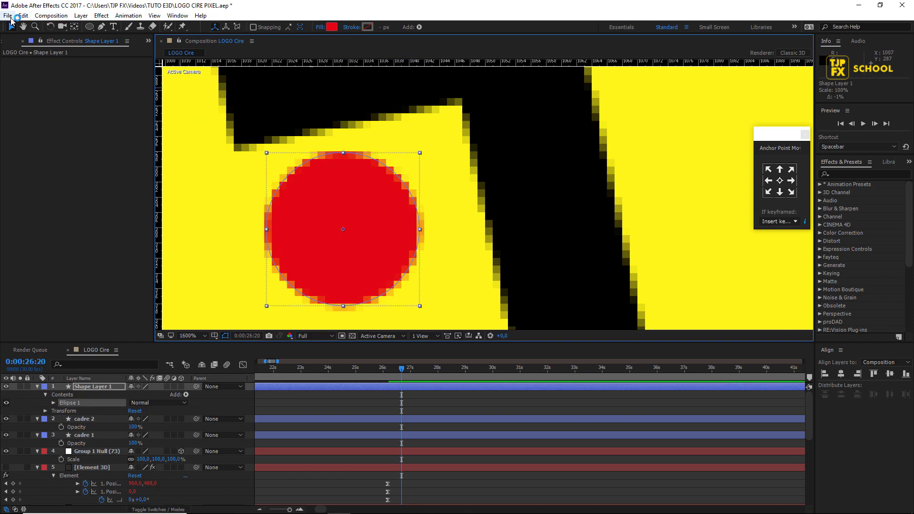
key(comma)
key(comma)
At frame 8, show the circle's Scale and start keyframing it.
scroll(441, 218, down, 2)
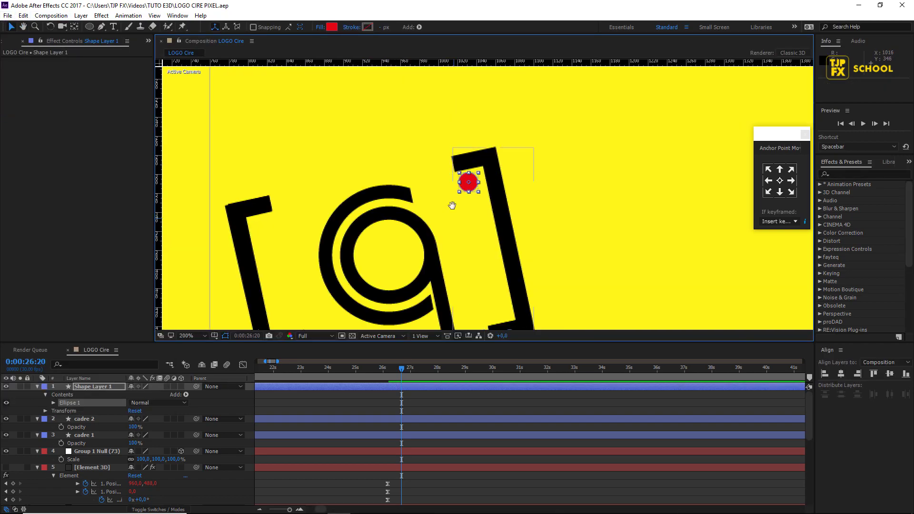
scroll(475, 205, down, 1)
scroll(475, 204, up, 1)
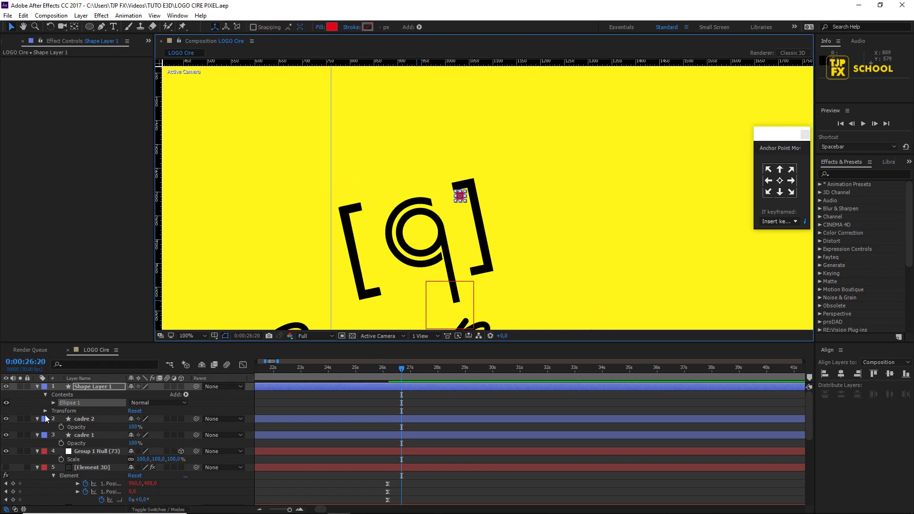
key(Home)
key(semicolon)
scroll(262, 411, up, 5)
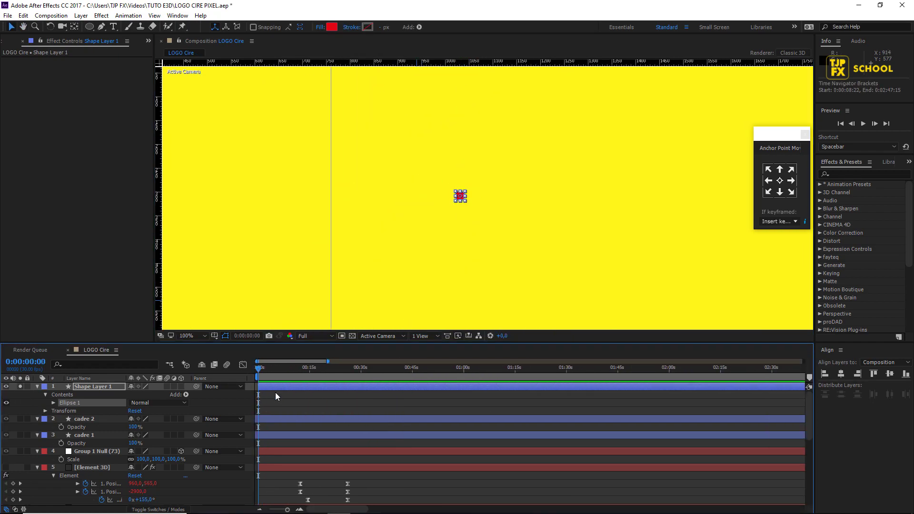
key(space)
scroll(462, 194, up, 4)
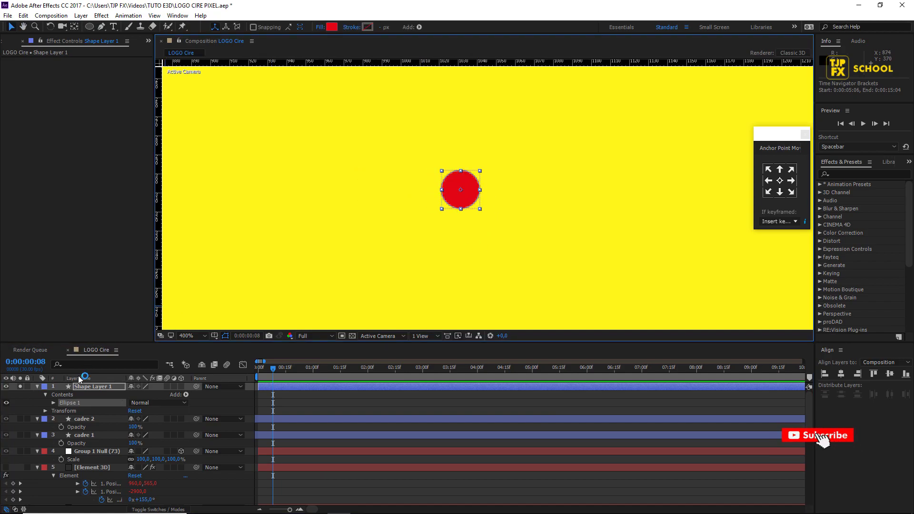
key(s)
click(61, 395)
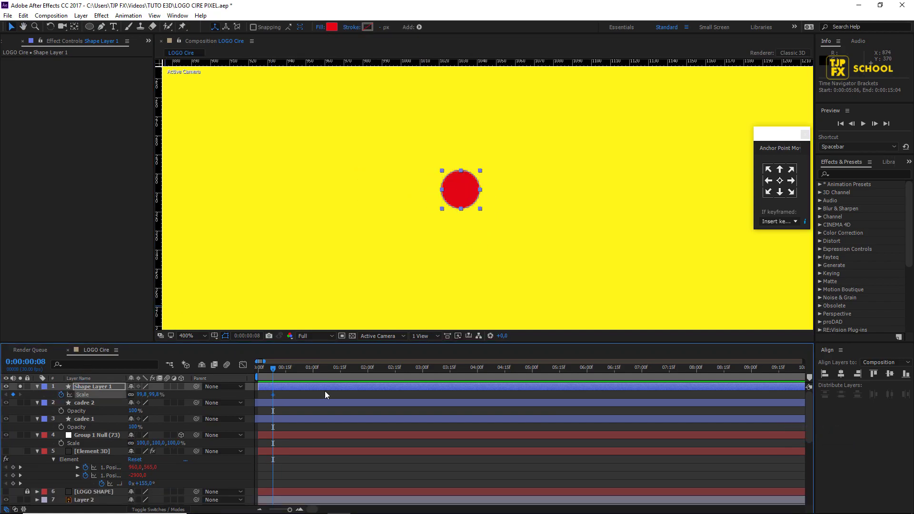
Keyframe the circle's Scale at 0%, preview it popping in, and select both Scale keyframes.
key(Page_Down)
key(Page_Down)
key(Page_Down)
key(Page_Down)
key(Page_Down)
key(Return)
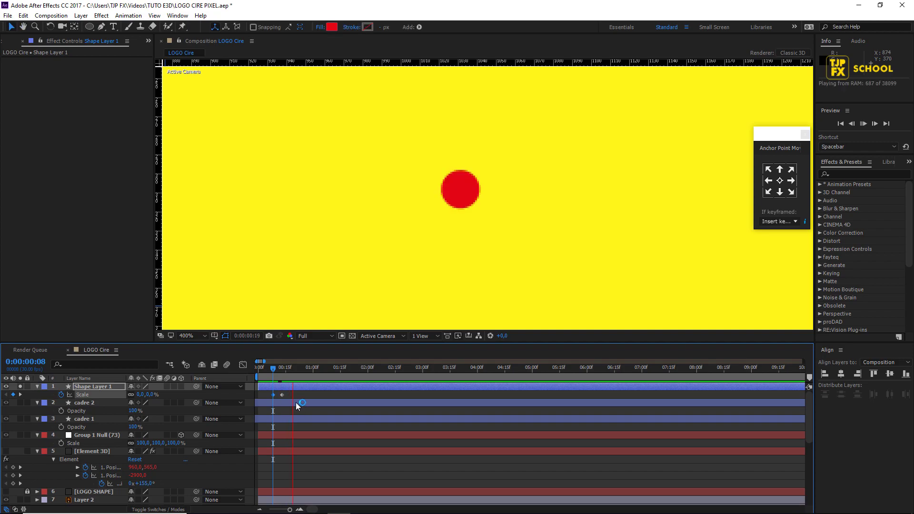
drag(287, 376, 286, 374)
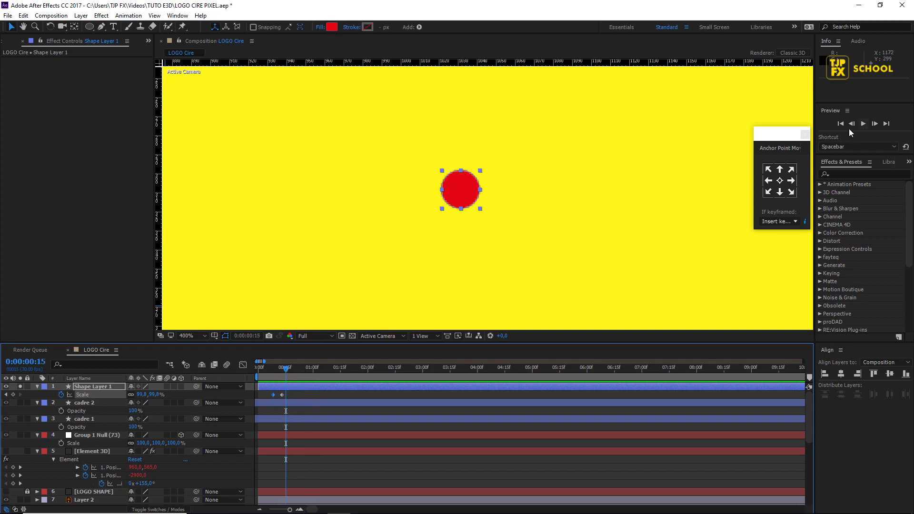
click(779, 180)
click(271, 372)
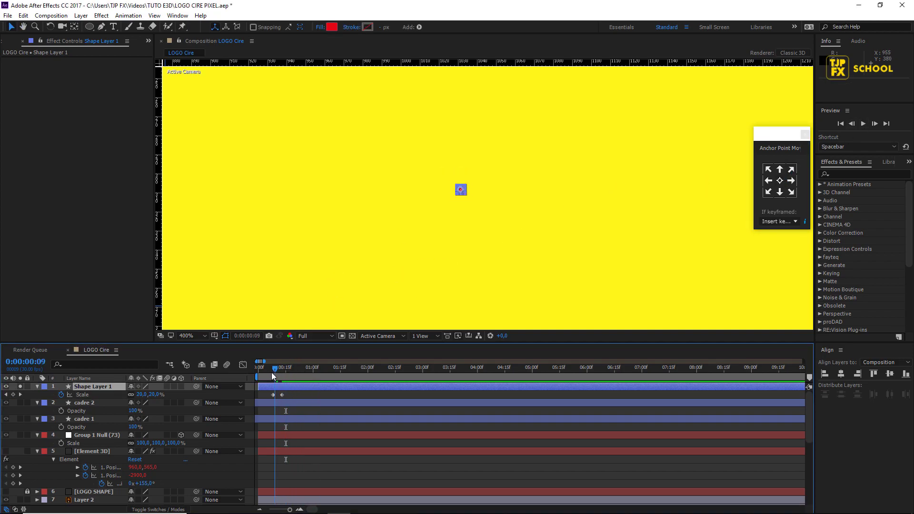
key(space)
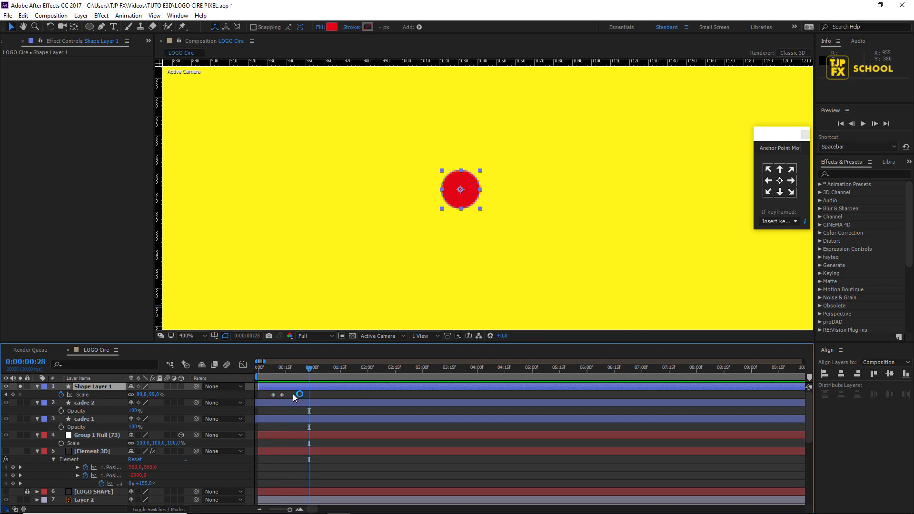
drag(293, 393, 259, 401)
Launch Duik in English and allow scripts to write files and access the network.
click(177, 15)
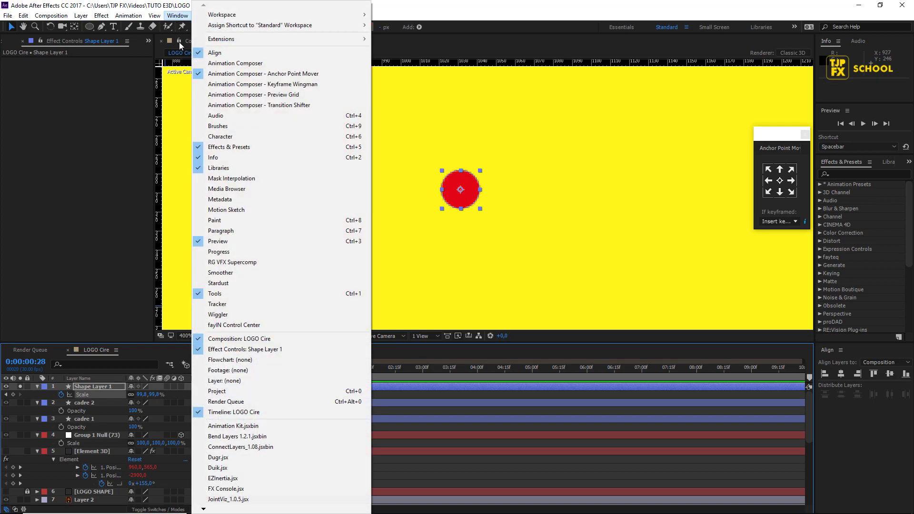
click(247, 464)
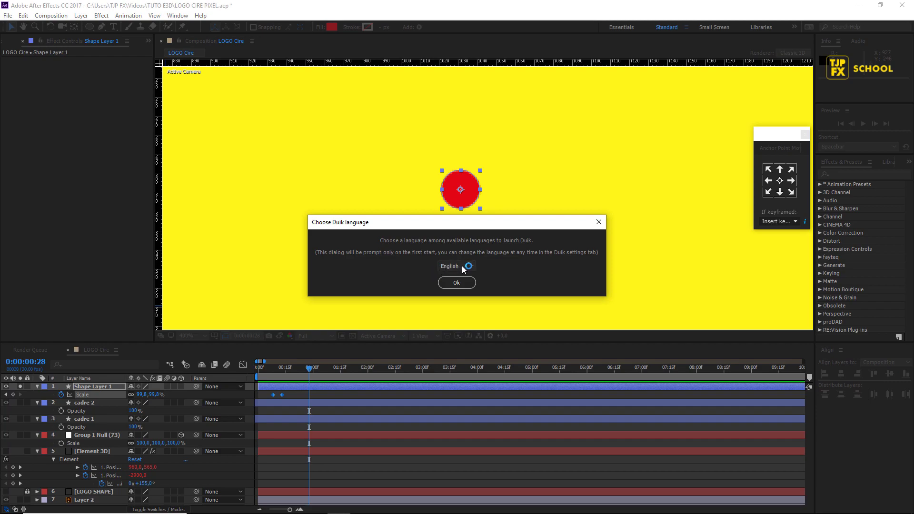
click(461, 282)
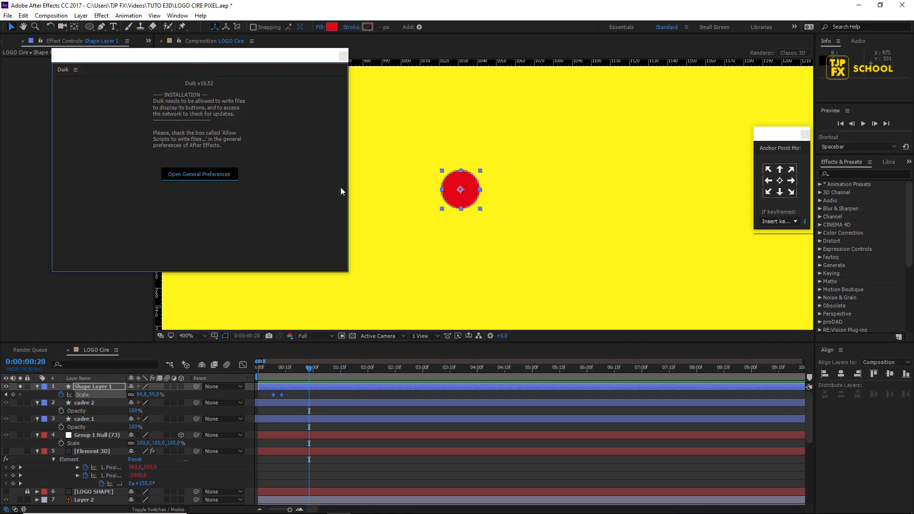
key(Return)
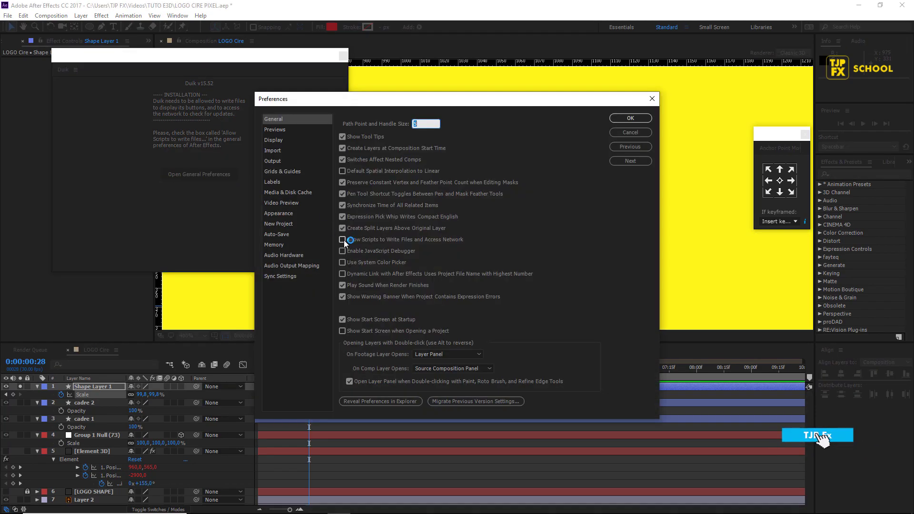
click(343, 240)
click(628, 118)
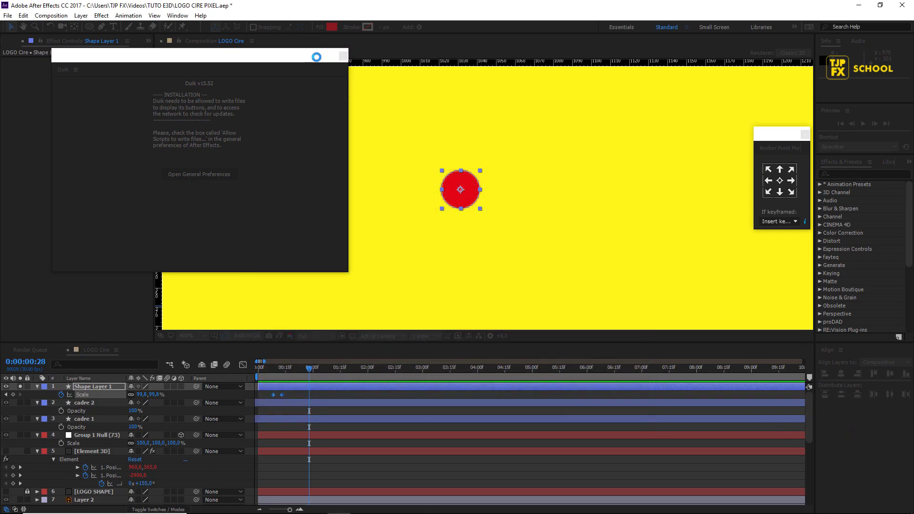
drag(215, 61, 834, 219)
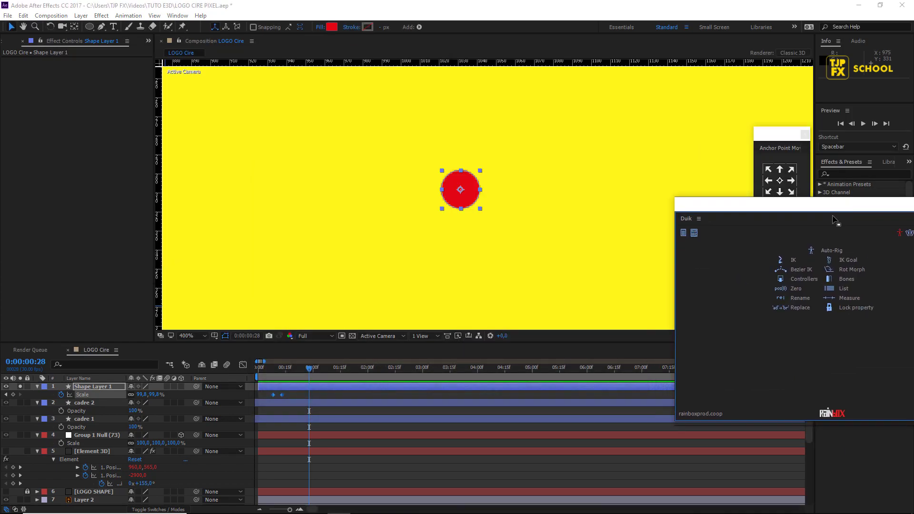
mouse_move(886, 207)
mouse_down()
mouse_move(793, 215)
mouse_move(365, 361)
mouse_up()
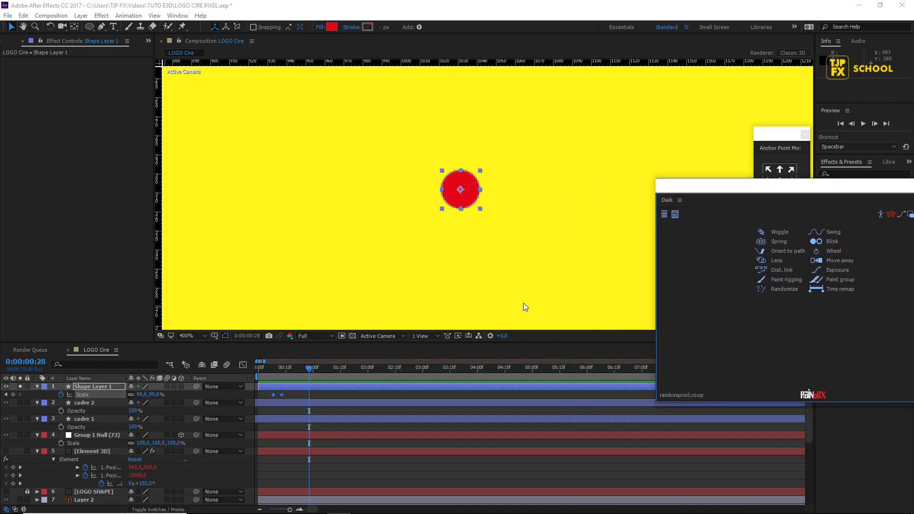
Apply Easy Ease to the Scale keyframes and set the spring to Elasticity 2, Damping 0.
right_click(283, 395)
mouse_move(352, 388)
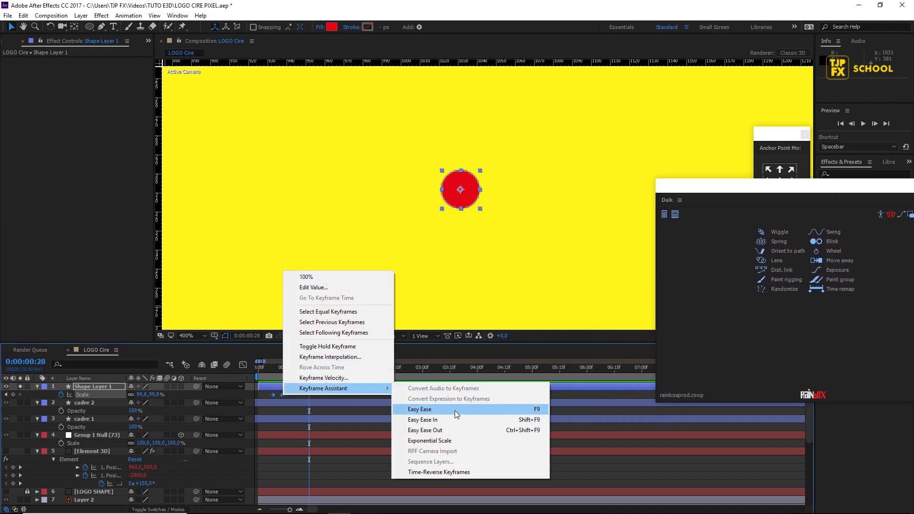
click(404, 409)
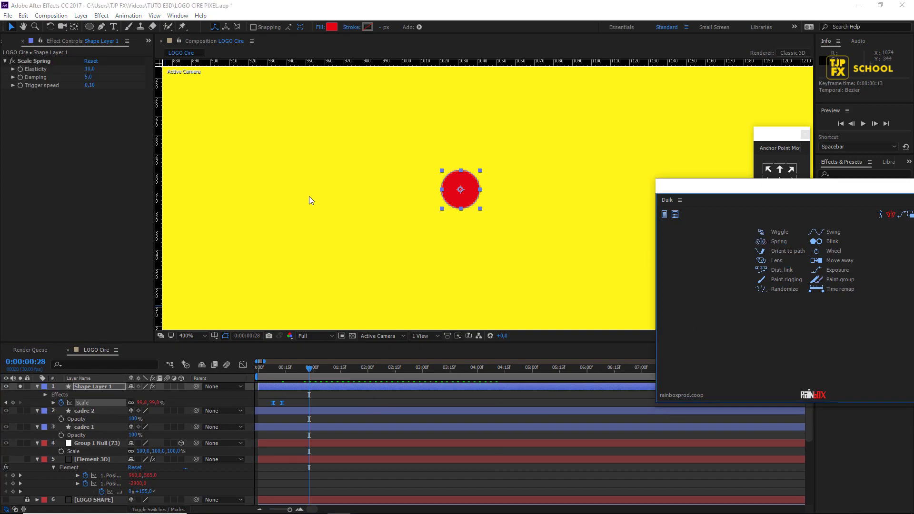
click(91, 69)
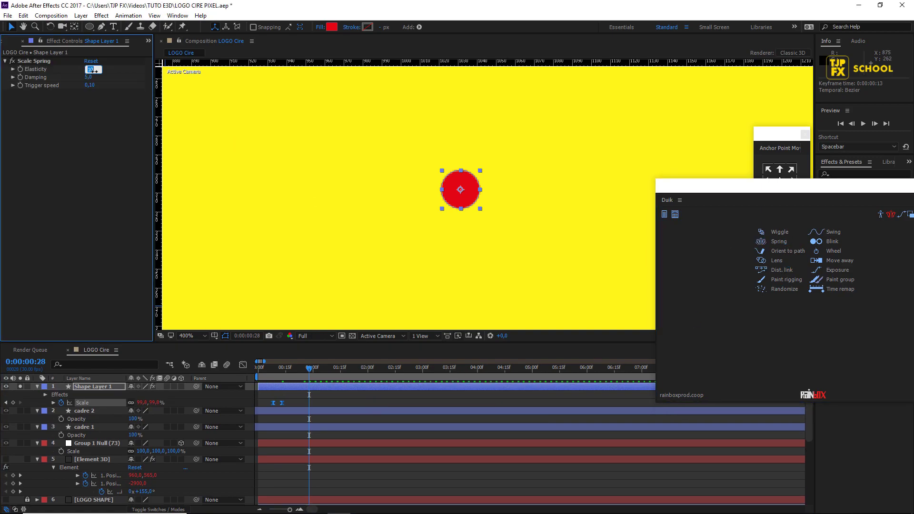
text(2)
key(Tab)
drag(267, 372, 273, 372)
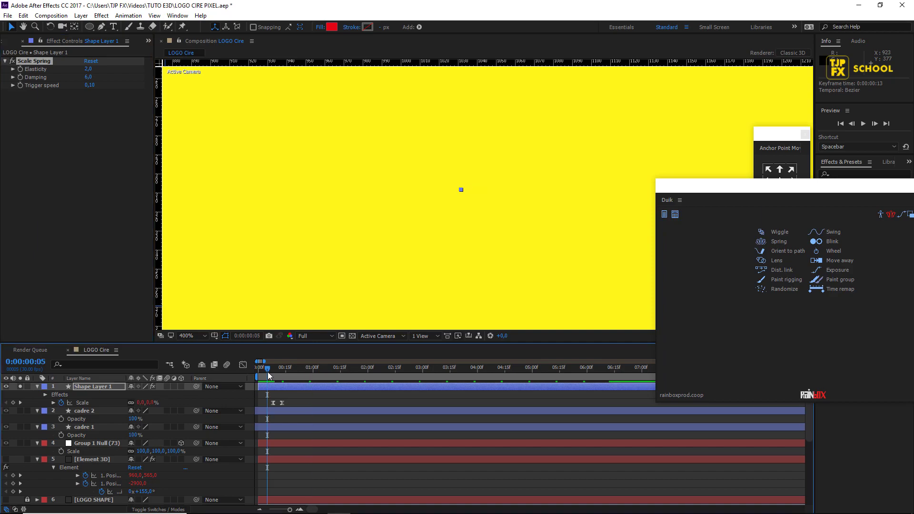
key(space)
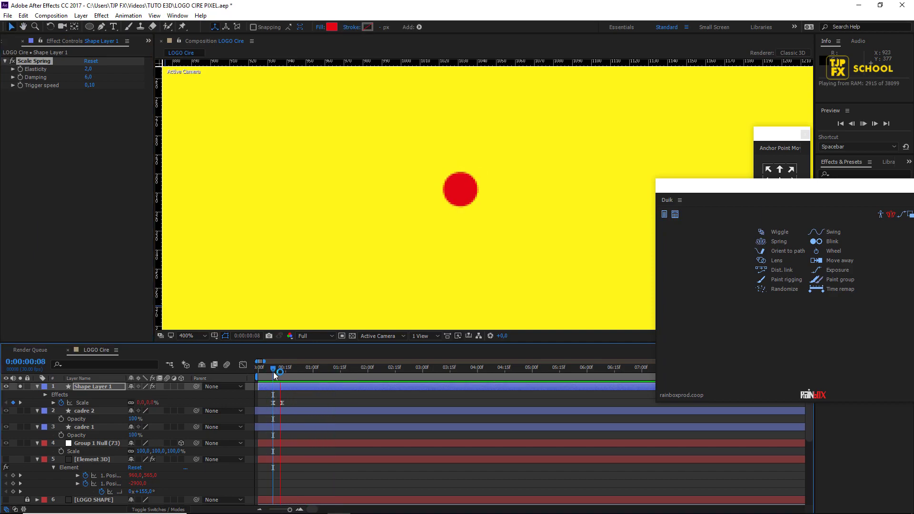
click(295, 372)
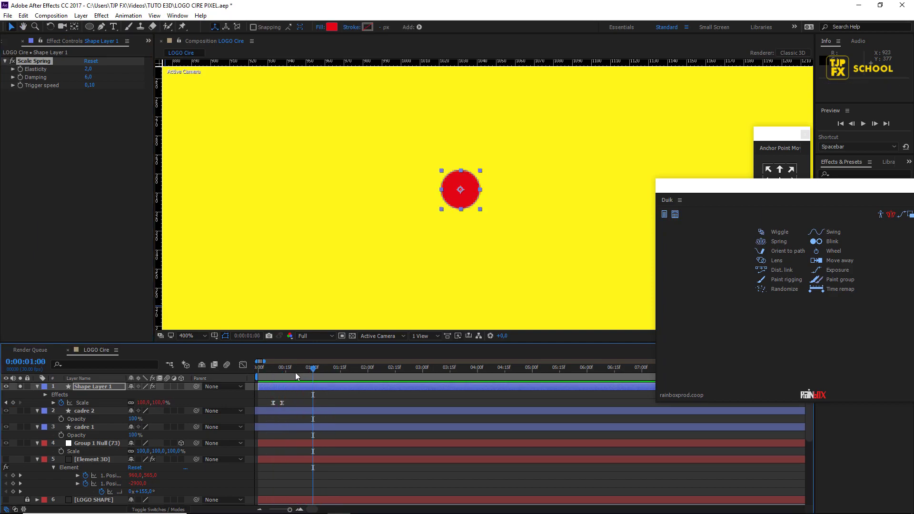
Keyframe the dot's Opacity at 100%, about 20% at frame 25, and 100% at one second.
key(t)
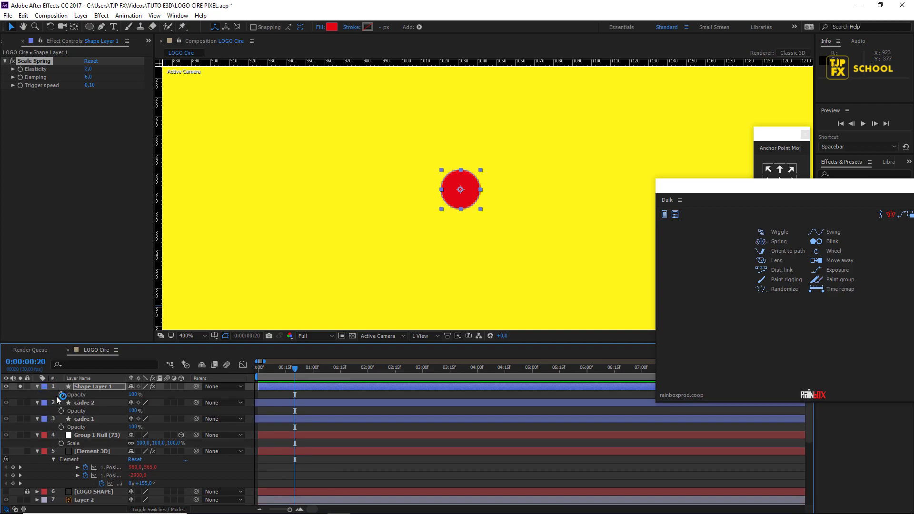
click(61, 395)
scroll(290, 405, up, 5)
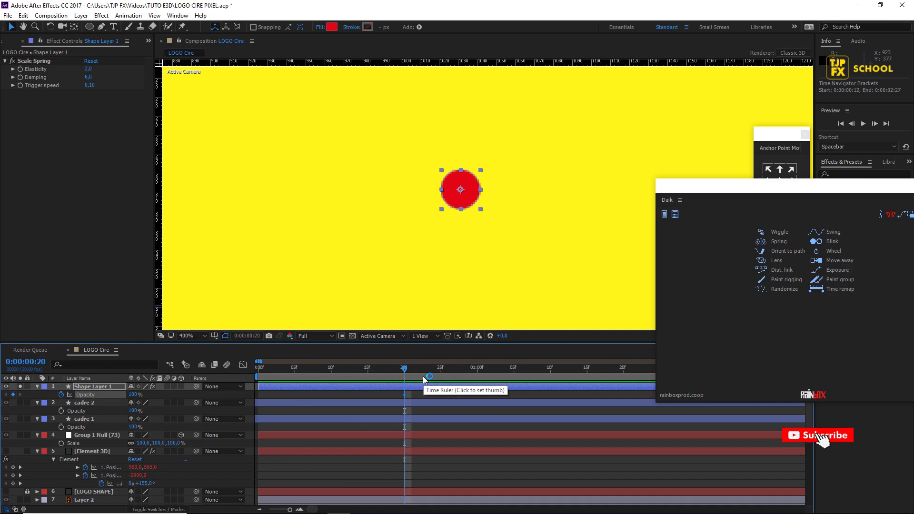
key(Page_Down)
key(Page_Down)
key(Page_Down)
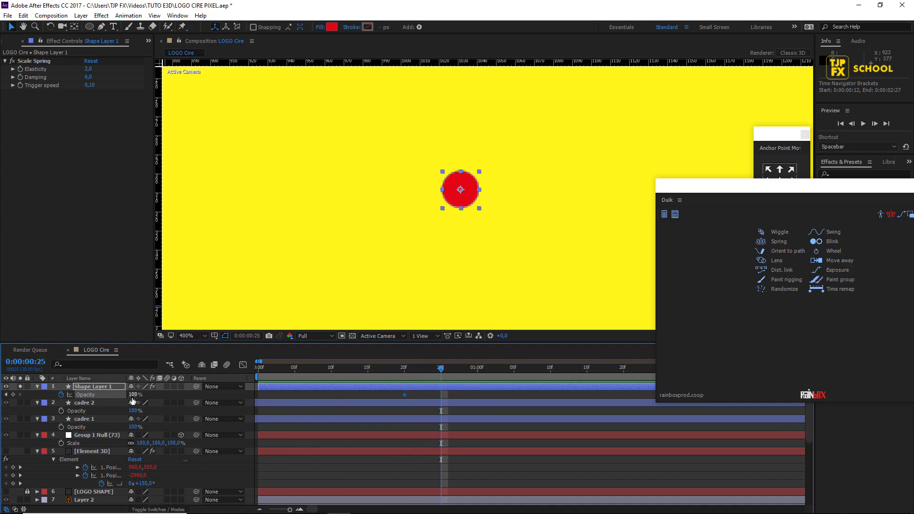
text(25)
key(Return)
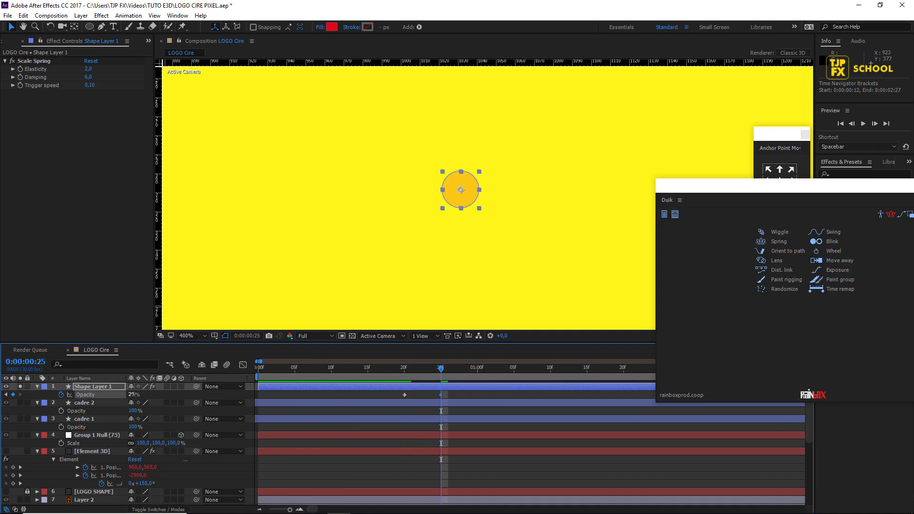
key(Page_Down)
key(Page_Down)
key(Page_Down)
key(Page_Down)
key(Page_Down)
text(100)
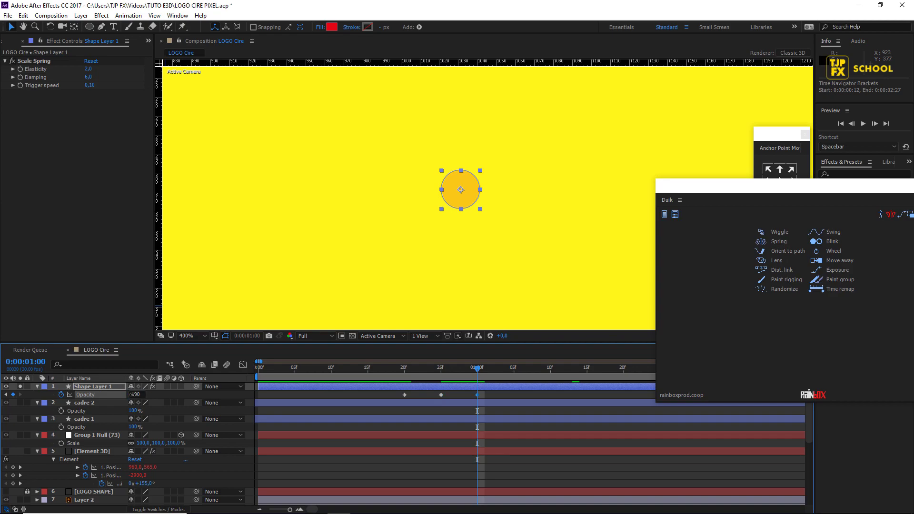
key(Return)
Add a loopOut(type = "cycle", numKeyframes = 3) expression to the Opacity property.
key(semicolon)
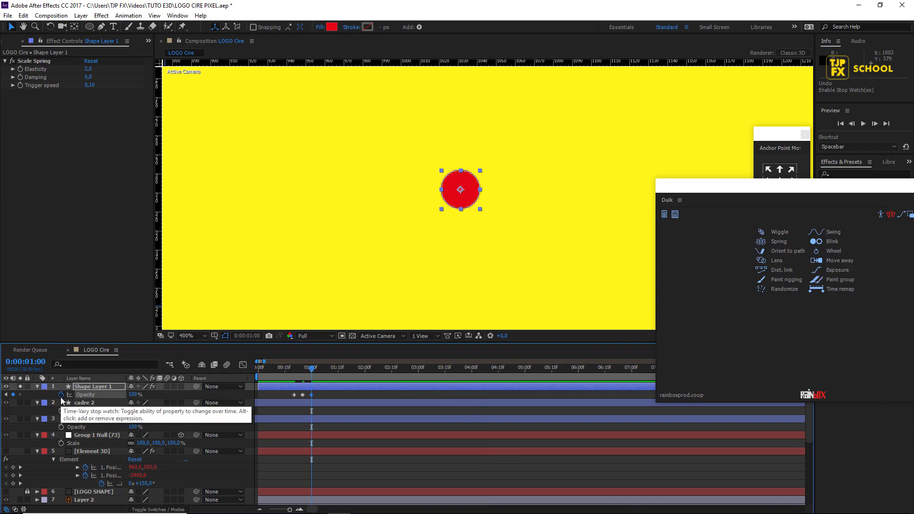
alt+click(61, 395)
click(164, 403)
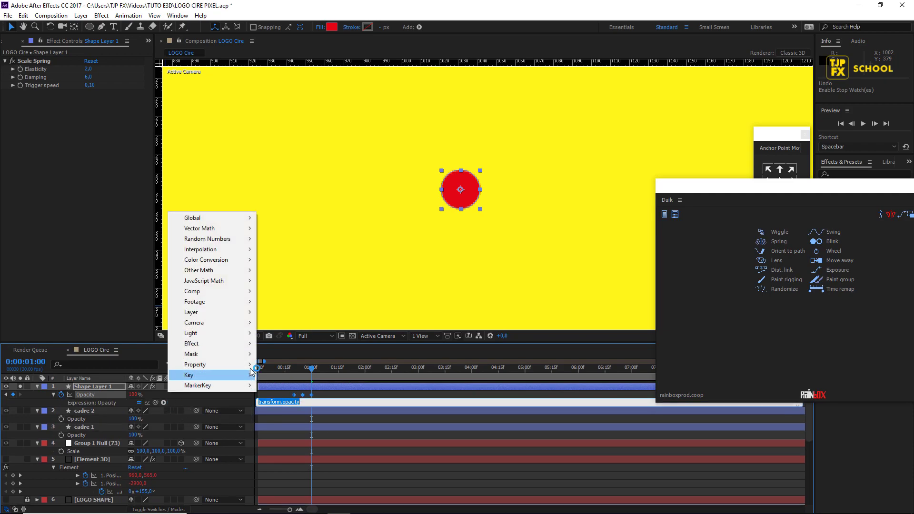
mouse_move(199, 364)
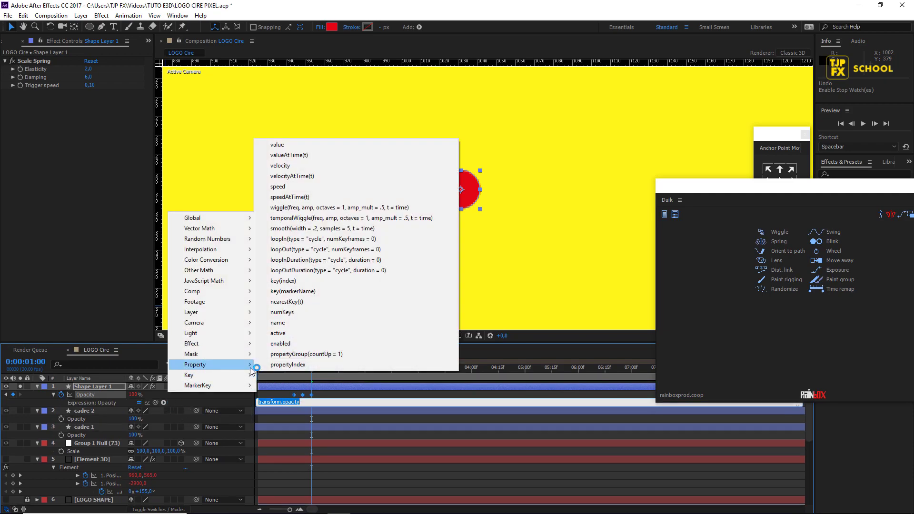
click(312, 249)
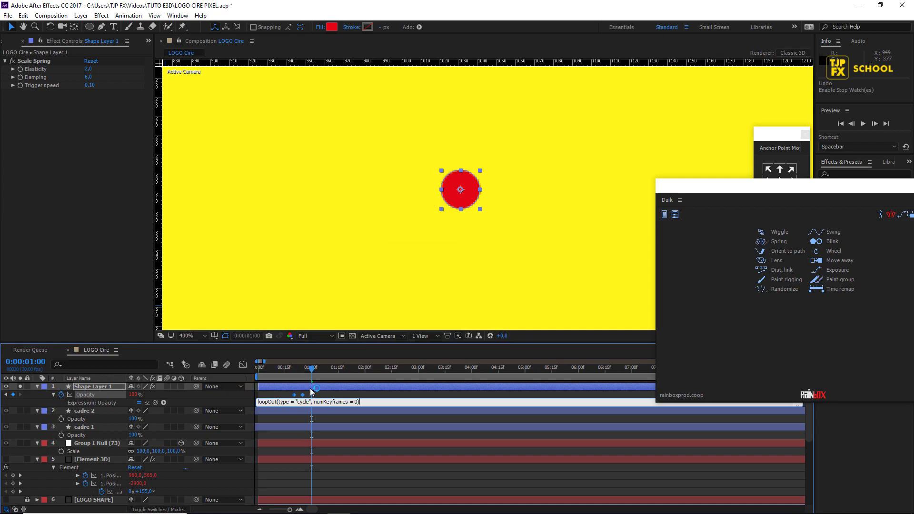
text(3)
click(310, 387)
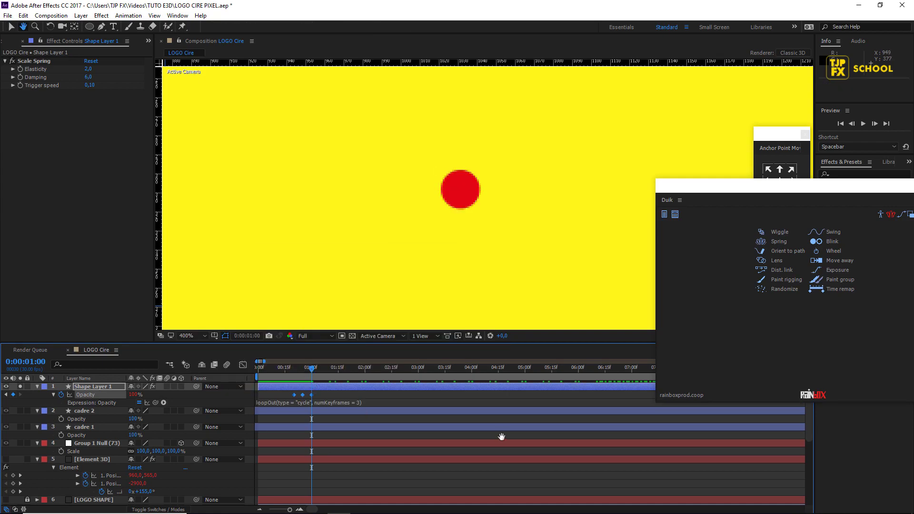
key(space)
Spread the opacity keyframes out to about 1:12 and apply Easy Ease.
key(space)
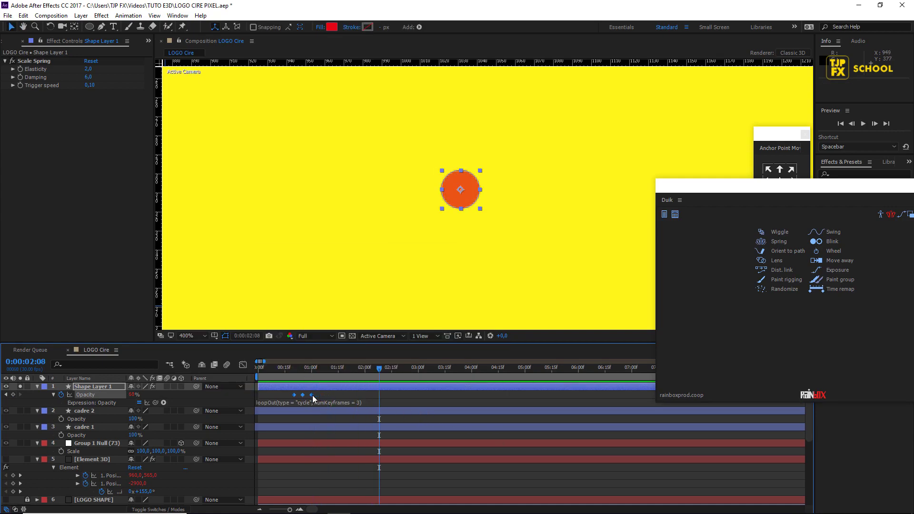
drag(312, 395, 339, 395)
key(space)
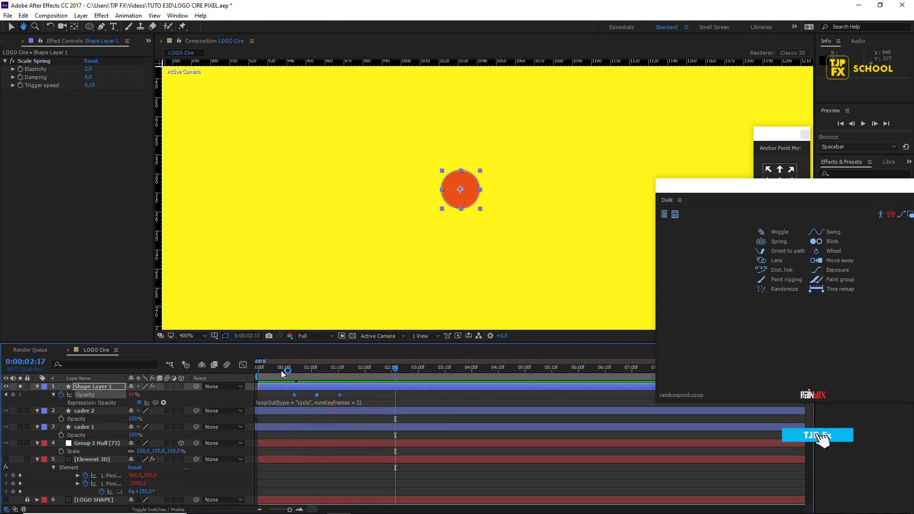
drag(340, 395, 333, 398)
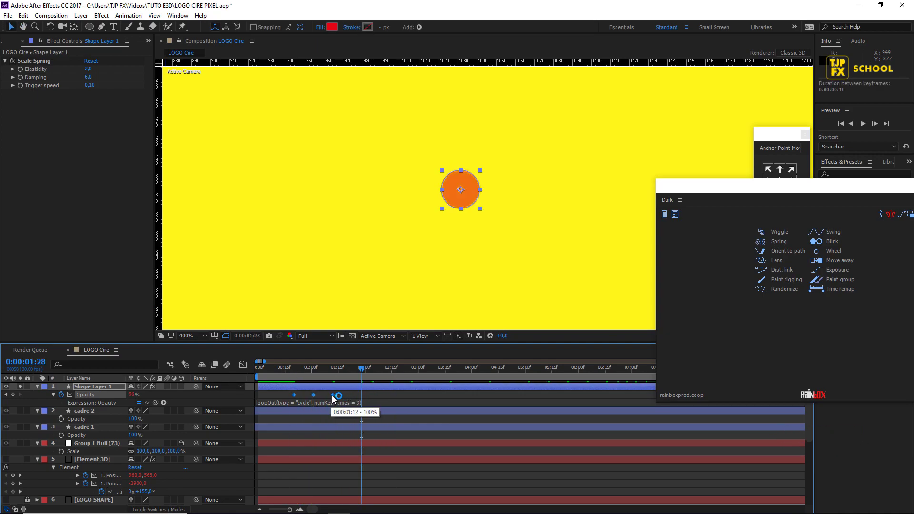
right_click(333, 399)
mouse_move(377, 387)
click(478, 408)
key(space)
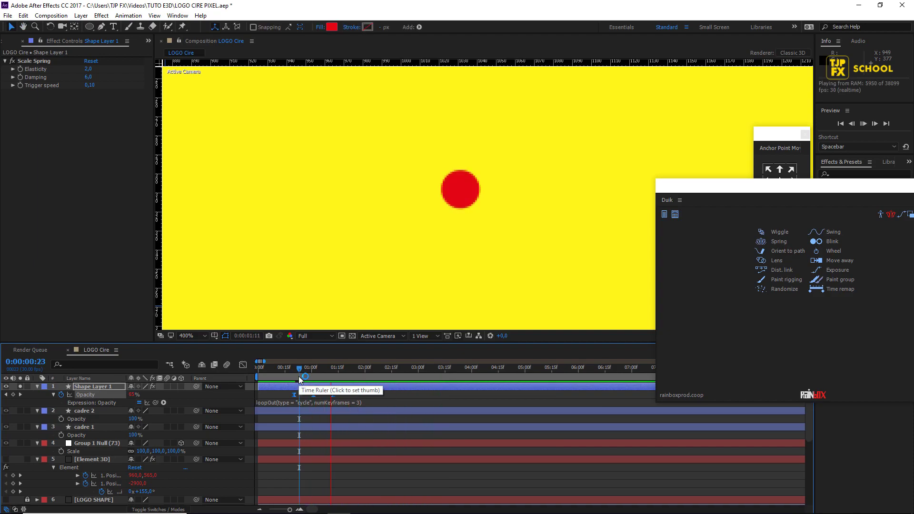
Stop the preview, pan to the Cire Pixel logo, and zoom in on the 'Cire' lettering.
click(538, 376)
scroll(386, 410, down, 5)
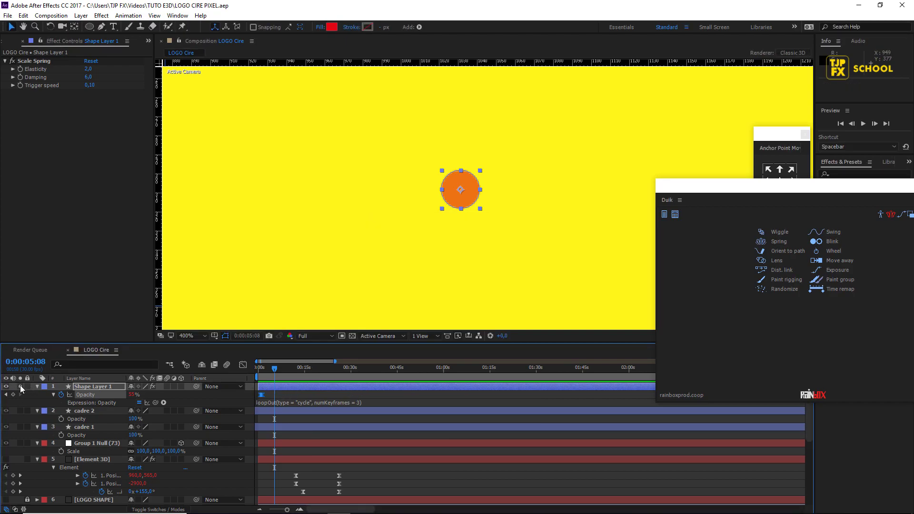
scroll(471, 227, down, 4)
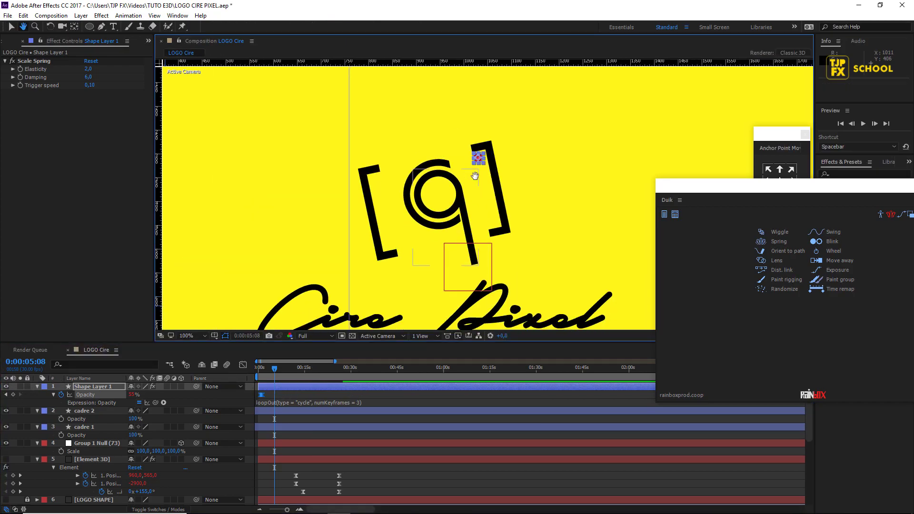
drag(474, 176, 516, 85)
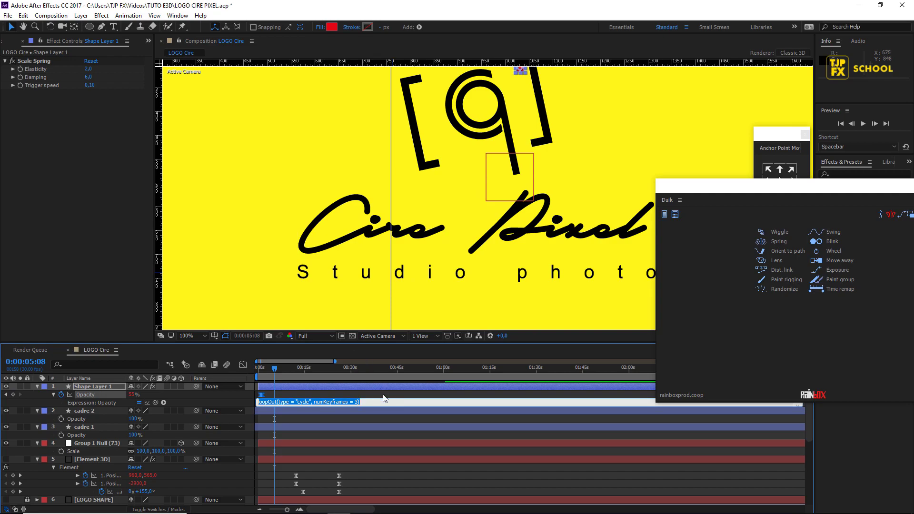
click(404, 427)
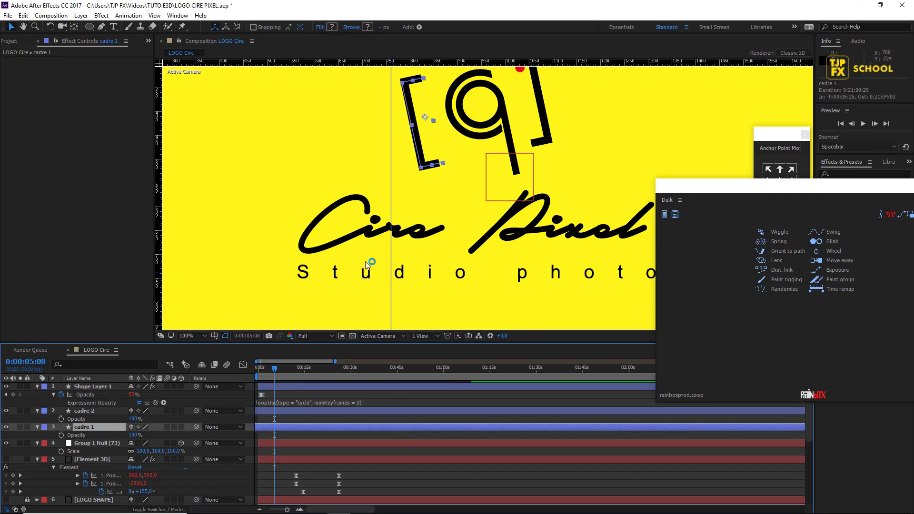
click(450, 439)
scroll(430, 220, up, 2)
key(g)
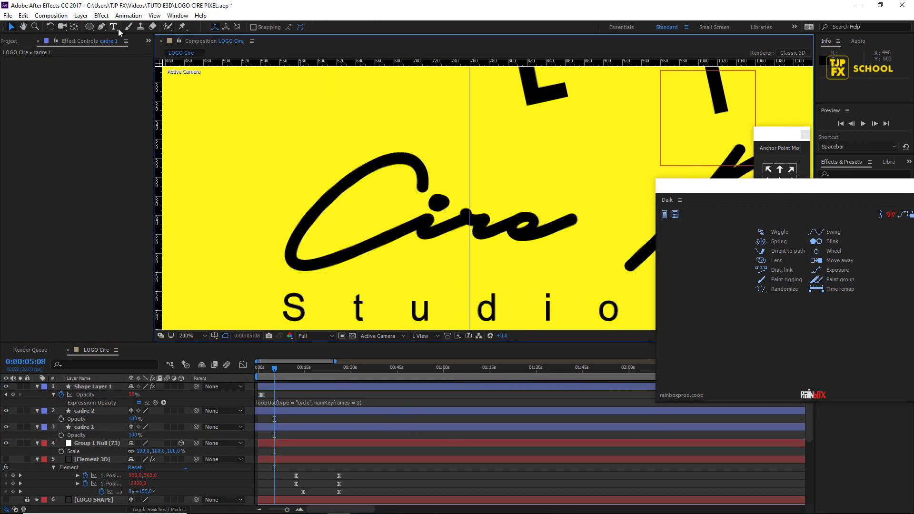
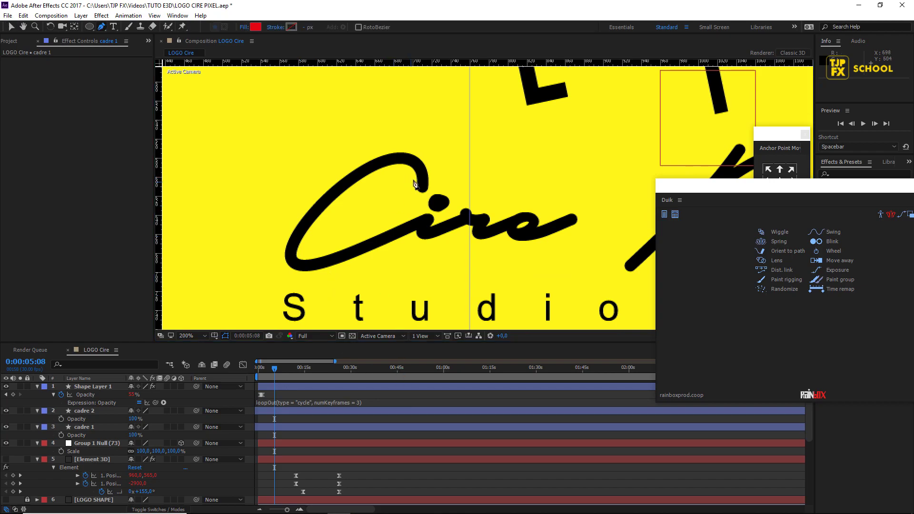
Set the shape fill to None and the stroke colour to red for new shapes.
click(243, 27)
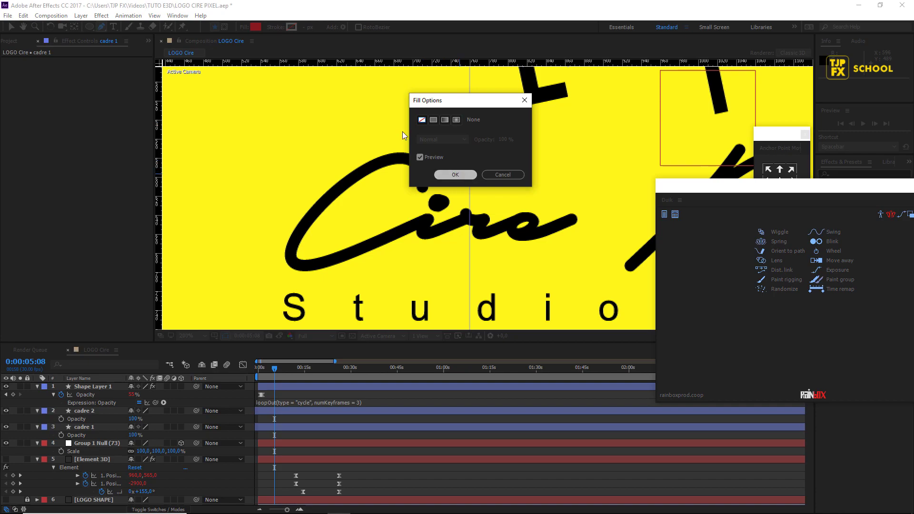
key(Return)
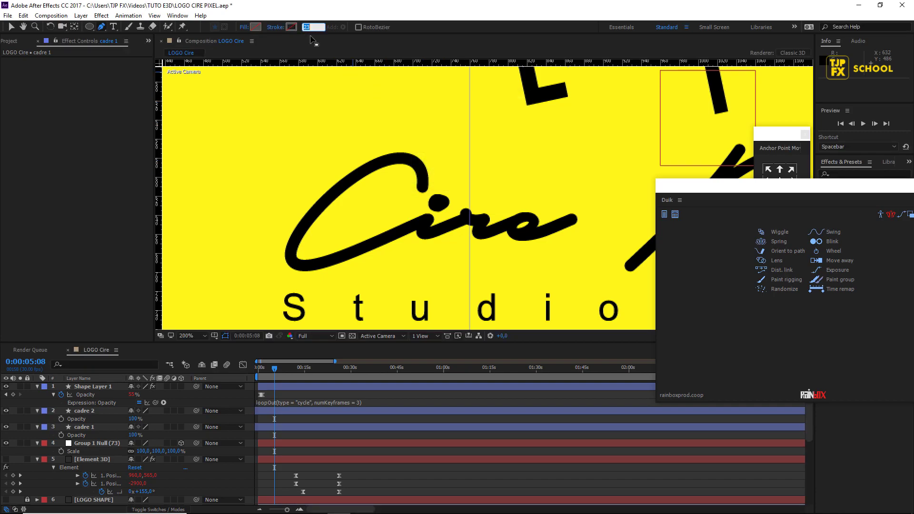
click(290, 27)
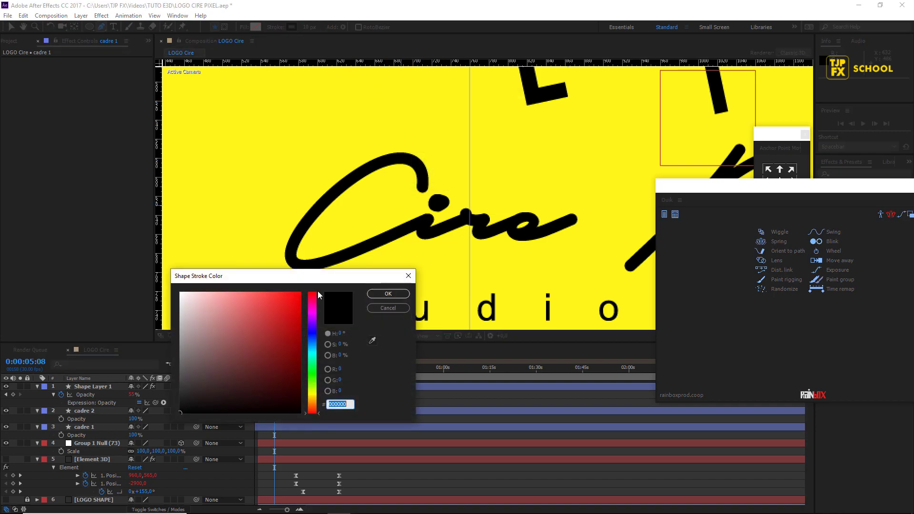
click(388, 294)
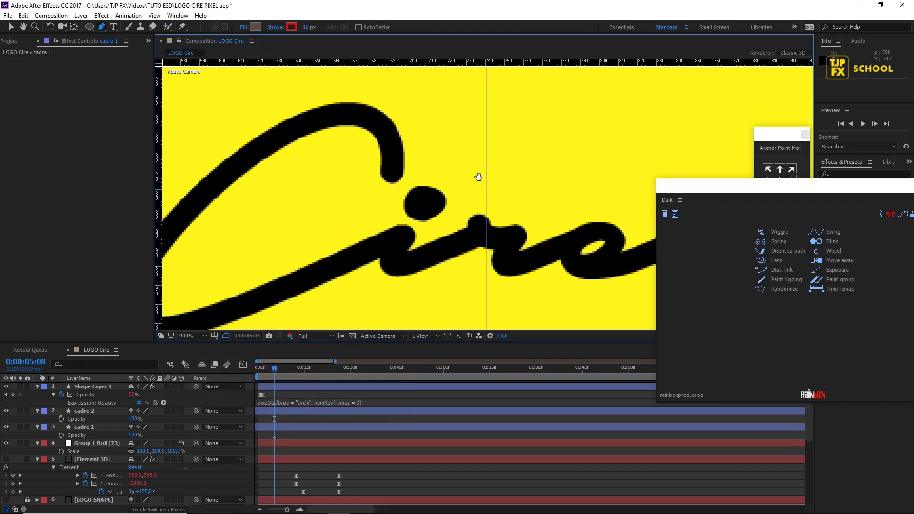
scroll(502, 186, up, 5)
Start the red path by tracing around the C of Cire up to the base of the i.
click(495, 166)
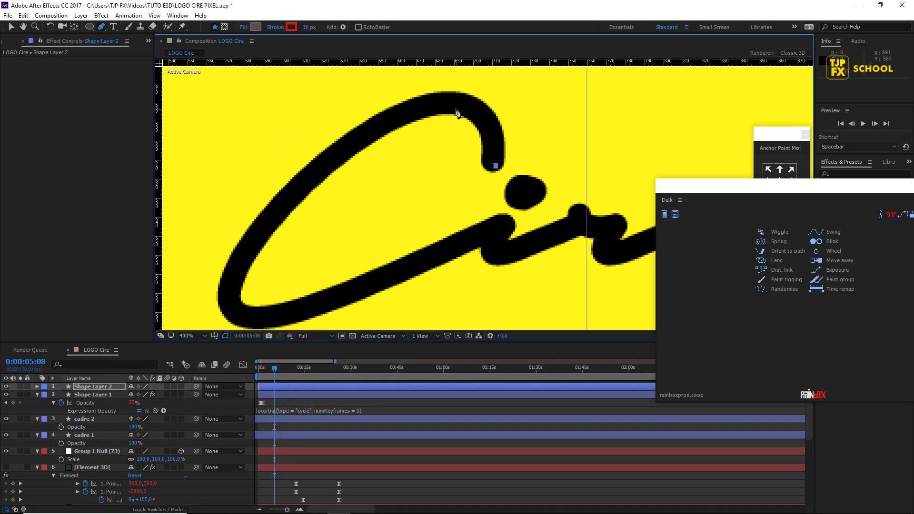
drag(439, 108, 388, 119)
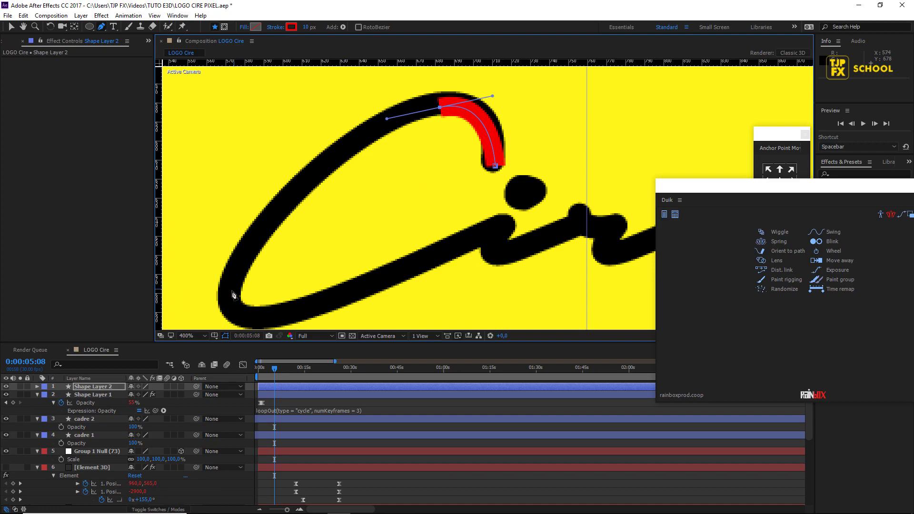
mouse_move(233, 295)
mouse_down()
mouse_move(233, 328)
mouse_move(205, 310)
mouse_up()
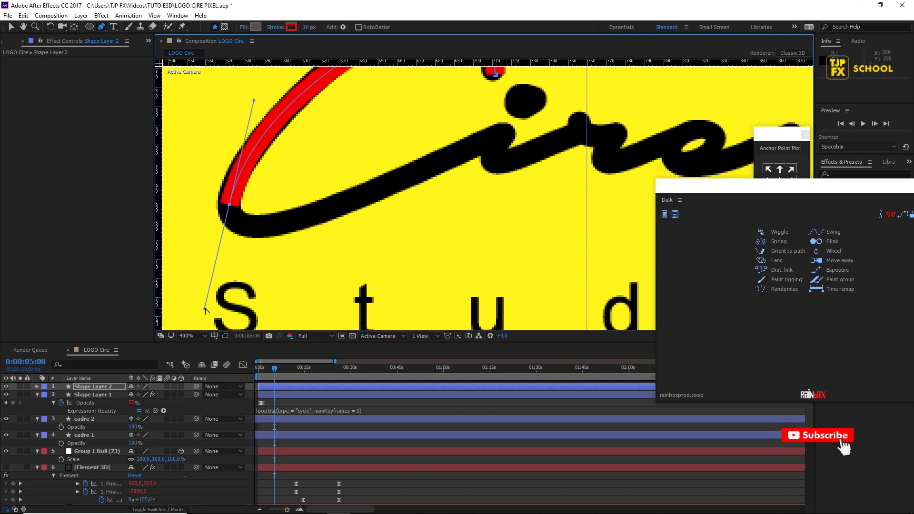
drag(265, 228, 300, 224)
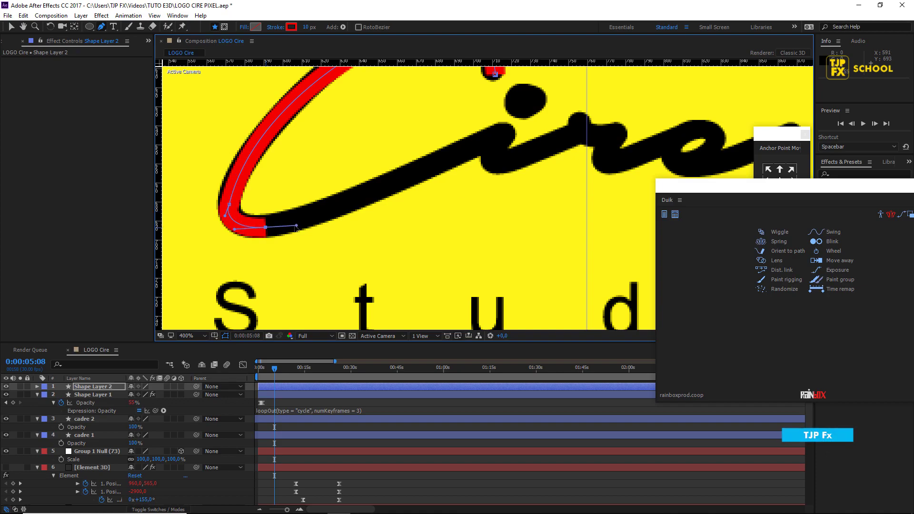
drag(487, 143, 500, 139)
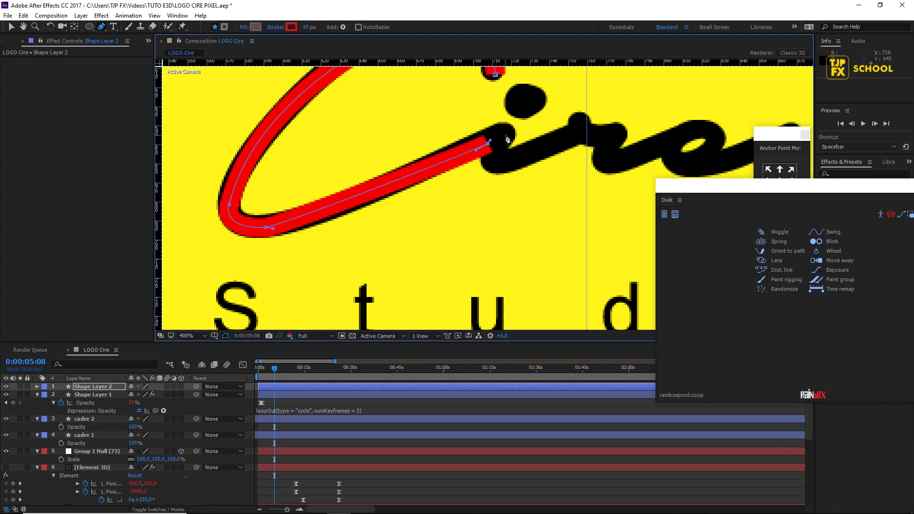
drag(489, 171, 500, 170)
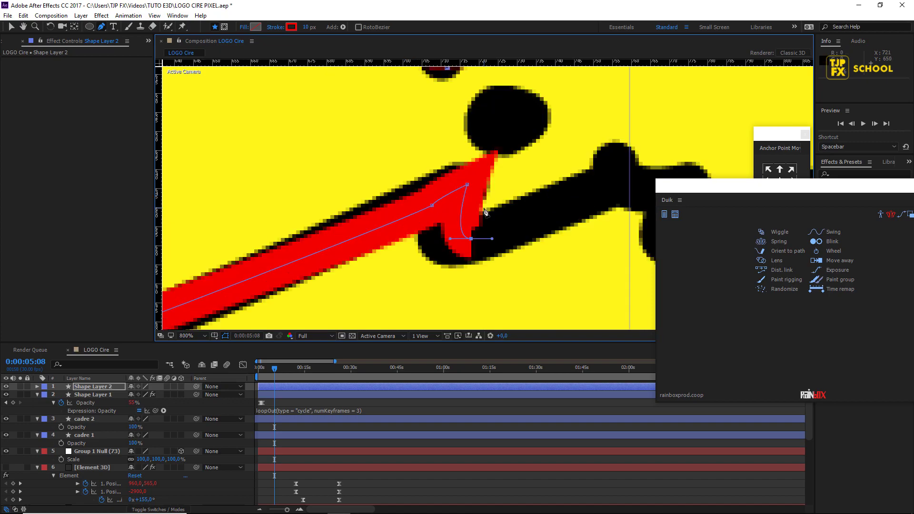
Continue the path along the i stroke and through the r.
scroll(433, 224, up, 1)
click(436, 212)
click(448, 190)
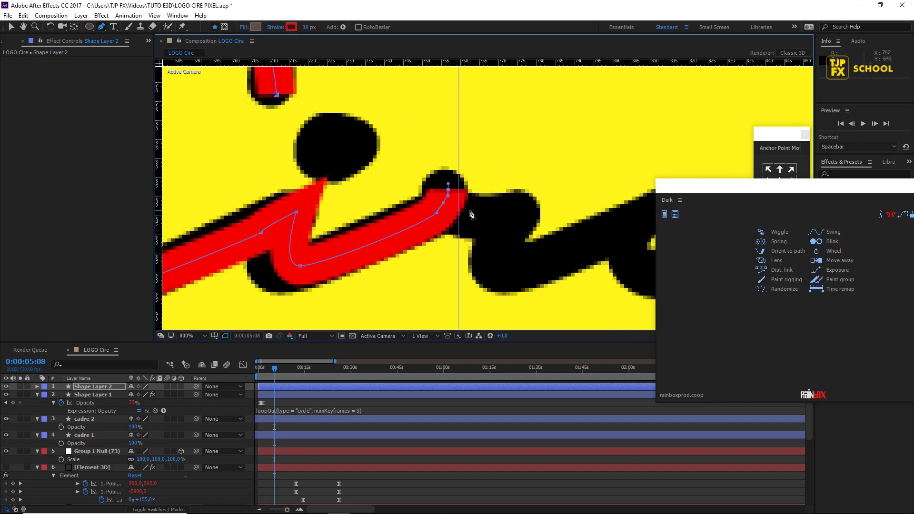
drag(469, 211, 523, 215)
drag(505, 264, 518, 270)
scroll(456, 263, right, 5)
drag(393, 235, 418, 222)
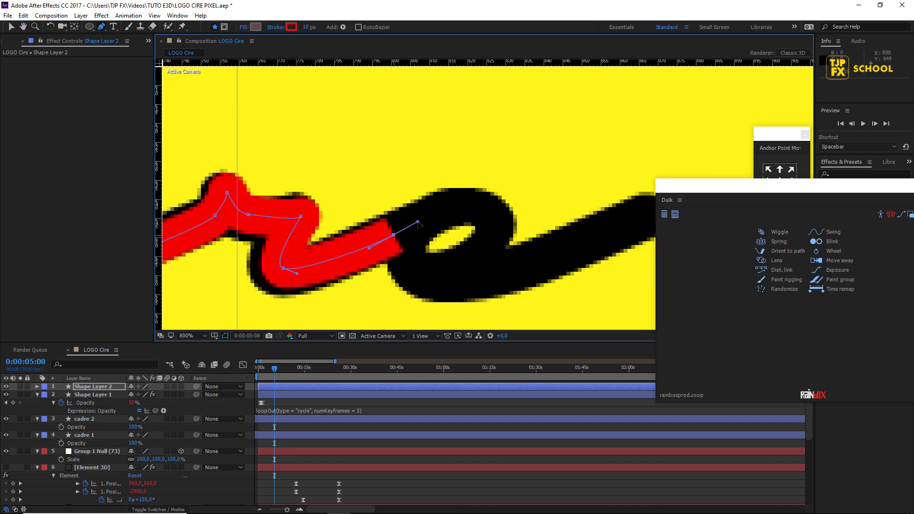
Finish the path around the e loop to the end of its tail.
drag(481, 212, 493, 211)
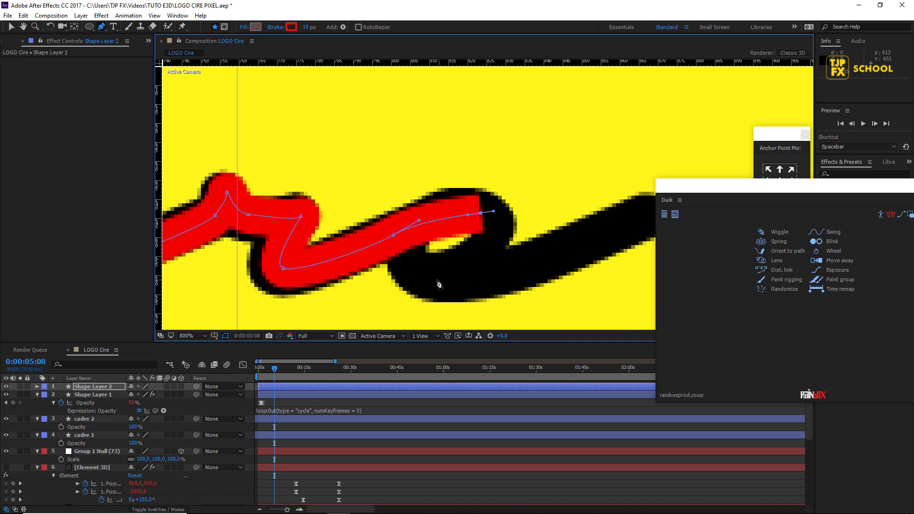
drag(421, 269, 411, 247)
drag(492, 267, 513, 281)
scroll(514, 276, right, 3)
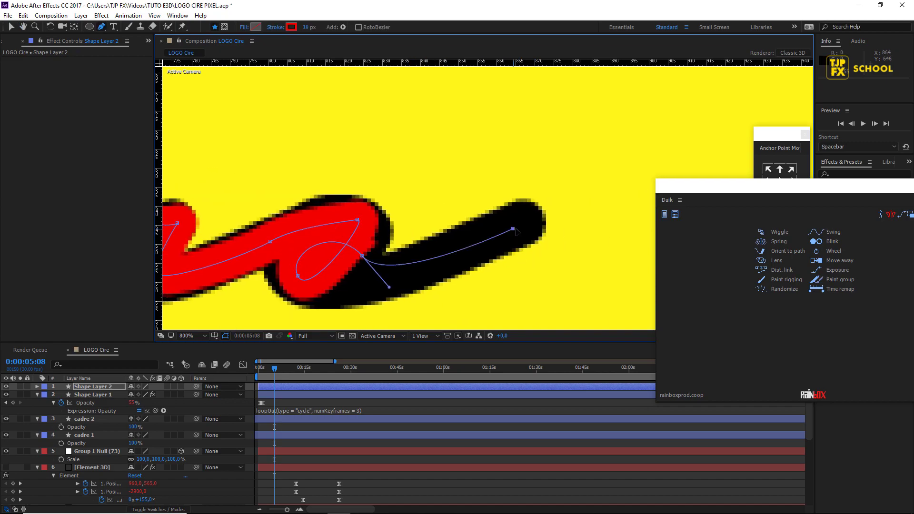
drag(512, 229, 527, 219)
scroll(517, 229, down, 2)
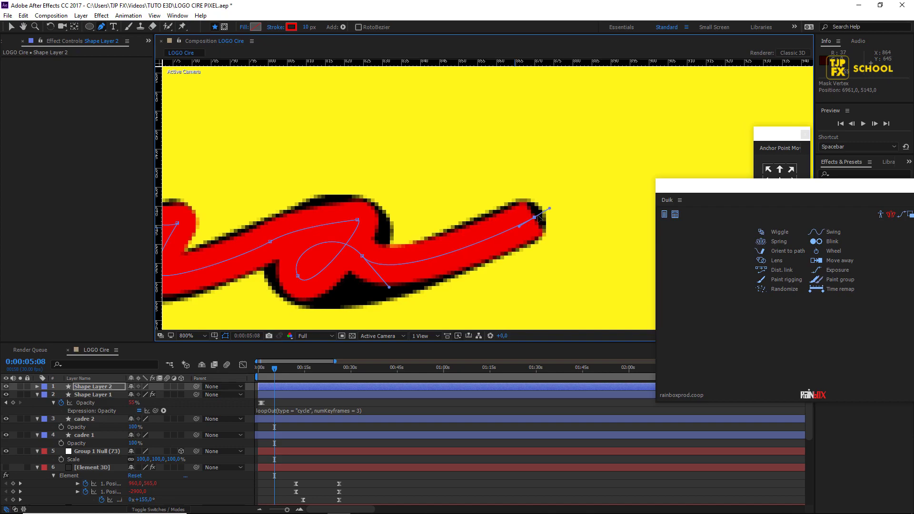
scroll(533, 219, down, 3)
scroll(445, 198, up, 2)
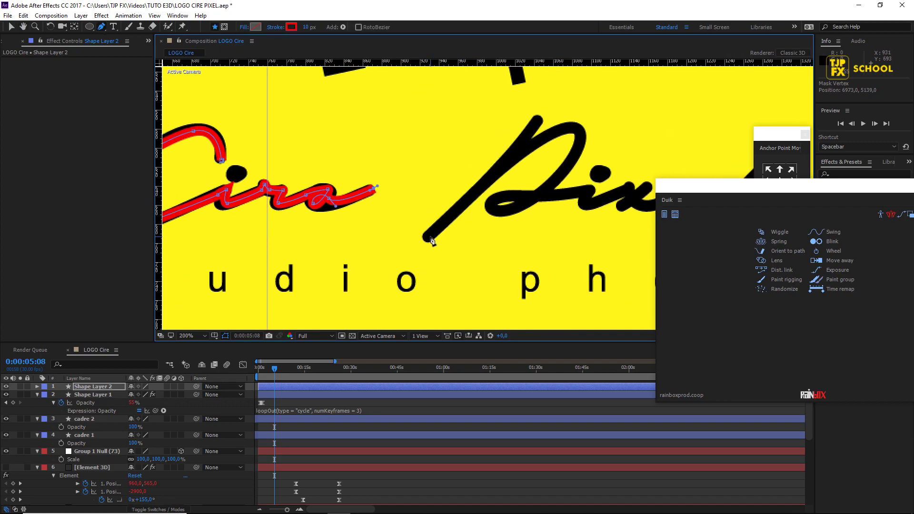
Start a second red path tracing the stem and loop of the P in Pixel.
click(429, 237)
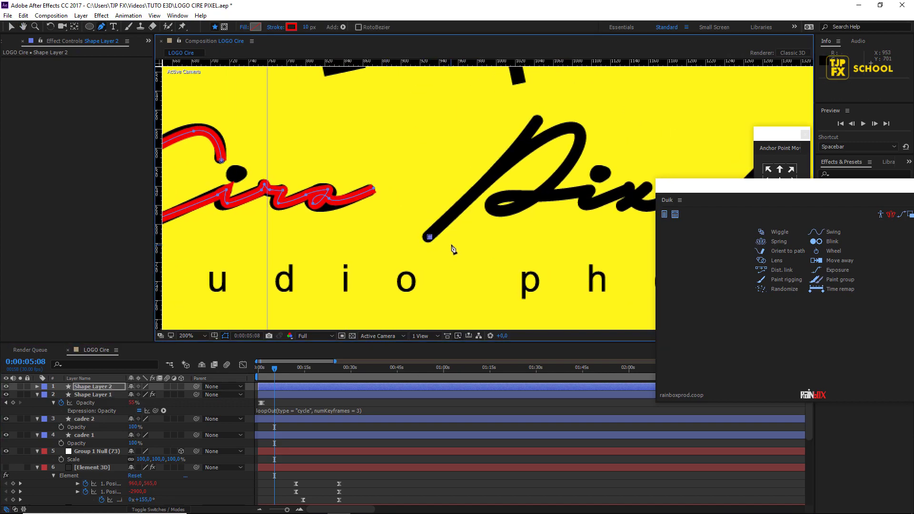
scroll(456, 249, up, 2)
scroll(490, 180, up, 1)
scroll(488, 176, down, 1)
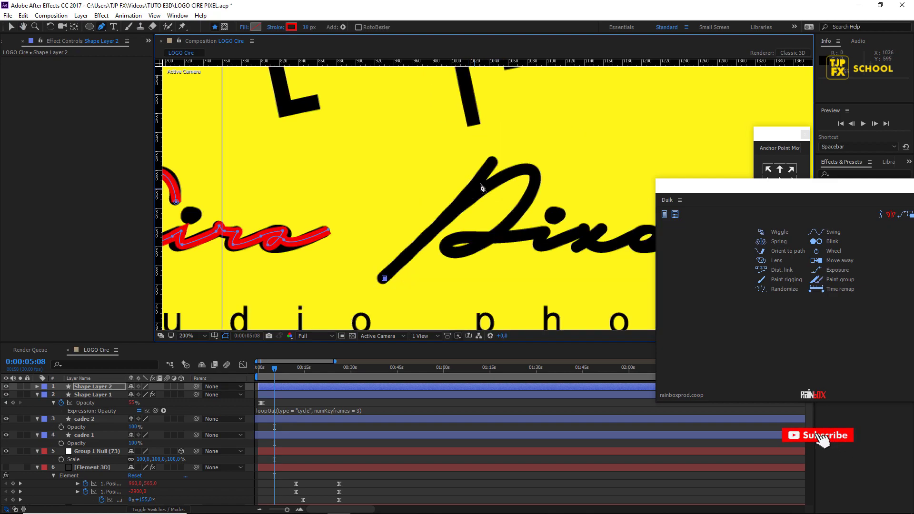
drag(487, 175, 495, 162)
scroll(490, 178, up, 2)
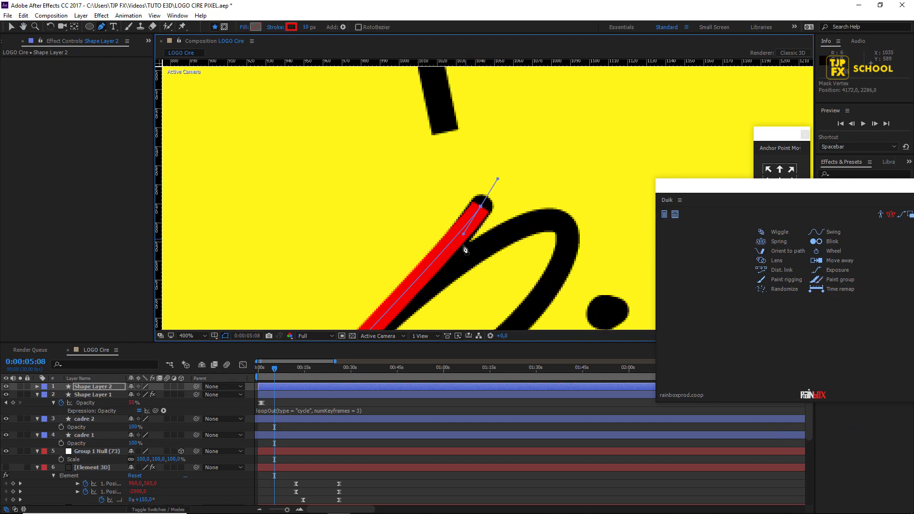
drag(456, 255, 456, 265)
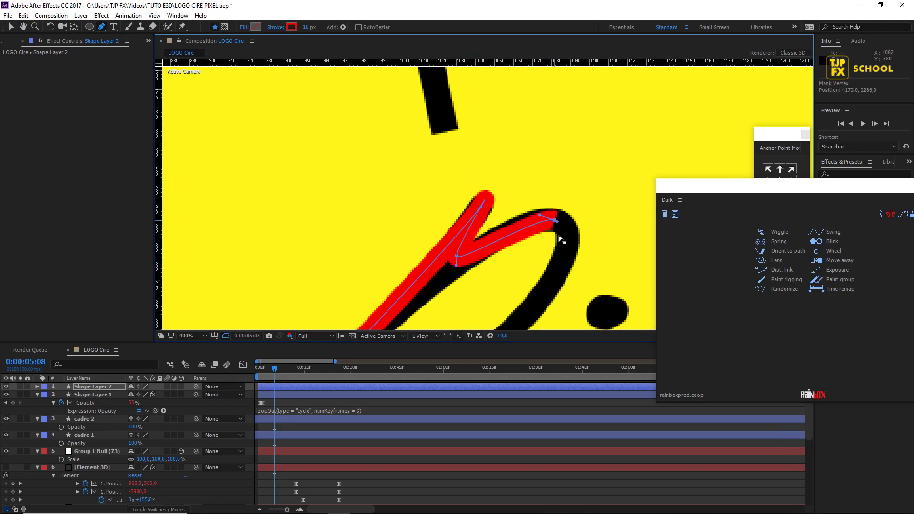
drag(553, 288, 529, 314)
scroll(544, 206, down, 3)
drag(539, 211, 539, 205)
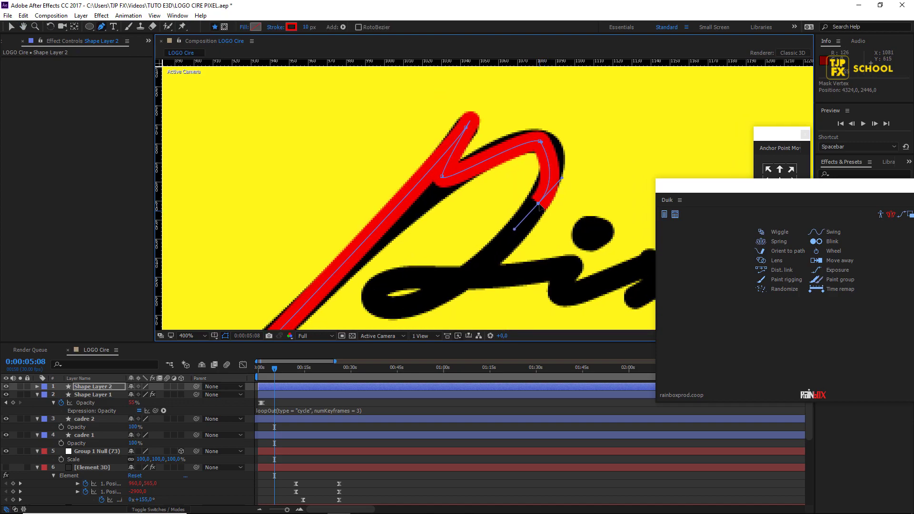
scroll(559, 166, down, 3)
drag(423, 269, 378, 291)
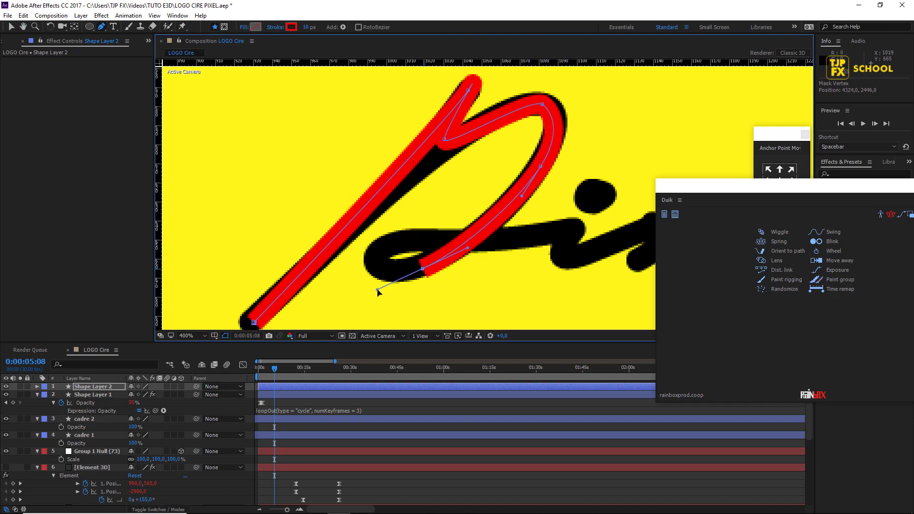
click(392, 245)
click(518, 235)
scroll(520, 239, right, 5)
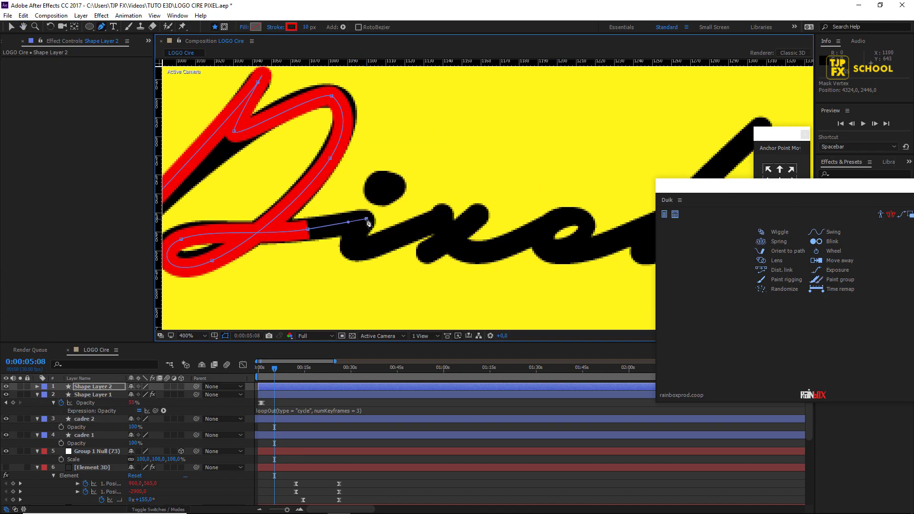
Extend the path through the i, x and e, redoing the curve over the e.
click(367, 217)
click(377, 246)
click(442, 214)
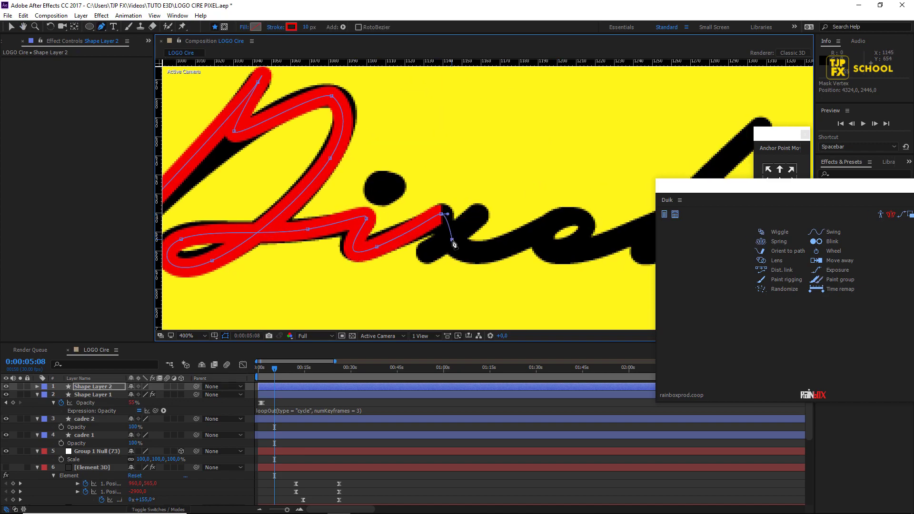
mouse_move(451, 240)
mouse_down()
mouse_move(467, 247)
mouse_move(478, 218)
mouse_up()
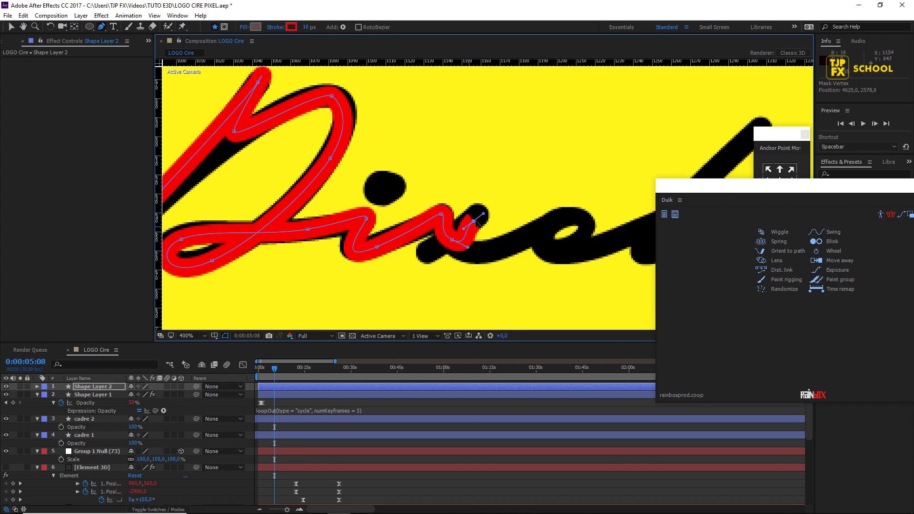
drag(433, 252, 421, 259)
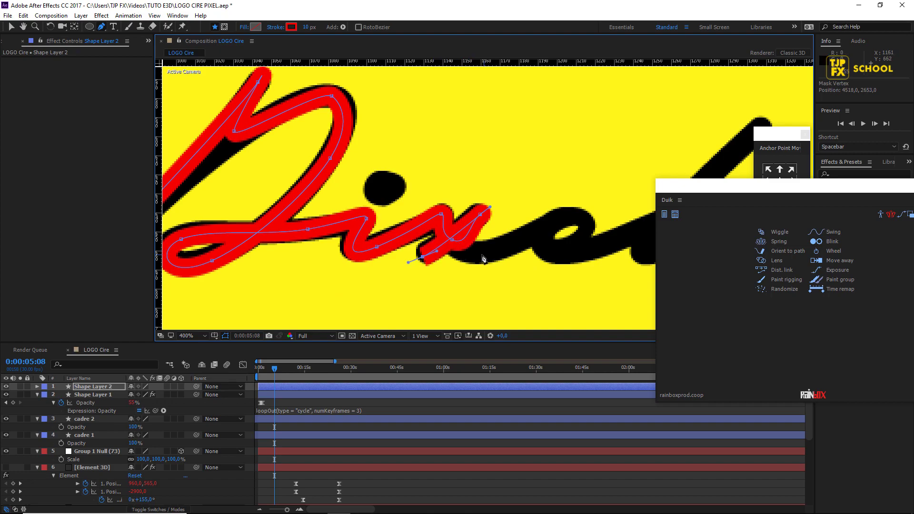
drag(481, 254, 498, 251)
drag(547, 222, 588, 228)
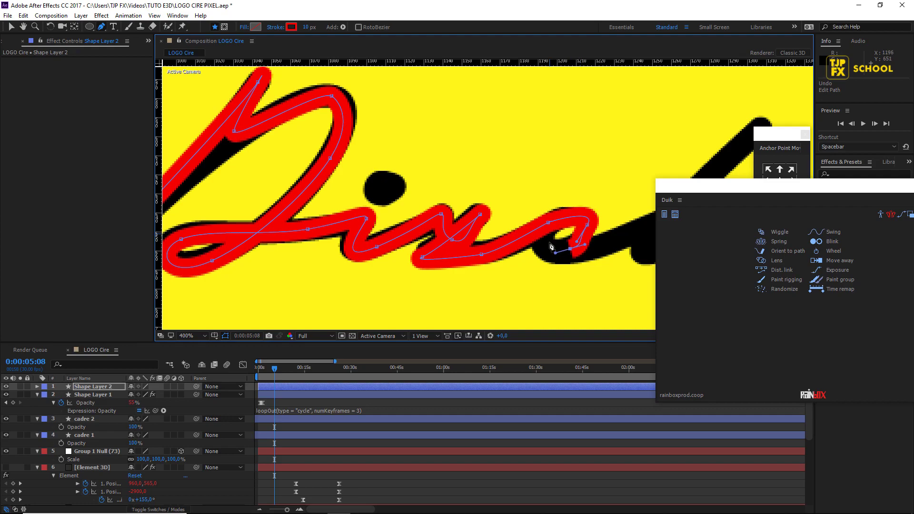
key(ctrl+z)
key(ctrl+z)
mouse_move(576, 245)
mouse_down()
mouse_move(583, 237)
mouse_move(556, 224)
mouse_move(630, 240)
mouse_up()
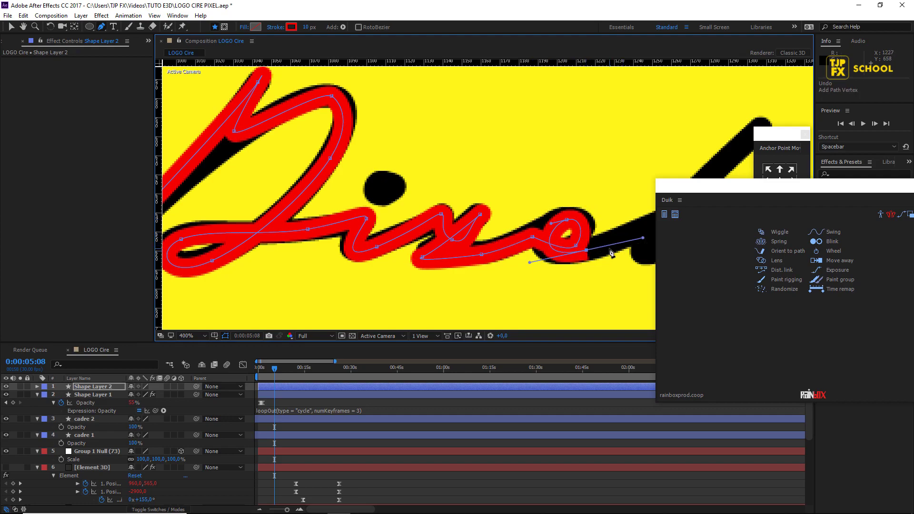
scroll(612, 252, right, 5)
Finish the path up the long diagonal of the l to its tip.
drag(497, 147, 532, 105)
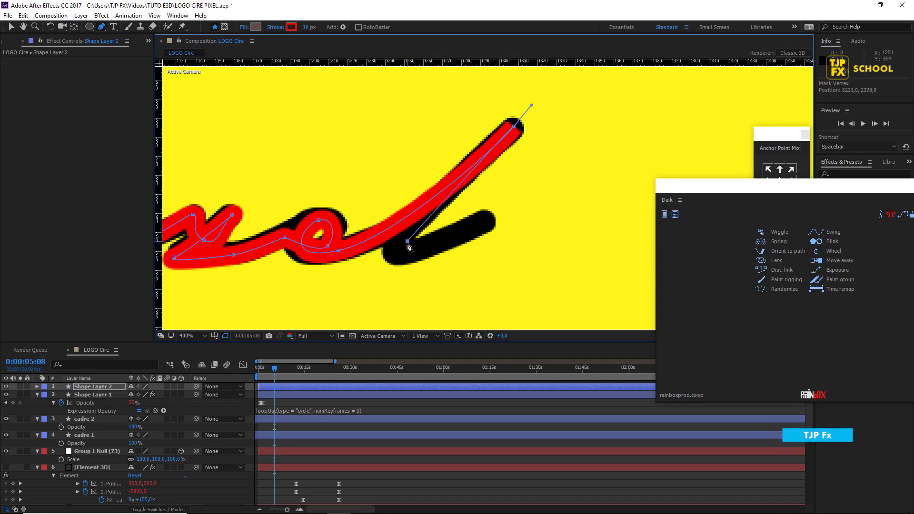
mouse_move(407, 241)
mouse_down()
mouse_move(403, 258)
mouse_move(476, 226)
mouse_up()
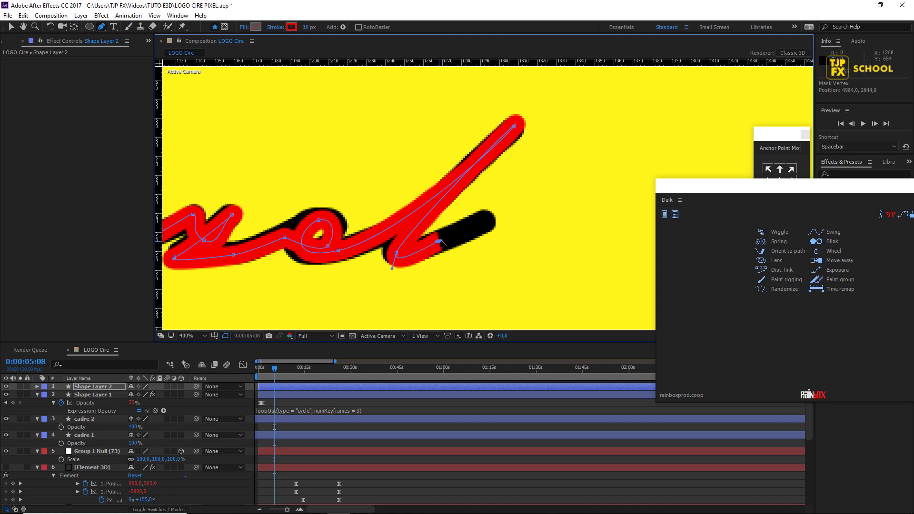
click(488, 221)
scroll(486, 221, down, 4)
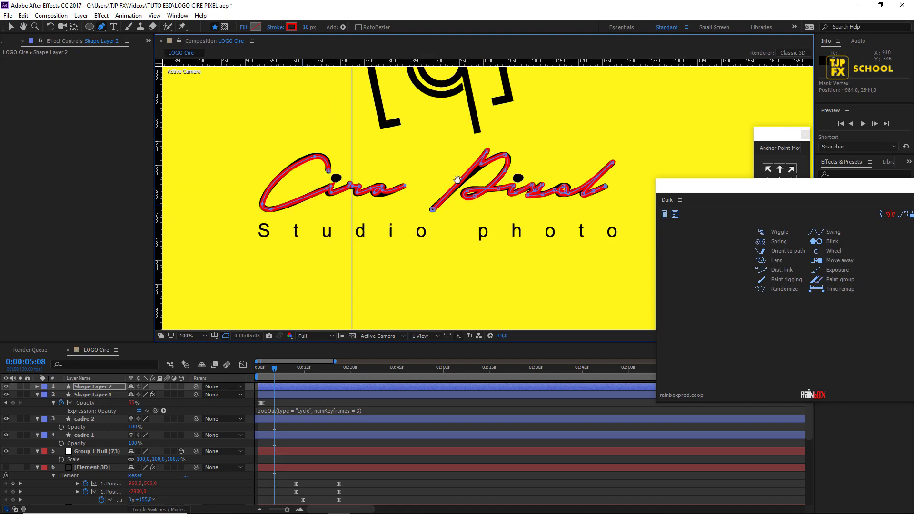
scroll(352, 248, up, 2)
scroll(352, 249, down, 2)
scroll(383, 241, up, 2)
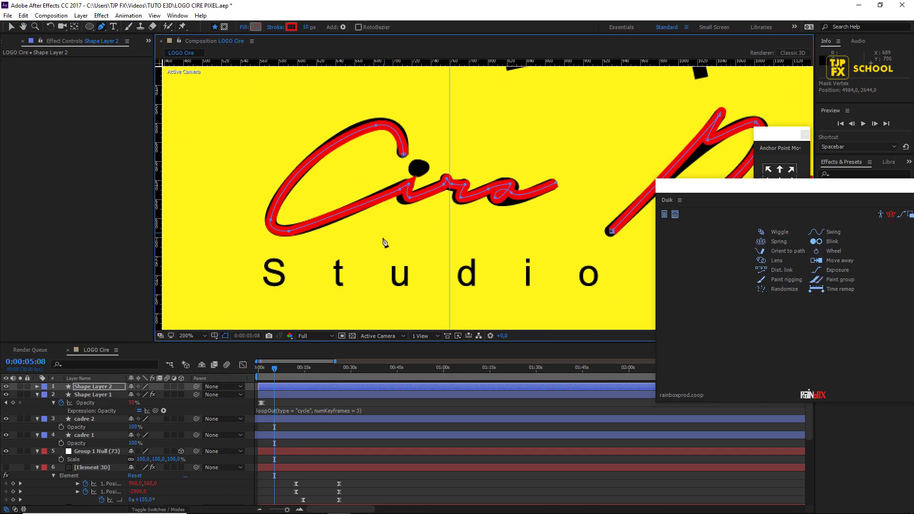
scroll(488, 230, down, 2)
Solo Shape Layer 2 and expand its properties.
click(20, 386)
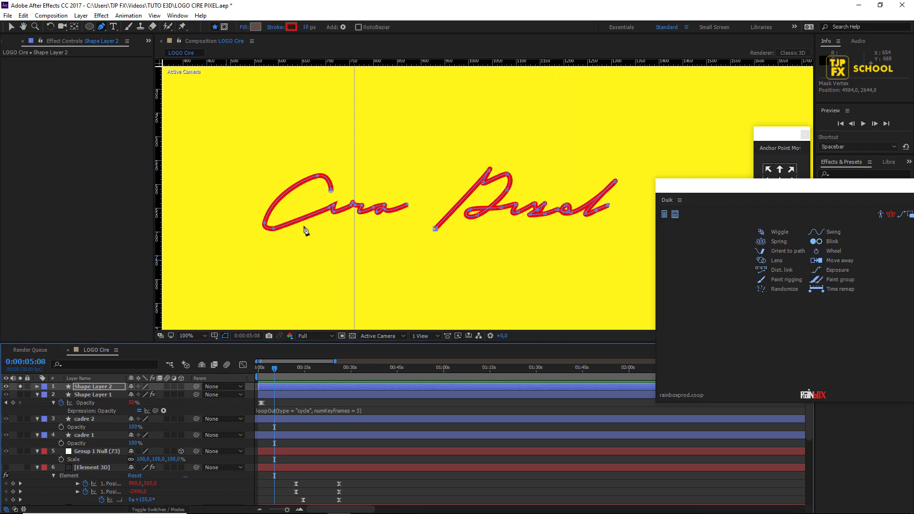
scroll(304, 200, up, 4)
click(37, 386)
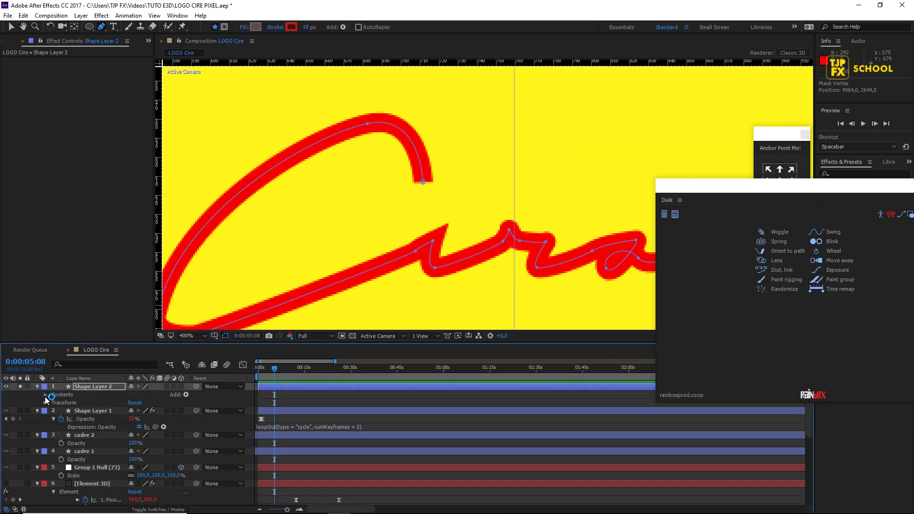
Set Shape 1's stroke Line Cap and Line Join to Round.
click(45, 395)
click(54, 411)
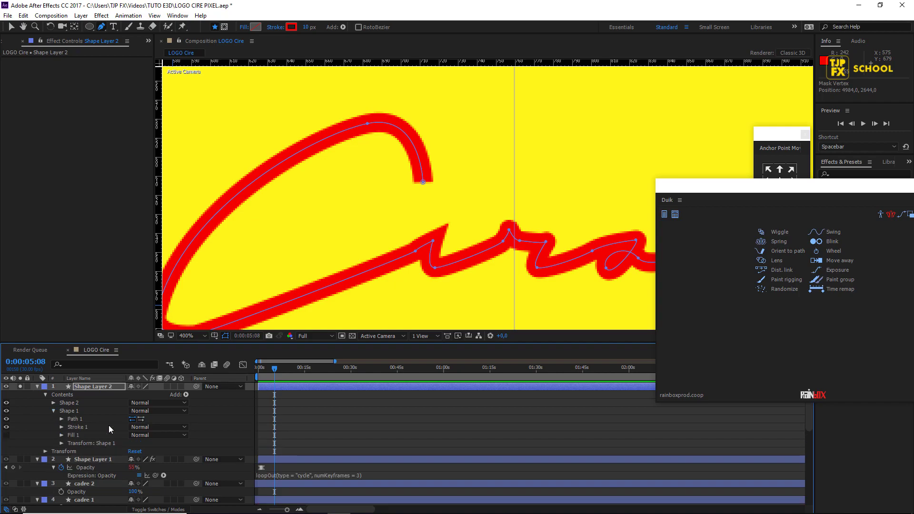
click(61, 427)
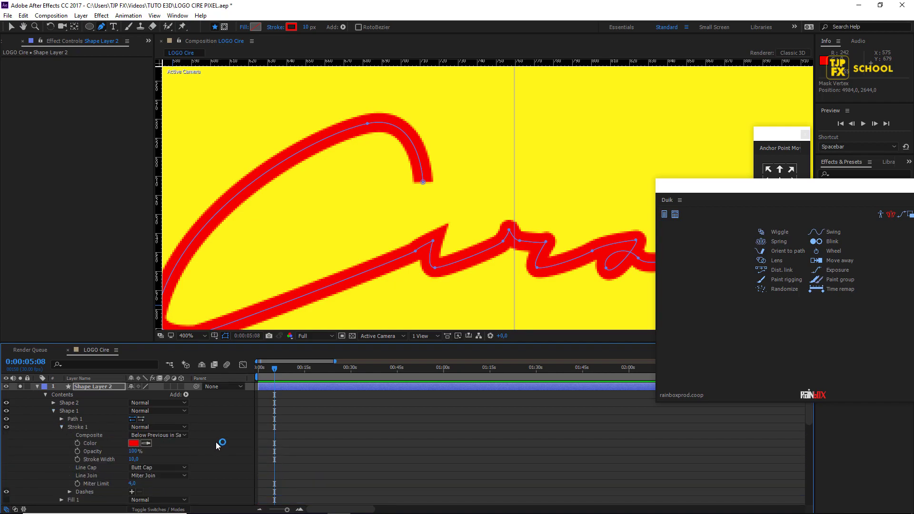
scroll(217, 445, down, 3)
click(184, 443)
click(176, 460)
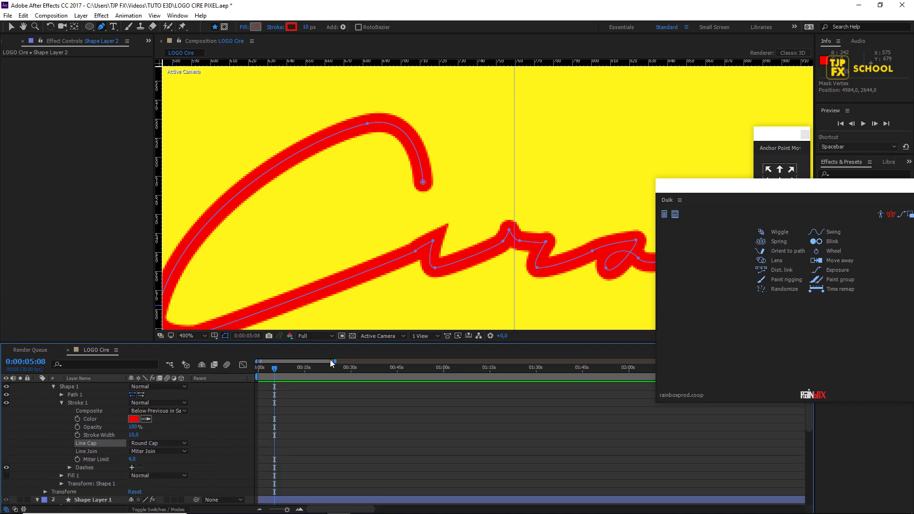
scroll(422, 222, down, 2)
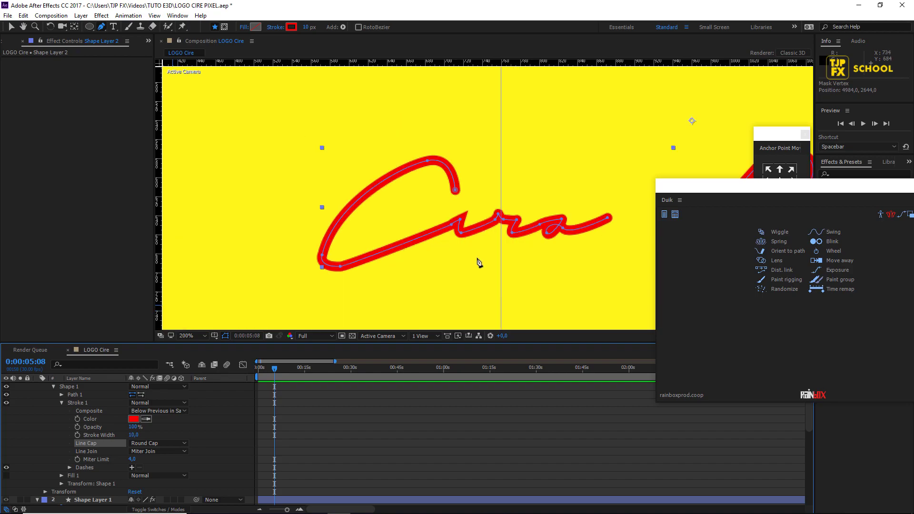
click(163, 452)
click(152, 474)
Set Shape 2's stroke Line Cap and Line Join to Round as well.
drag(427, 221, 254, 216)
scroll(46, 407, up, 2)
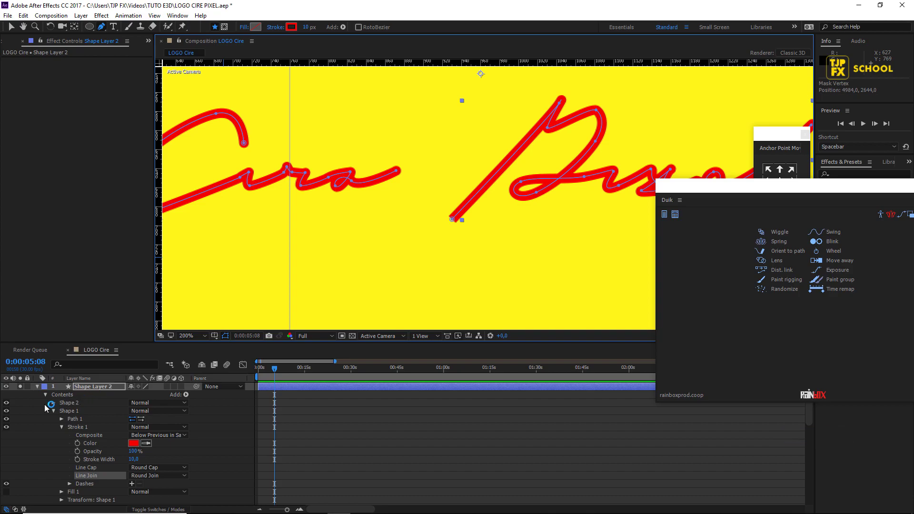
click(54, 403)
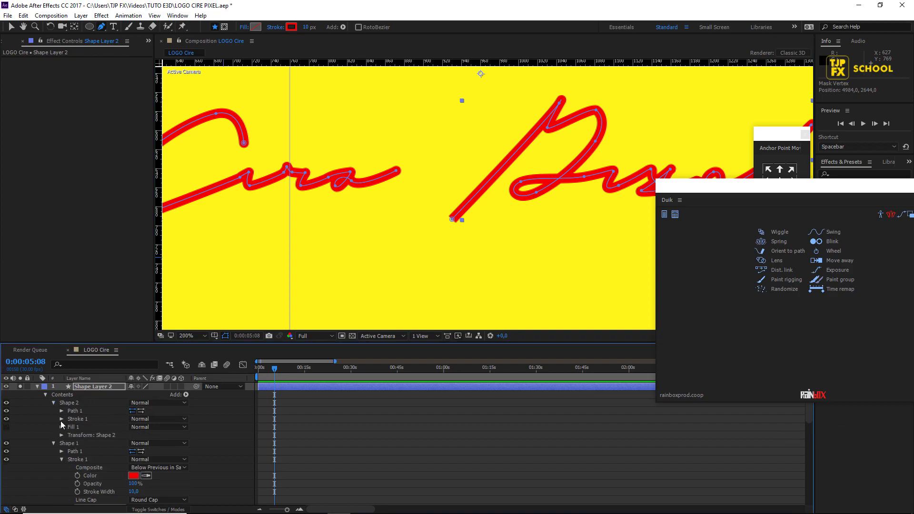
click(62, 418)
click(166, 461)
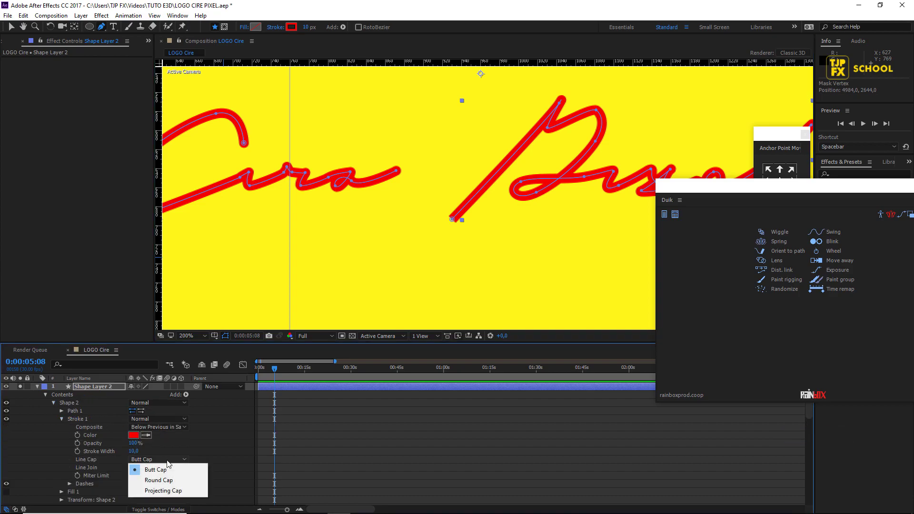
click(169, 478)
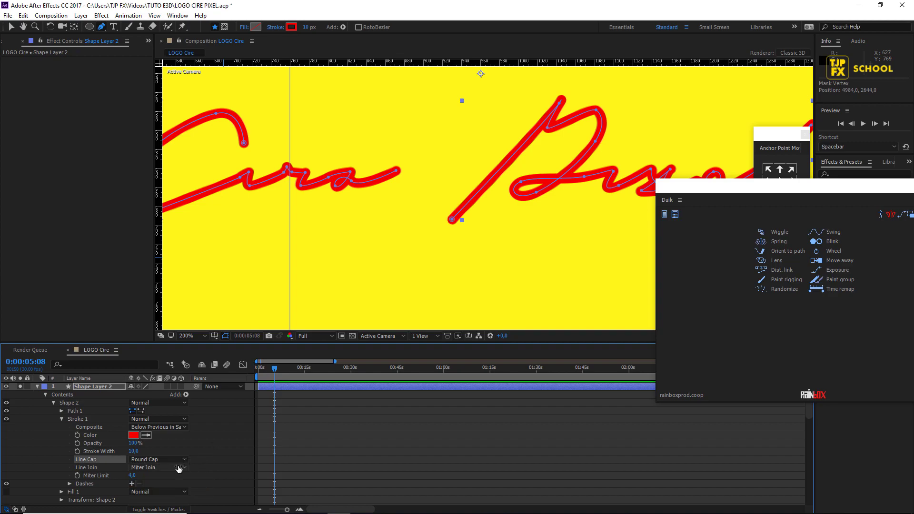
click(178, 468)
click(177, 485)
Change the stroke colour of both Shape 2 and Shape 1 from red to black.
key(comma)
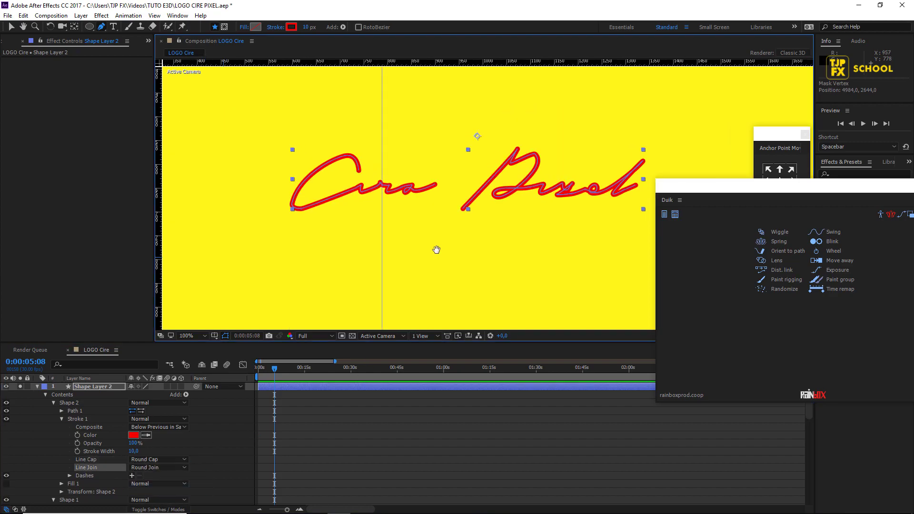
drag(436, 249, 352, 249)
key(period)
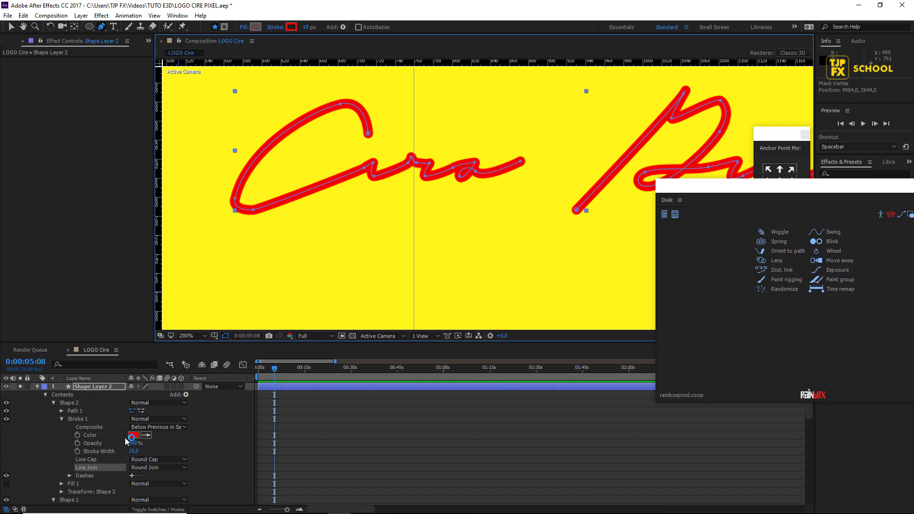
click(135, 436)
click(180, 409)
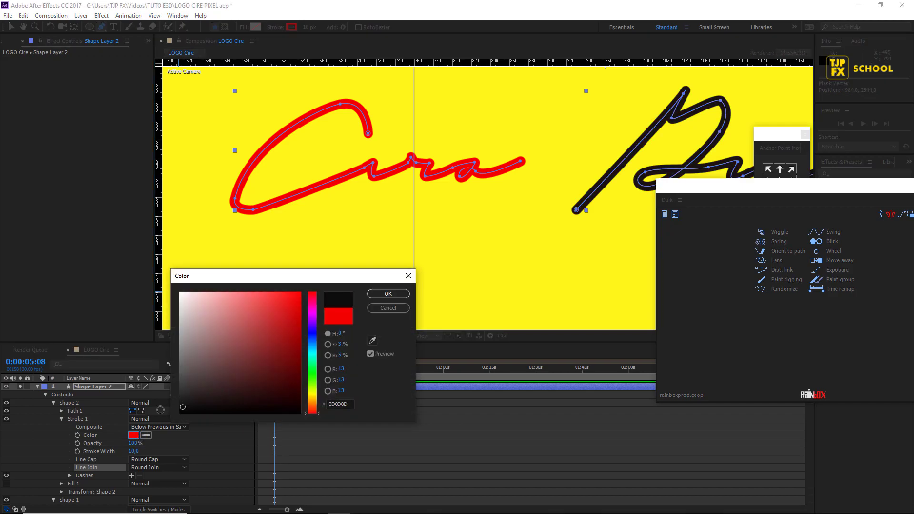
click(388, 294)
scroll(186, 452, down, 3)
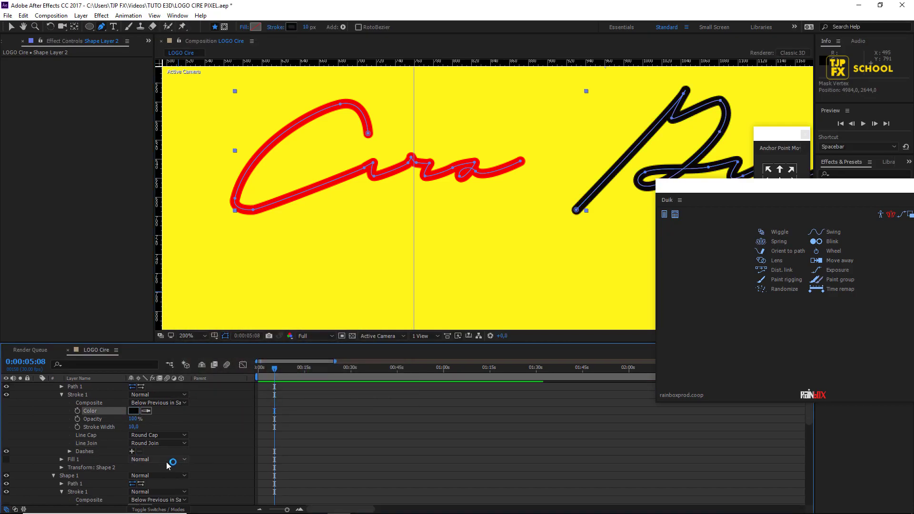
click(134, 459)
click(180, 410)
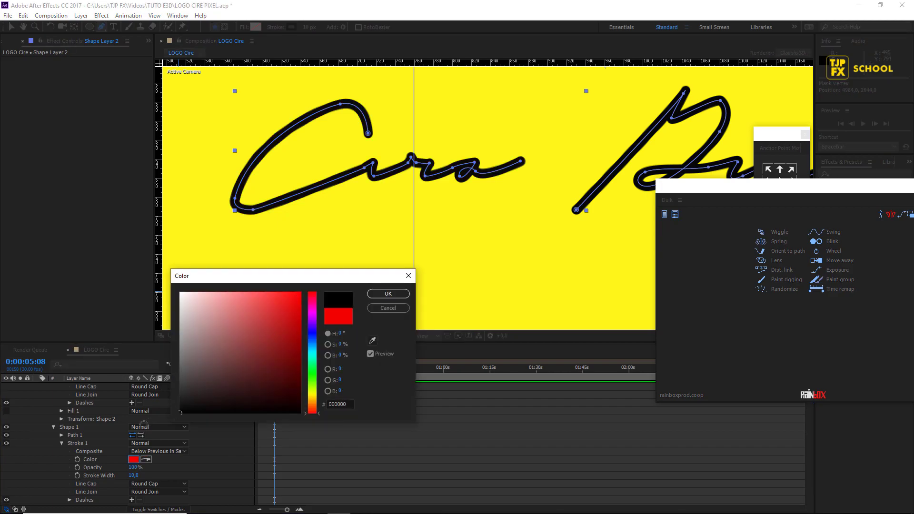
click(388, 293)
Re-expand Shape Layer 2's contents down to Shape 1 to add an operator.
scroll(176, 415, up, 3)
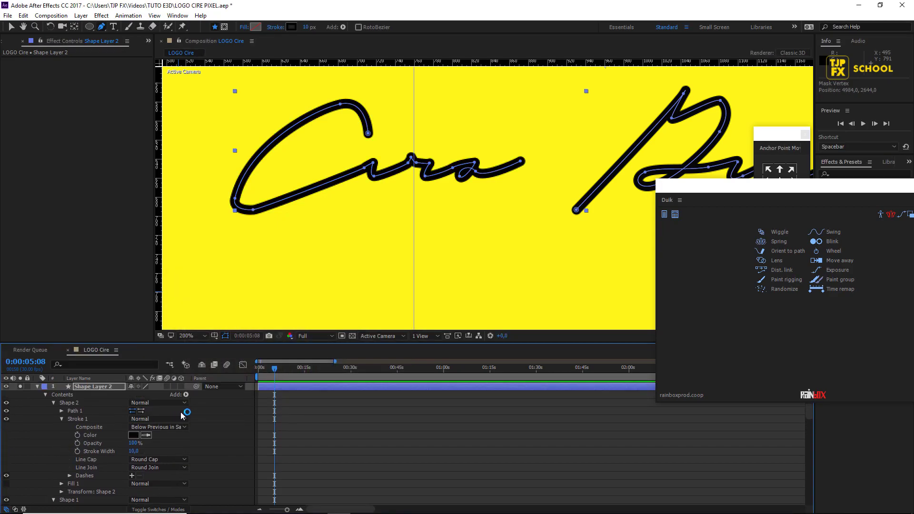
key(u)
click(36, 388)
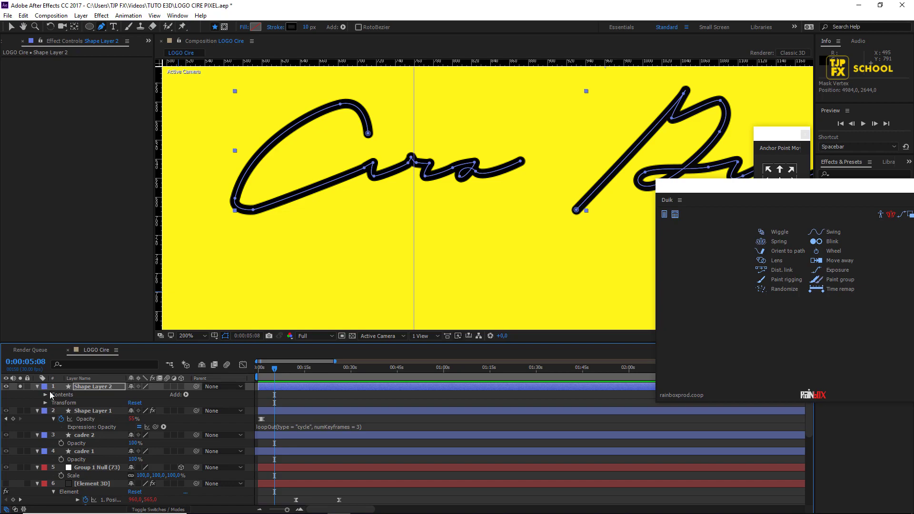
click(46, 395)
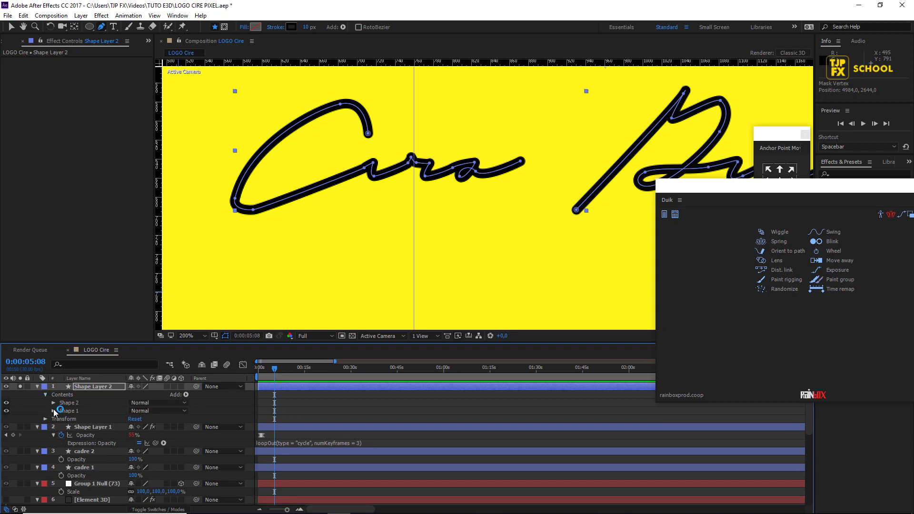
click(53, 411)
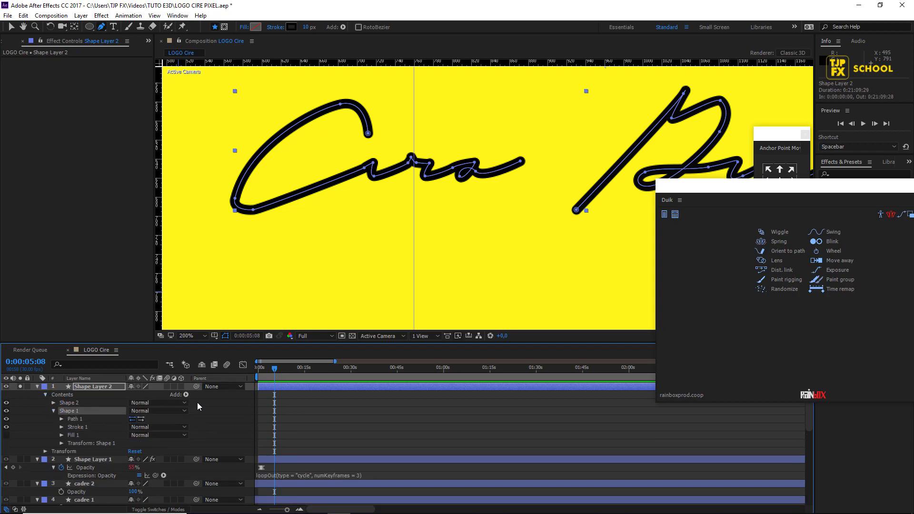
click(186, 395)
Add Trim Paths 1 to Shape 1 and keyframe its End at 100% and 0%.
click(214, 349)
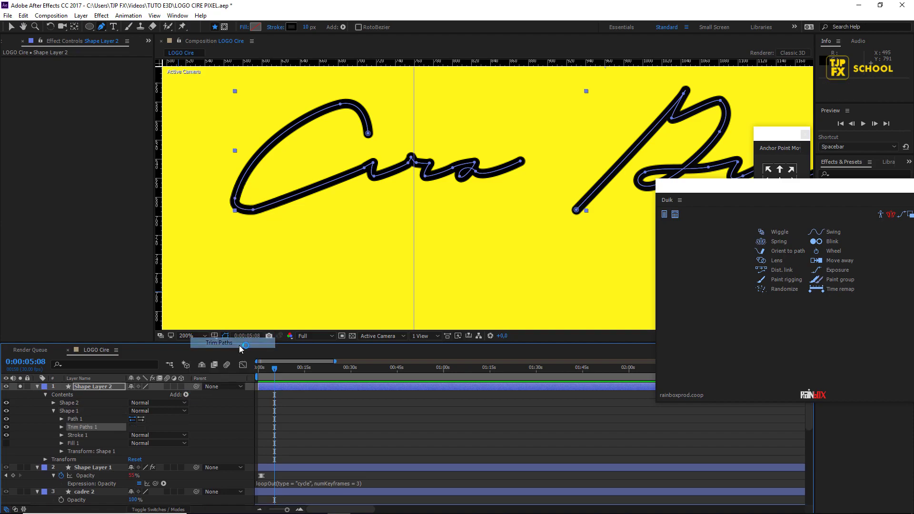
click(61, 427)
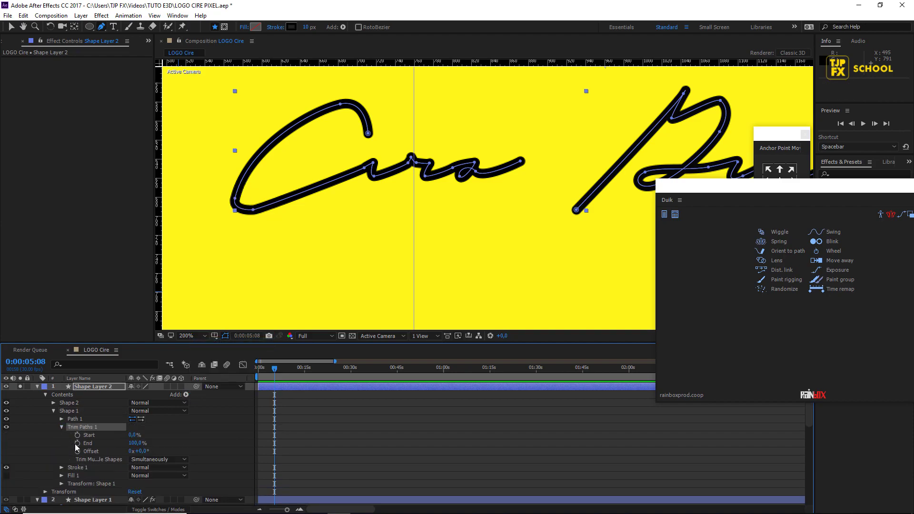
click(281, 373)
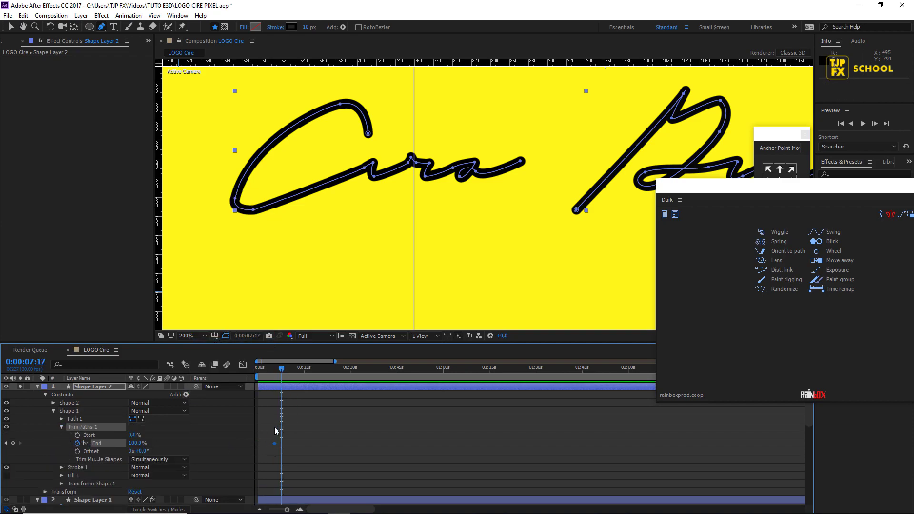
click(280, 443)
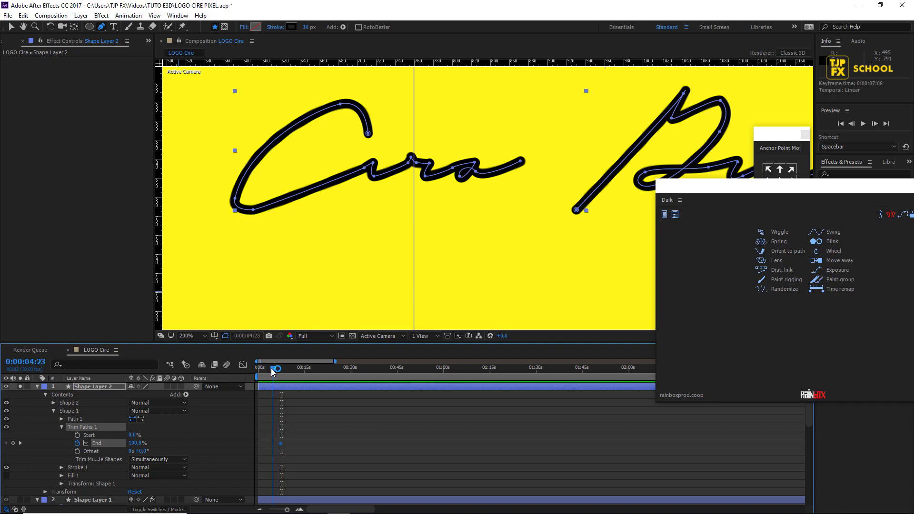
text(0)
key(Return)
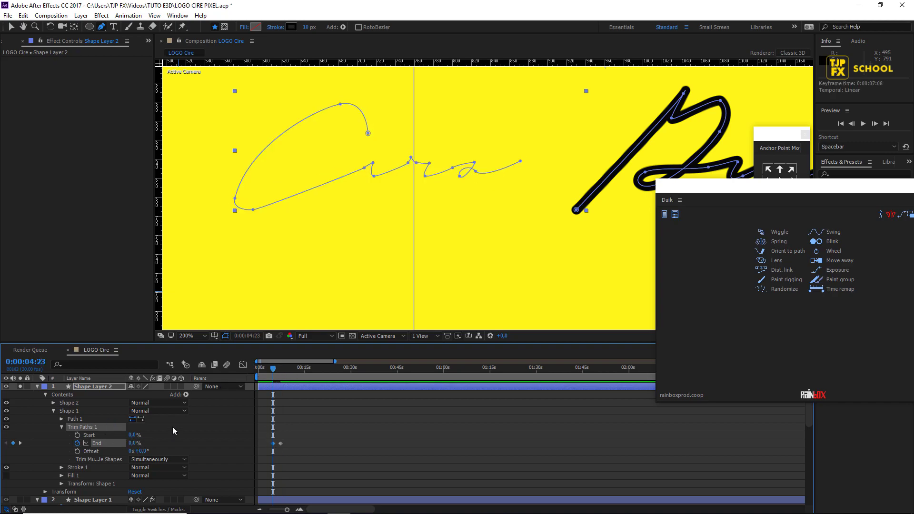
key(space)
Move the End keyframe earlier and apply Easy Ease to both End keyframes.
key(space)
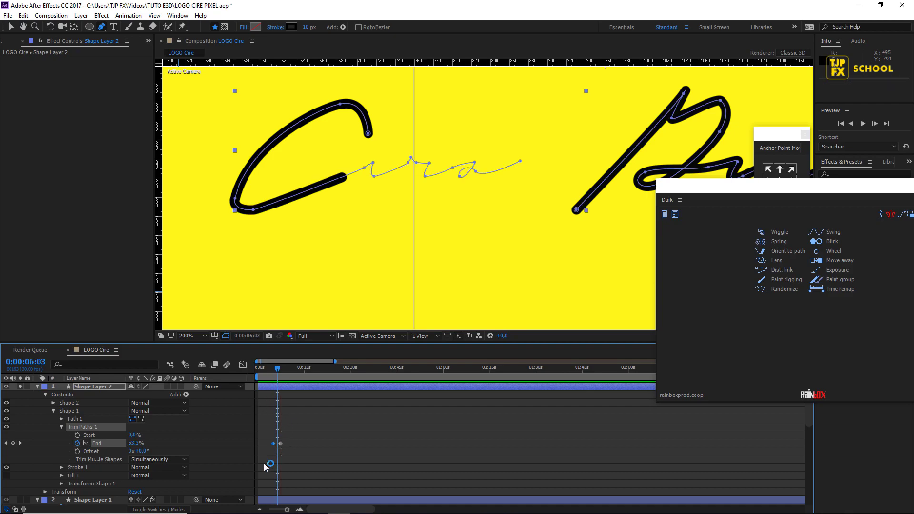
scroll(276, 452, up, 3)
drag(361, 443, 297, 447)
click(304, 376)
key(space)
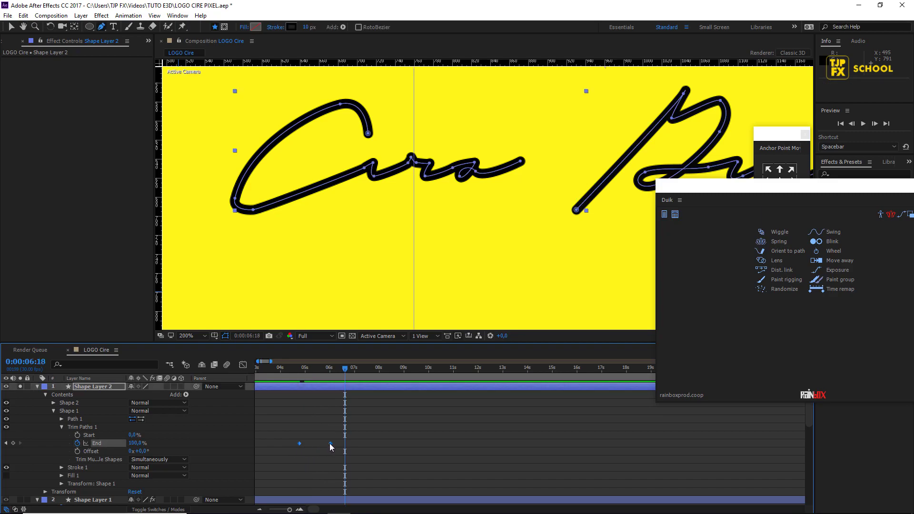
right_click(328, 445)
mouse_move(381, 437)
click(480, 382)
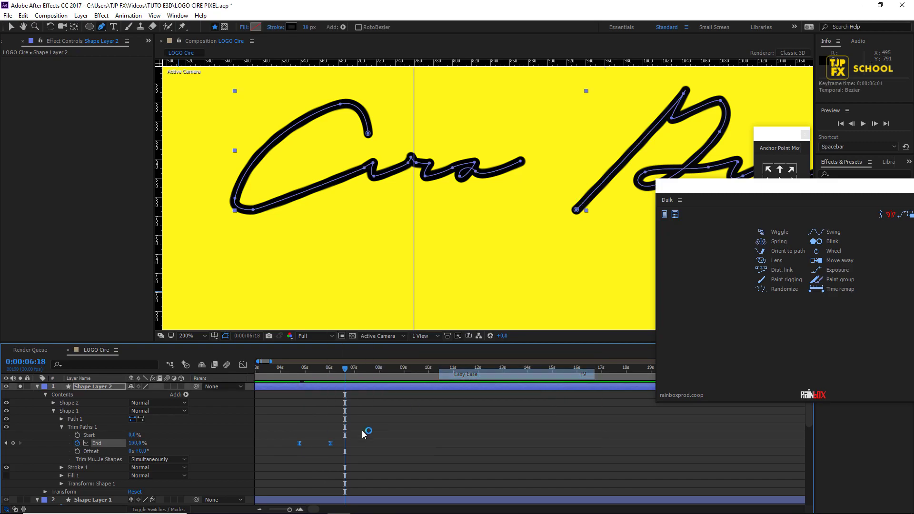
click(88, 427)
Copy Trim Paths 1 with property links and paste it into Shape 2.
click(24, 16)
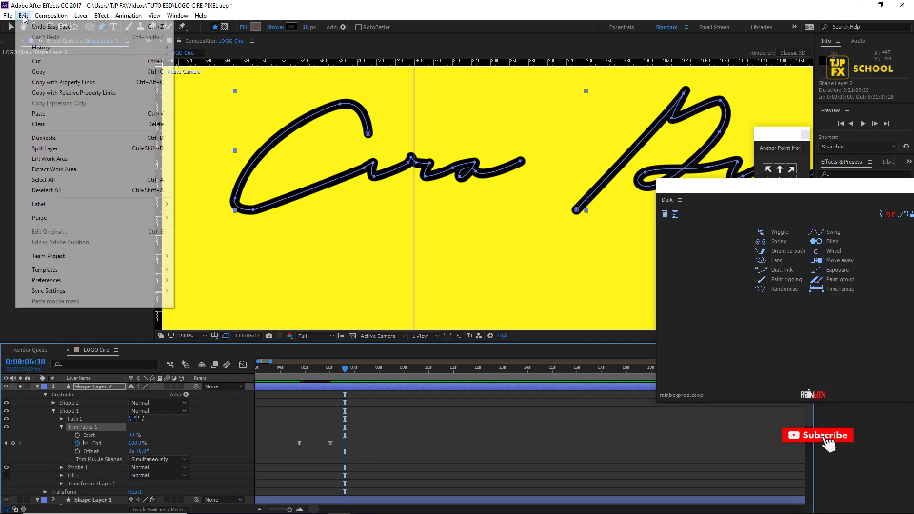
click(57, 80)
click(70, 404)
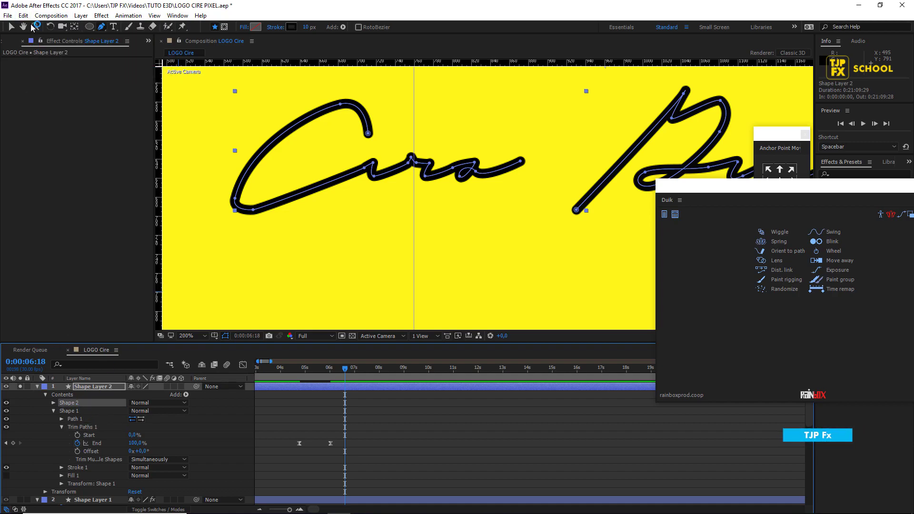
click(23, 16)
click(52, 116)
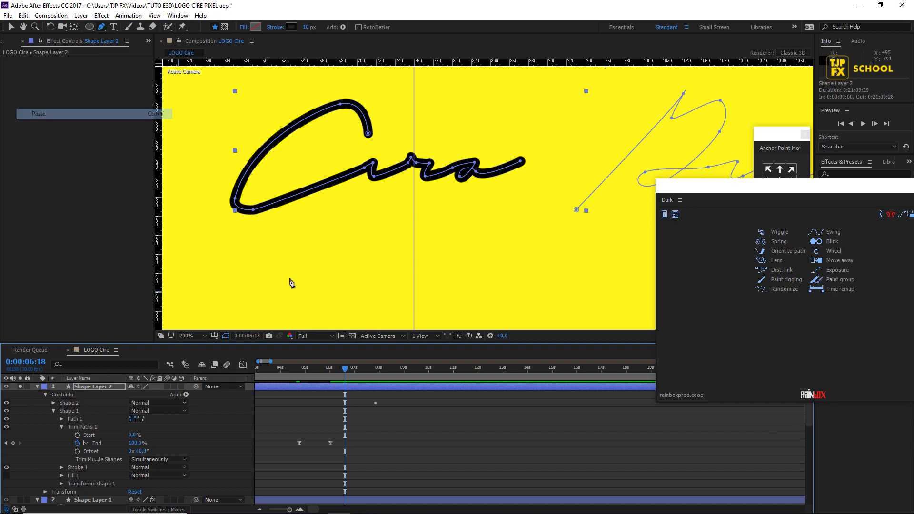
Shift Shape Layer 2's End keyframes earlier and preview the write-on from 05:00.
key(u)
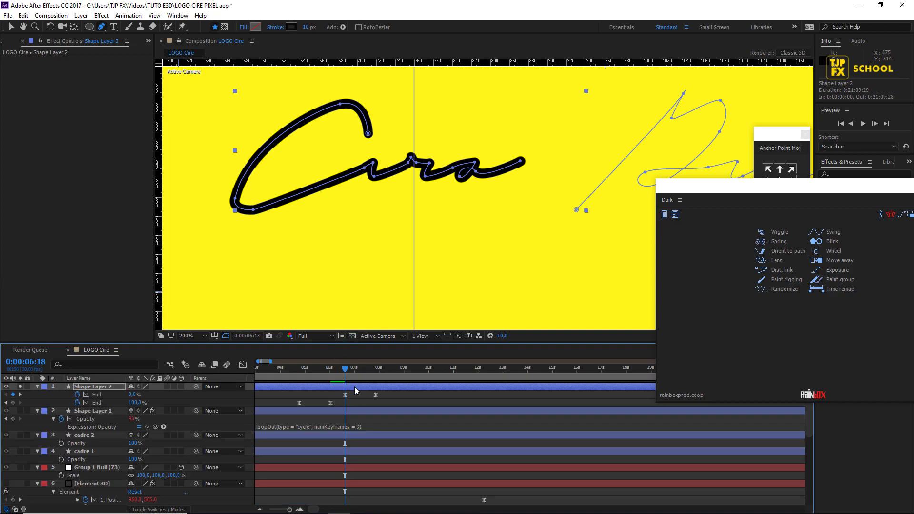
drag(395, 393, 326, 397)
click(301, 376)
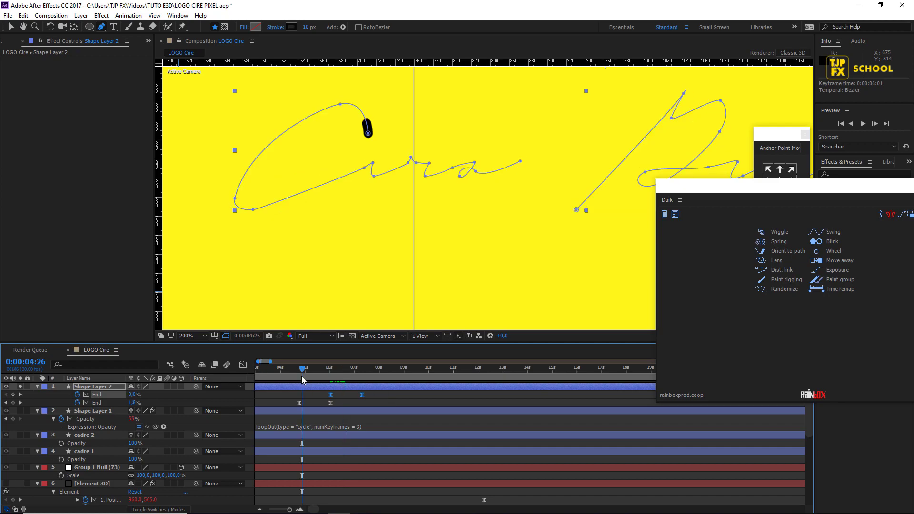
key(space)
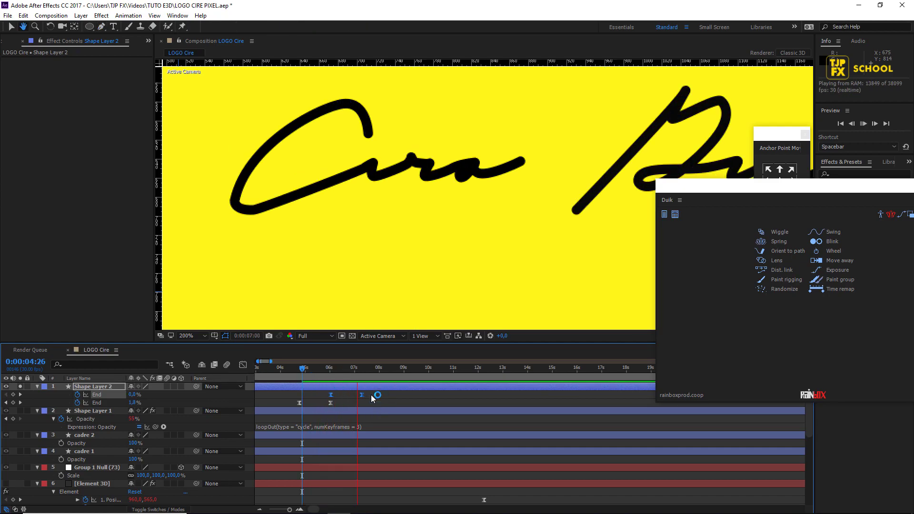
key(space)
click(306, 375)
key(space)
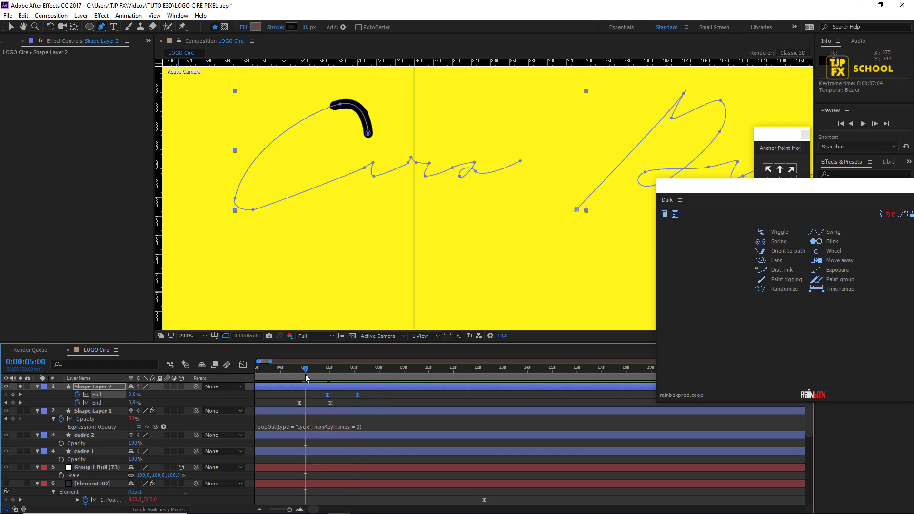
key(space)
scroll(490, 286, down, 2)
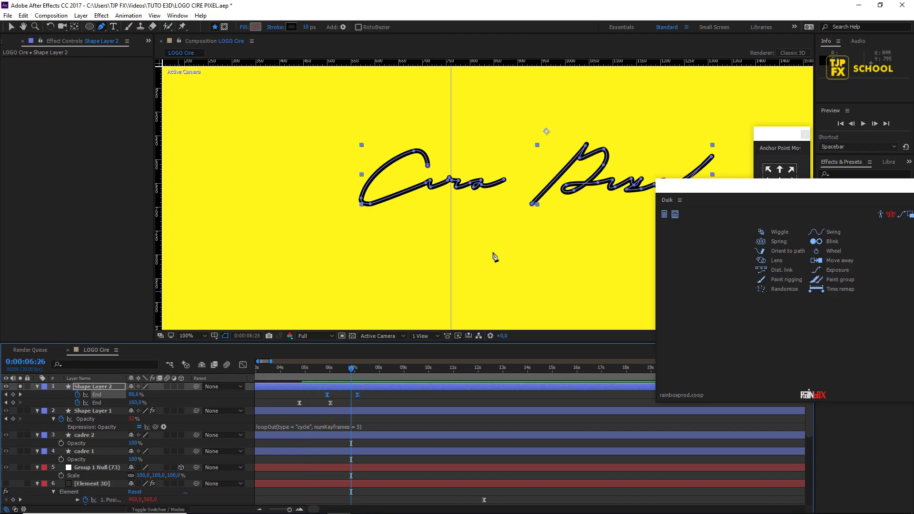
Preview the write-on from about 05:00 and 04:20, saving the project in between.
click(301, 373)
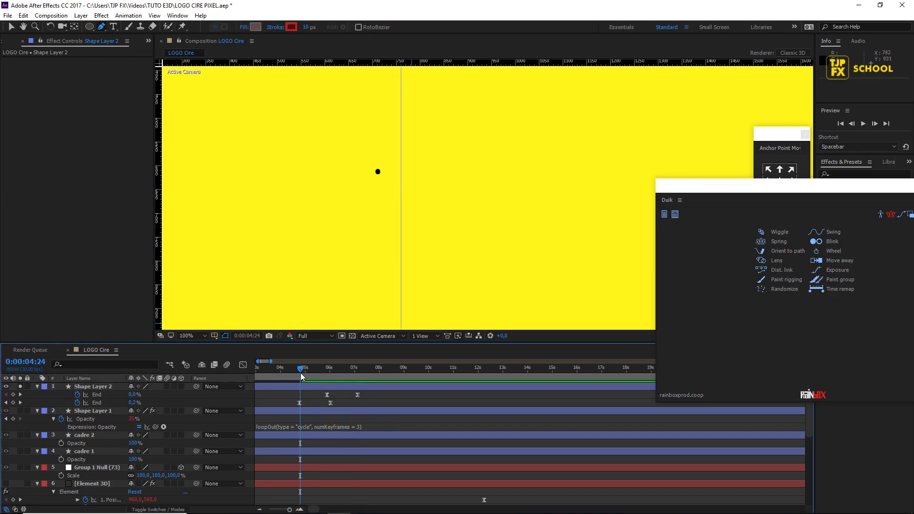
key(space)
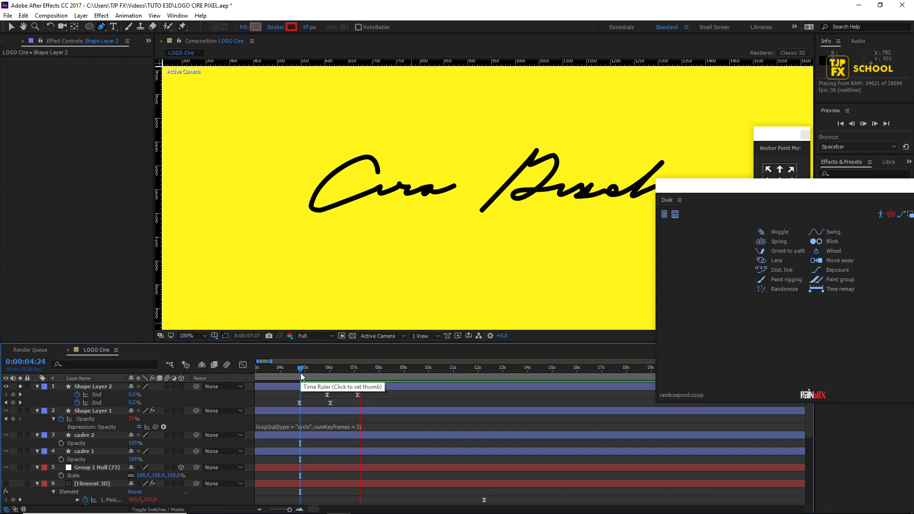
key(space)
key(ctrl+s)
drag(533, 249, 456, 242)
key(g)
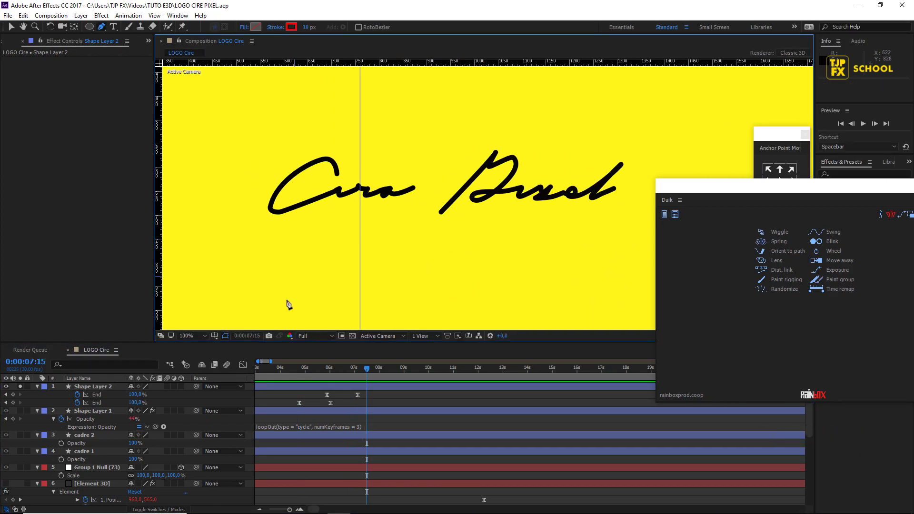
click(299, 376)
key(space)
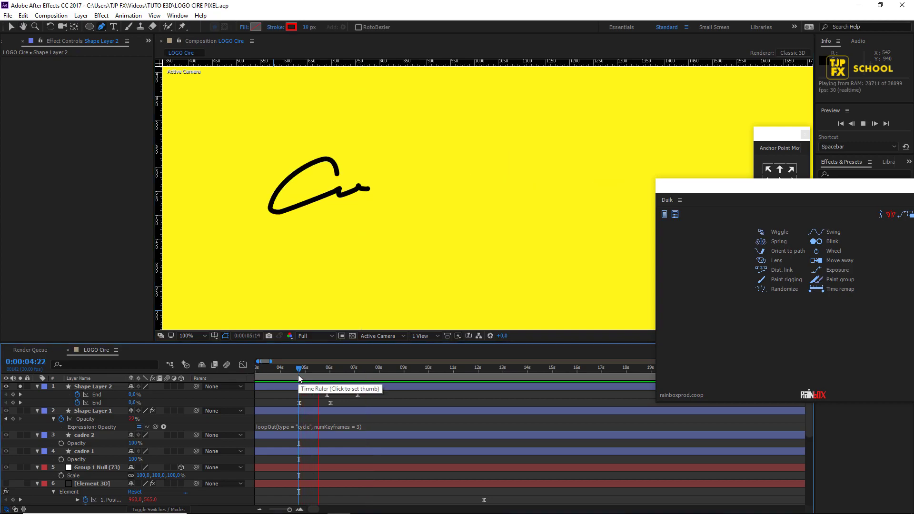
key(space)
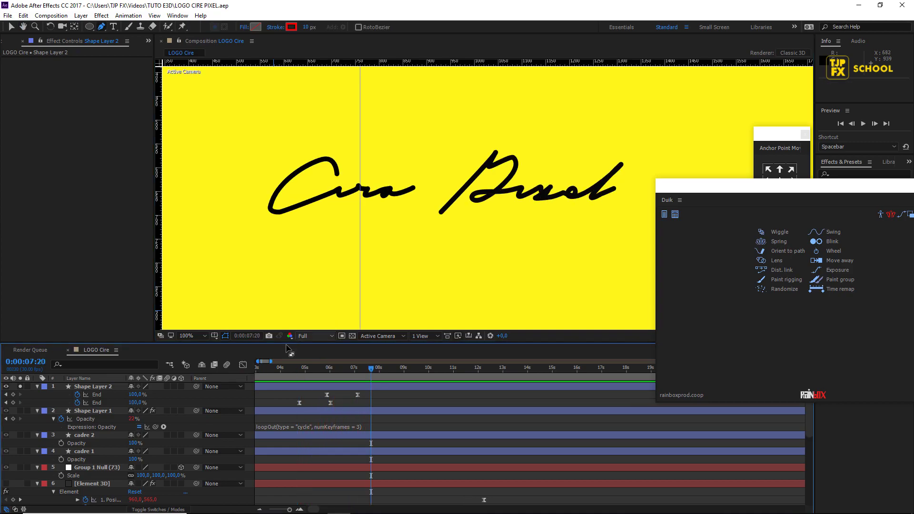
Replay the handwriting from 05:06, then duplicate Shape Layer 2 into Shape Layer 3.
click(309, 371)
key(space)
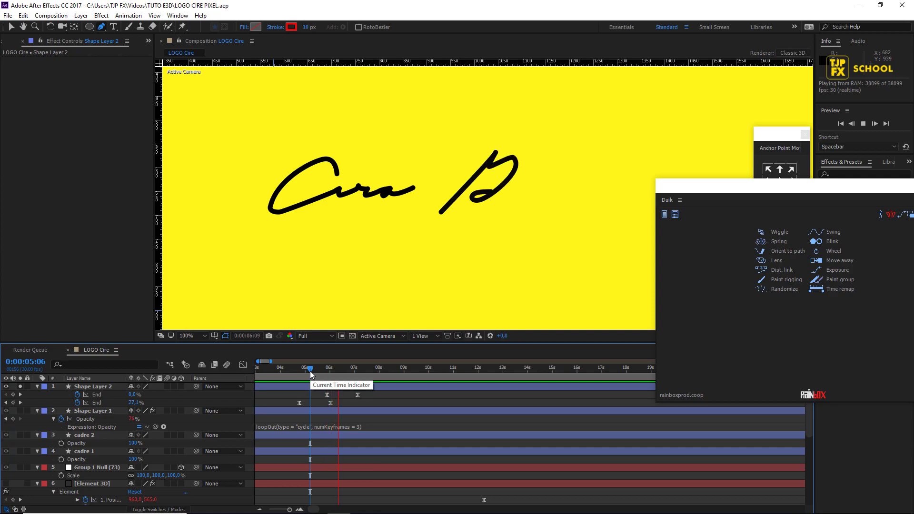
key(space)
key(g)
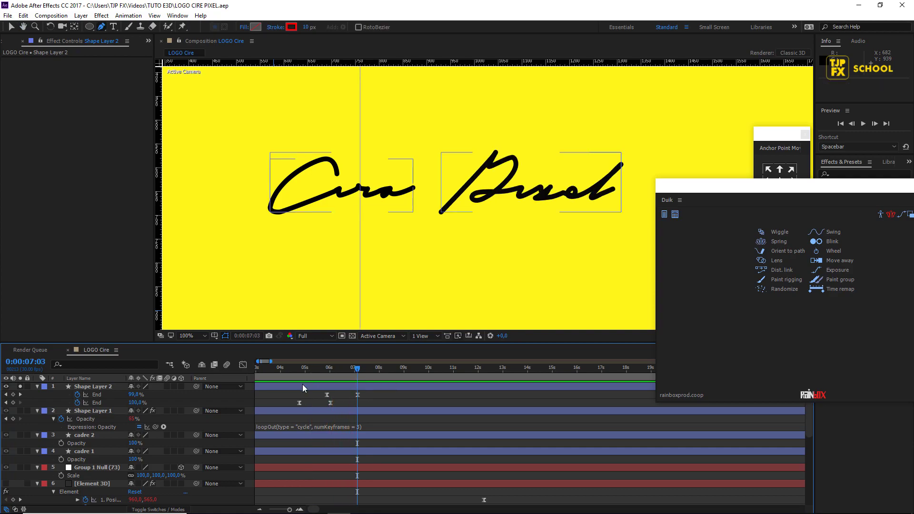
click(303, 385)
key(ctrl+d)
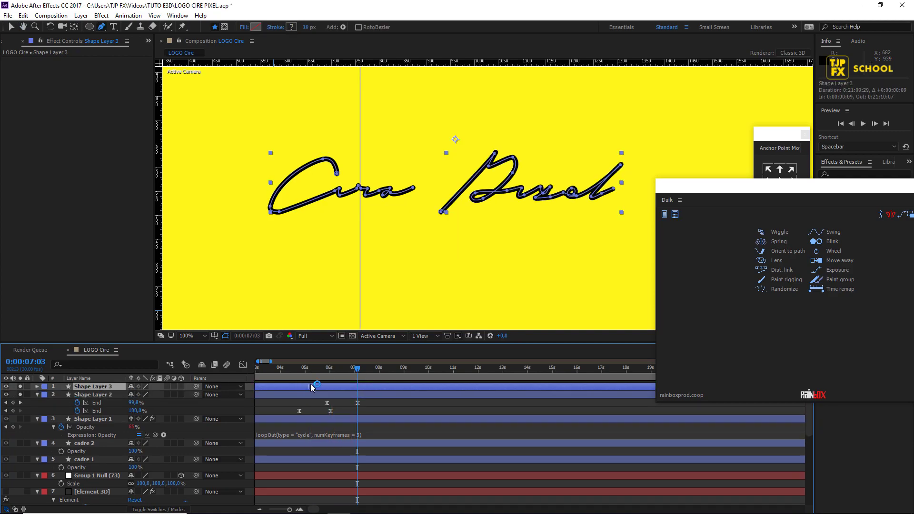
Delay Shape Layer 3 by one frame and give it a red FF0000 Fill effect.
drag(311, 387, 313, 386)
right_click(65, 68)
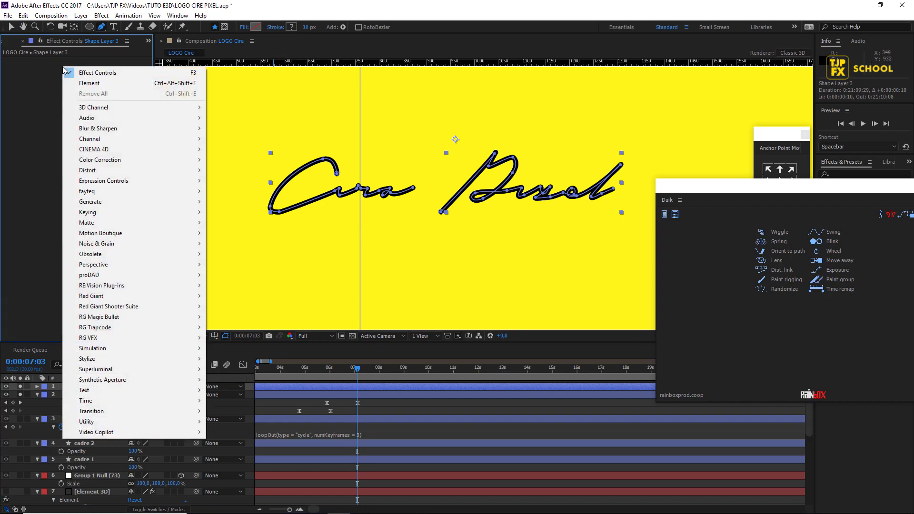
mouse_move(144, 202)
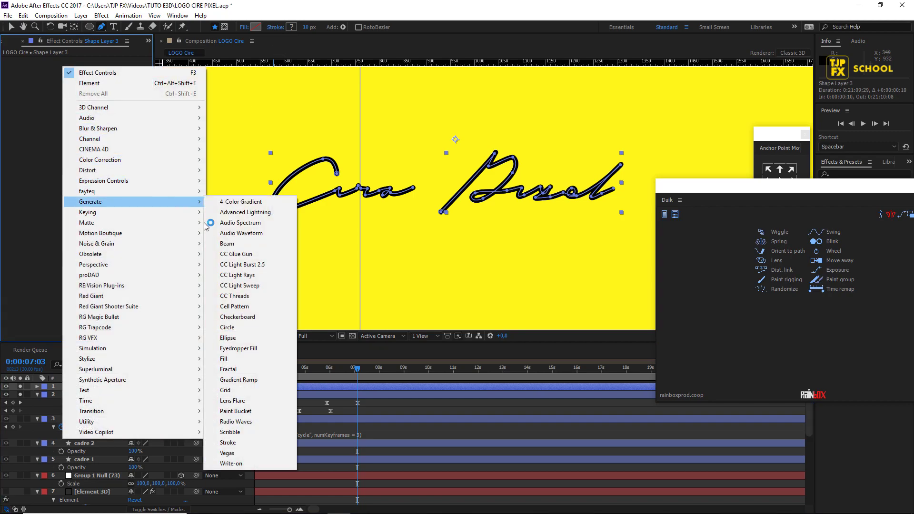
click(235, 360)
scroll(347, 191, up, 2)
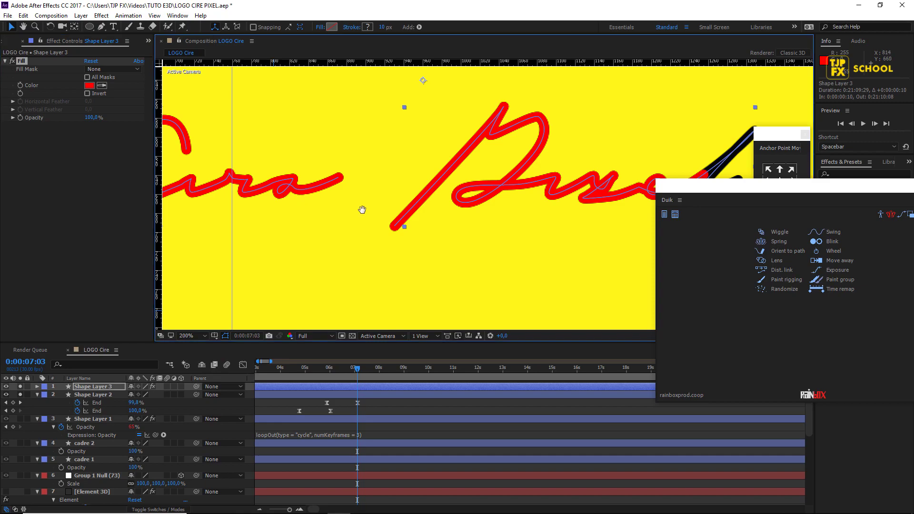
click(89, 86)
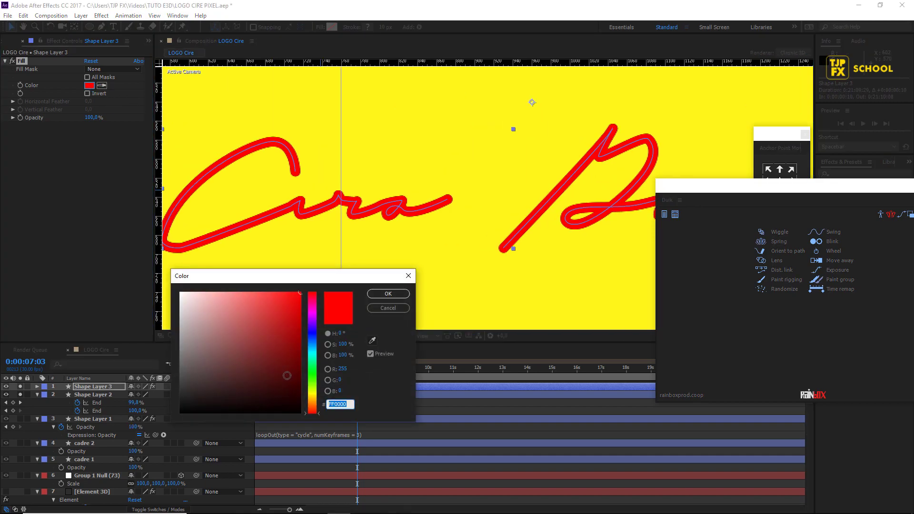
click(388, 293)
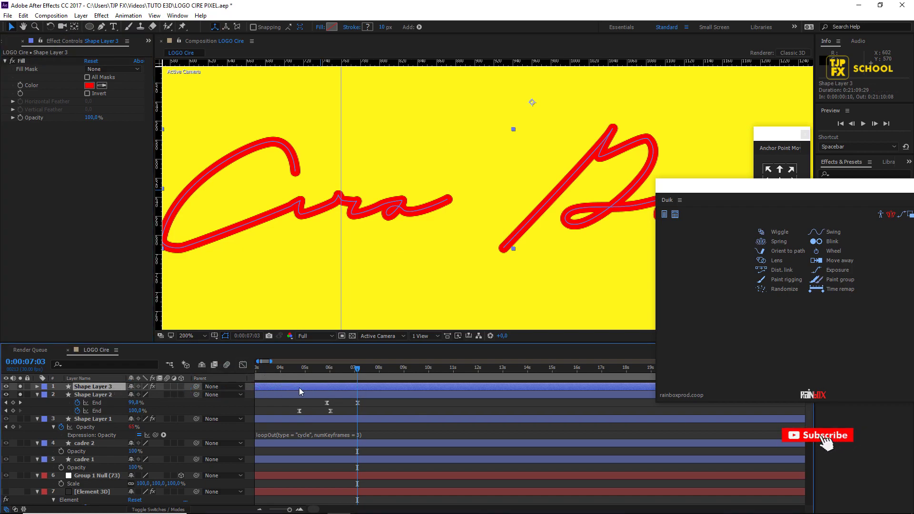
Duplicate it as Shape Layer 4, start it several frames later, and delete its Fill so it stays black.
key(ctrl+d)
drag(300, 387, 311, 387)
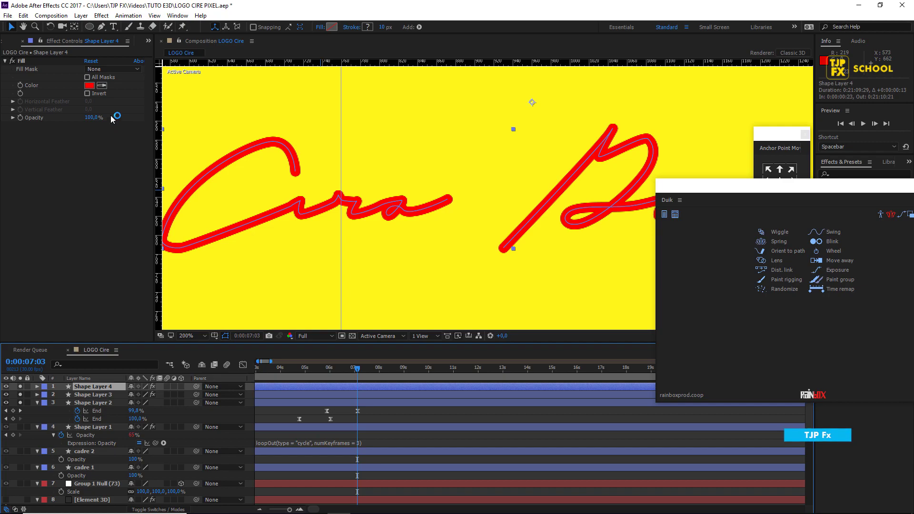
click(31, 62)
key(Delete)
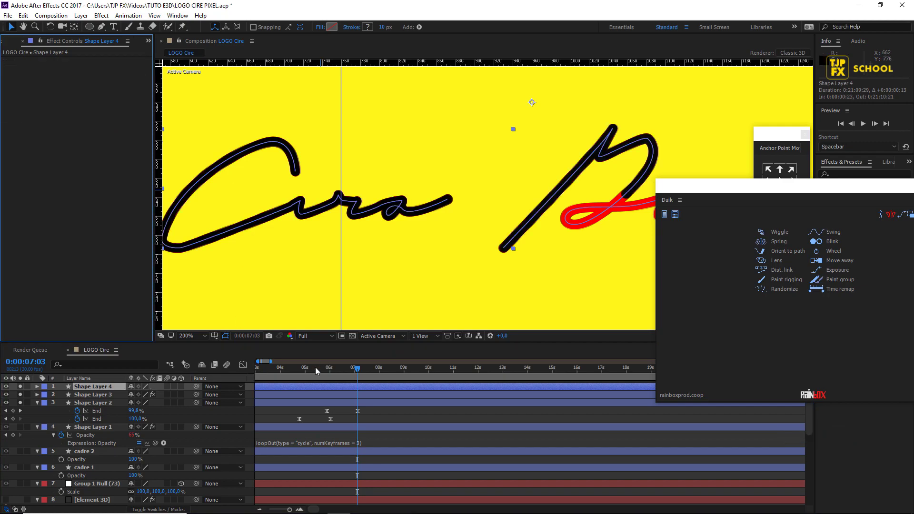
click(307, 370)
scroll(343, 237, down, 1)
key(space)
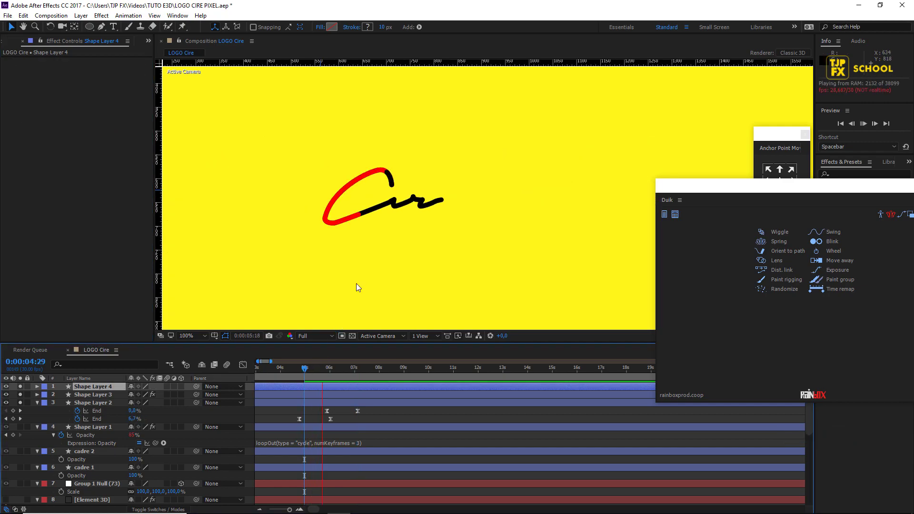
key(space)
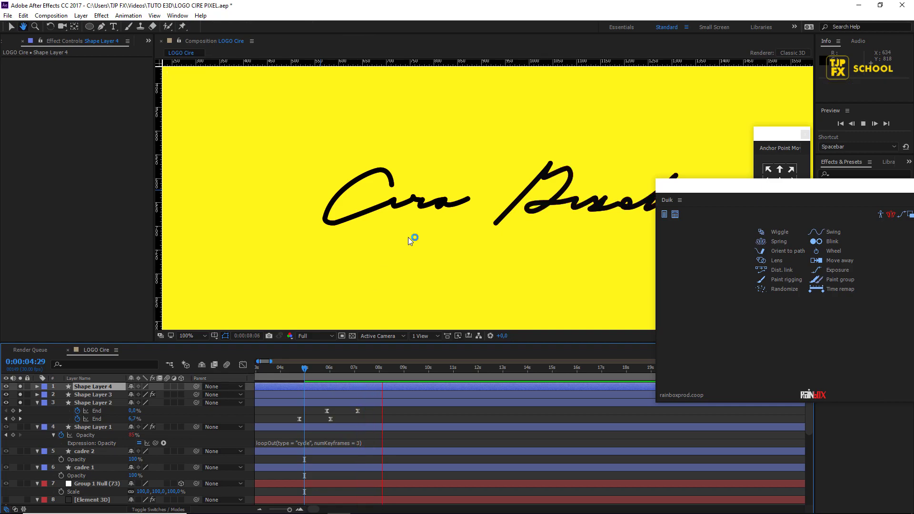
scroll(407, 237, down, 1)
click(305, 375)
key(space)
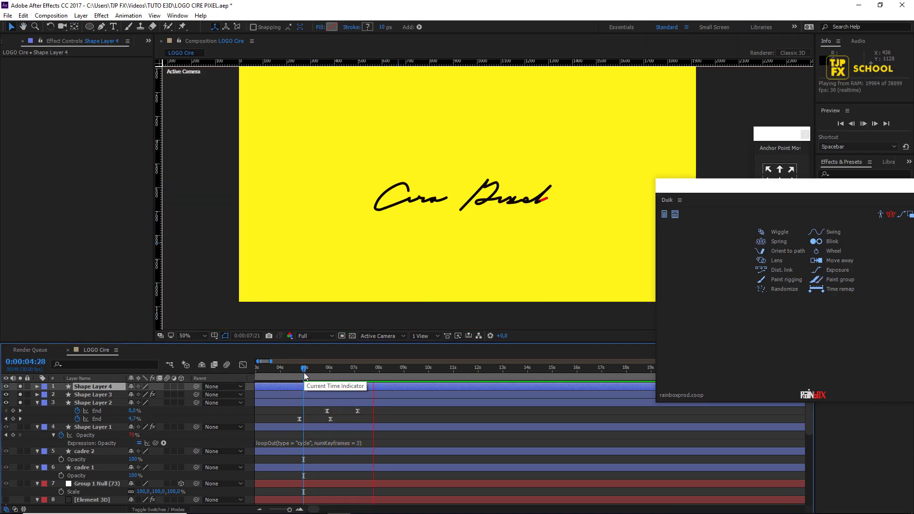
key(space)
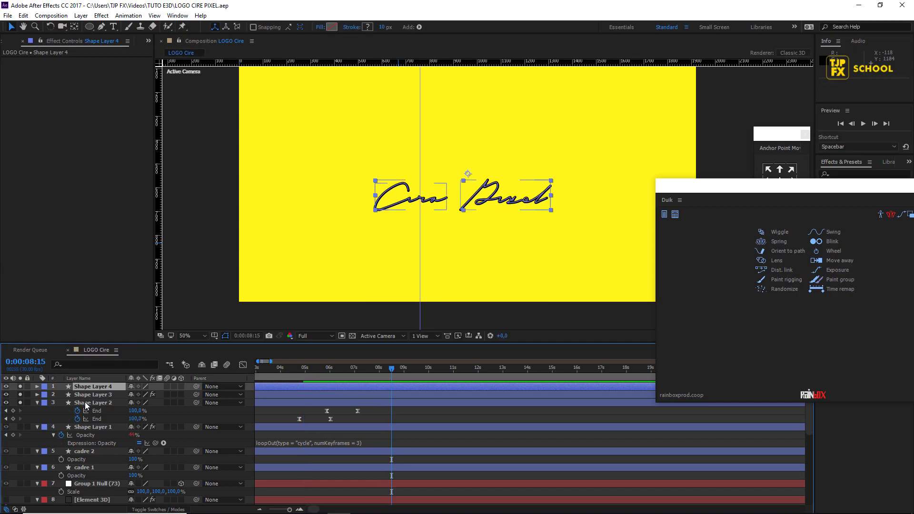
shift+click(86, 404)
scroll(305, 262, up, 2)
drag(305, 262, 318, 260)
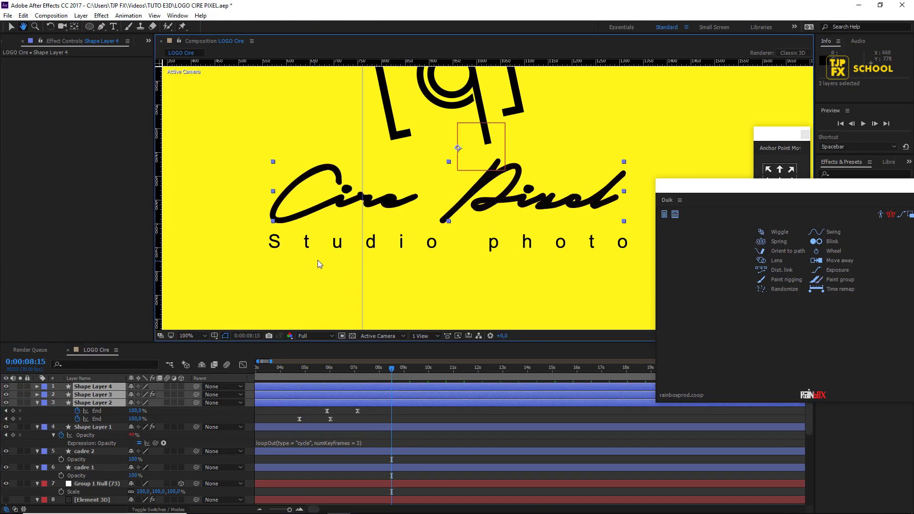
scroll(318, 259, up, 1)
drag(333, 214, 371, 241)
click(394, 427)
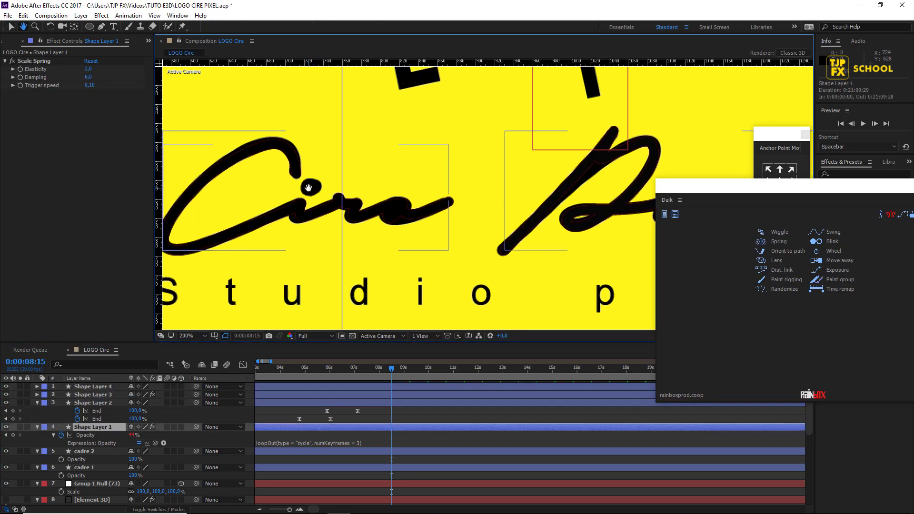
scroll(308, 187, up, 1)
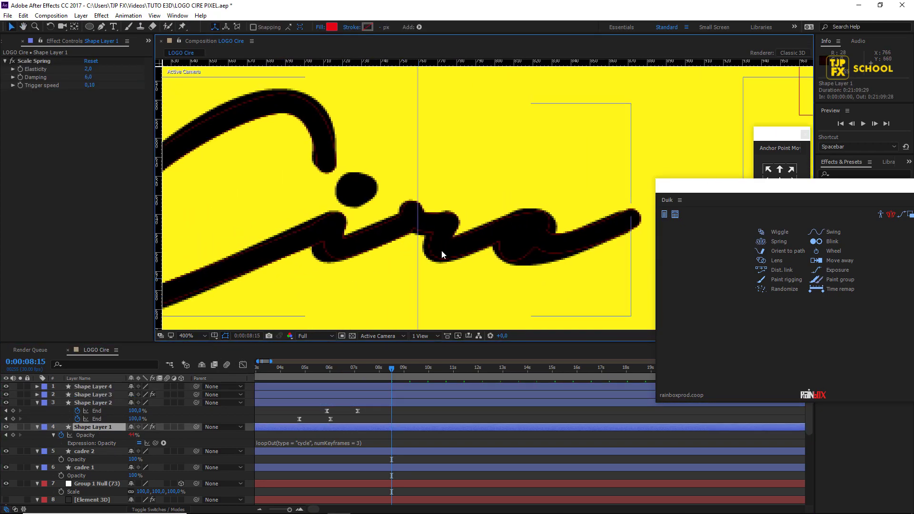
scroll(383, 231, down, 2)
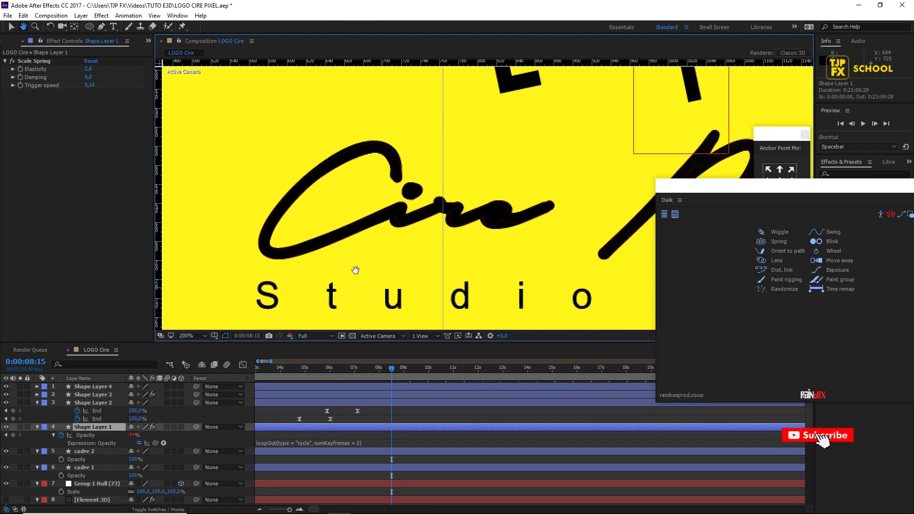
scroll(353, 261, down, 1)
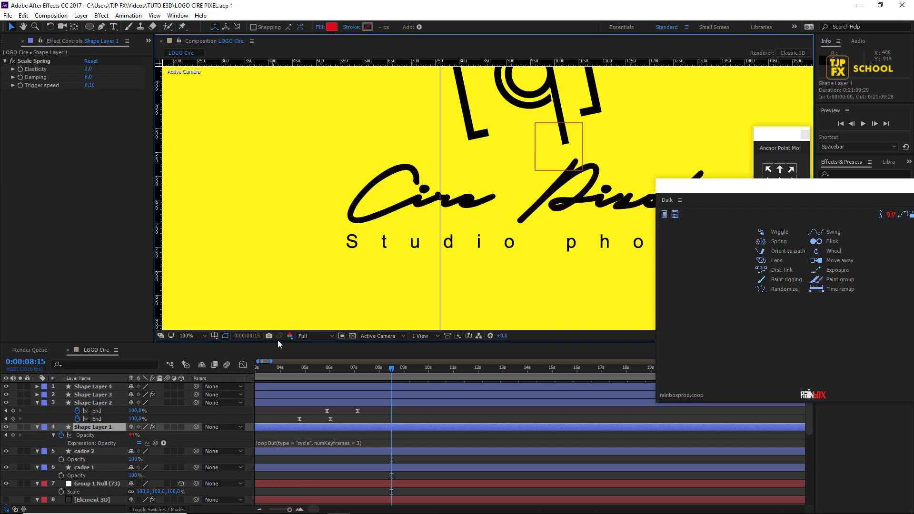
click(295, 372)
key(space)
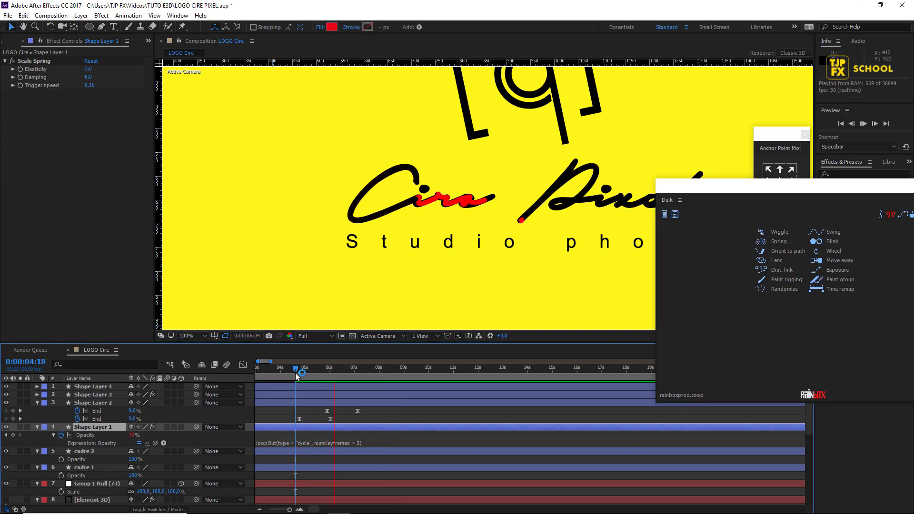
key(space)
scroll(352, 264, up, 1)
key(space)
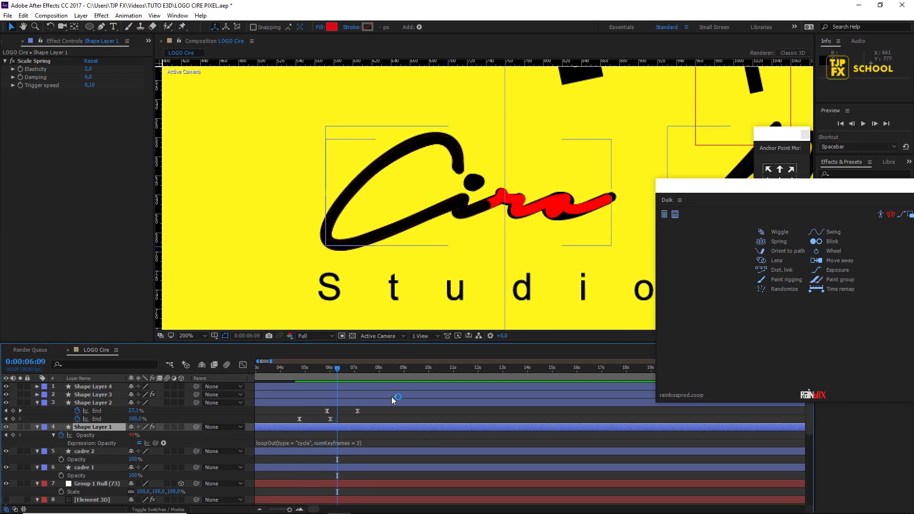
Duplicate the red dot layer, Shape Layer 1, into a new Shape Layer 5.
scroll(499, 216, up, 2)
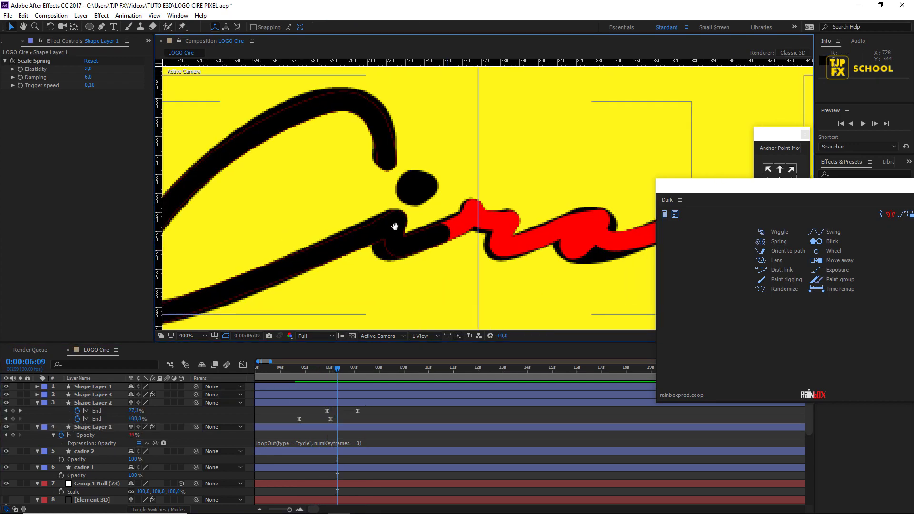
click(101, 26)
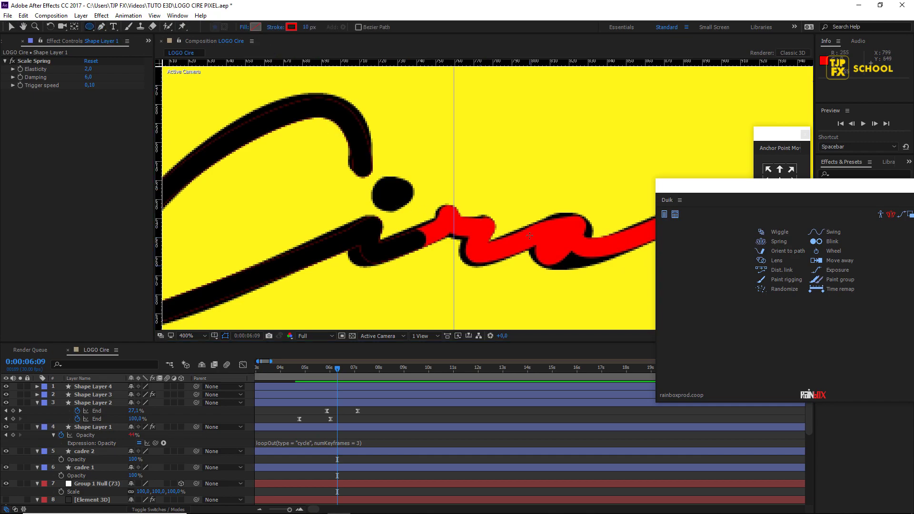
scroll(530, 235, down, 4)
drag(547, 179, 484, 238)
key(v)
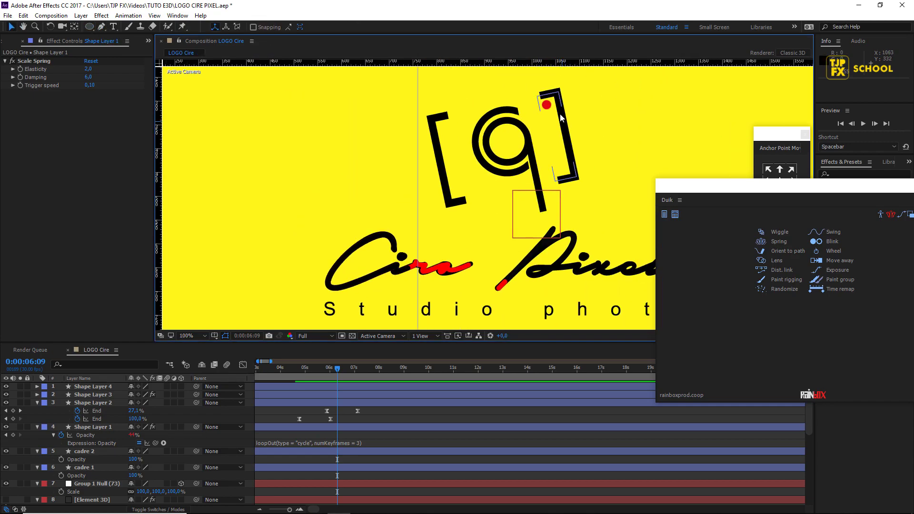
click(93, 427)
key(ctrl+d)
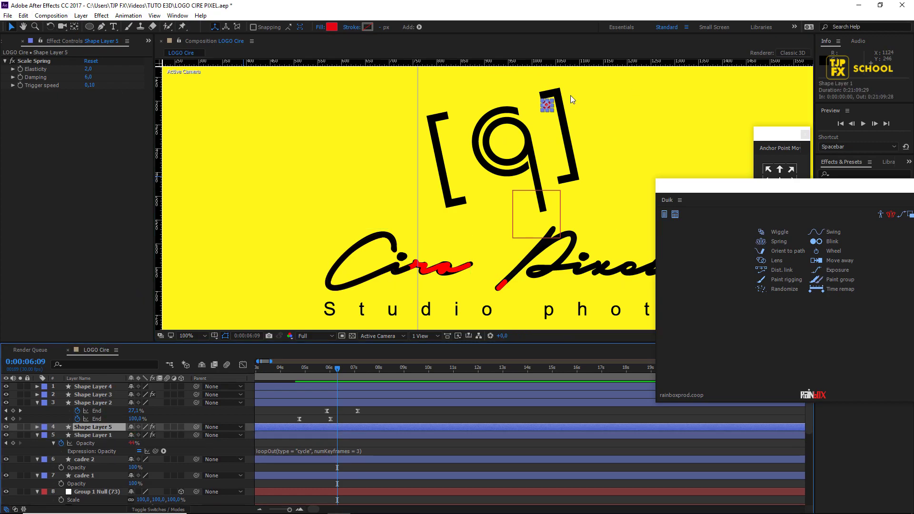
Move the copied dot onto the dot of the i in 'Cire'.
scroll(570, 95, up, 2)
scroll(527, 102, down, 2)
scroll(528, 103, up, 2)
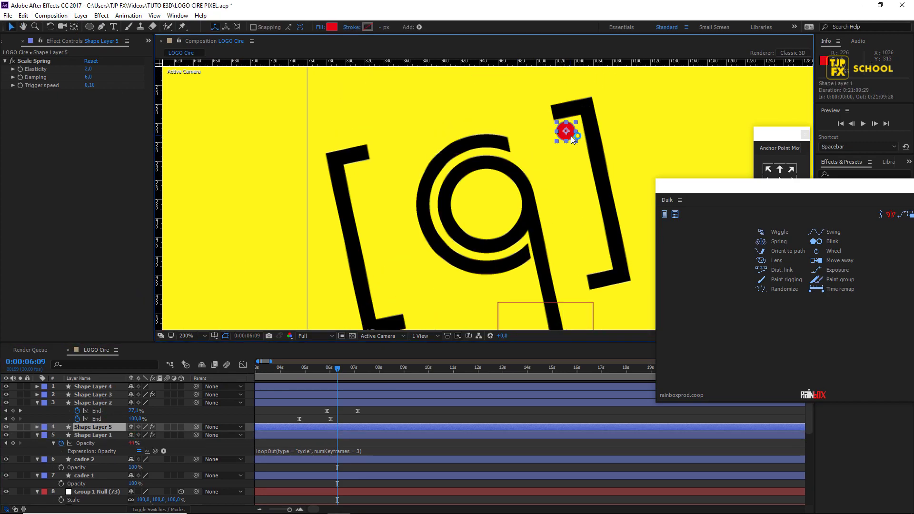
mouse_move(570, 136)
mouse_down()
mouse_move(444, 284)
mouse_move(554, 83)
mouse_move(381, 245)
mouse_up()
key(period)
scroll(382, 254, up, 1)
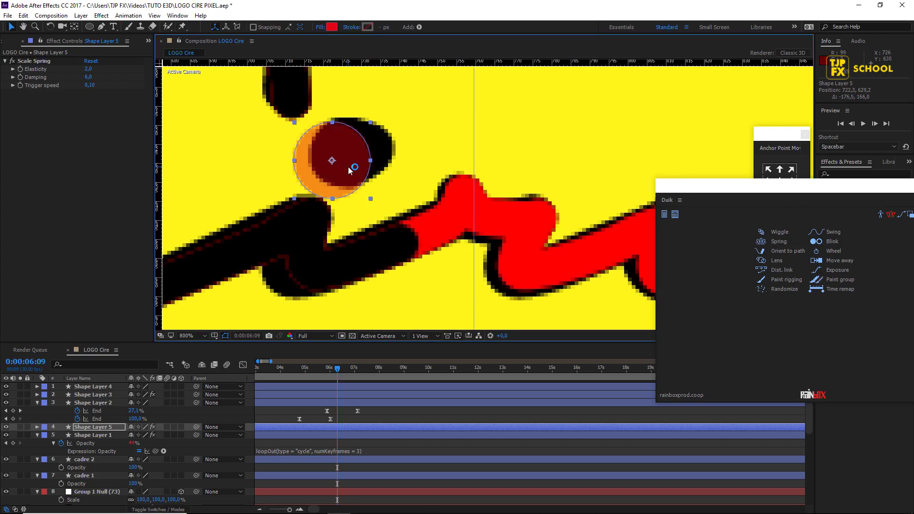
drag(348, 166, 395, 153)
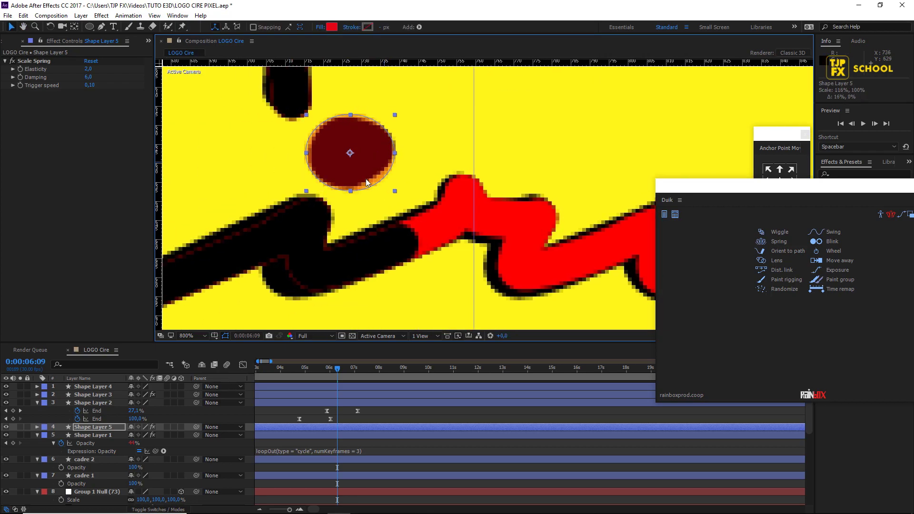
key(g)
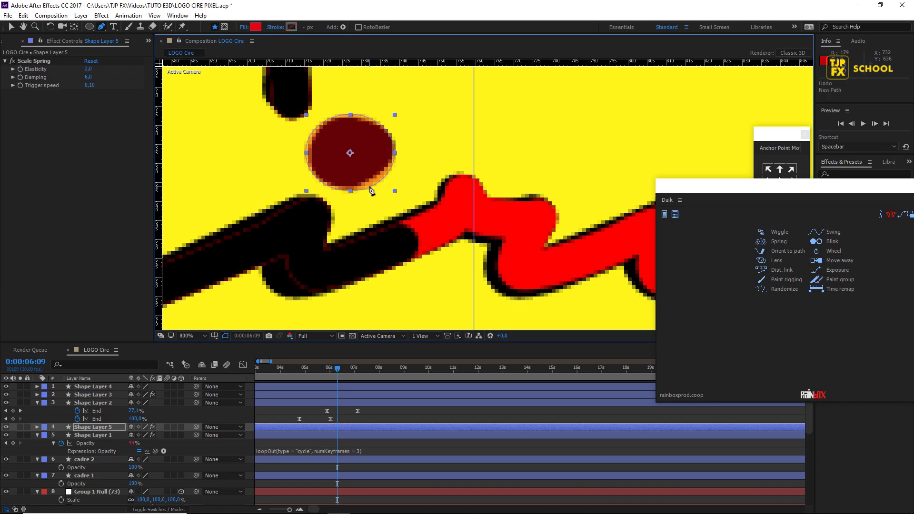
key(ctrl+z)
Reveal the copied dot layer's animated properties, including its Scale keyframe.
click(377, 183)
scroll(376, 170, down, 2)
drag(399, 178, 356, 180)
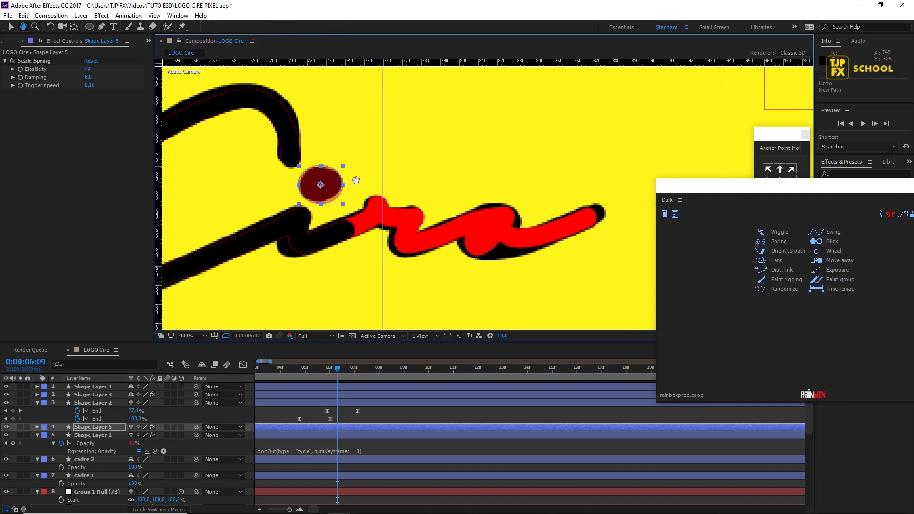
key(g)
key(u)
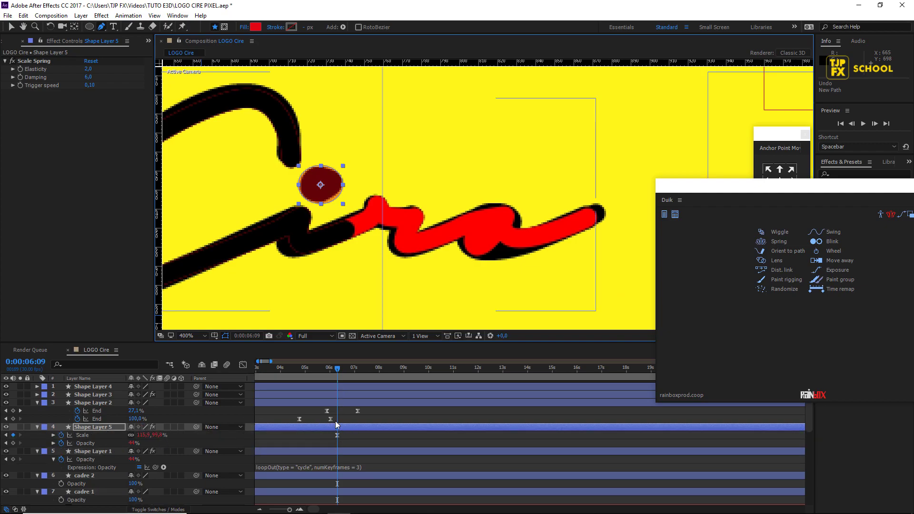
Start Shape Layer 5 later in time and change its fill colour to black.
scroll(276, 429, down, 5)
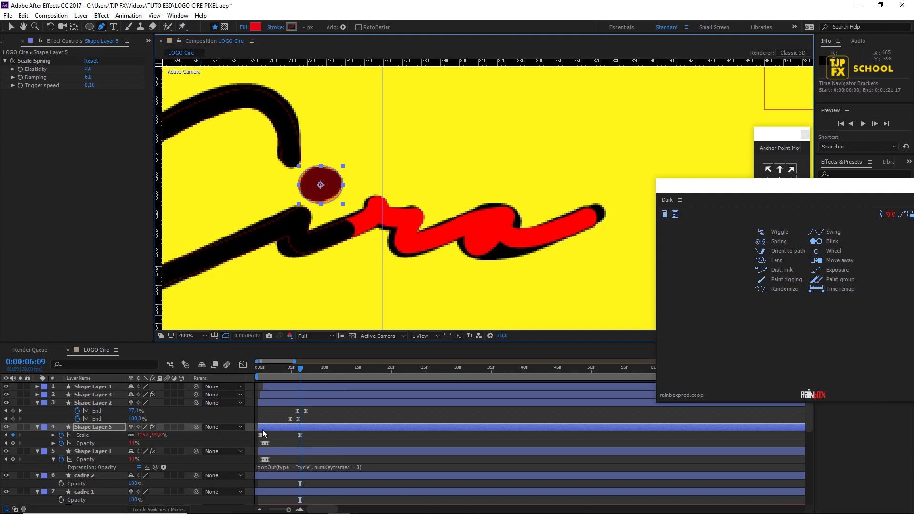
drag(267, 427, 299, 427)
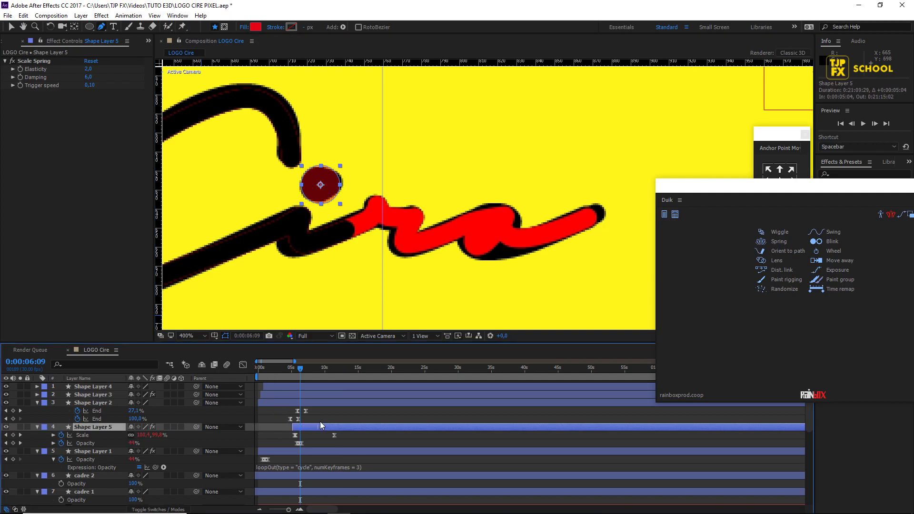
click(255, 26)
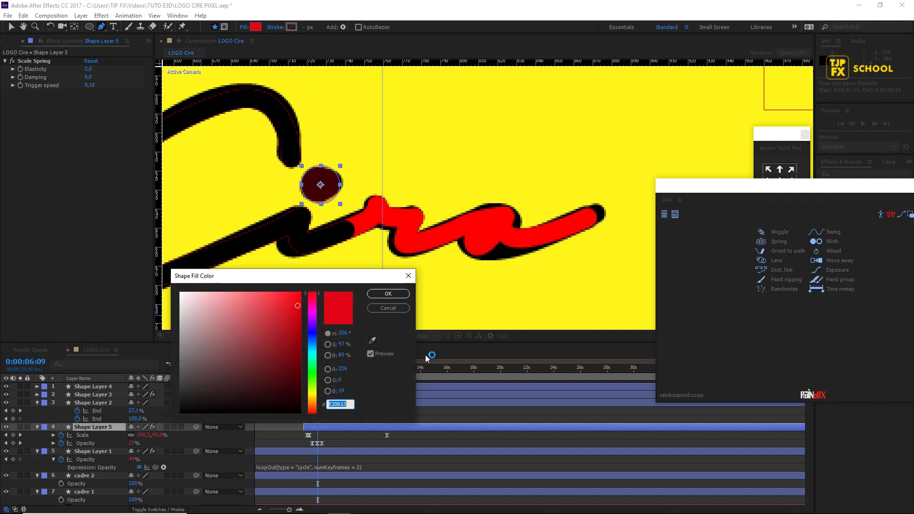
click(180, 412)
click(390, 295)
Remove the dot's opacity animation and scrub back to check its timing.
scroll(307, 375, up, 2)
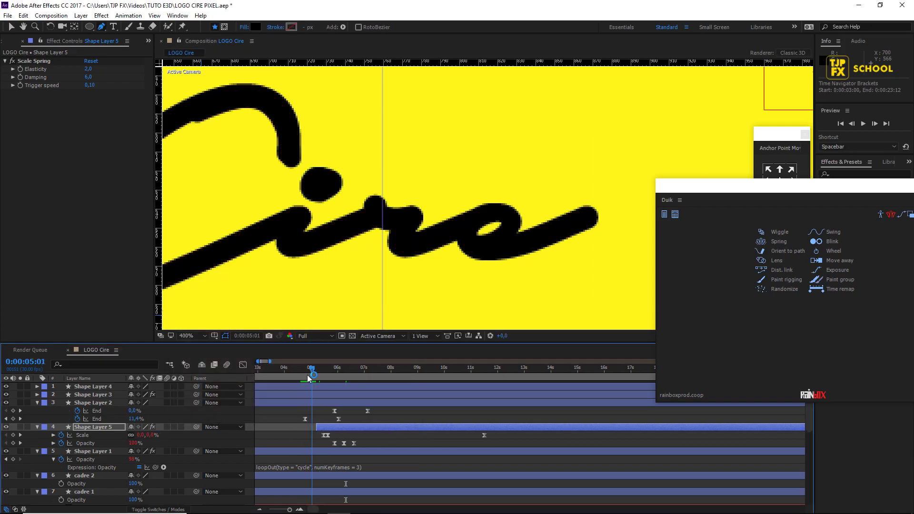
drag(347, 377, 350, 378)
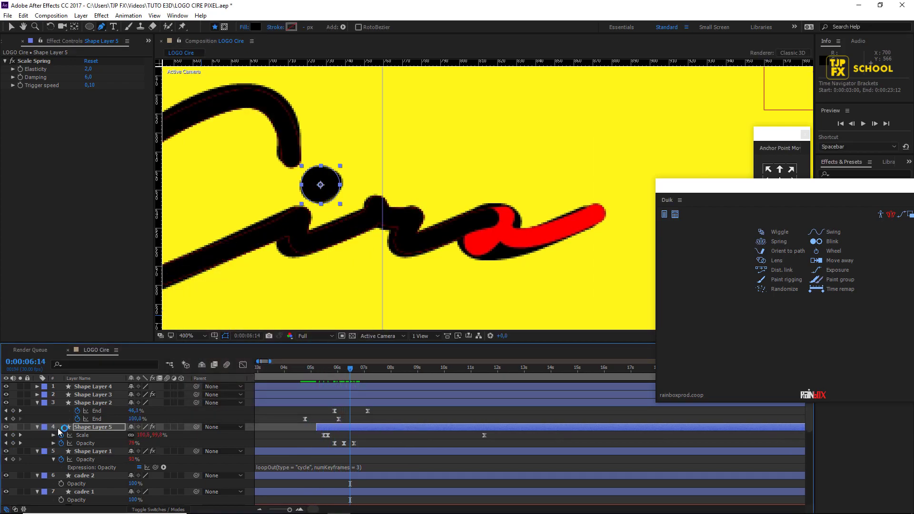
click(20, 442)
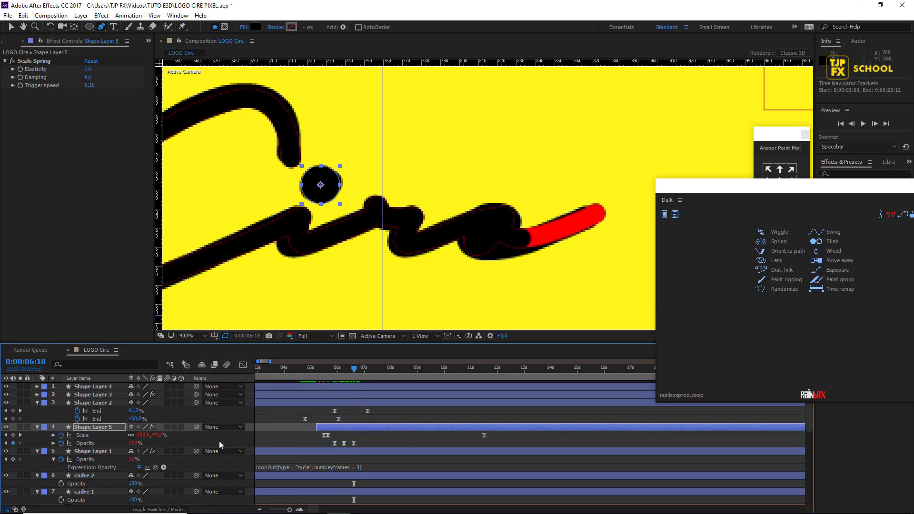
click(61, 443)
click(377, 435)
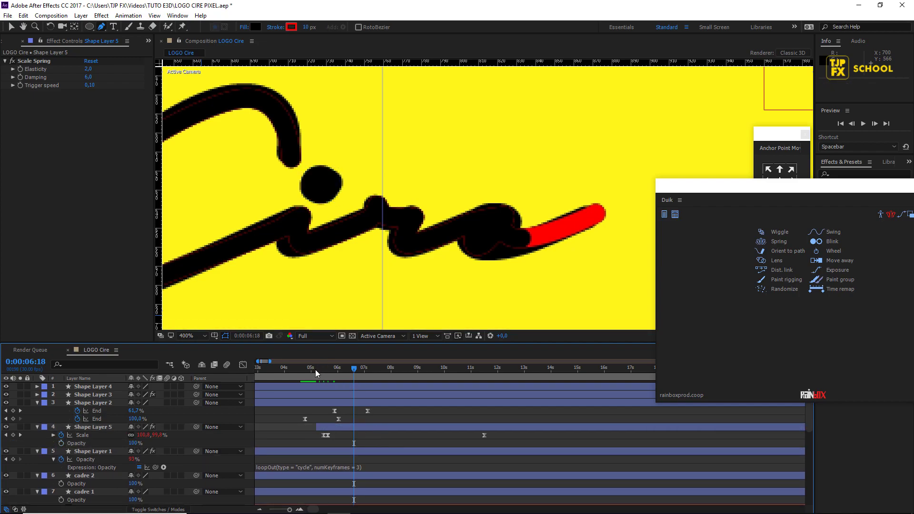
drag(315, 373, 334, 374)
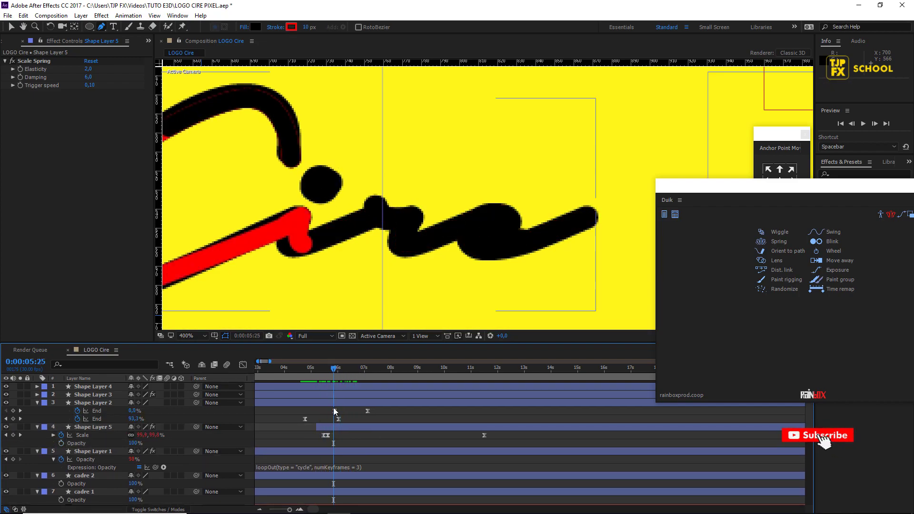
Rename the dot layer 'cap point' and give it the Brown label colour.
click(181, 427)
text(point)
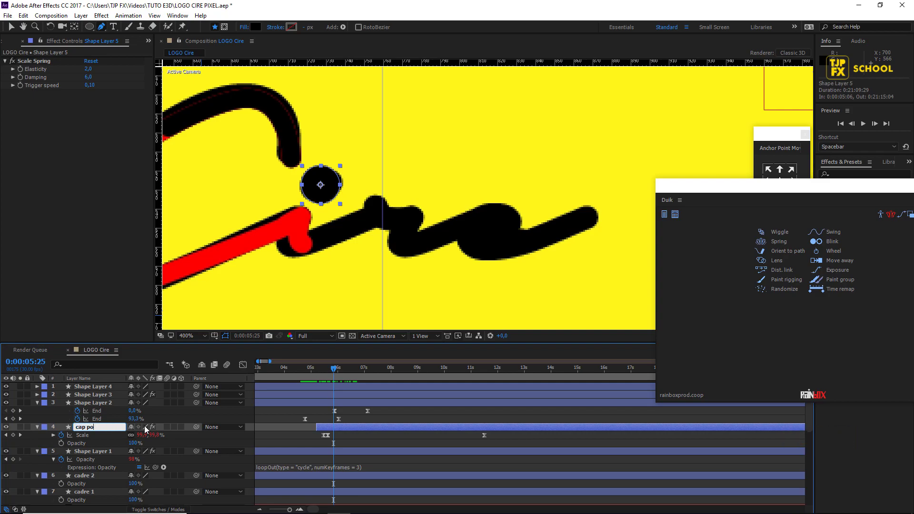
key(Return)
click(44, 427)
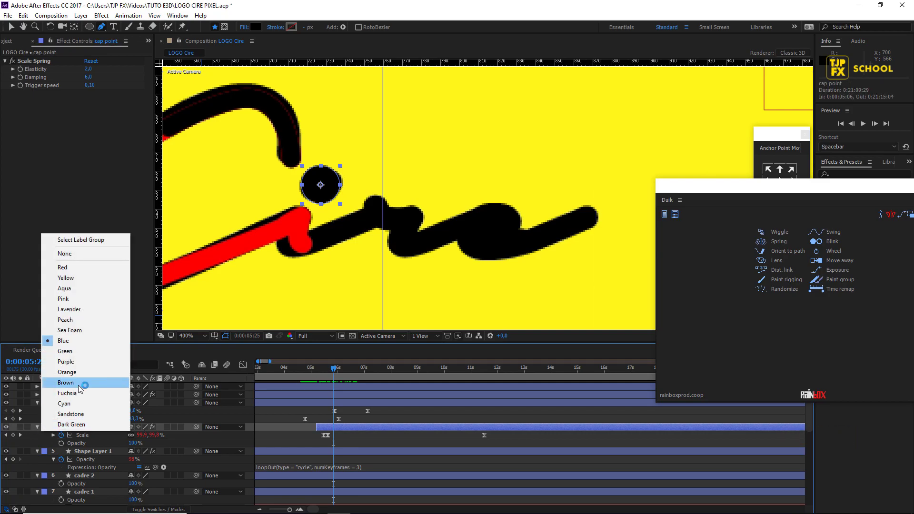
click(66, 385)
Delete the later Scale keyframe and preview the animation from about 5 seconds.
drag(320, 373, 340, 372)
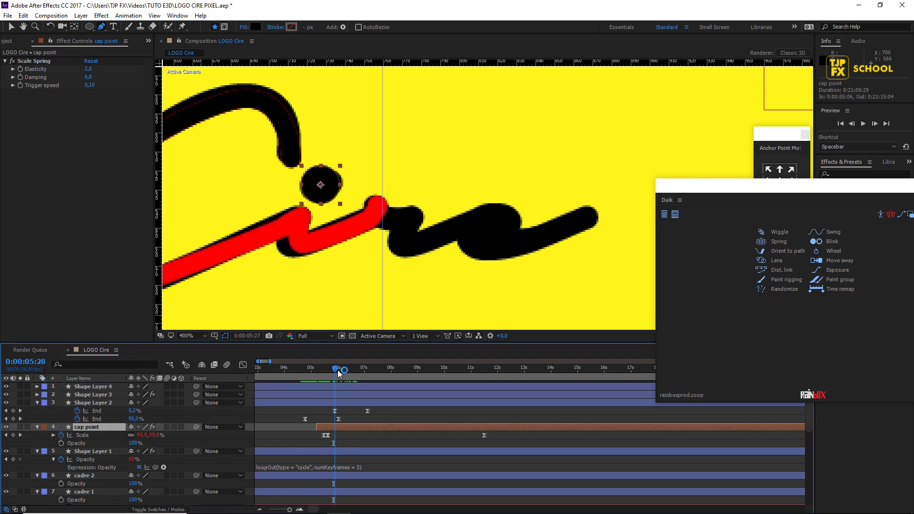
click(484, 435)
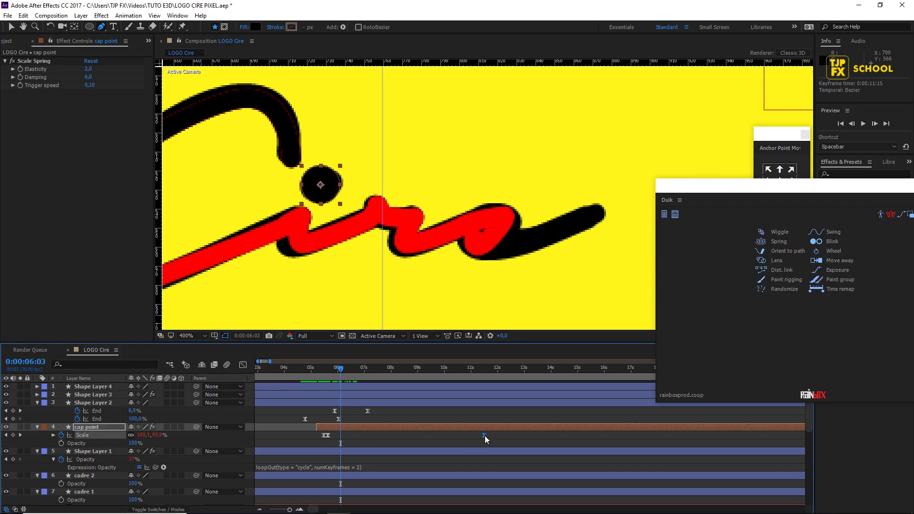
key(Delete)
click(319, 372)
key(space)
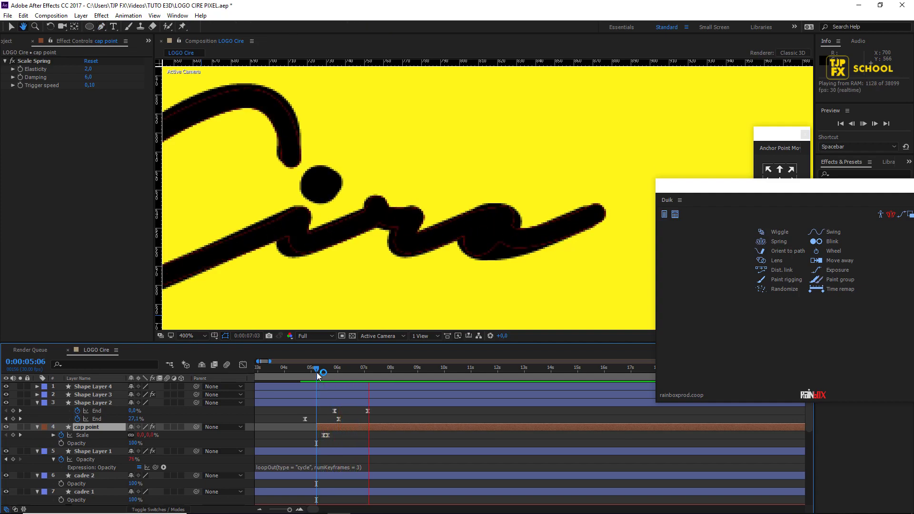
key(space)
Duplicate cap point as cap point 2, place it on Pixel's i dot, and delay it six frames.
scroll(462, 265, down, 1)
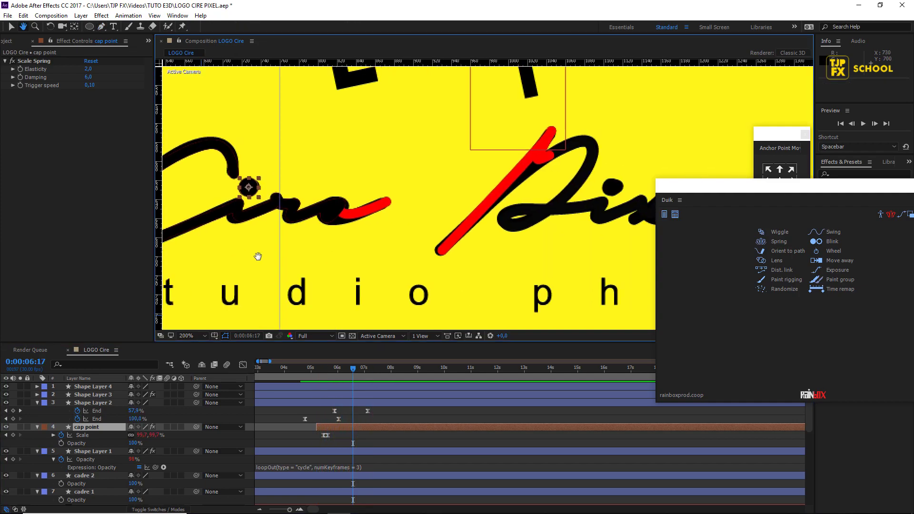
scroll(257, 252, down, 1)
key(ctrl+d)
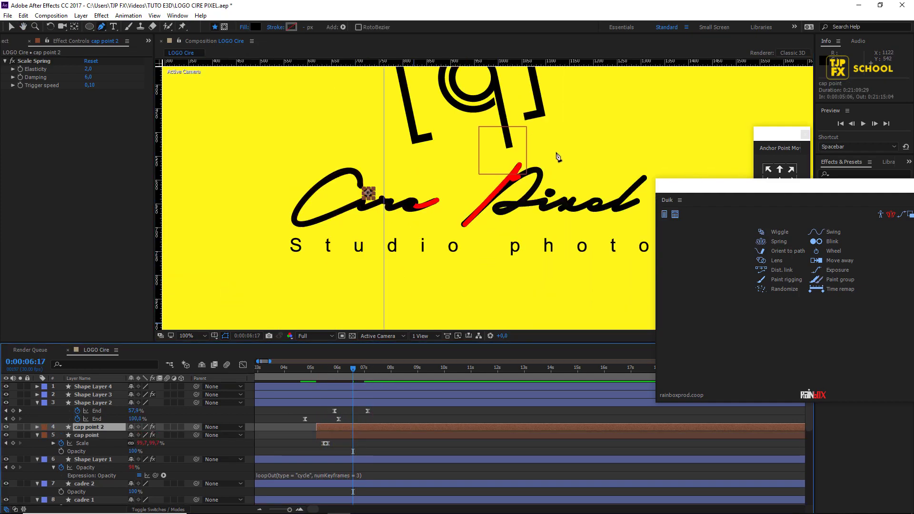
scroll(485, 197, up, 1)
mouse_move(256, 188)
mouse_down()
mouse_move(618, 189)
mouse_move(459, 212)
mouse_up()
scroll(459, 212, up, 1)
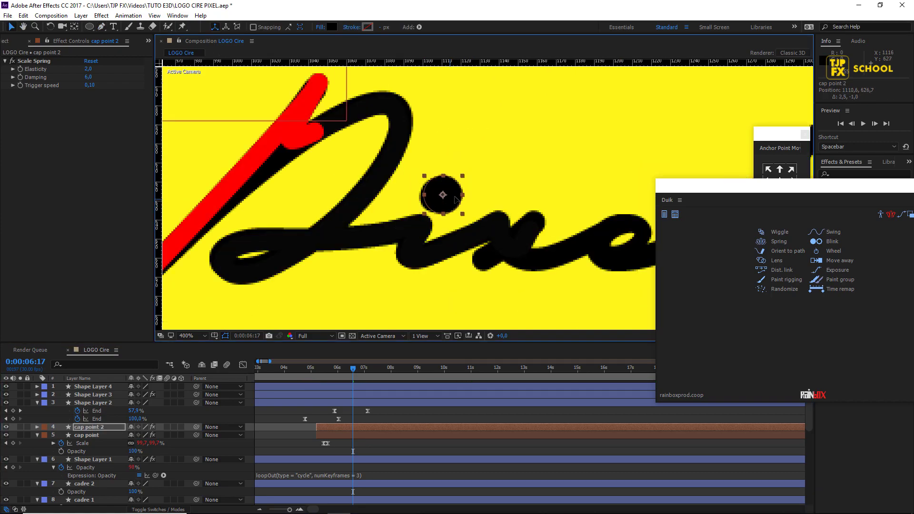
drag(345, 427, 350, 427)
drag(349, 368, 329, 378)
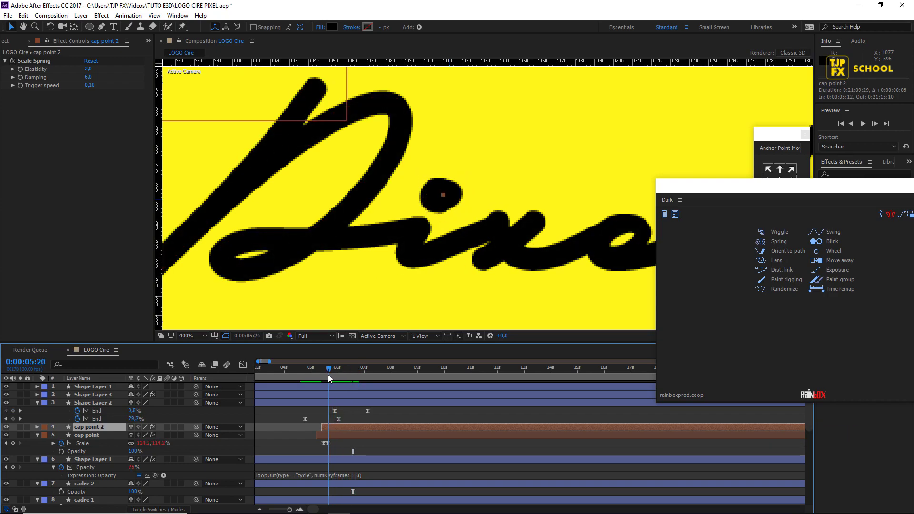
Fit the composition in view and fine-tune when the second dot appears.
shift+click(95, 386)
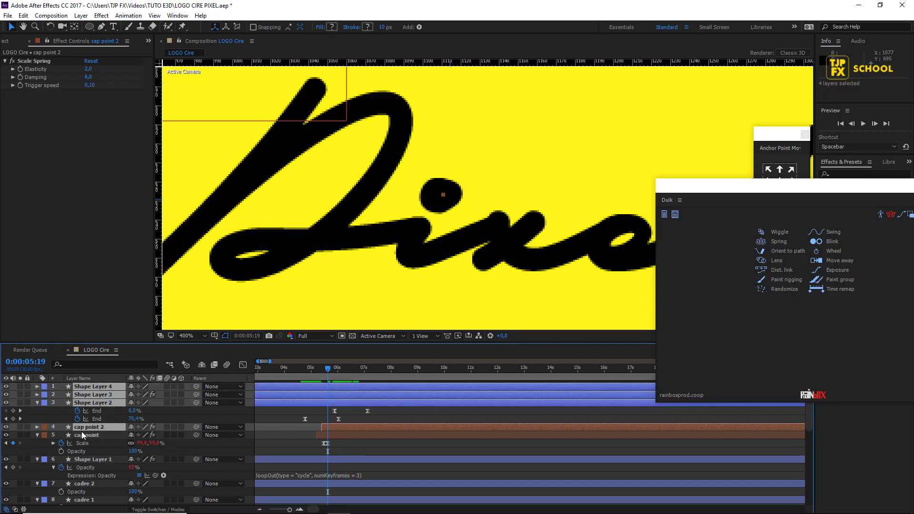
ctrl+click(82, 434)
key(slash)
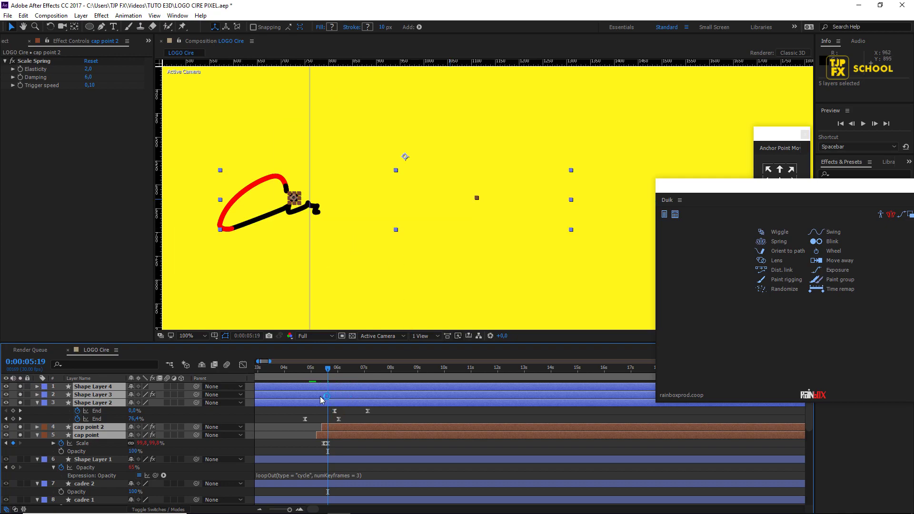
key(space)
click(341, 371)
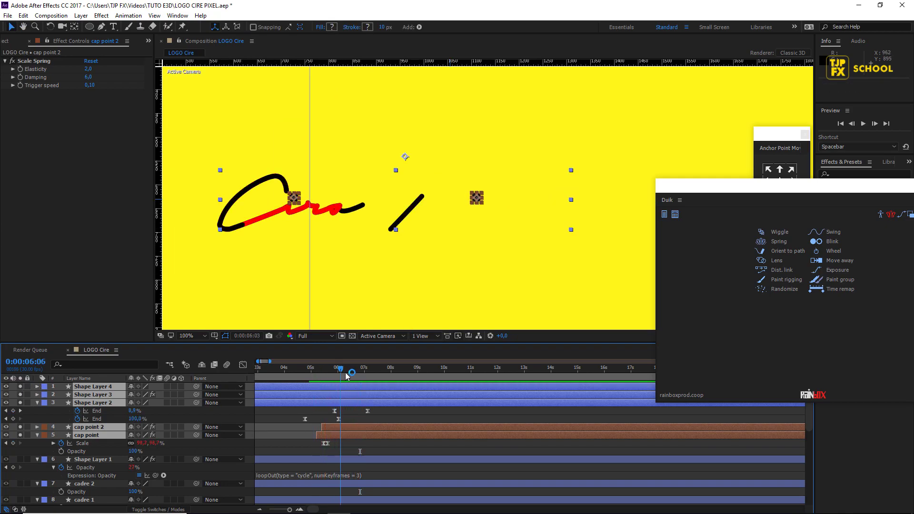
drag(346, 376, 349, 373)
click(360, 427)
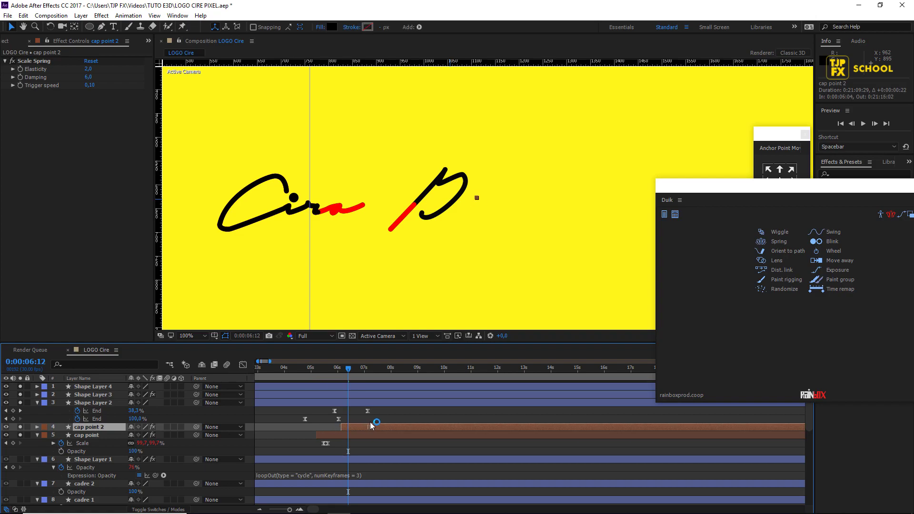
Preview the handwriting animation repeatedly from about 5 seconds.
key(space)
click(319, 375)
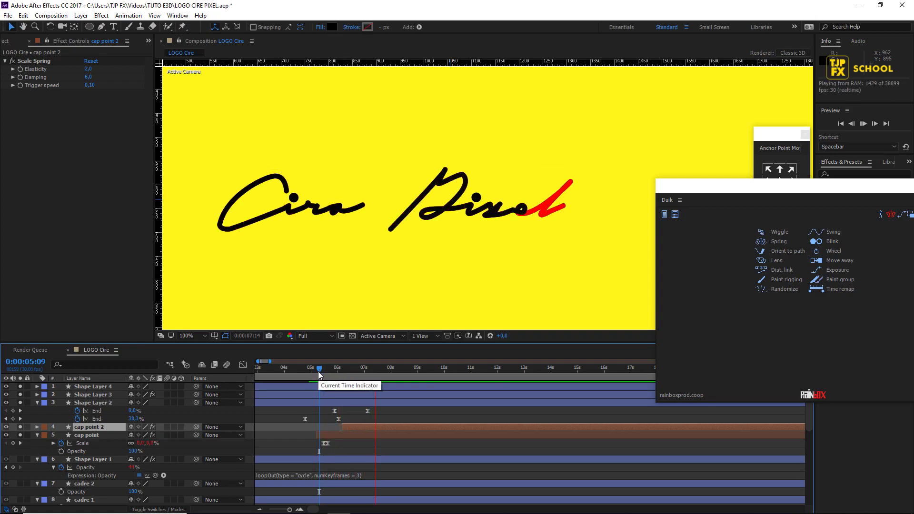
key(space)
key(space)
click(316, 374)
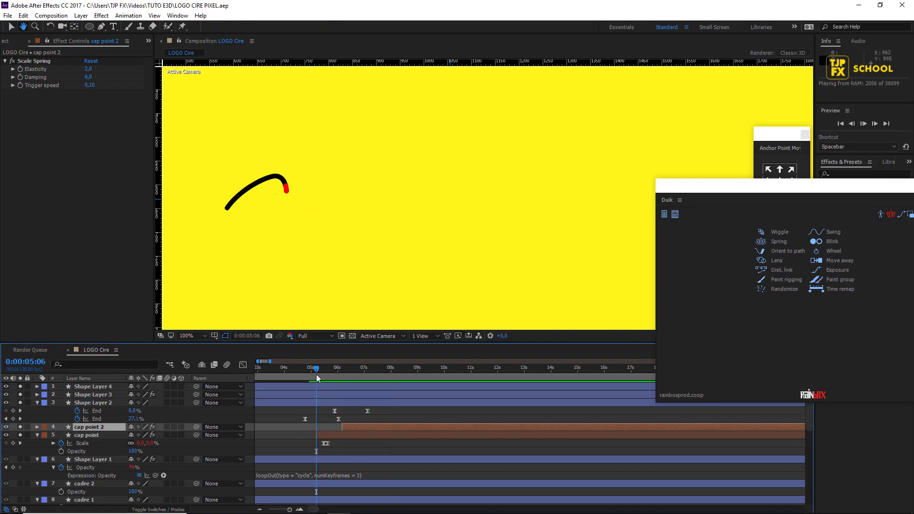
click(316, 374)
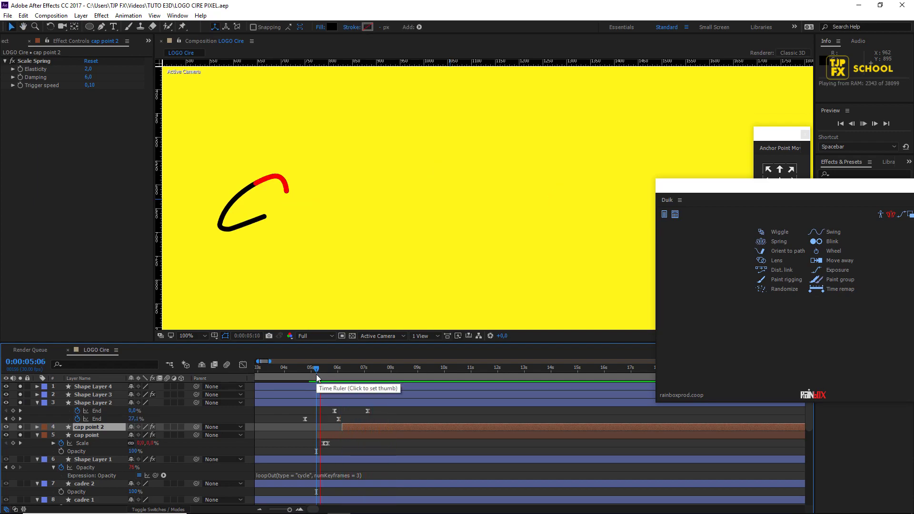
click(316, 373)
key(space)
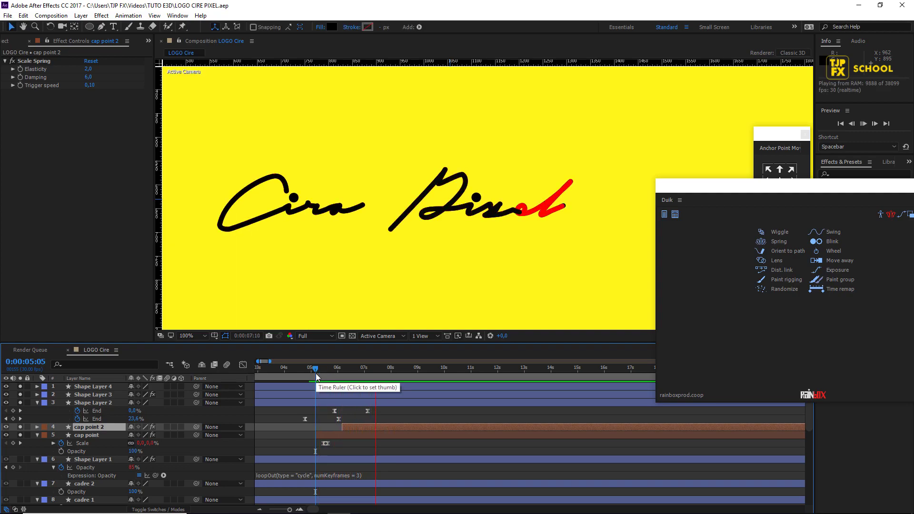
key(space)
key(space)
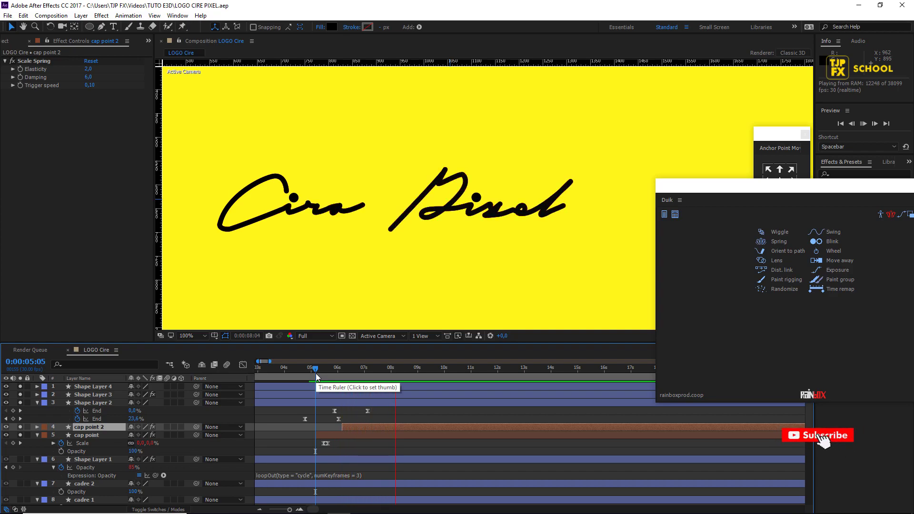
key(space)
Select the five handwriting layers and turn off their Solo switches.
shift+click(87, 435)
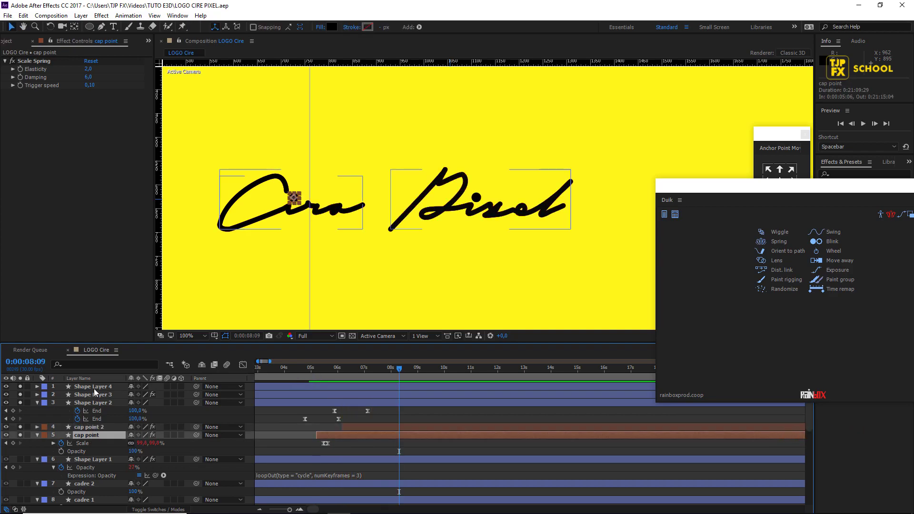
shift+click(95, 387)
click(20, 387)
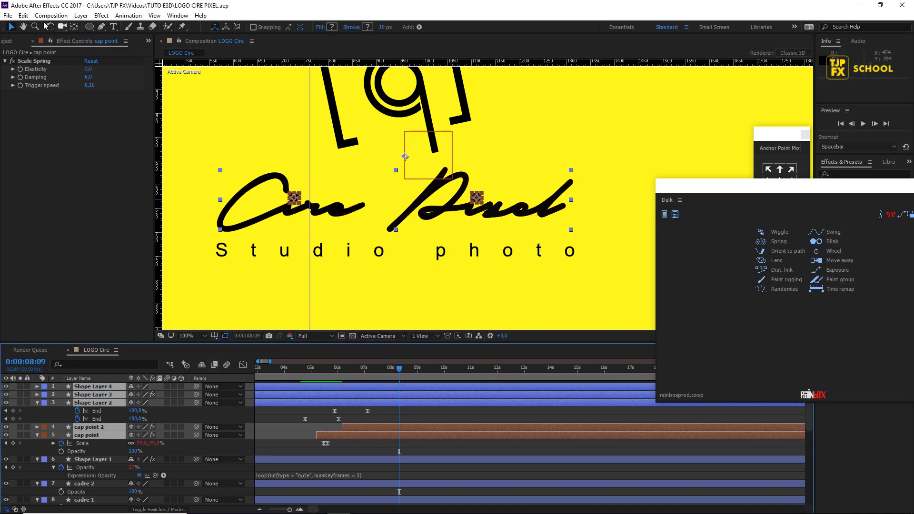
Pre-compose the five selected handwriting layers into a composition named 'LOGO forme'.
click(79, 16)
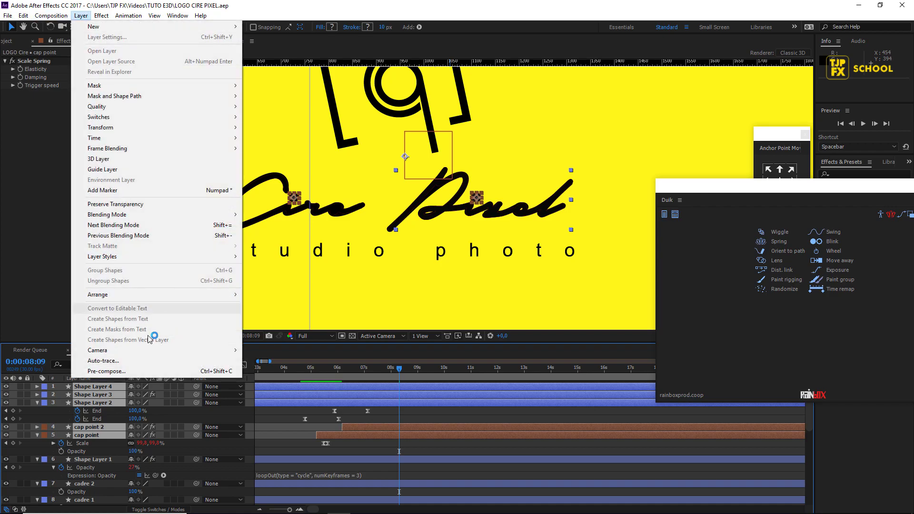
click(124, 369)
text(LOGO for)
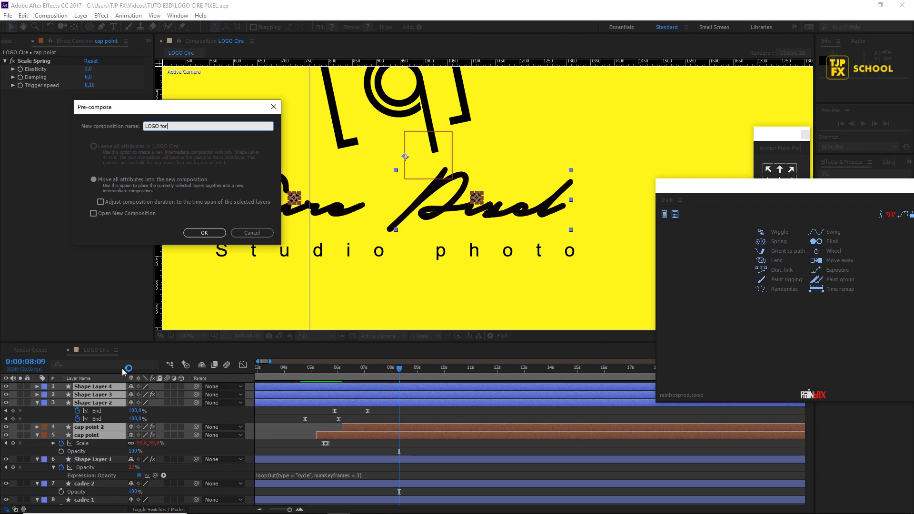
text(me)
key(Return)
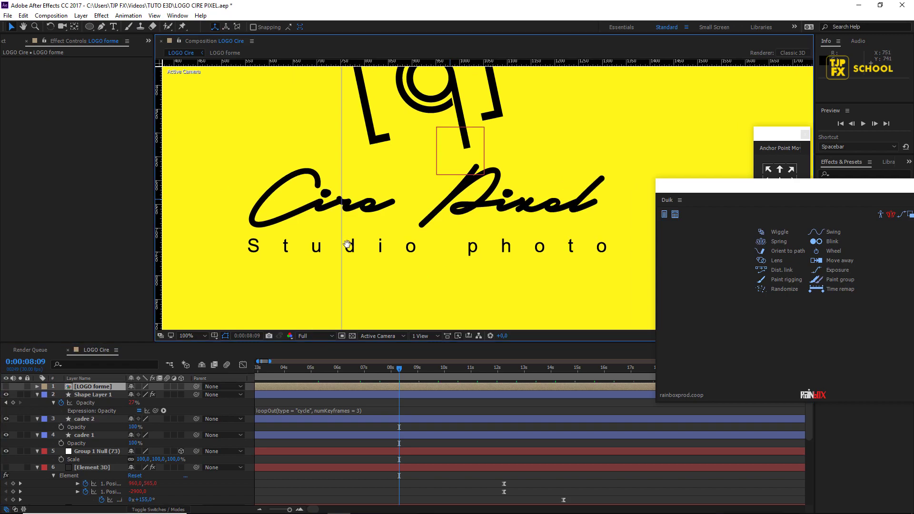
Pre-compose the remaining script layers into a composition named 'LOGO 2 forme'.
click(344, 231)
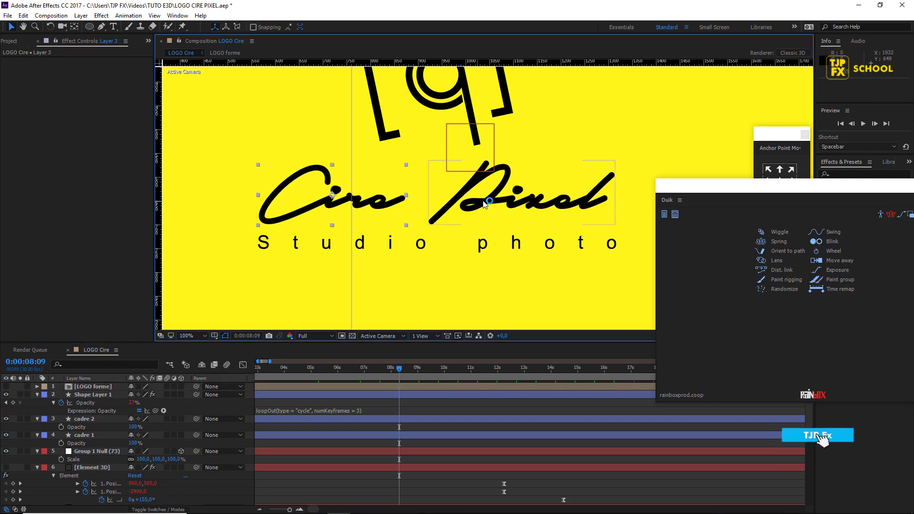
click(77, 15)
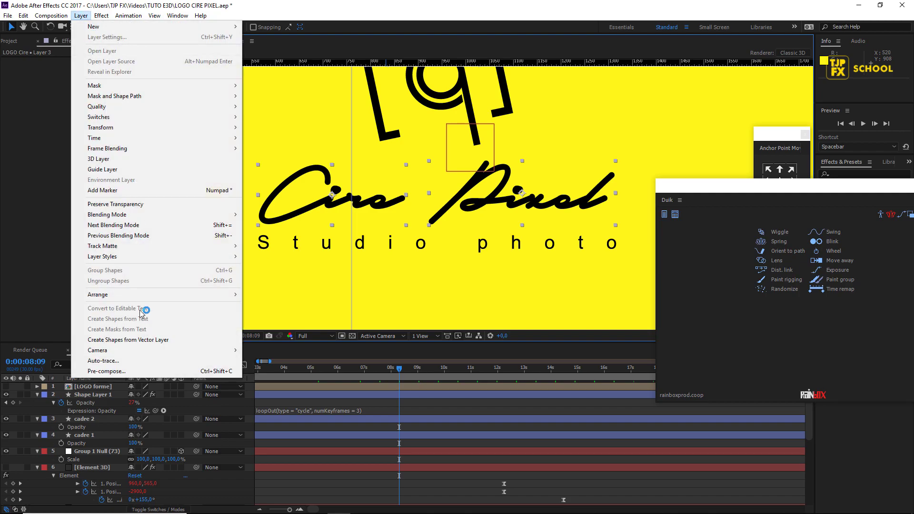
click(119, 362)
text(LOGO 2 form)
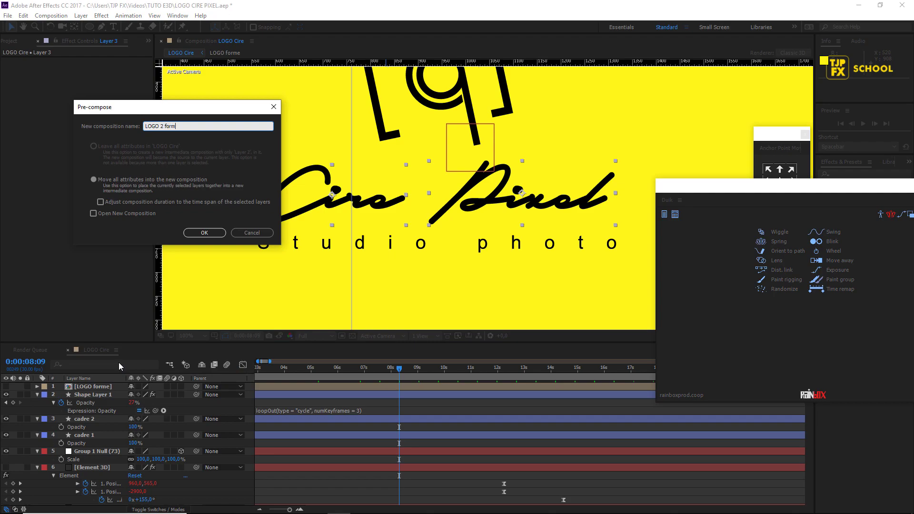
text(e)
key(Return)
Place LOGO forme directly above LOGO 2 forme and show the blending mode and track matte columns.
scroll(109, 404, down, 4)
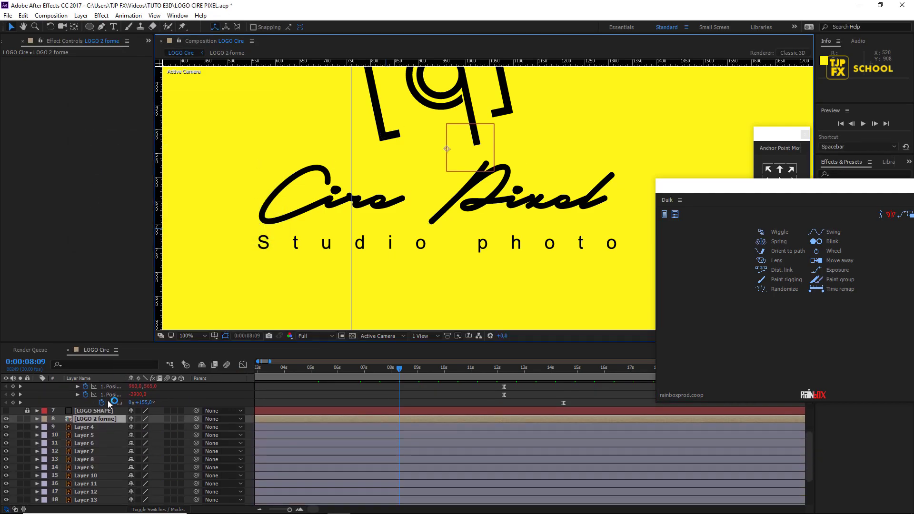
scroll(108, 403, up, 3)
scroll(108, 403, up, 3)
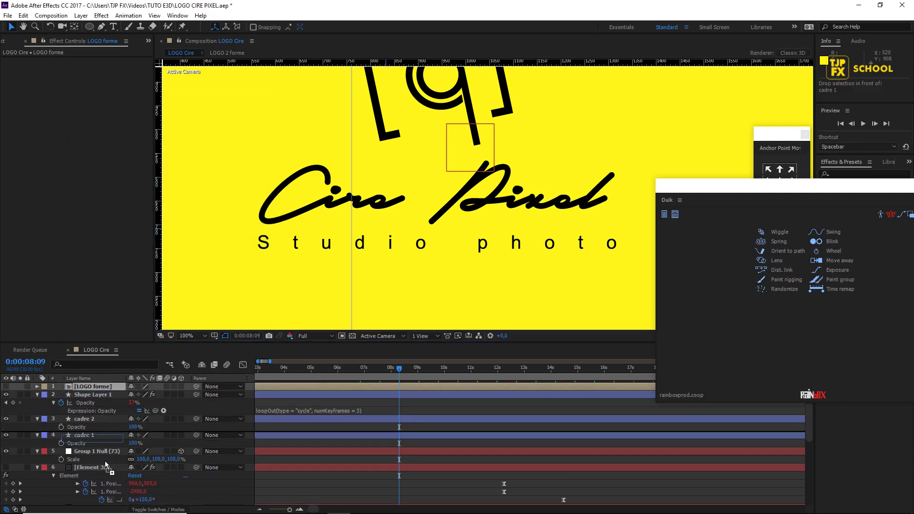
mouse_move(100, 501)
mouse_down()
mouse_move(107, 460)
mouse_move(103, 484)
mouse_up()
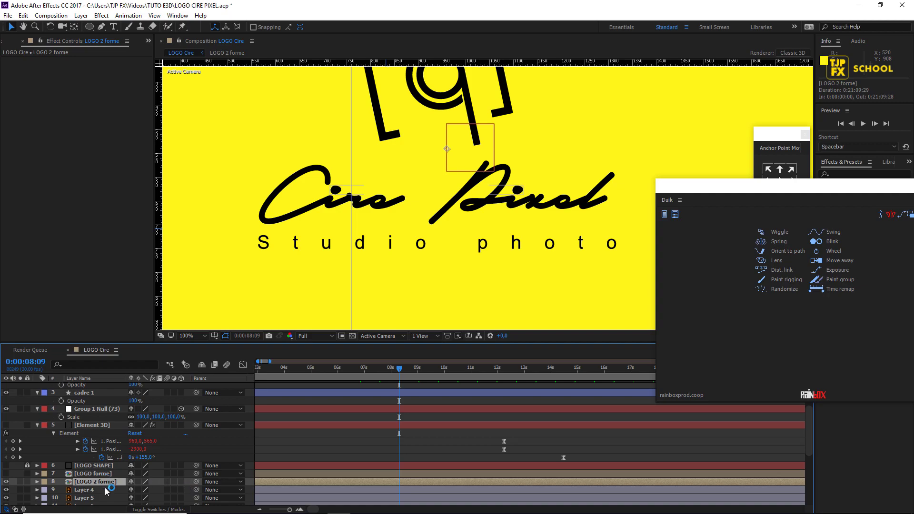
click(166, 510)
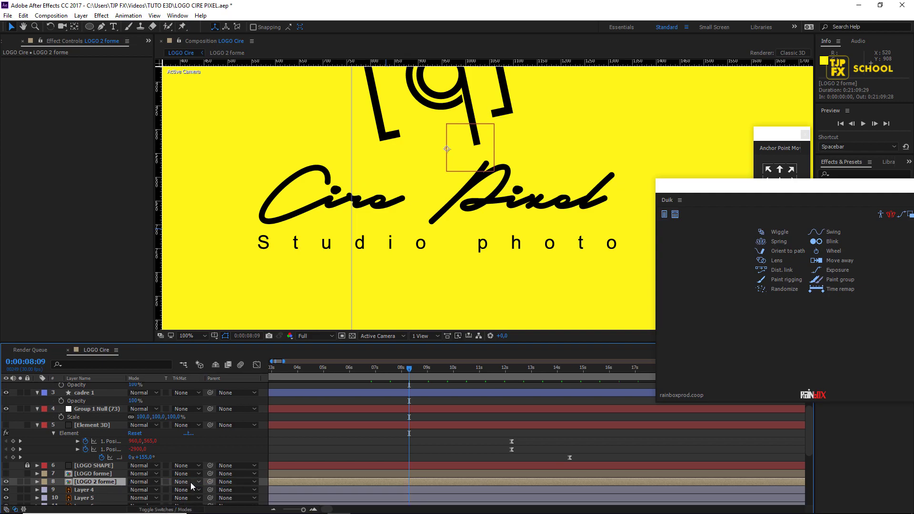
Set LOGO 2 forme to Alpha Inverted Matte and thicken Shape Layer 4's strokes inside LOGO forme.
click(192, 485)
click(226, 450)
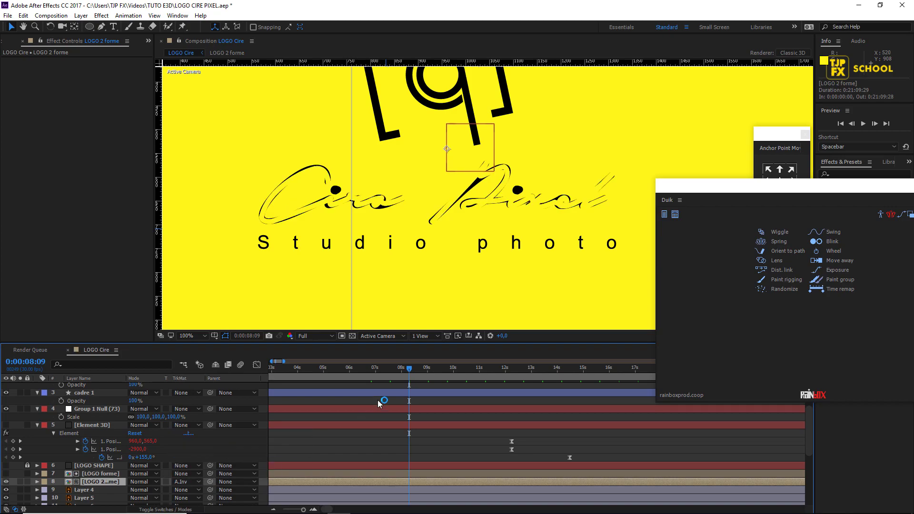
double_click(96, 474)
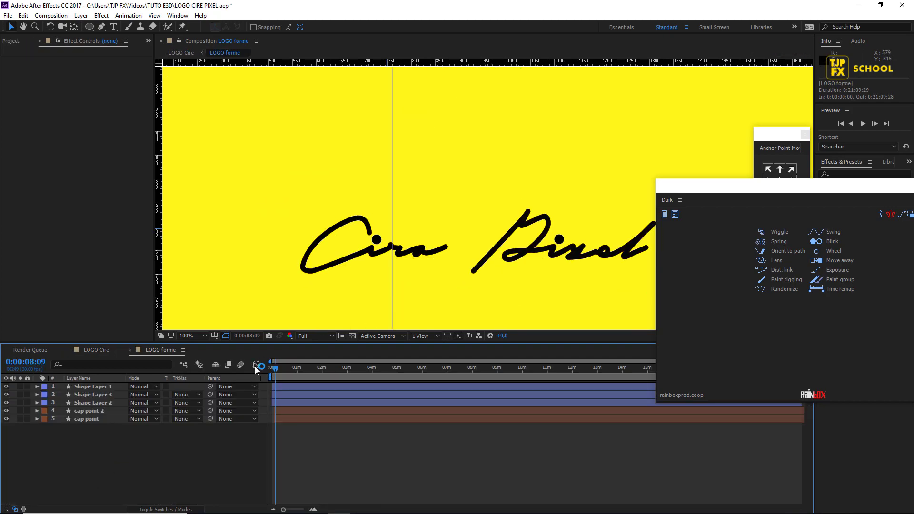
click(119, 387)
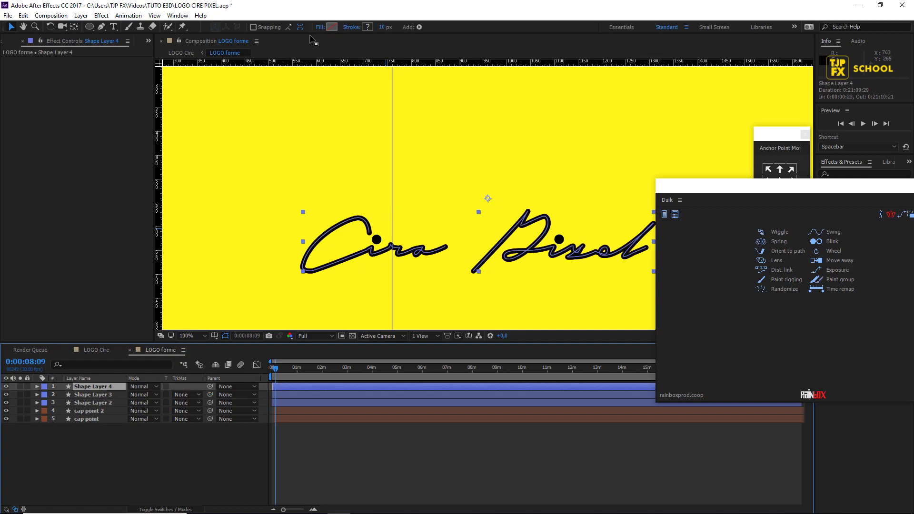
drag(382, 27, 389, 27)
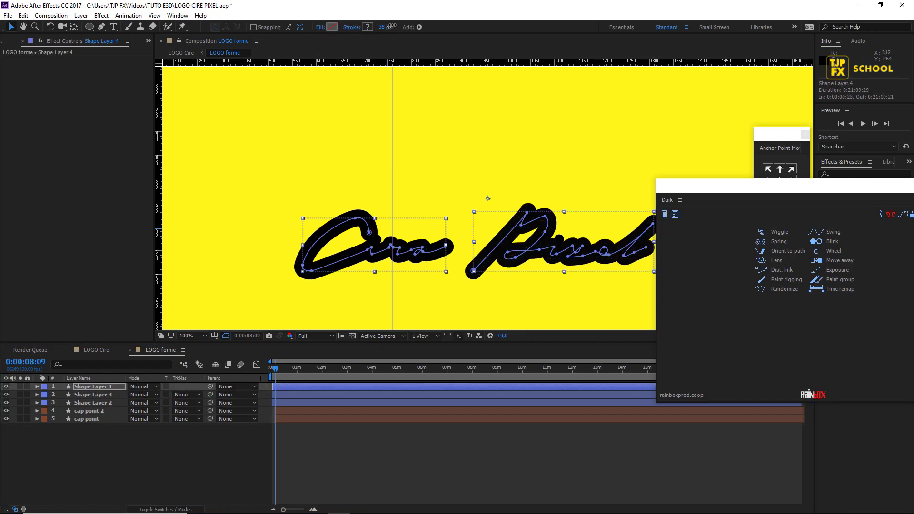
click(98, 349)
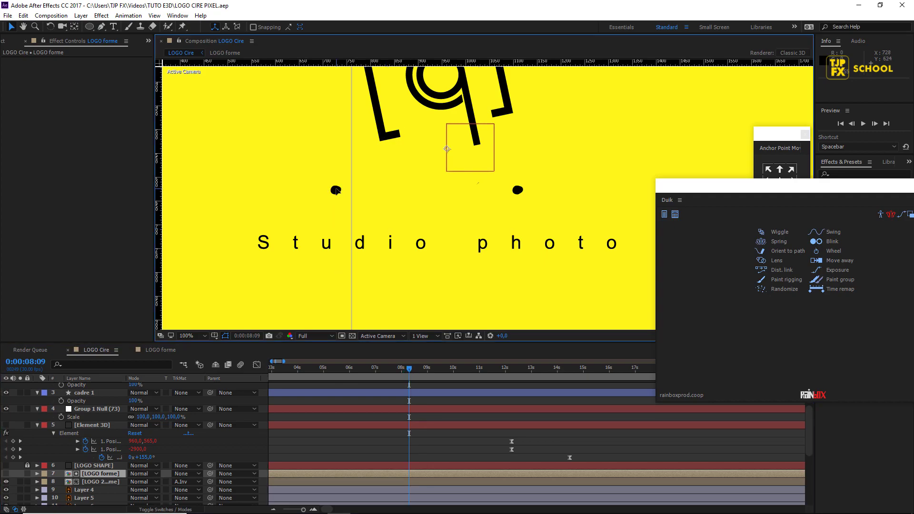
scroll(104, 471, down, 1)
click(90, 466)
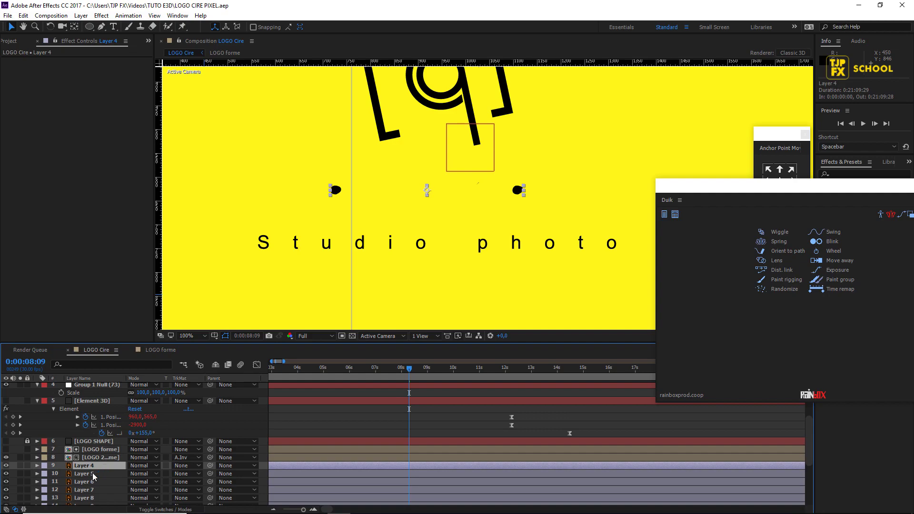
click(94, 474)
click(90, 465)
double_click(101, 458)
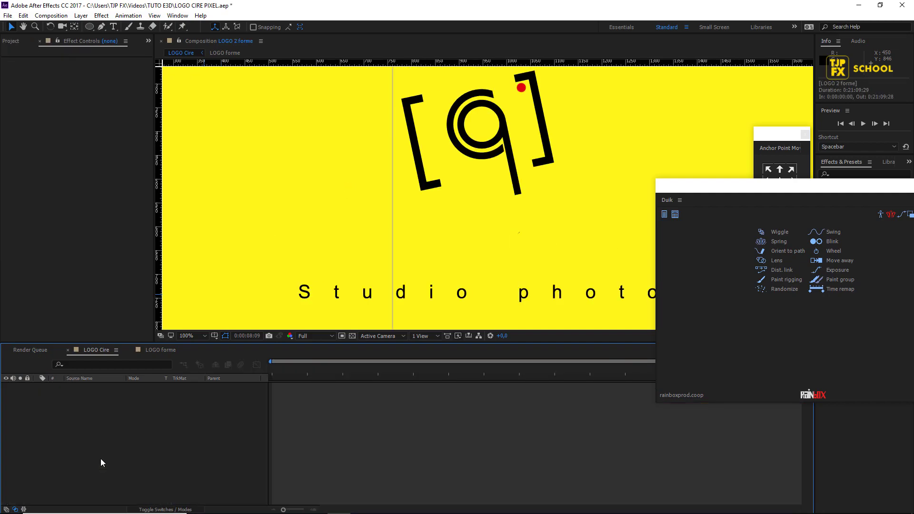
key(ctrl+v)
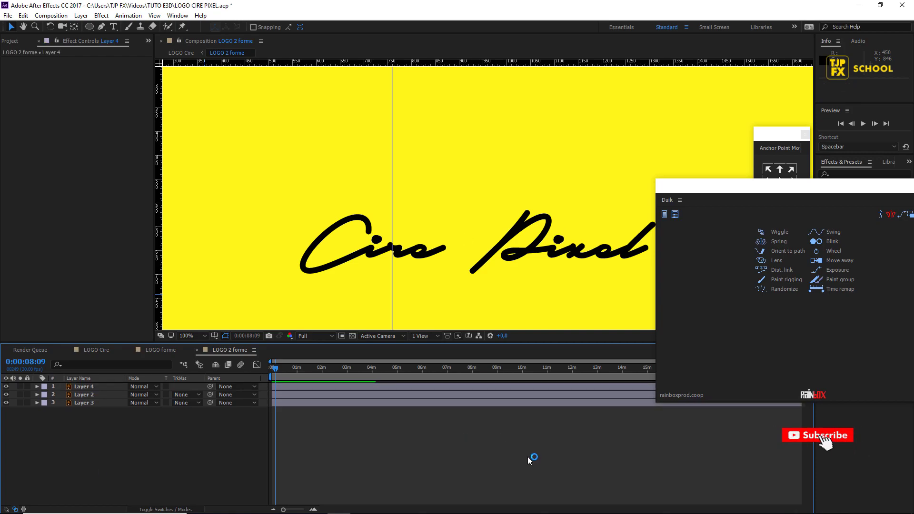
click(97, 350)
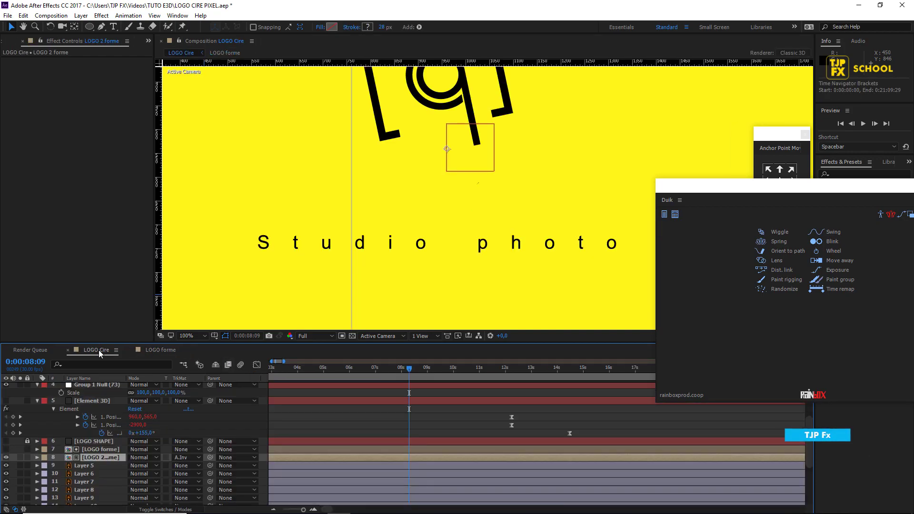
mouse_move(370, 372)
mouse_down()
mouse_move(432, 373)
mouse_move(326, 385)
mouse_move(410, 402)
mouse_move(298, 399)
mouse_move(310, 410)
mouse_up()
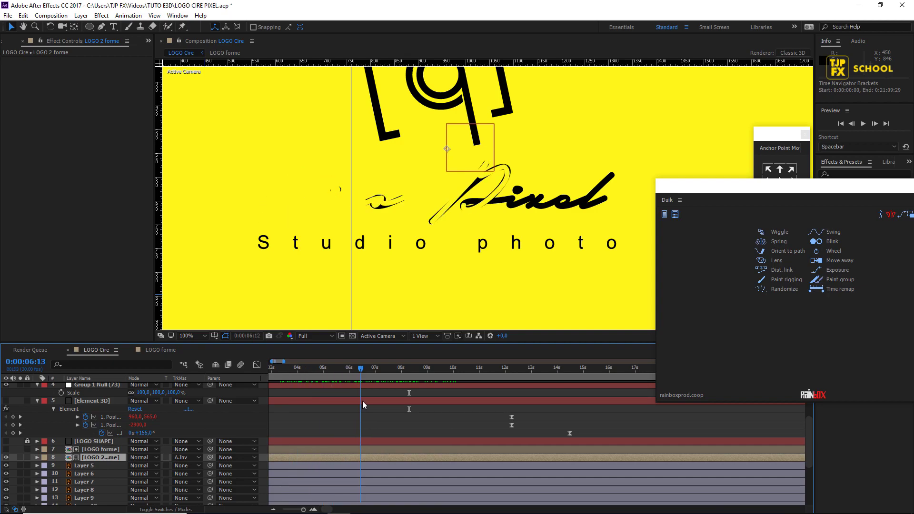
Switch LOGO 2 forme's track matte to Alpha Matte and preview the script writing on by 07:23.
click(185, 458)
click(210, 416)
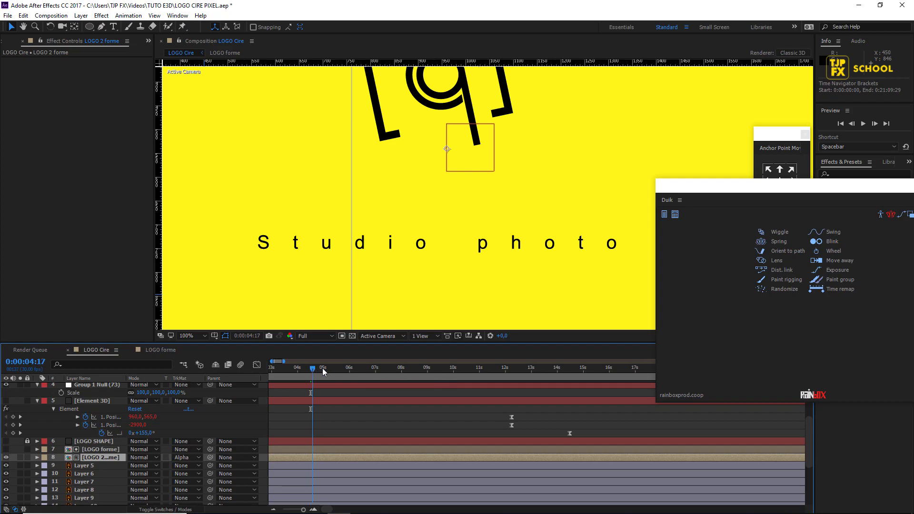
mouse_move(322, 369)
mouse_down()
mouse_move(374, 382)
mouse_move(311, 384)
mouse_up()
key(space)
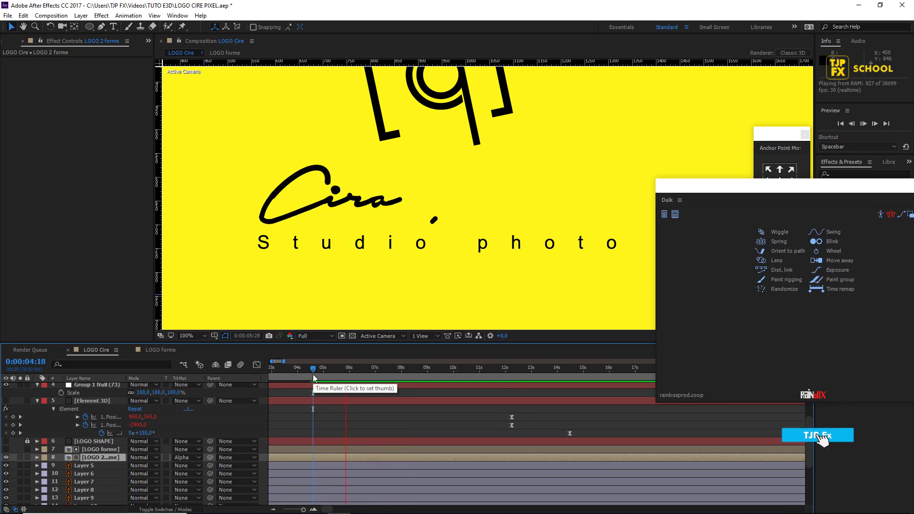
key(space)
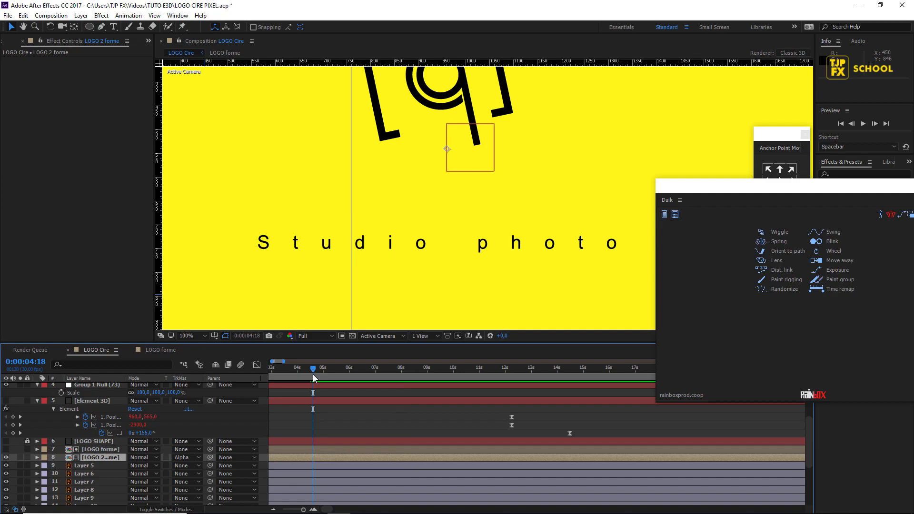
key(space)
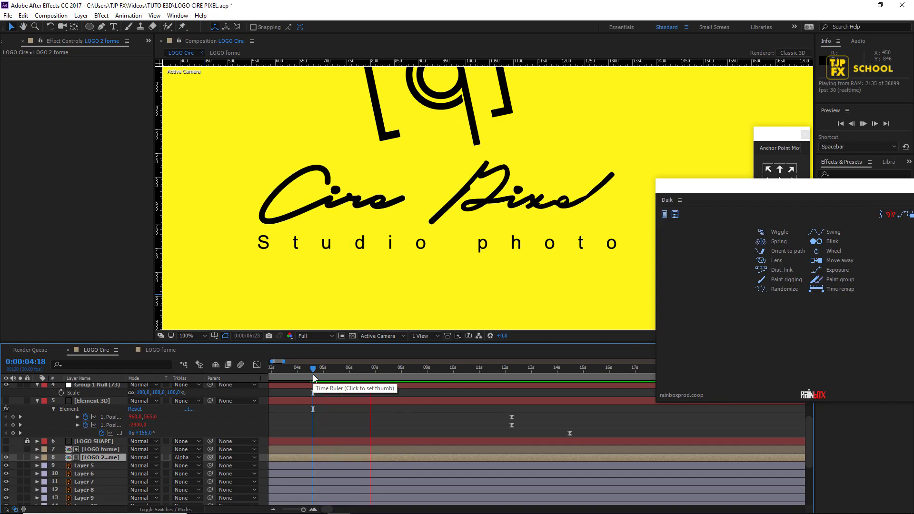
key(space)
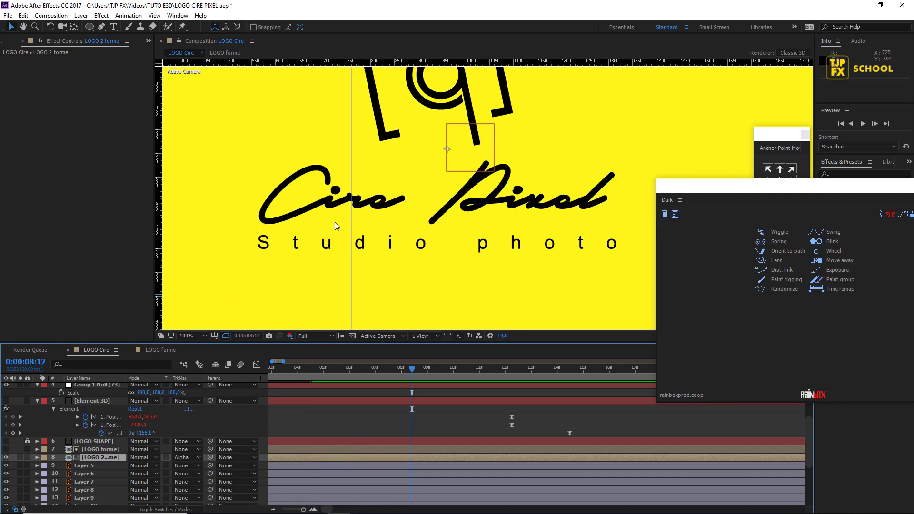
key(comma)
mouse_move(376, 369)
mouse_down()
mouse_move(320, 379)
mouse_move(395, 370)
mouse_up()
key(period)
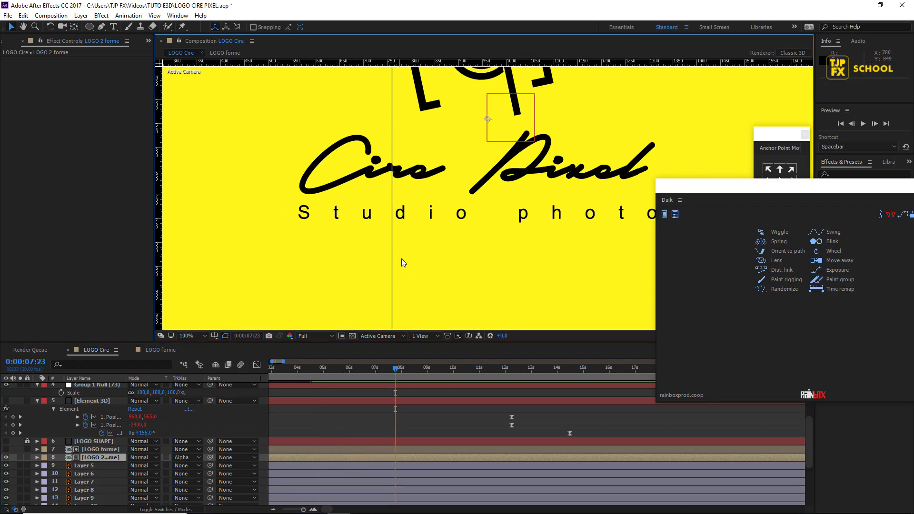
Lock the LOGO 2 forme layer and select the 'u' letter of Studio photo.
click(87, 467)
click(302, 222)
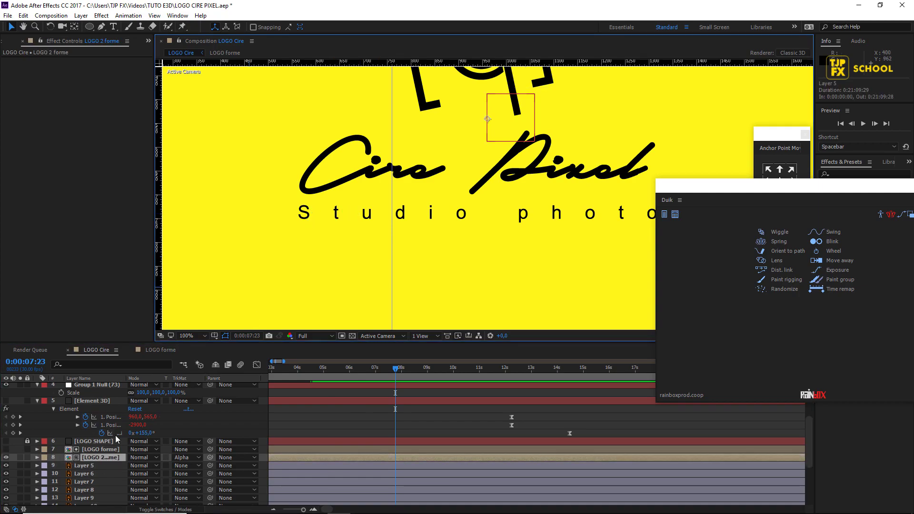
click(27, 457)
click(368, 219)
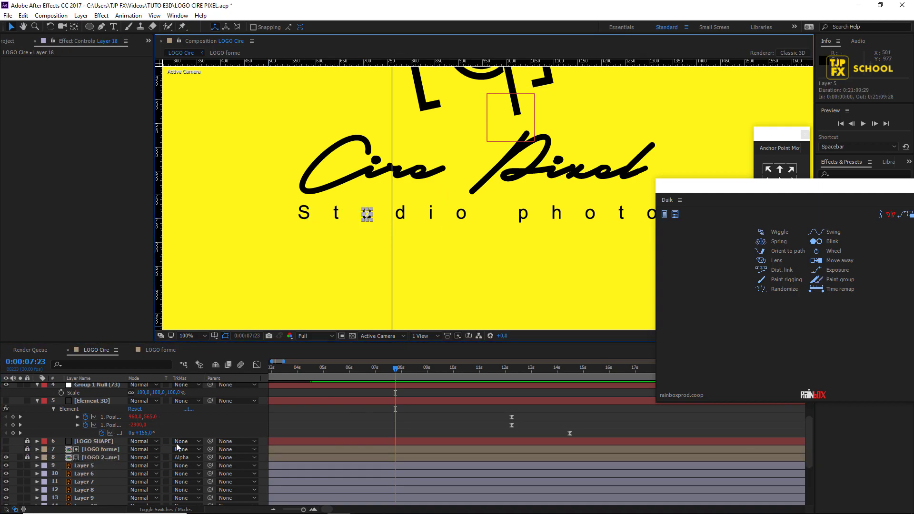
key(comma)
key(comma)
key(period)
key(period)
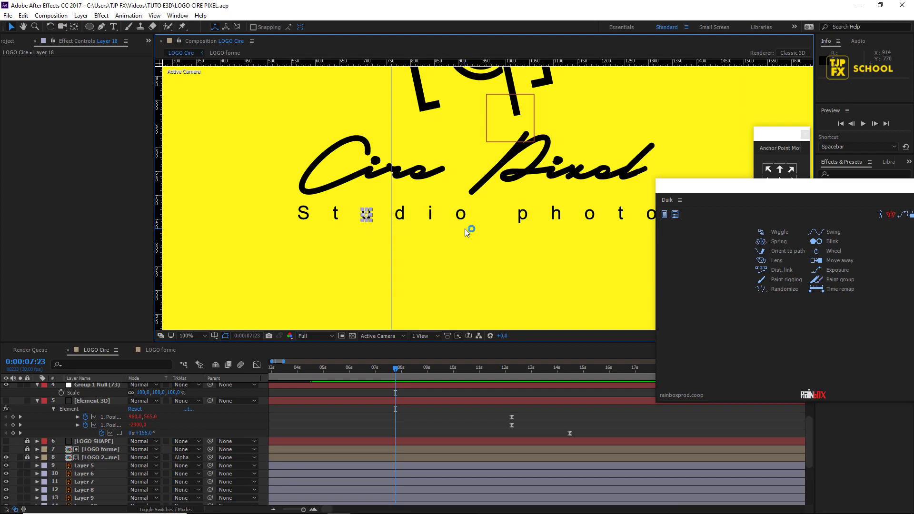
Select all the Studio photo letter layers, Layer 10 through Layer 20.
scroll(96, 478, down, 3)
scroll(95, 479, down, 2)
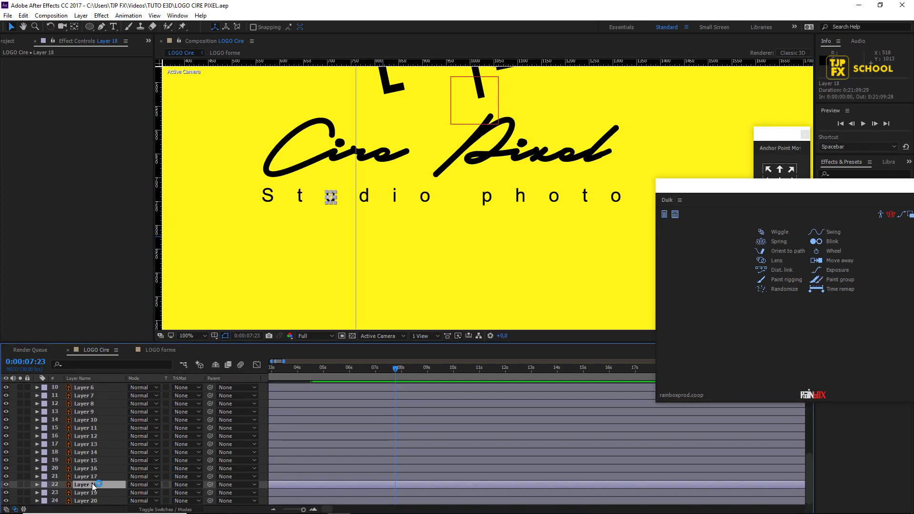
shift+click(95, 421)
shift+click(94, 410)
shift+click(95, 403)
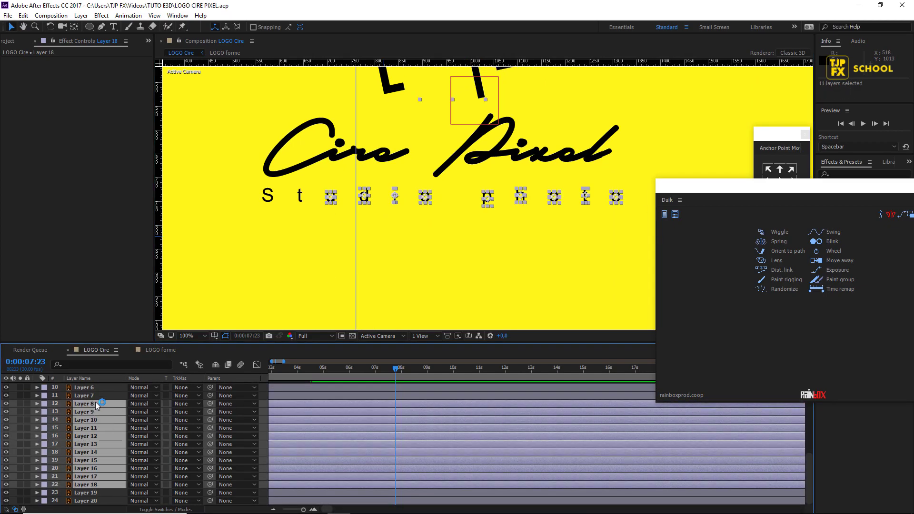
scroll(77, 433, up, 2)
shift+click(89, 422)
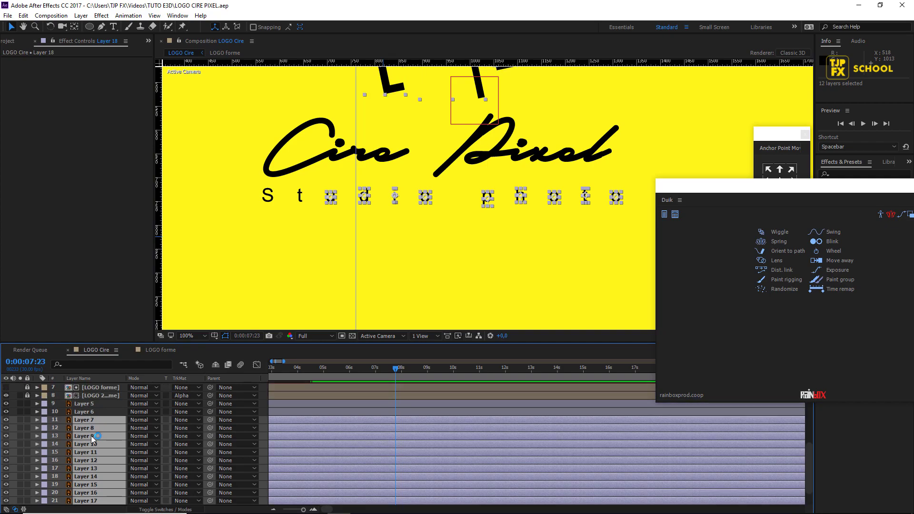
scroll(98, 436, down, 2)
key(ctrl+Down)
key(ctrl+Down)
shift+click(97, 423)
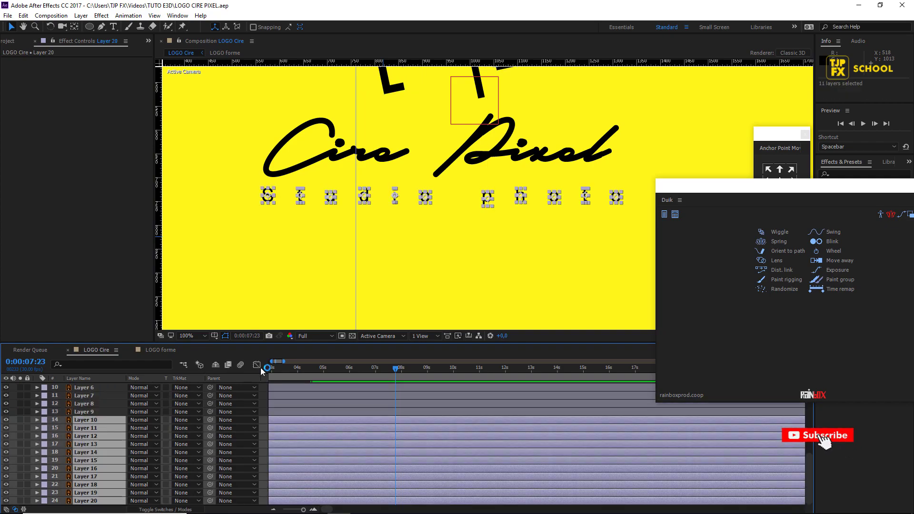
Pre-compose the selected letter layers into Pre-comp 1.
key(comma)
key(comma)
key(comma)
key(period)
key(period)
click(81, 15)
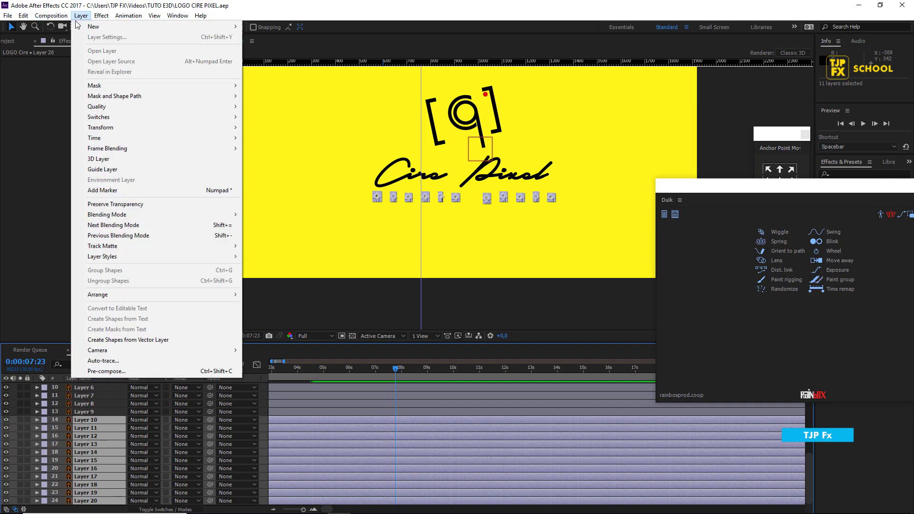
click(119, 371)
key(Return)
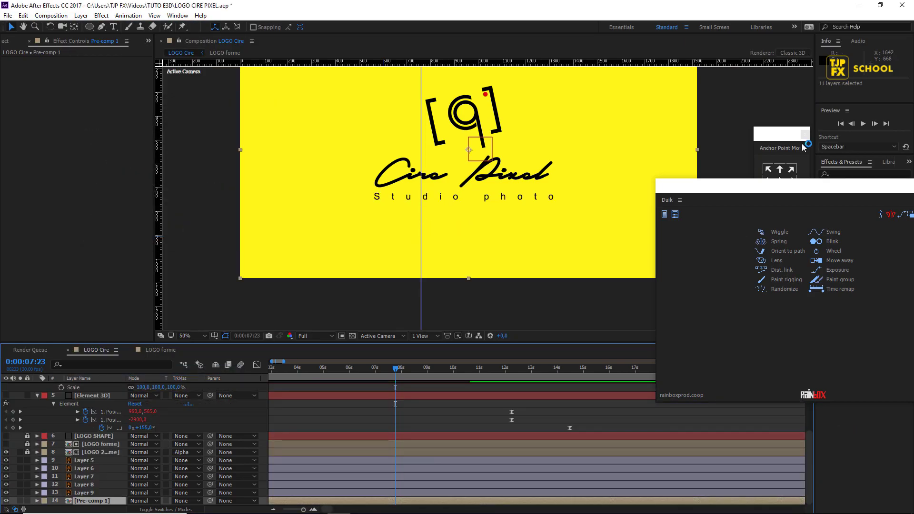
Center the Studio photo letters, then select all eleven letter layers and reveal their Scale properties.
key(period)
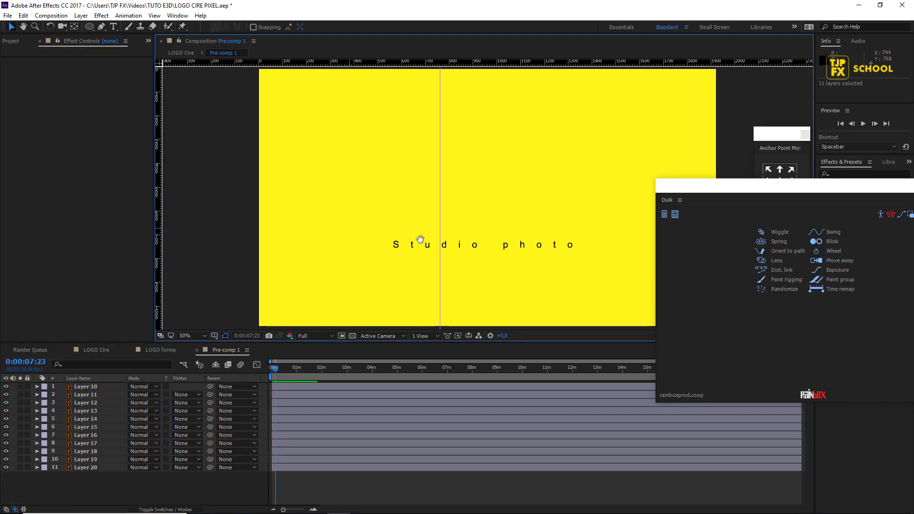
drag(418, 241, 363, 236)
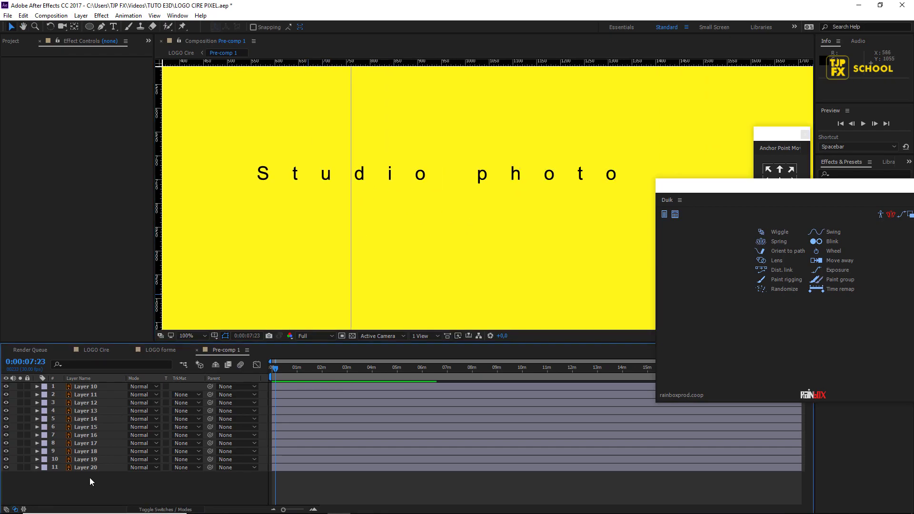
drag(92, 480, 84, 383)
key(s)
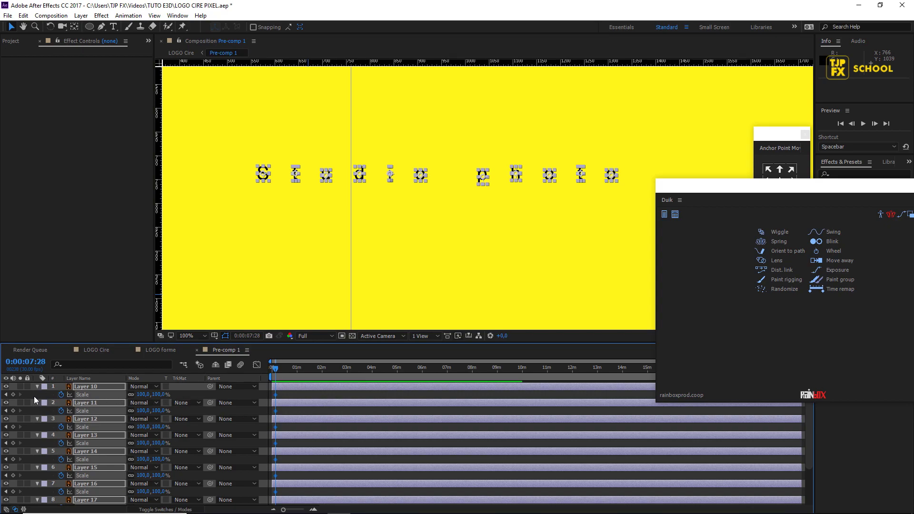
Jump to the Scale keyframes, zoom the timeline around them, and preview the pop-in.
click(6, 394)
click(313, 509)
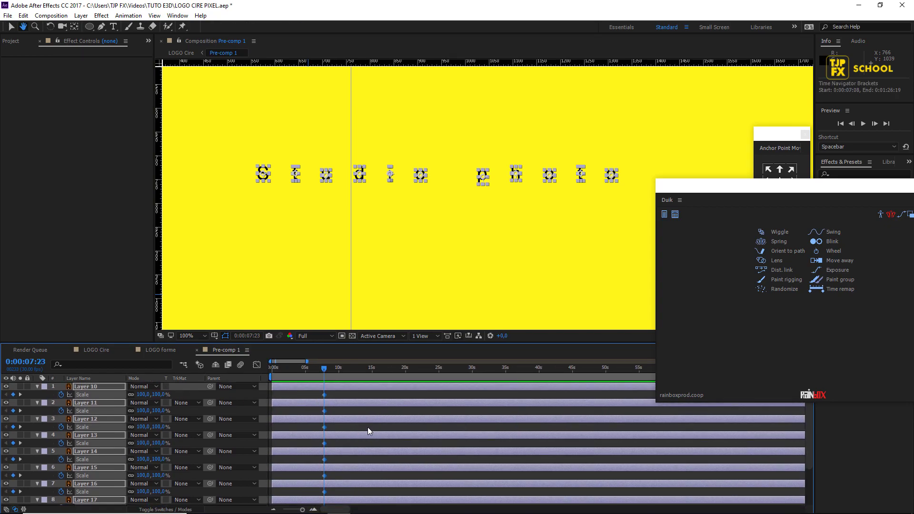
key(equal)
key(equal)
key(space)
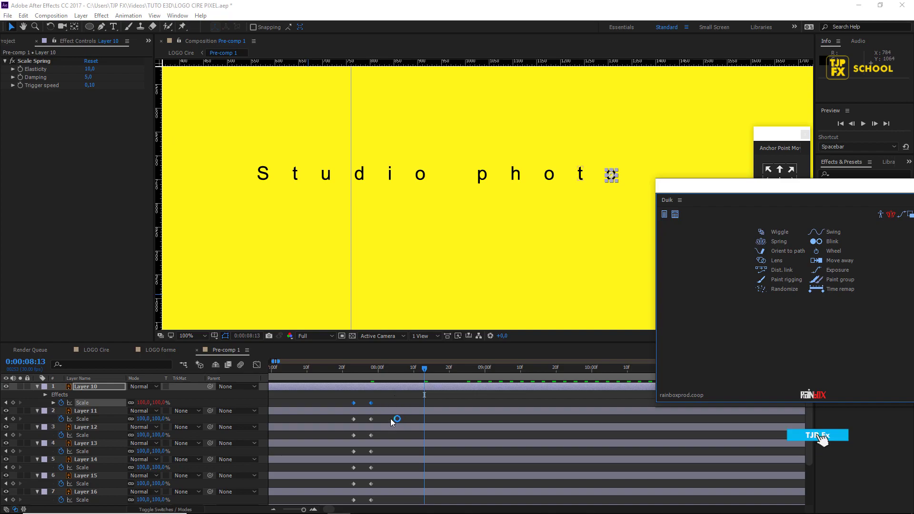
Add a Duik Scale Spring to the scale keyframes of Layers 13 through 19.
drag(410, 461, 328, 474)
click(778, 242)
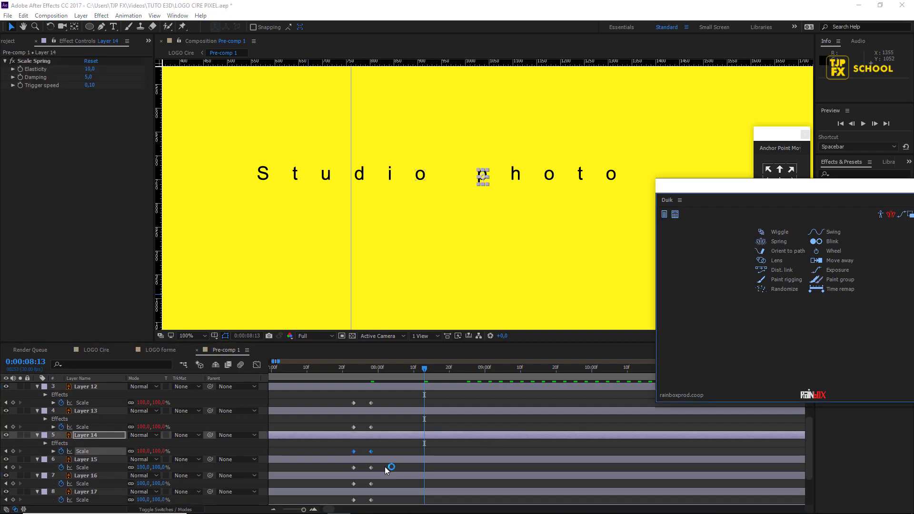
drag(386, 464, 347, 471)
click(778, 242)
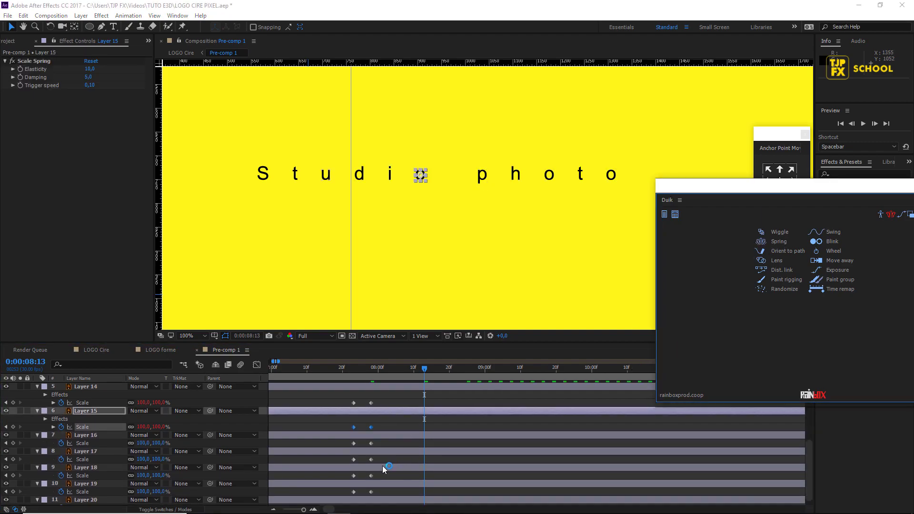
mouse_move(384, 441)
mouse_down()
mouse_move(342, 450)
mouse_move(345, 487)
mouse_up()
click(761, 242)
click(769, 242)
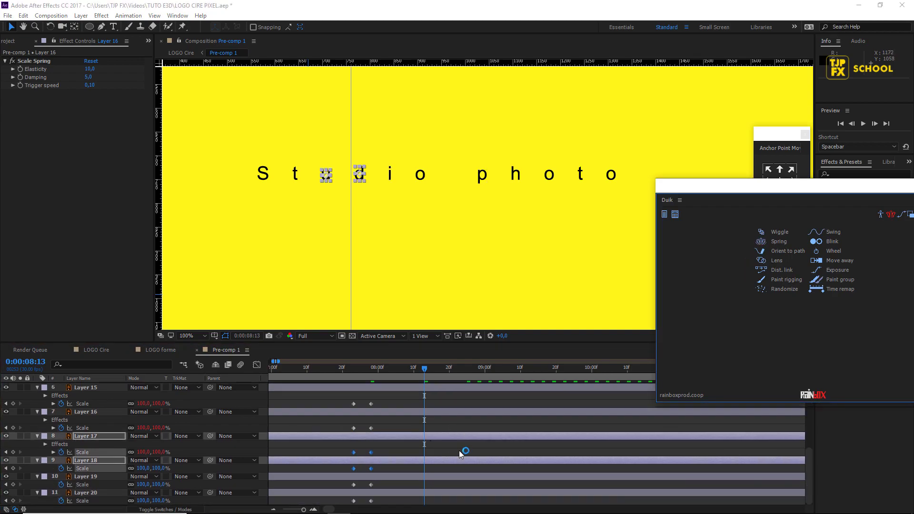
drag(402, 464, 343, 476)
click(778, 241)
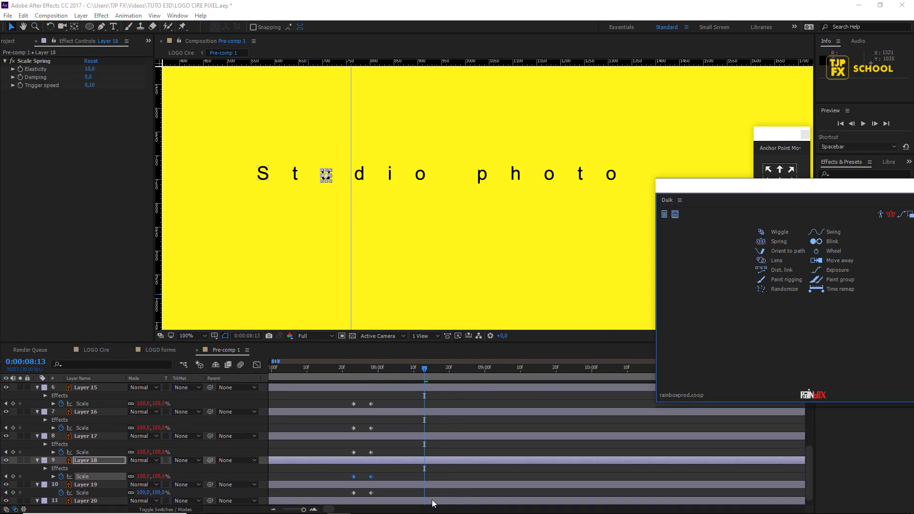
mouse_move(381, 477)
mouse_down()
mouse_move(345, 489)
mouse_move(350, 507)
mouse_up()
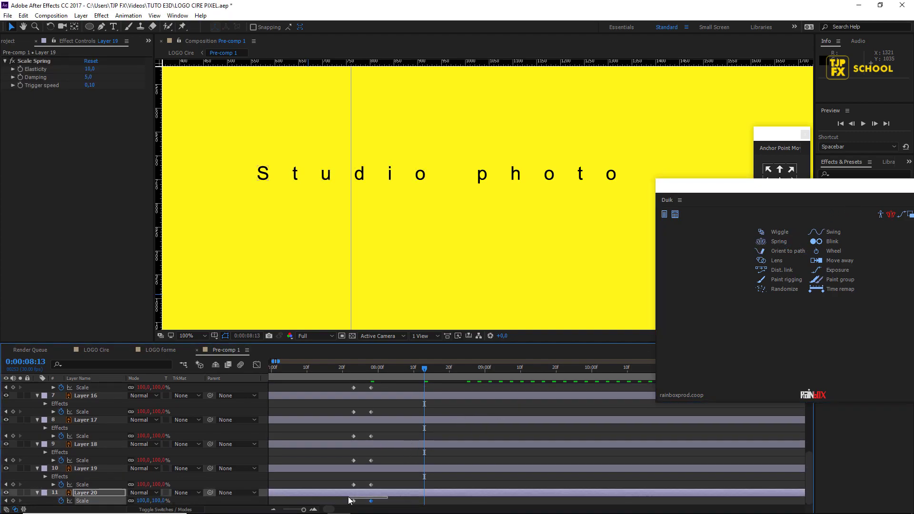
click(773, 245)
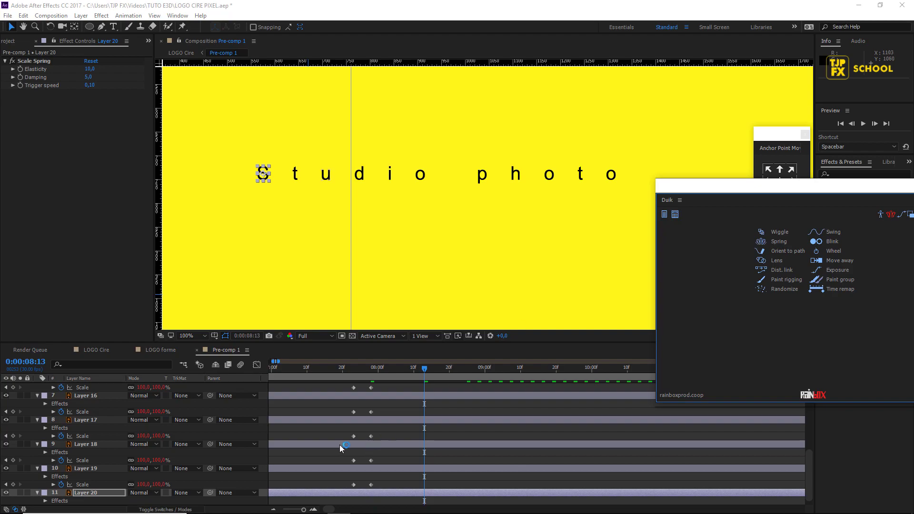
Set Scale Spring Elasticity 2 and Damping 6 on Layers 10 through 14.
scroll(380, 447, up, 5)
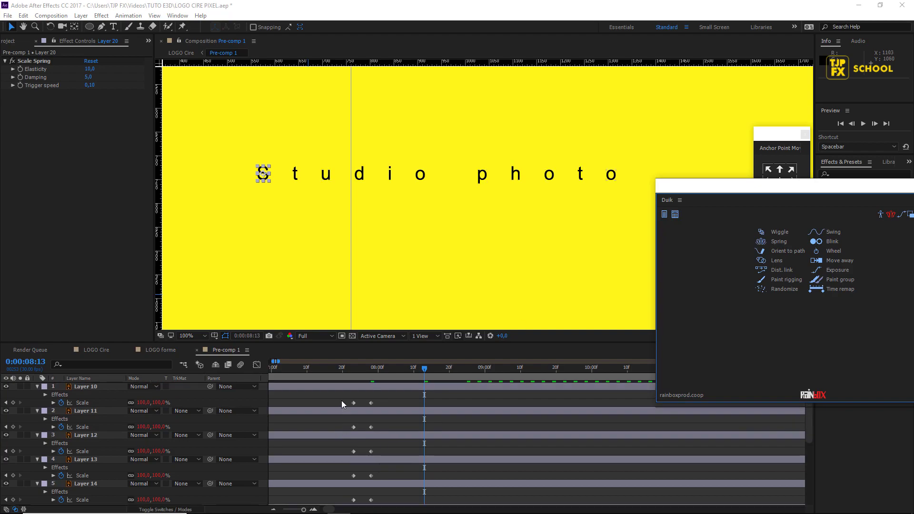
click(86, 387)
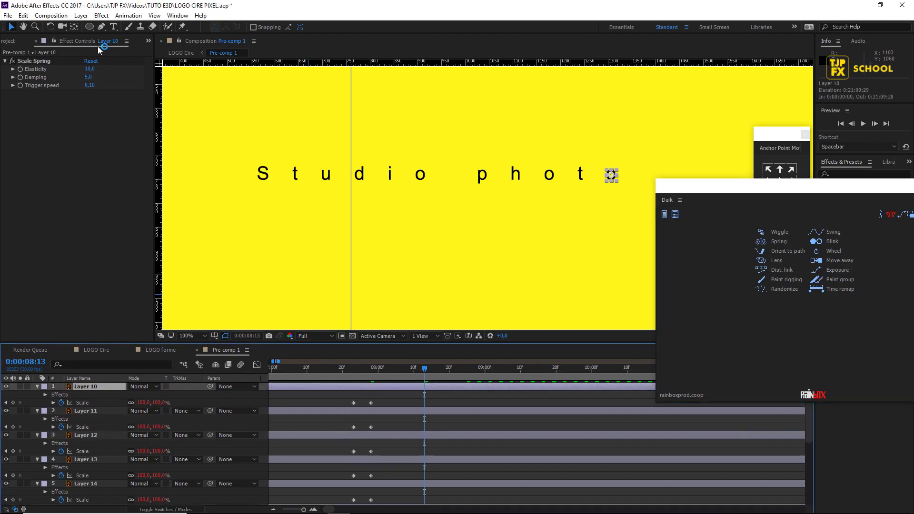
click(90, 69)
key(Tab)
text(6)
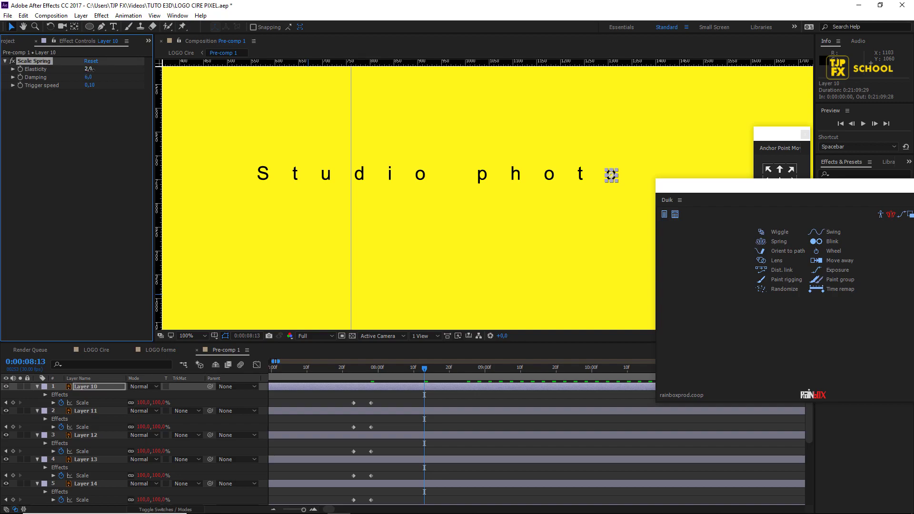
key(ctrl+Down)
key(Tab)
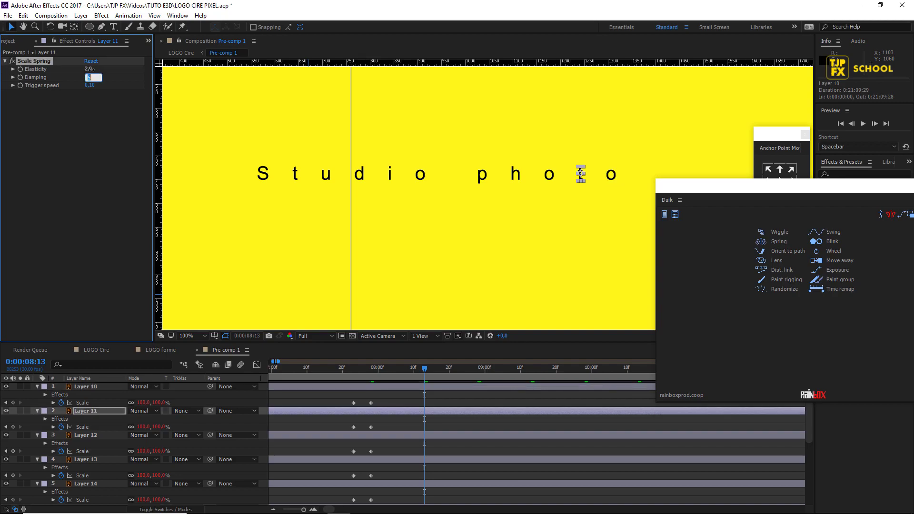
key(ctrl+Down)
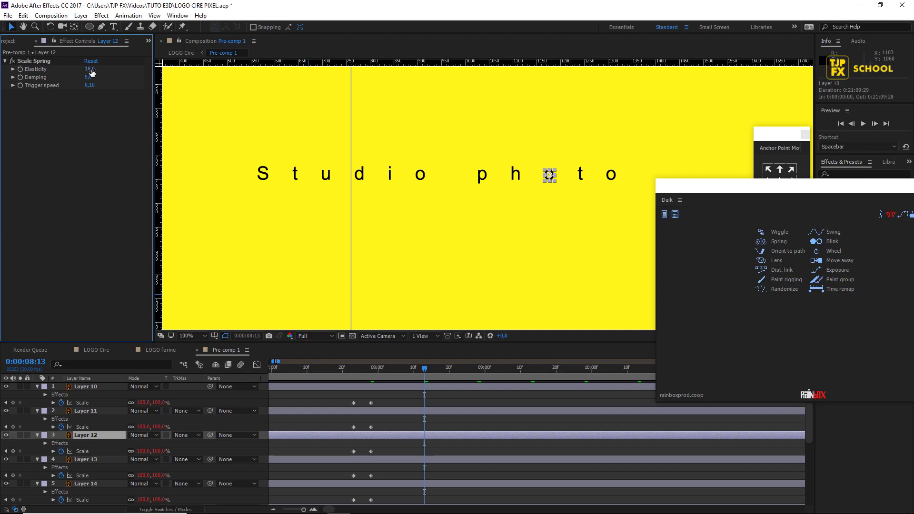
key(Tab)
text(6)
key(ctrl+Down)
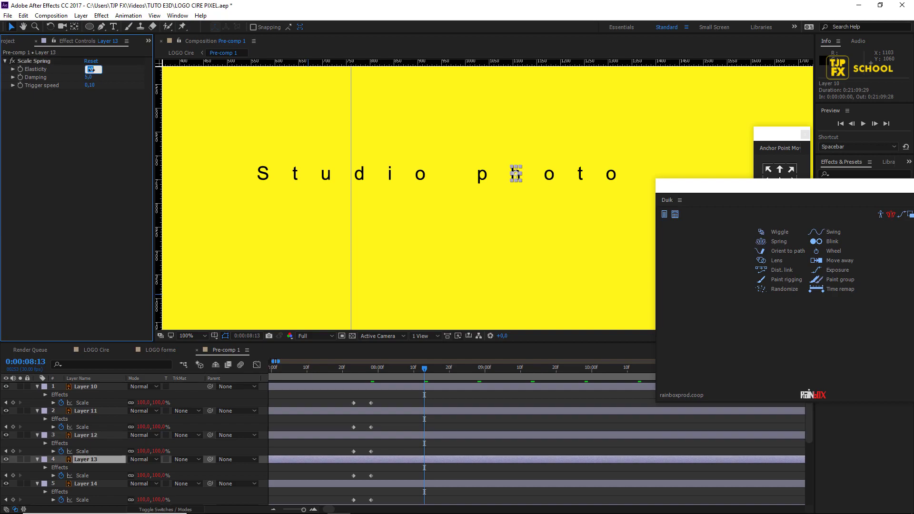
key(Tab)
text(6)
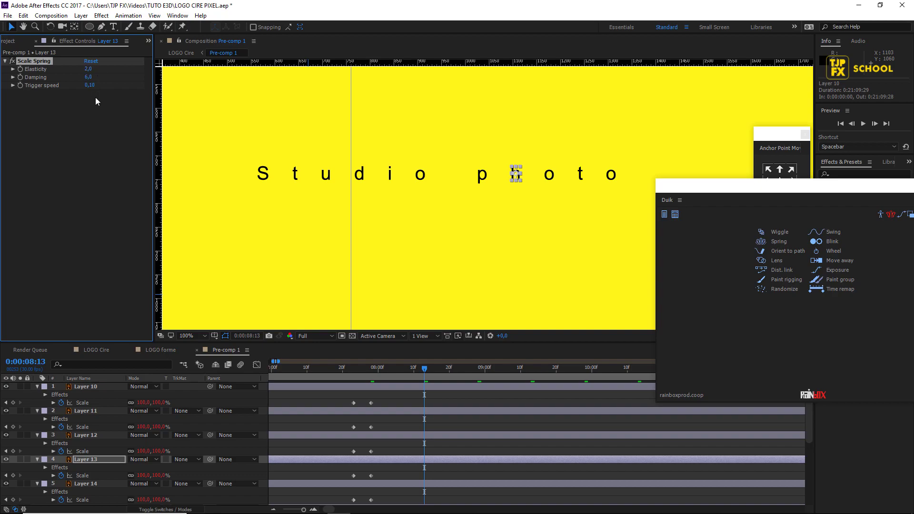
key(ctrl+Down)
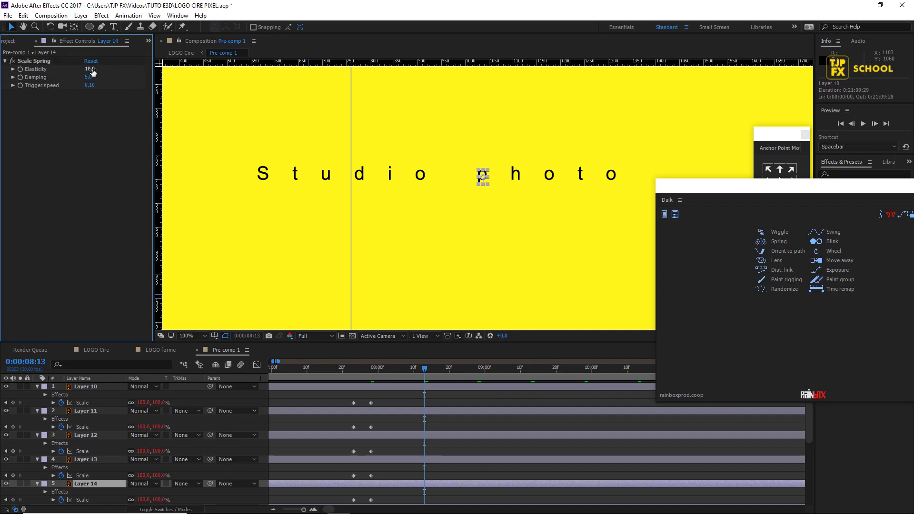
key(Tab)
text(6)
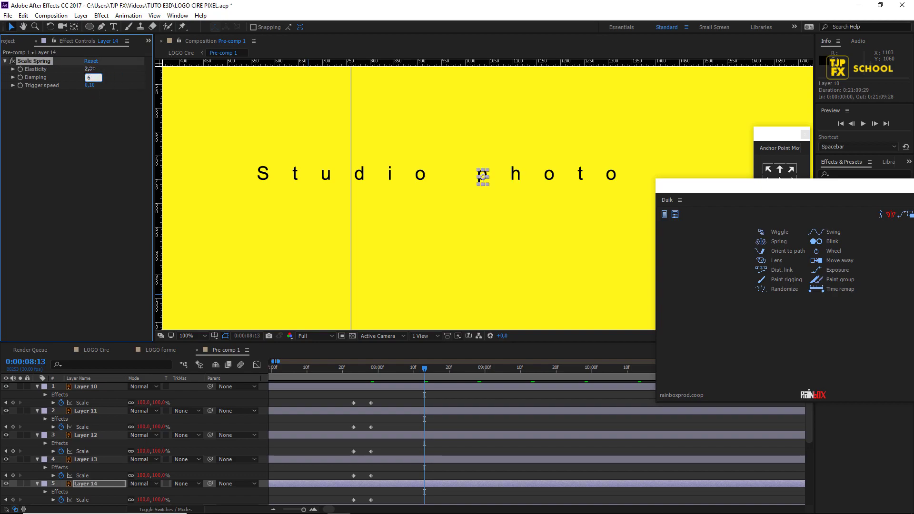
Give Layer 15 Elasticity 13, then Layers 16 and 17 Elasticity 2, Damping 6.
key(ctrl+Down)
click(91, 69)
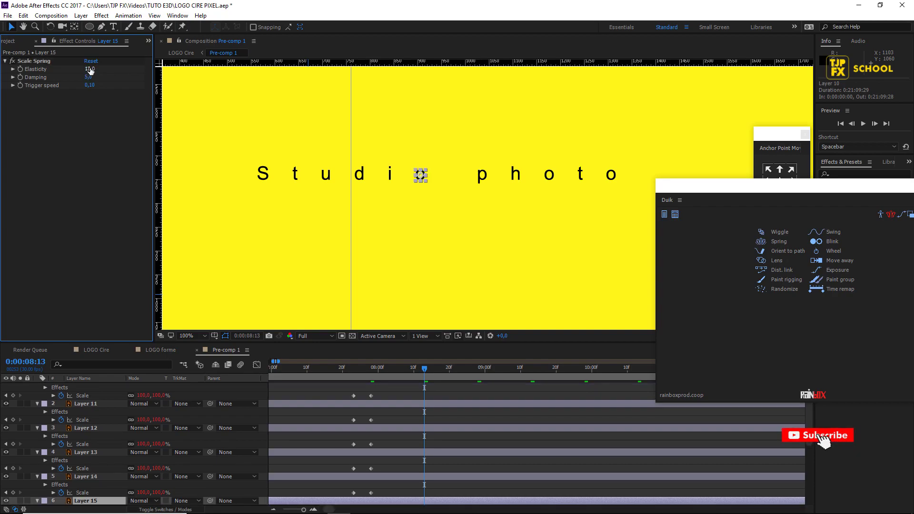
text(13)
key(Return)
key(ctrl+Down)
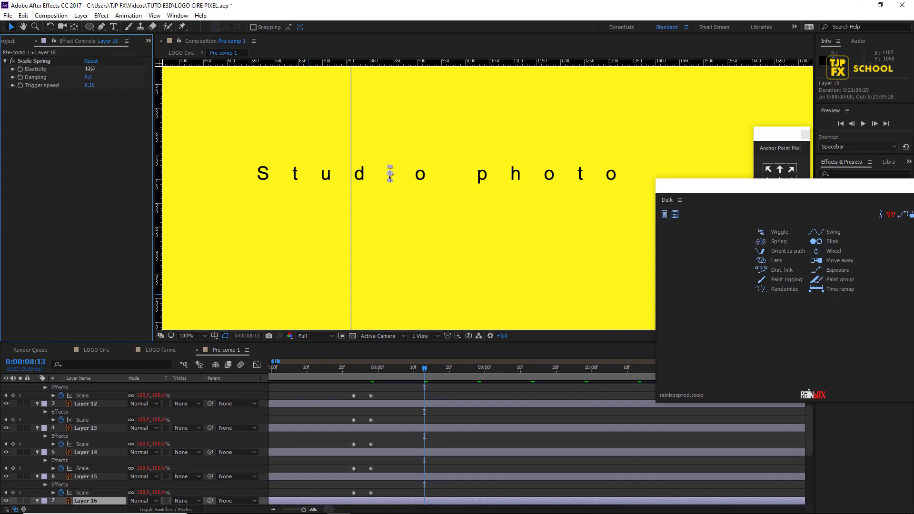
key(Tab)
text(6)
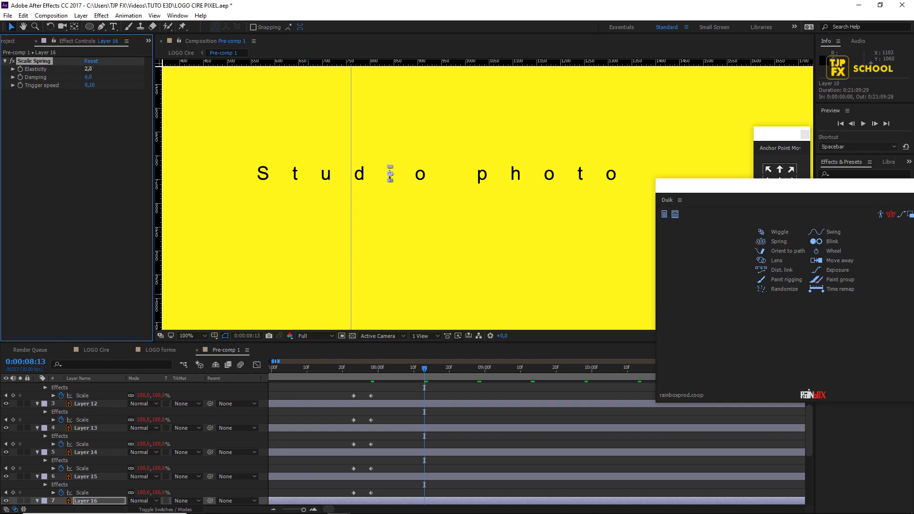
key(ctrl+Down)
key(Tab)
text(6)
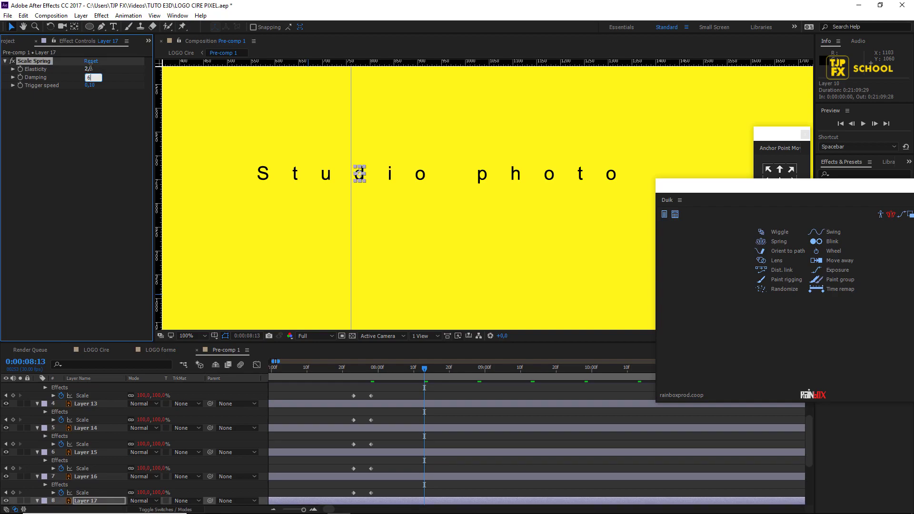
key(ctrl+Down)
Set Elasticity 2 and Damping 6 on the springs of Layers 18, 19 and 20.
click(90, 69)
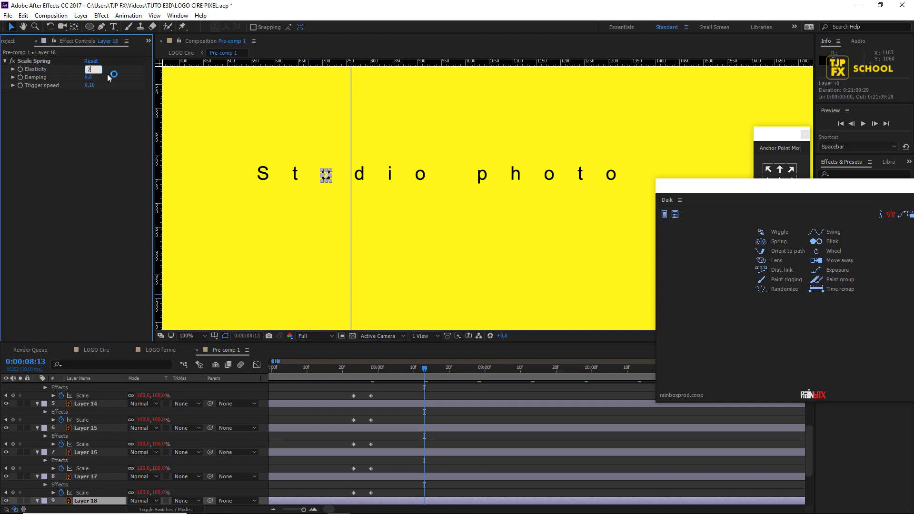
key(Tab)
text(6)
key(Return)
key(ctrl+Down)
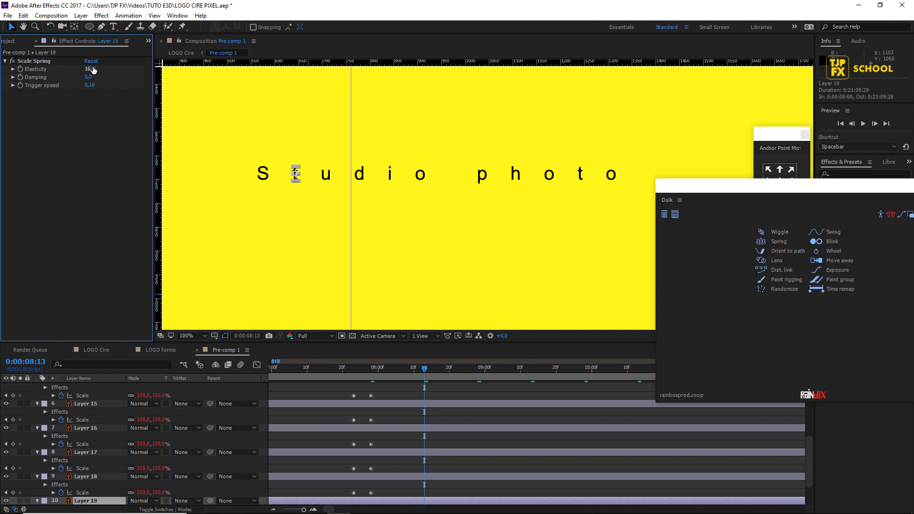
text(2)
key(Tab)
key(ctrl+Down)
text(2)
key(Tab)
text(6)
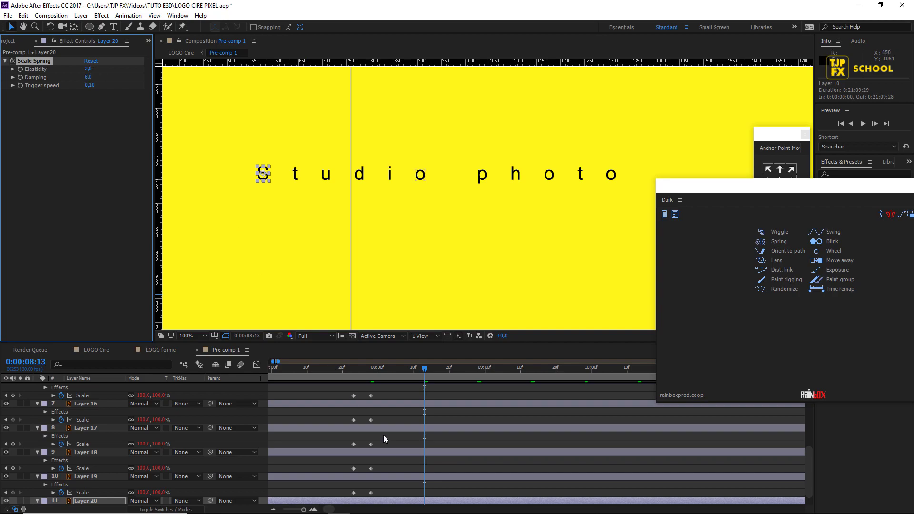
Preview the letter pop-in from 0:00:07:23.
scroll(408, 433, up, 5)
click(355, 374)
key(space)
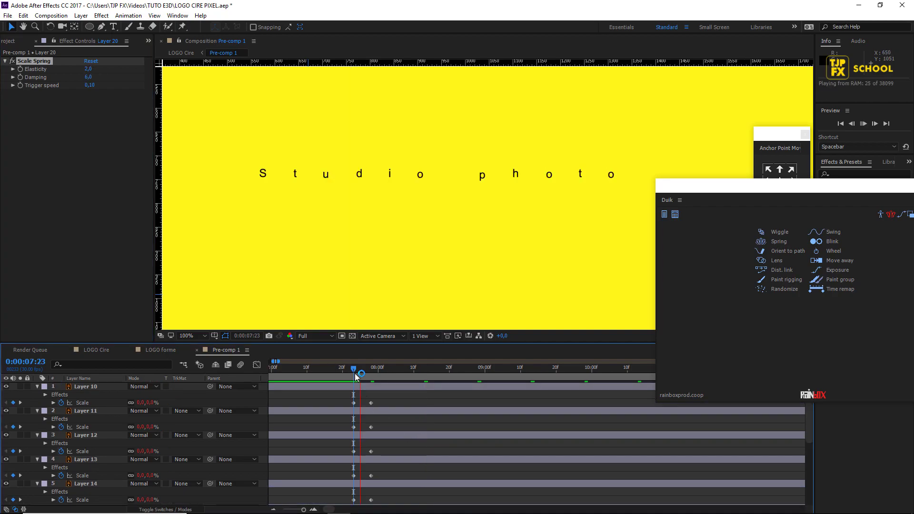
key(space)
Marquee-select the letter layers' Scale keyframes and bring up their keyframe options.
scroll(406, 410, down, 5)
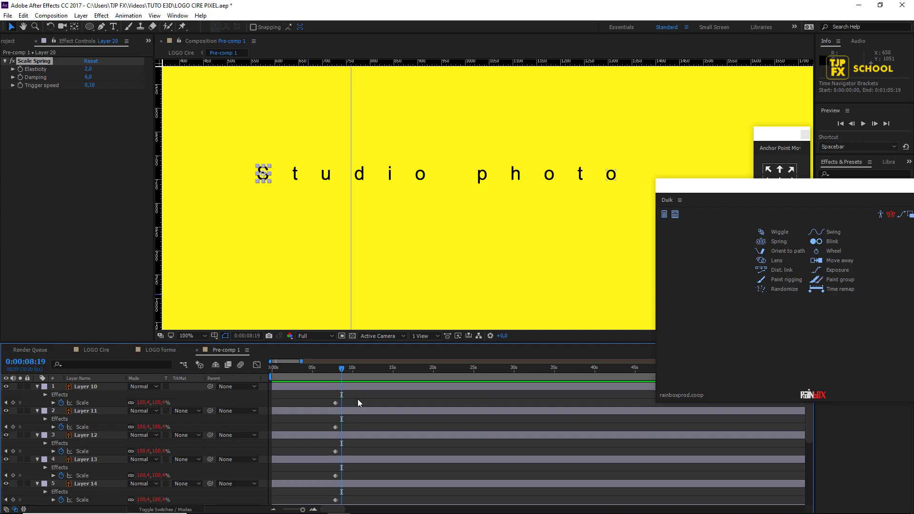
scroll(383, 403, up, 5)
drag(391, 404, 436, 504)
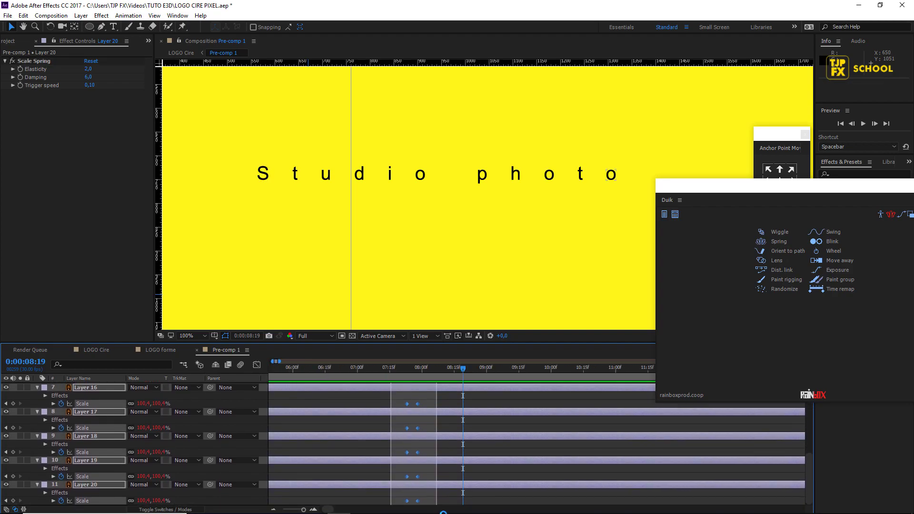
right_click(417, 403)
scroll(419, 405, up, 5)
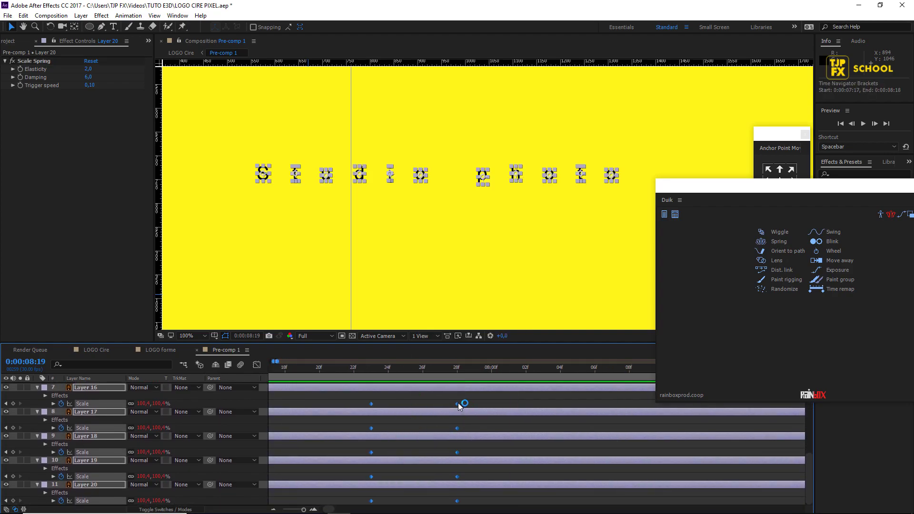
scroll(436, 416, down, 5)
scroll(432, 421, up, 3)
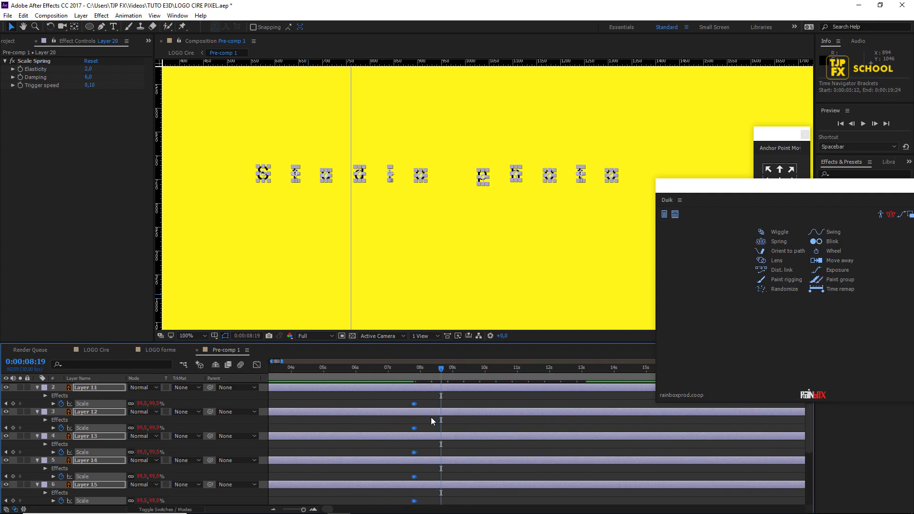
scroll(432, 421, up, 1)
scroll(305, 393, down, 5)
Randomly shift the letter layers 2–3 frames apart with Utility_Box_v1.6's Randomize.
click(182, 17)
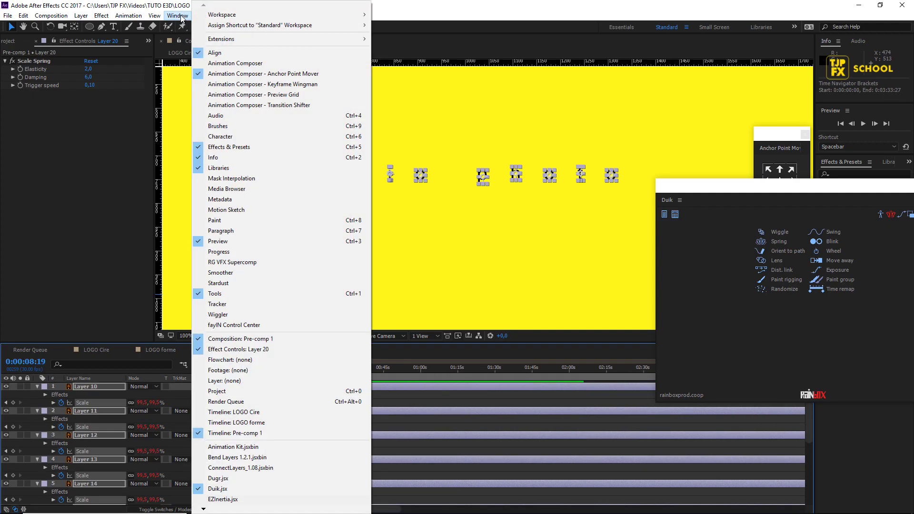
mouse_move(208, 509)
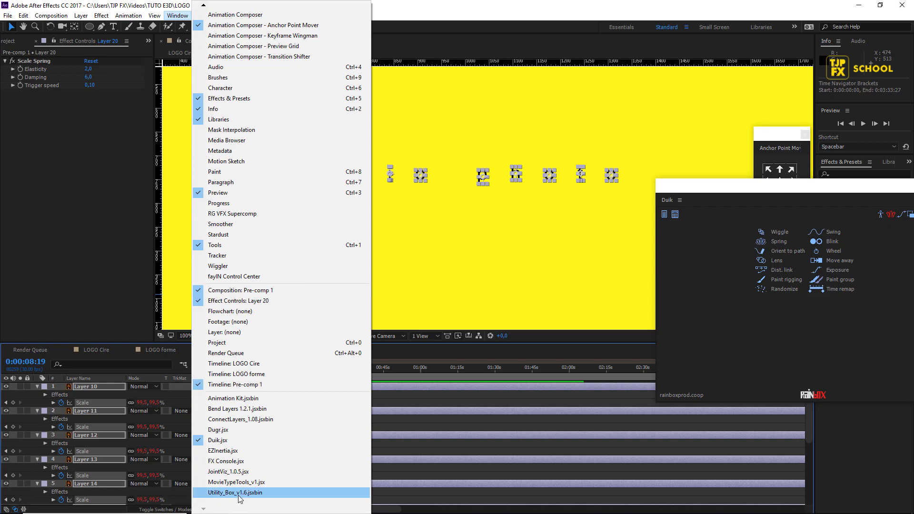
click(233, 492)
click(62, 100)
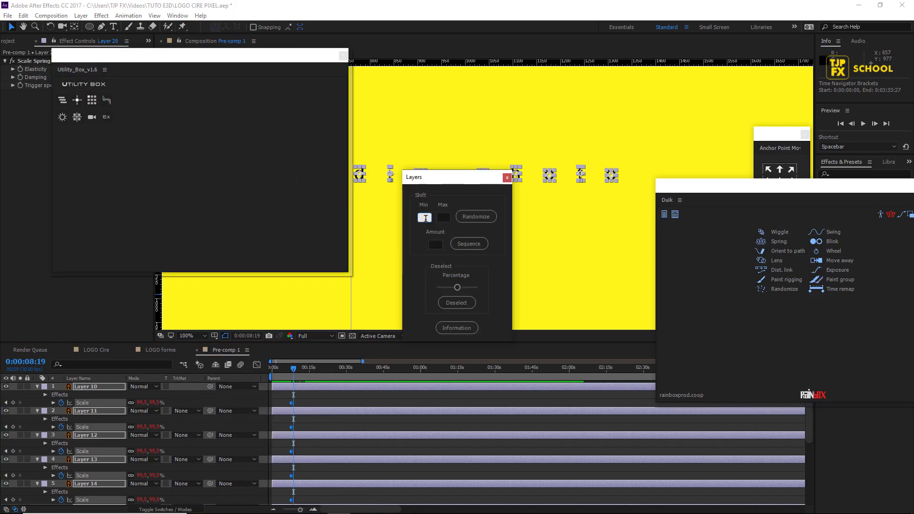
click(476, 216)
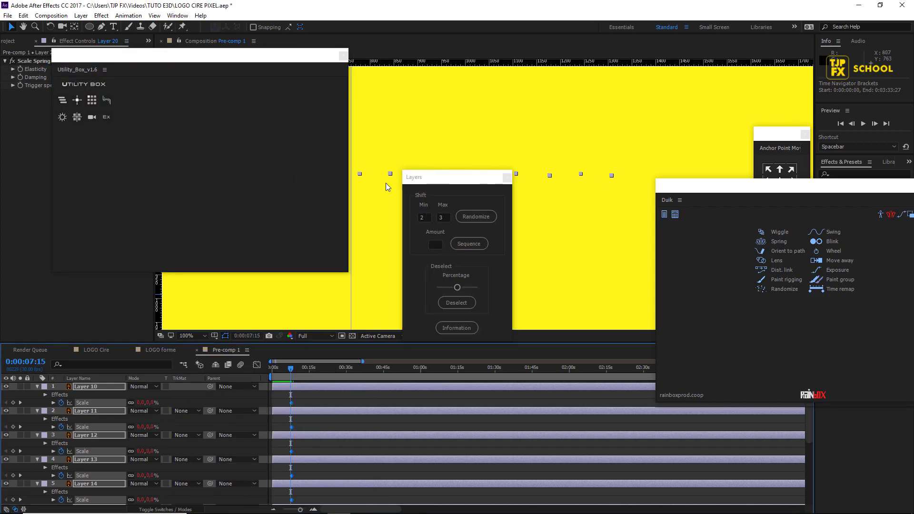
click(343, 56)
Spread the selected letter Scale keyframes further apart in time.
click(287, 375)
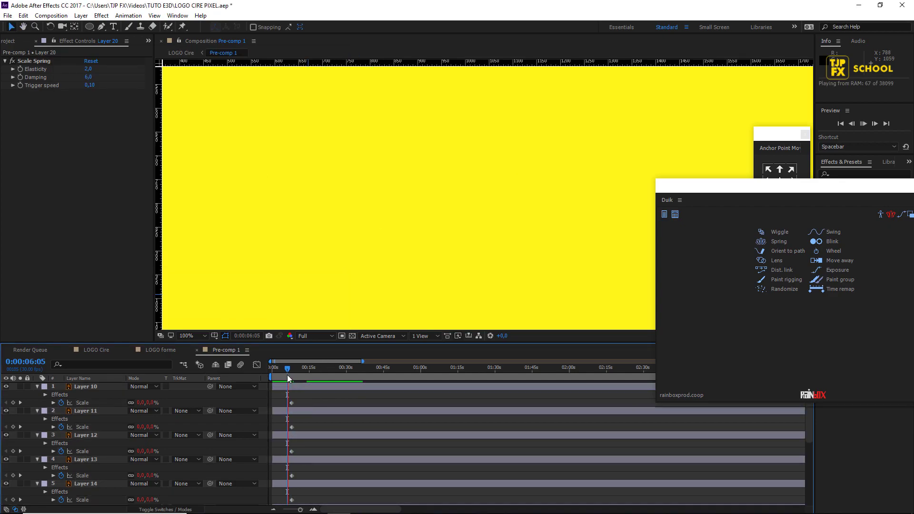
key(space)
key(equal)
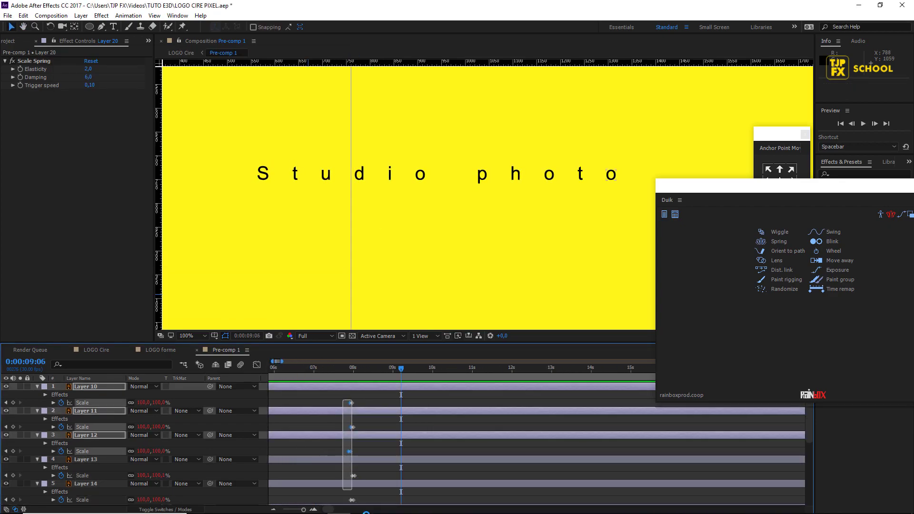
drag(342, 395, 364, 506)
key(equal)
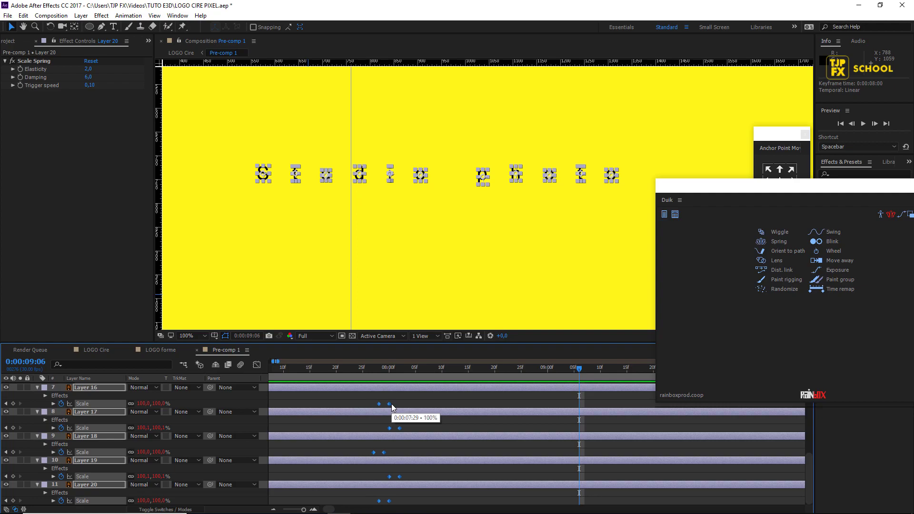
drag(399, 428, 406, 430)
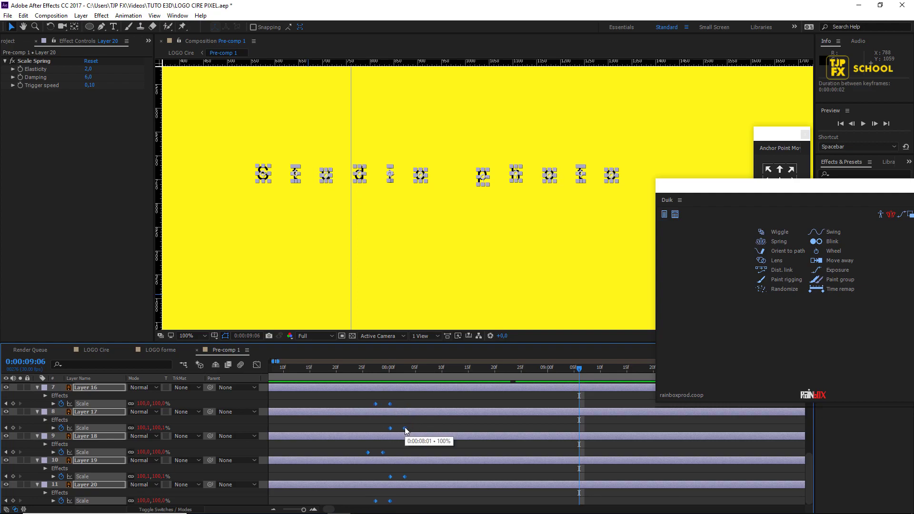
key(space)
key(semicolon)
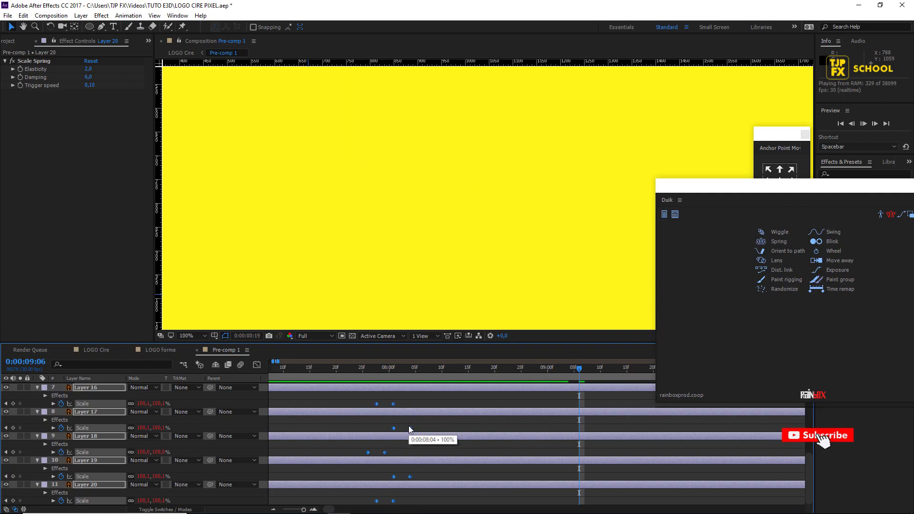
Start the work area at about 7 seconds, preview the staggered letters, and switch to LOGO forme.
drag(270, 377, 350, 377)
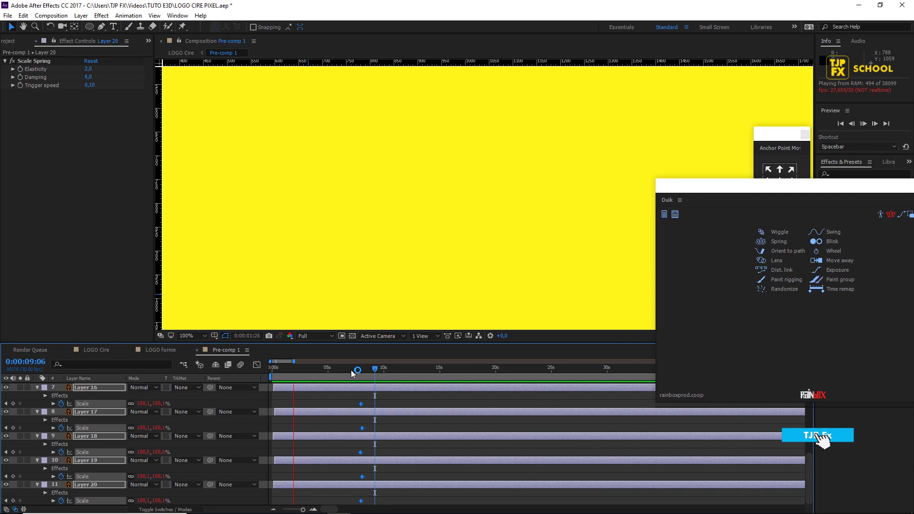
click(379, 369)
key(space)
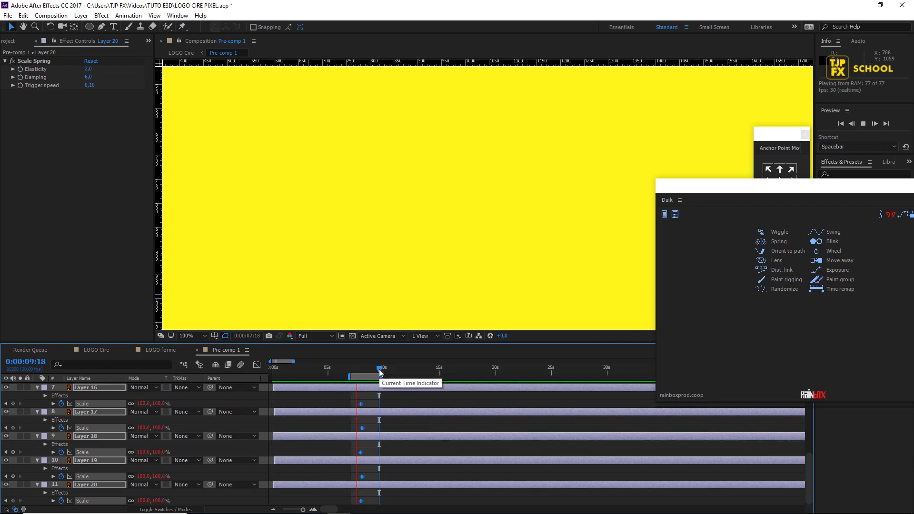
scroll(557, 204, down, 1)
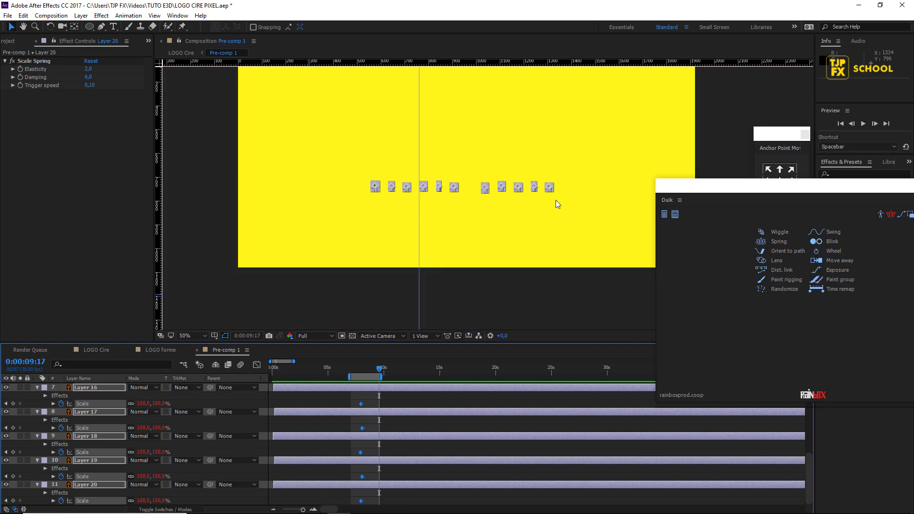
click(157, 350)
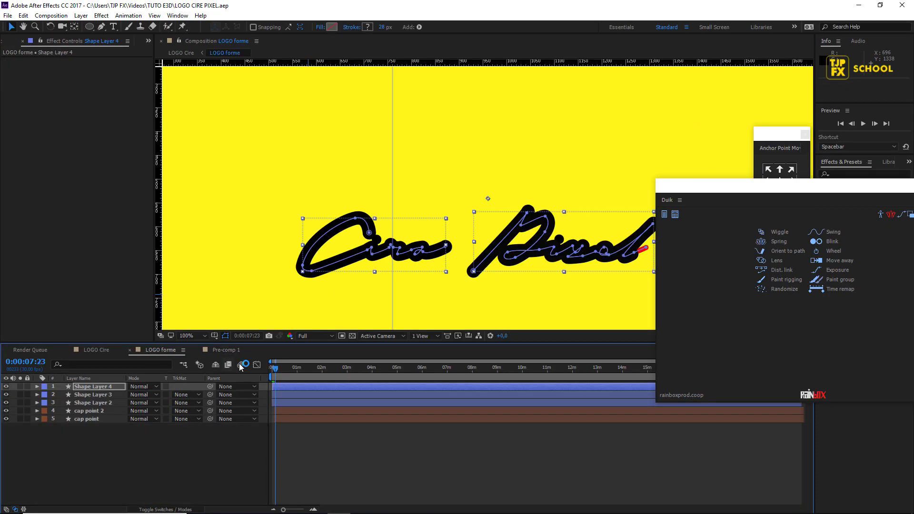
In LOGO Cire, zoom out to 25% and scrub back to 0:00:03:15.
click(95, 352)
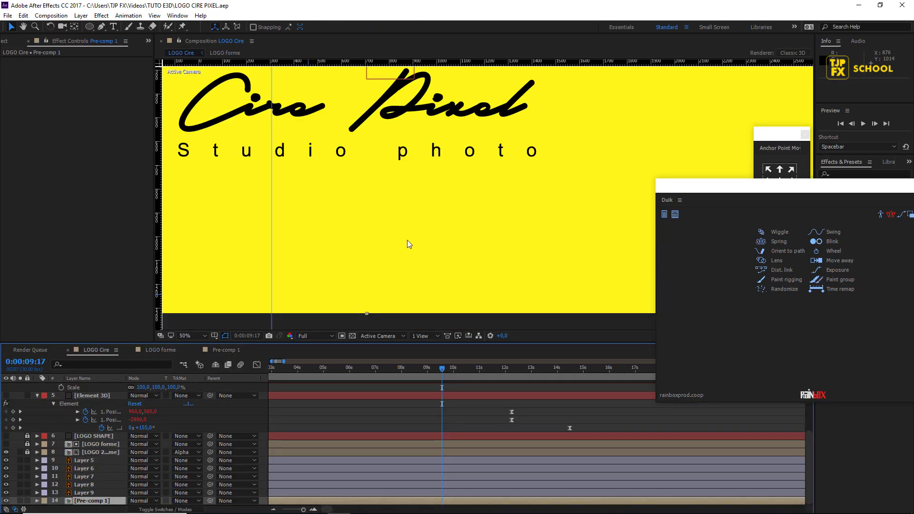
scroll(407, 240, down, 1)
key(comma)
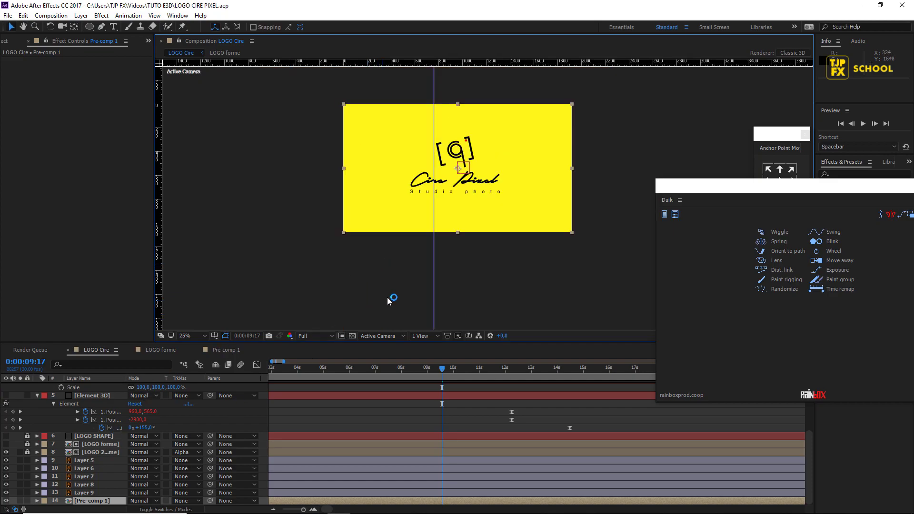
drag(360, 367, 342, 376)
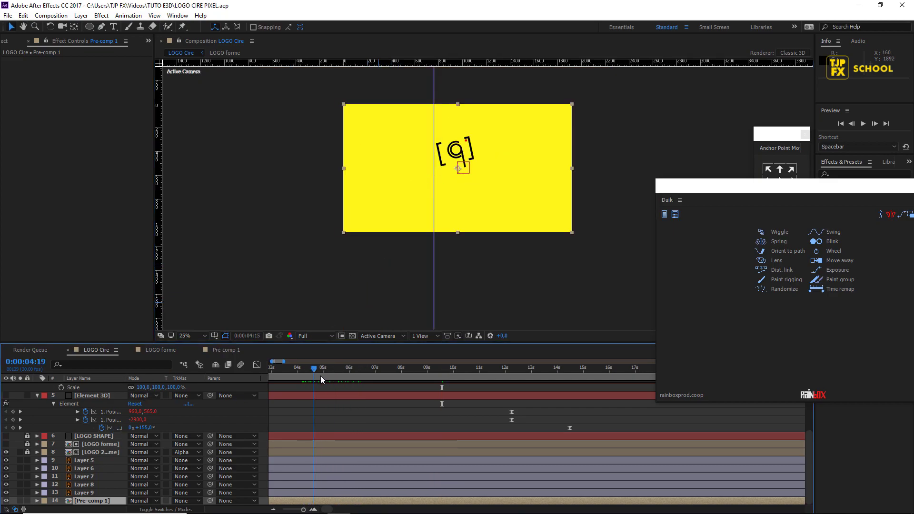
drag(342, 376, 284, 375)
drag(316, 414, 472, 420)
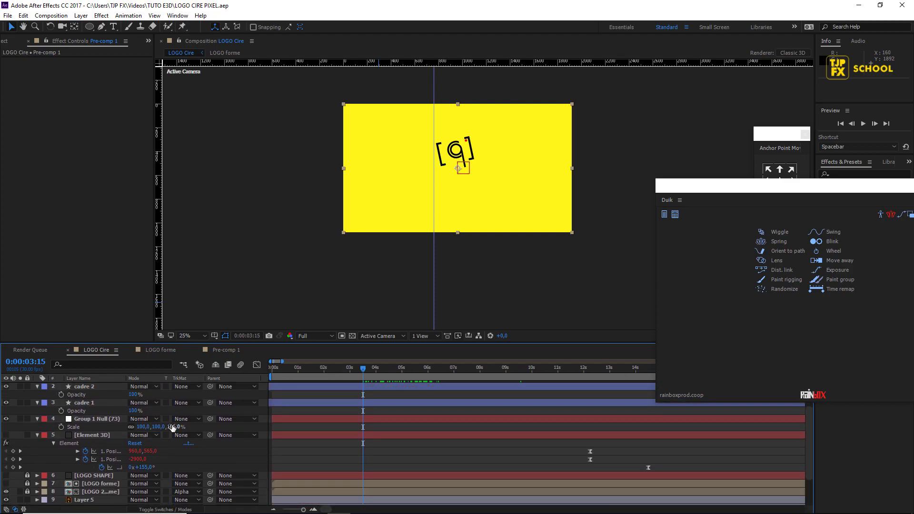
key(v)
Hide the right bracket Layer 6 and Layers 7, 8 and 9.
click(89, 461)
scroll(467, 177, up, 4)
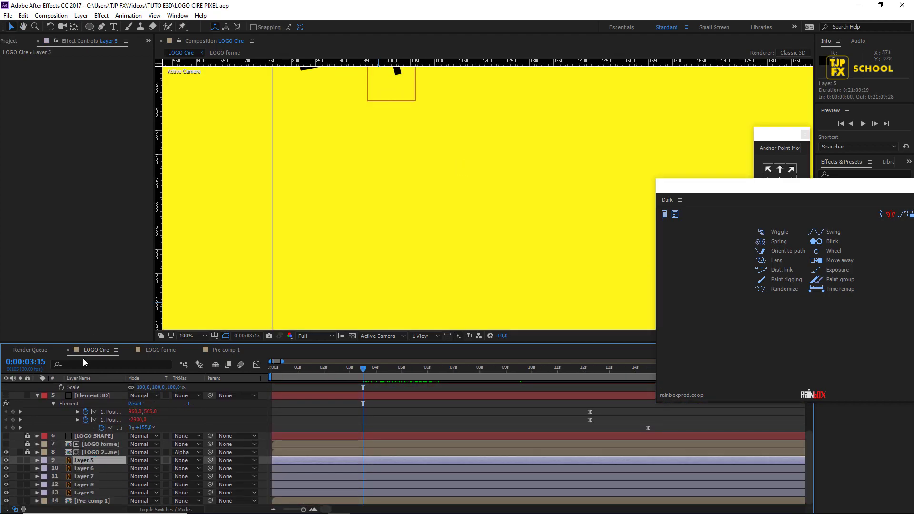
click(87, 469)
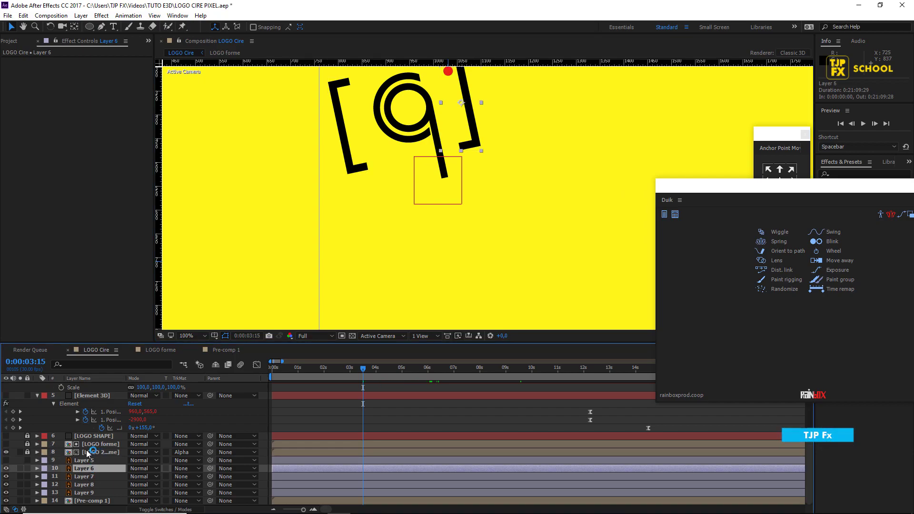
click(6, 469)
click(87, 477)
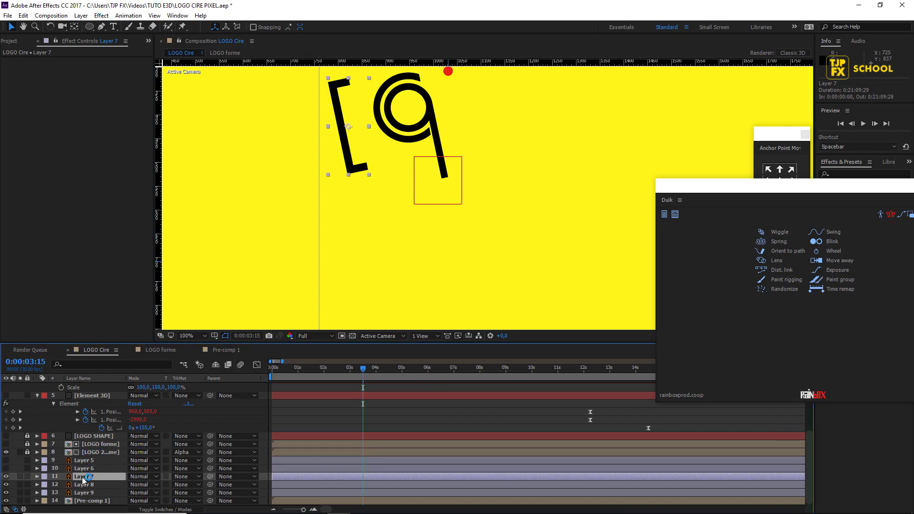
shift+click(88, 493)
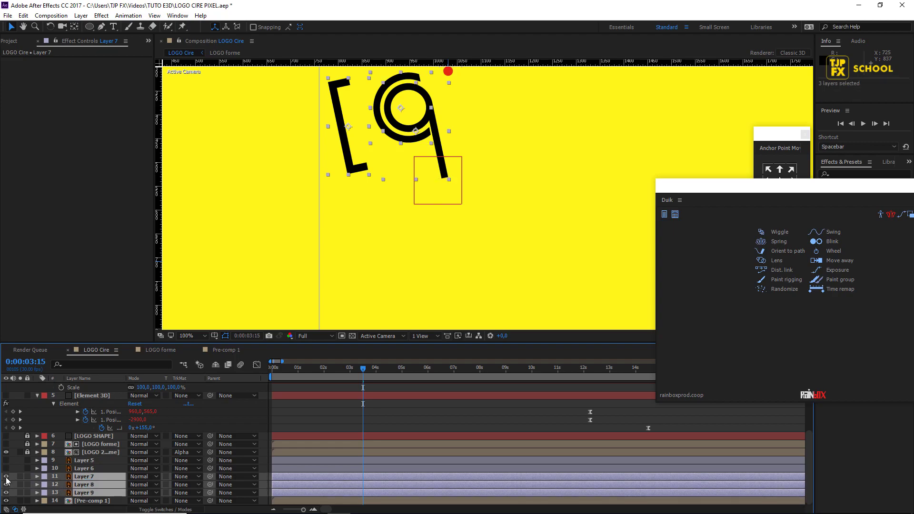
drag(6, 476, 6, 492)
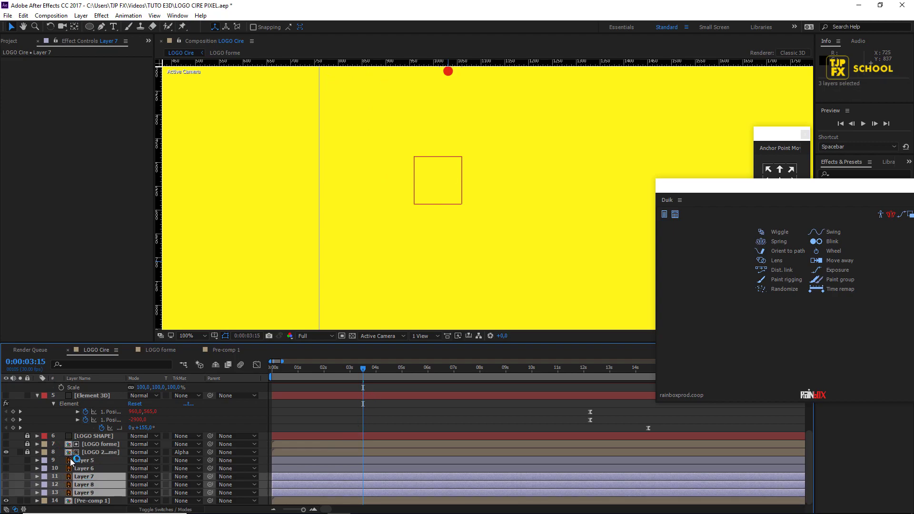
scroll(96, 461, up, 3)
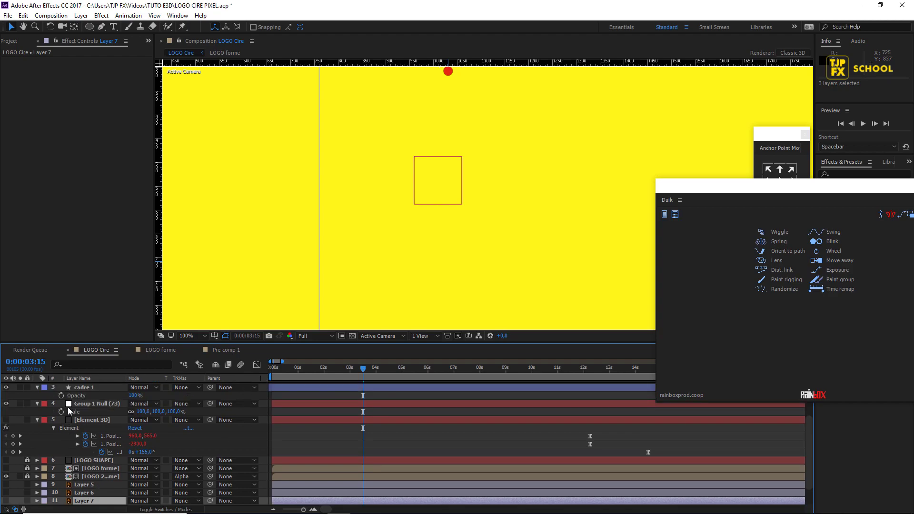
scroll(68, 406, up, 3)
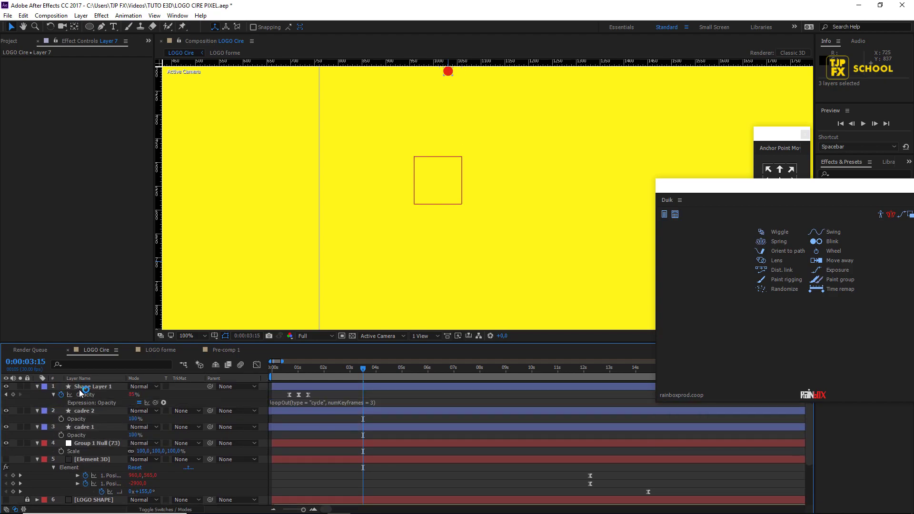
scroll(71, 414, down, 2)
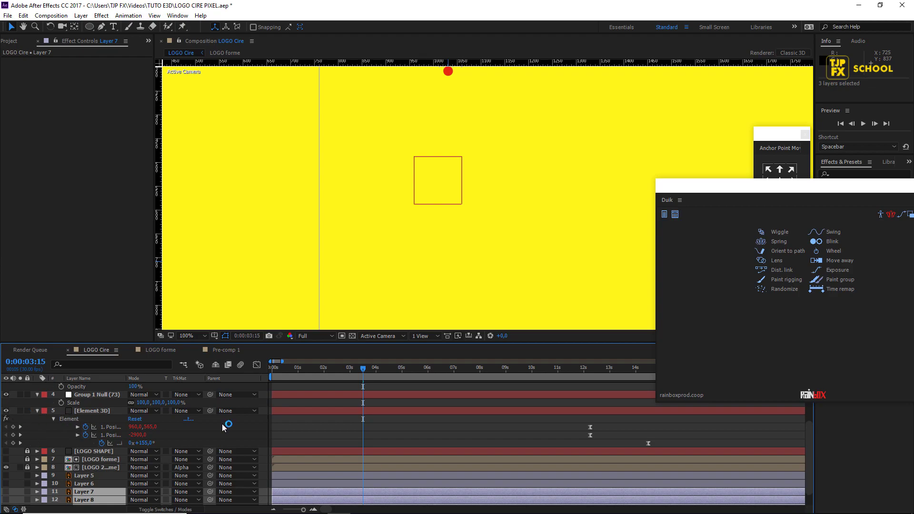
Zoom the view to 25% and scrub through the 3D icon's fly-in over the full timeline.
key(comma)
key(comma)
key(comma)
mouse_move(369, 369)
mouse_down()
mouse_move(327, 382)
mouse_move(597, 384)
mouse_up()
scroll(355, 421, up, 2)
scroll(355, 421, down, 2)
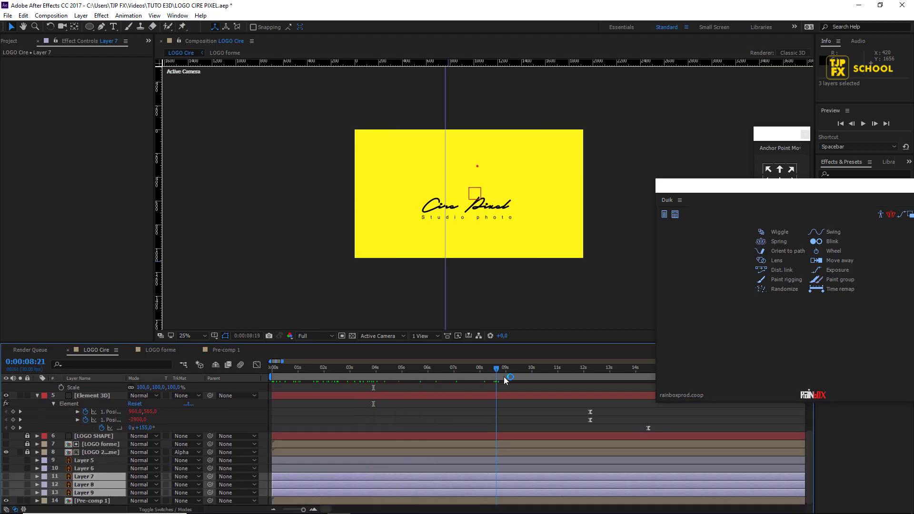
key(minus)
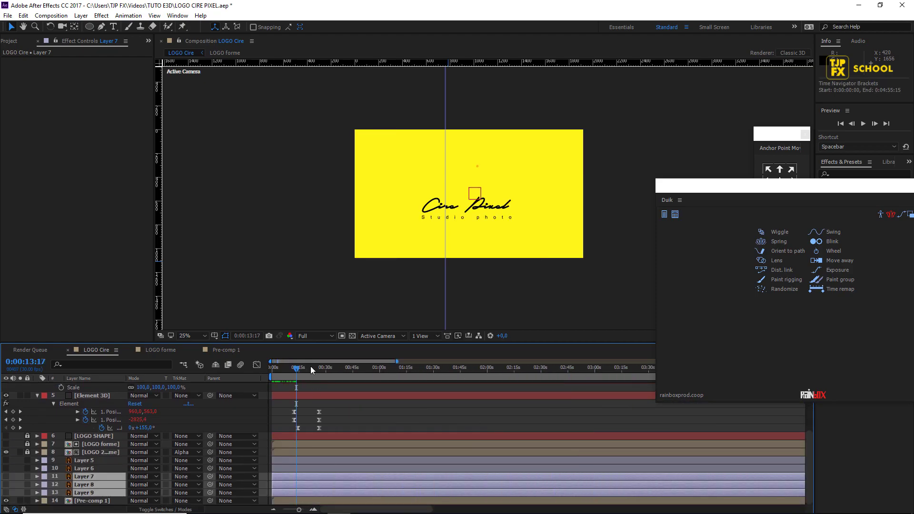
click(326, 367)
drag(326, 369, 309, 375)
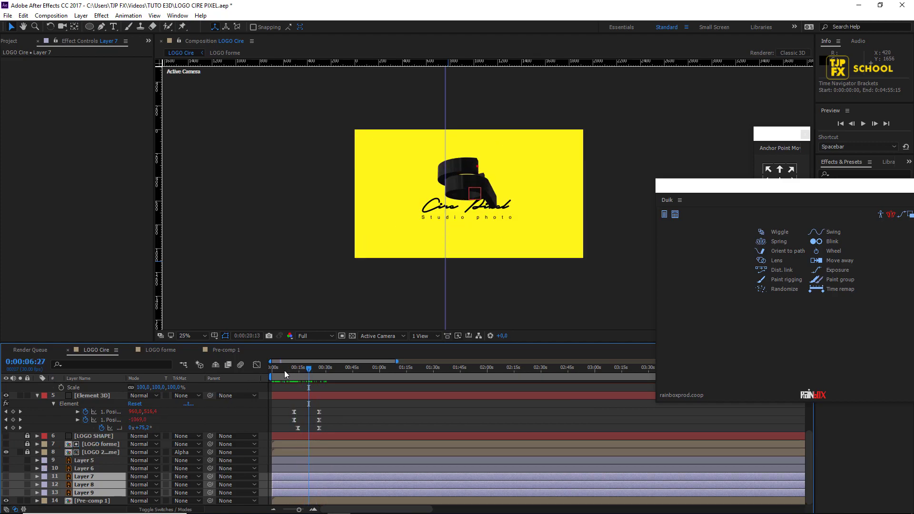
mouse_move(287, 370)
mouse_down()
mouse_move(308, 375)
mouse_move(279, 375)
mouse_up()
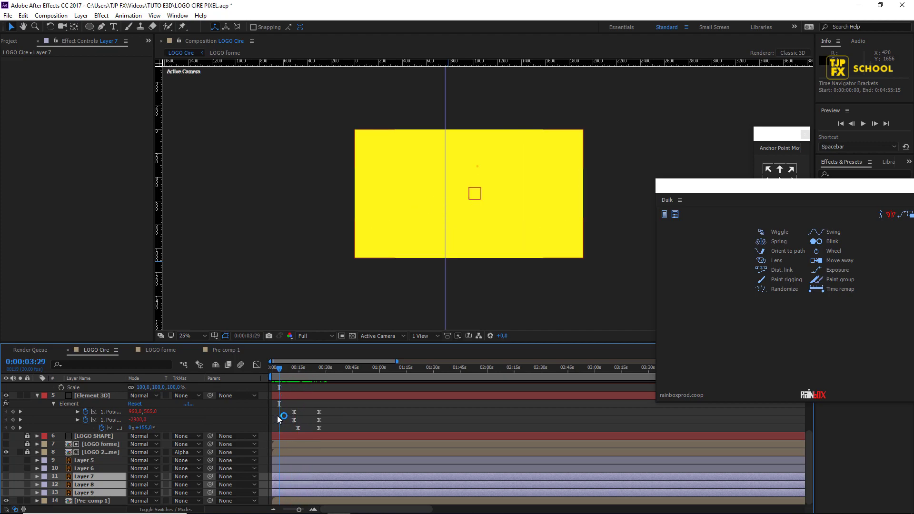
scroll(281, 395, up, 1)
click(281, 372)
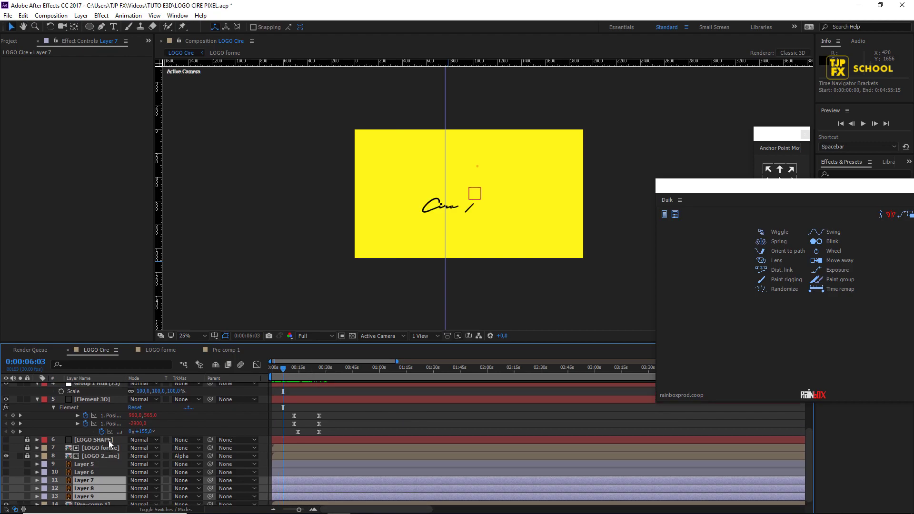
Slide the Element 3D keyframes and layer earlier so the icon lands sooner.
click(96, 402)
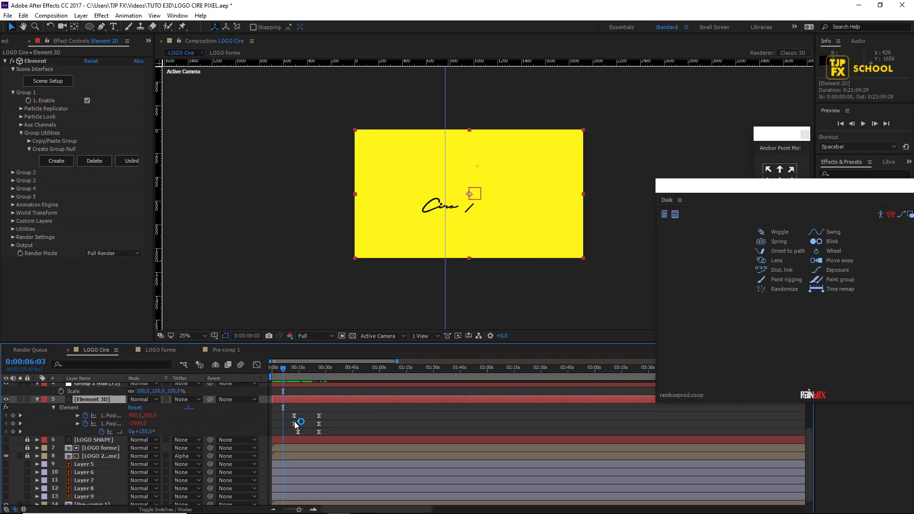
key(u)
key(u)
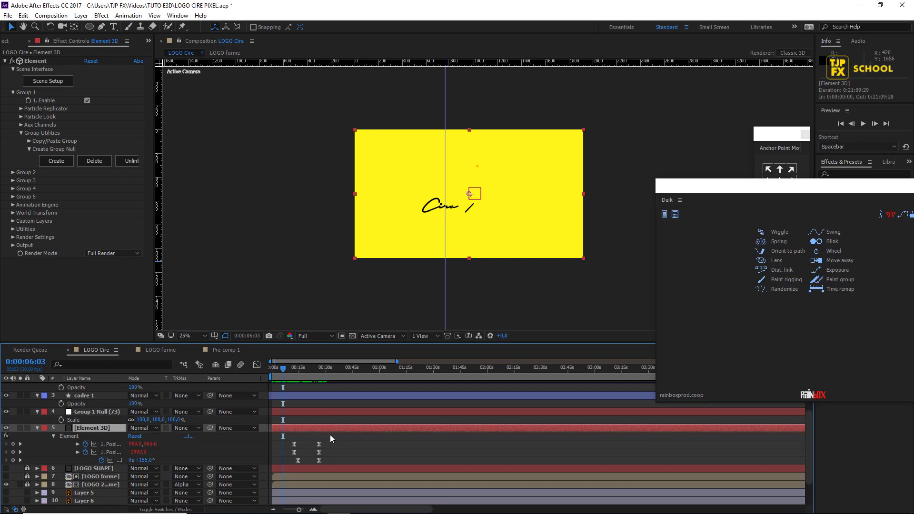
mouse_move(330, 434)
mouse_down()
mouse_move(299, 464)
mouse_move(302, 449)
mouse_up()
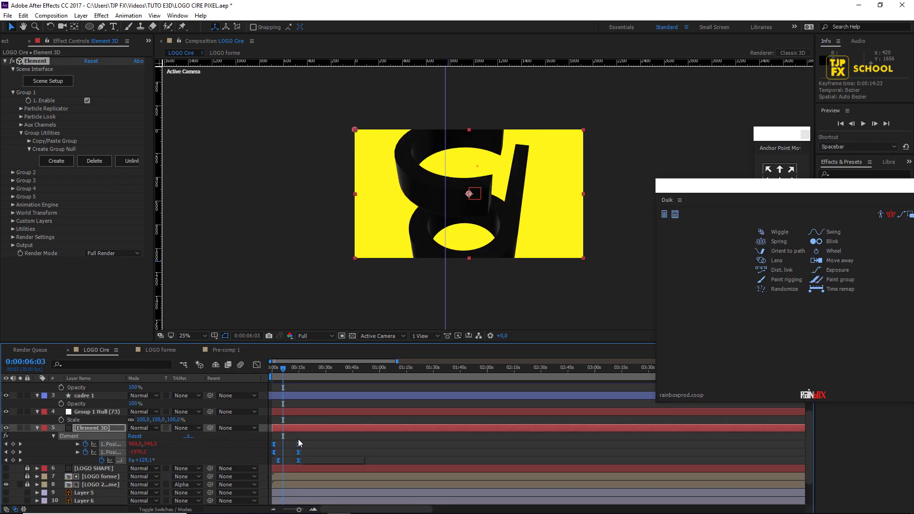
click(280, 372)
drag(280, 375, 281, 375)
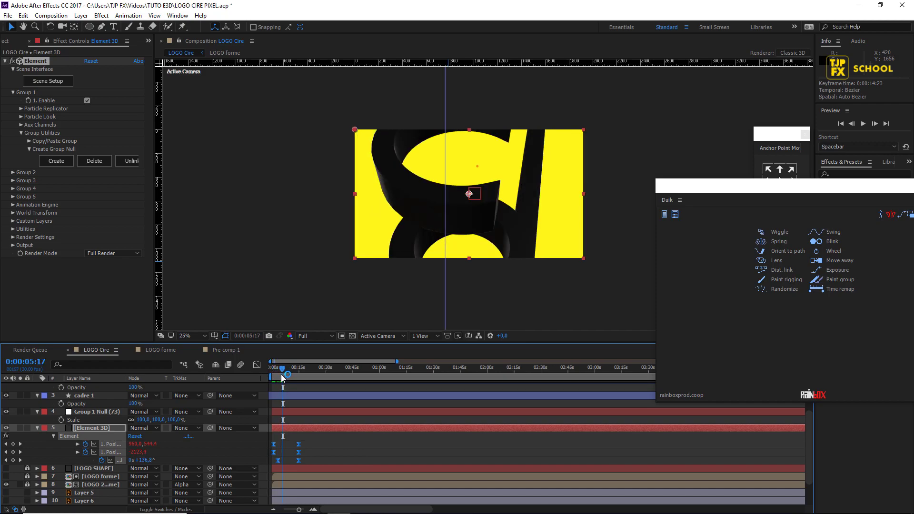
key(space)
key(equal)
key(equal)
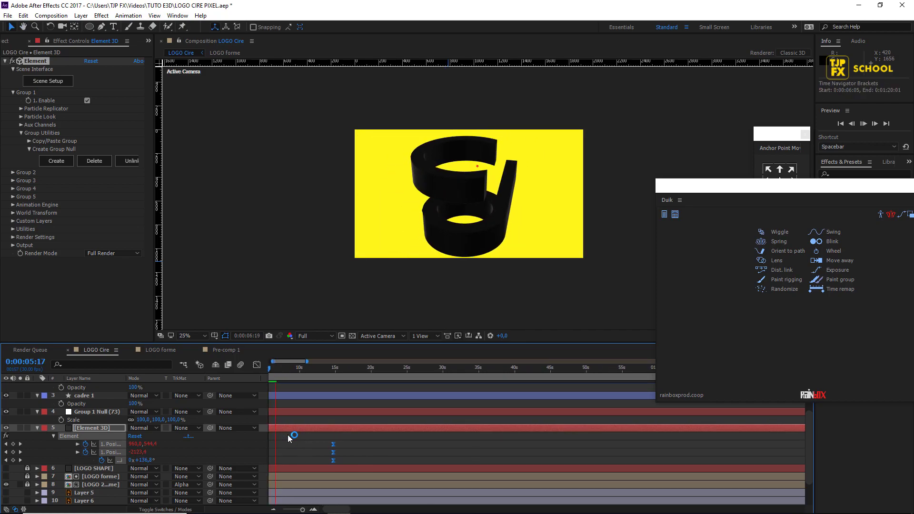
drag(376, 428, 337, 434)
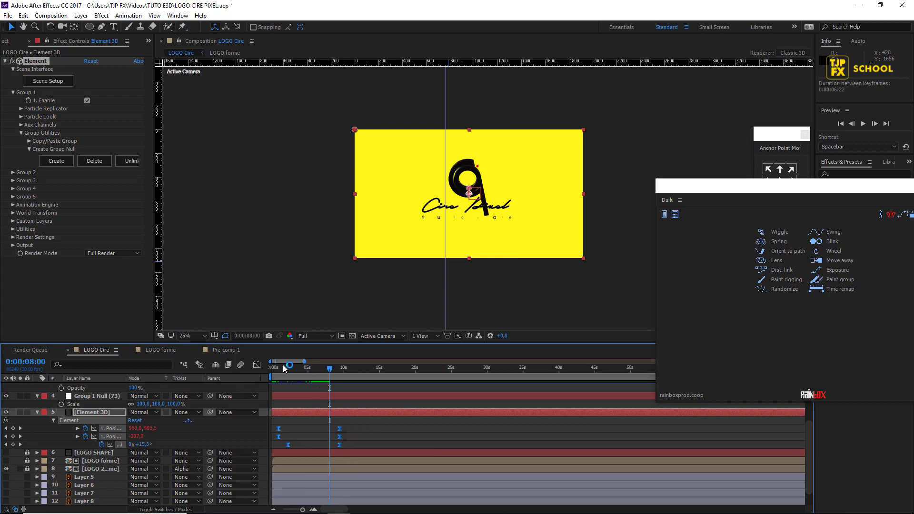
click(278, 367)
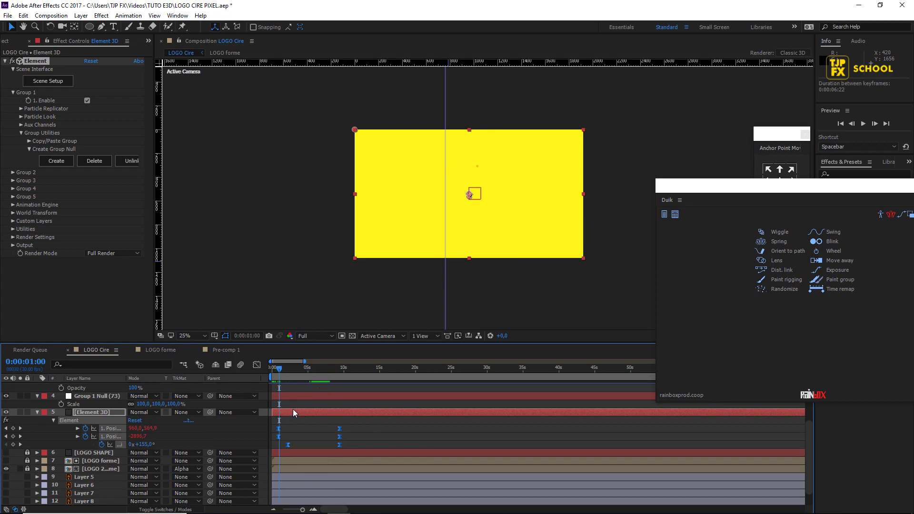
click(286, 368)
drag(307, 413, 299, 417)
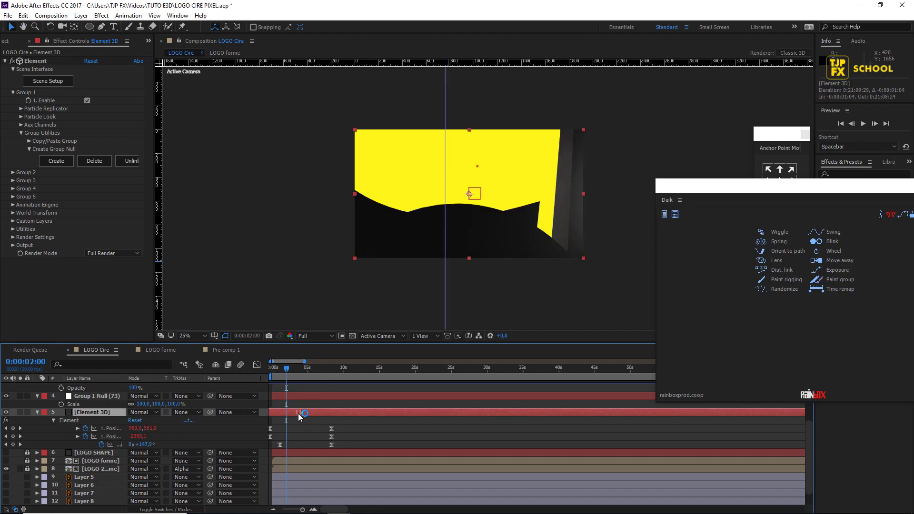
Preview the retimed fly-in from the start, then unlock the LOGO 2 forme layer.
drag(286, 368, 273, 367)
key(space)
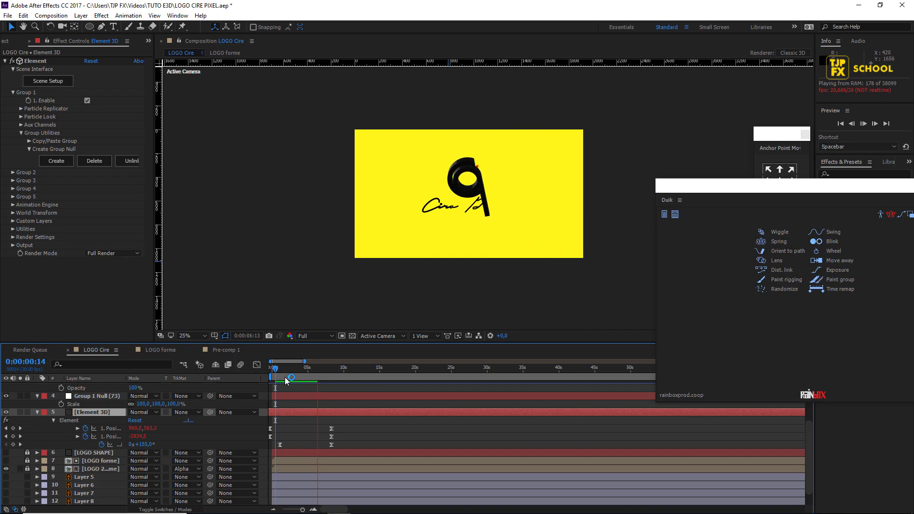
click(354, 375)
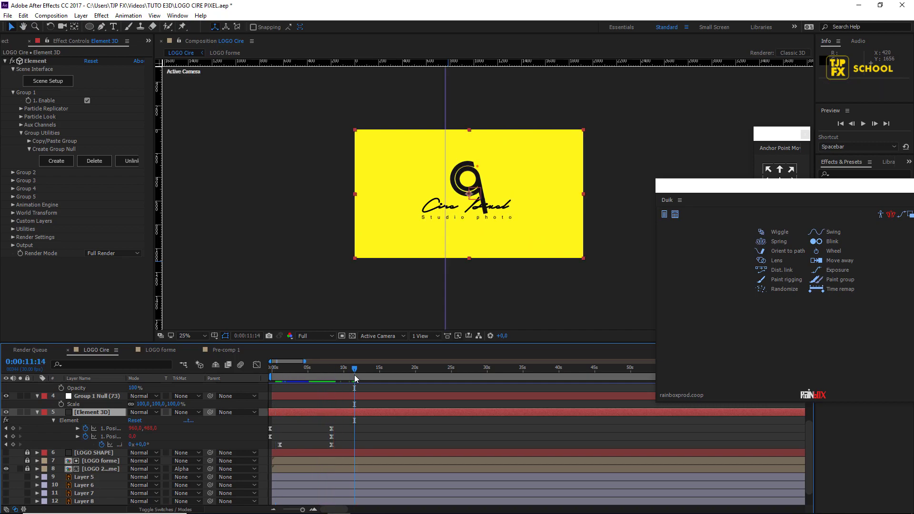
click(292, 378)
drag(292, 378, 331, 376)
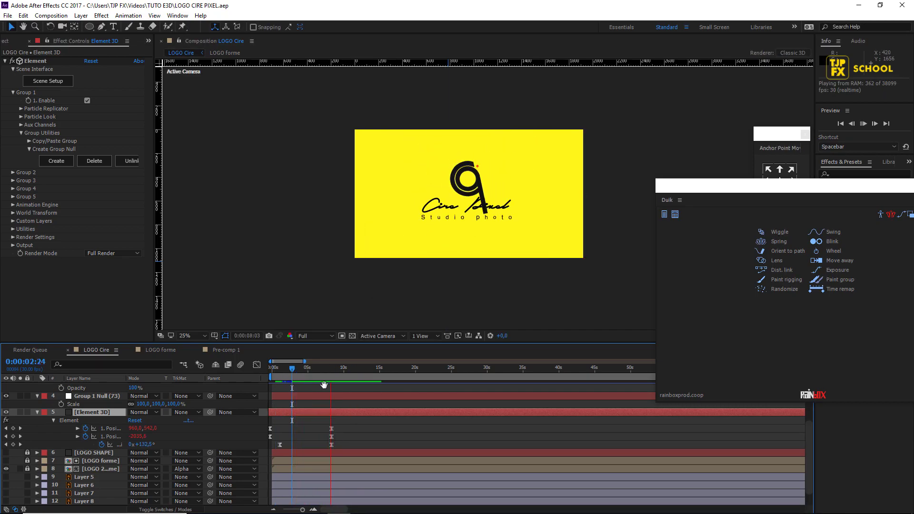
click(97, 468)
click(27, 468)
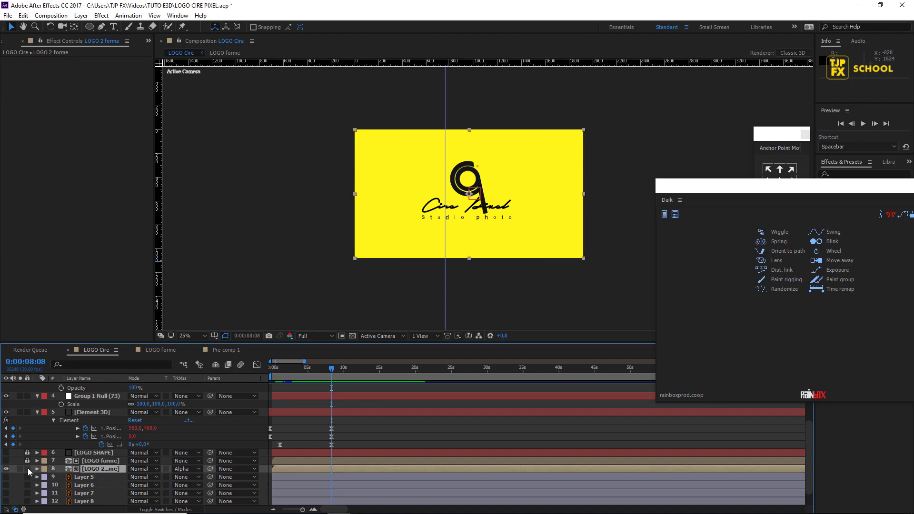
Move the LOGO forme and LOGO 2 forme text lower in the frame.
ctrl+click(100, 460)
mouse_move(467, 221)
mouse_down()
mouse_move(464, 238)
mouse_move(503, 240)
mouse_up()
scroll(143, 452, down, 1)
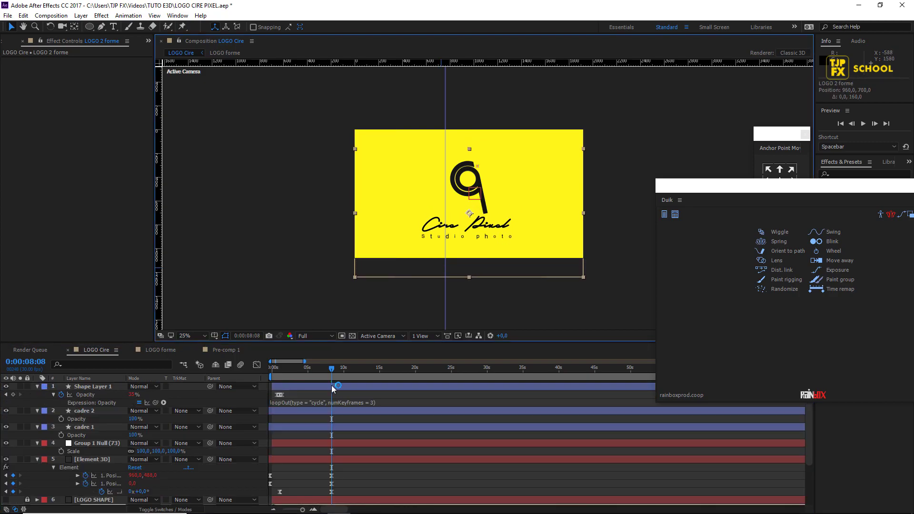
Move the cadre 1 and cadre 2 End keyframes to about 4–5 seconds.
click(332, 387)
drag(331, 369, 316, 370)
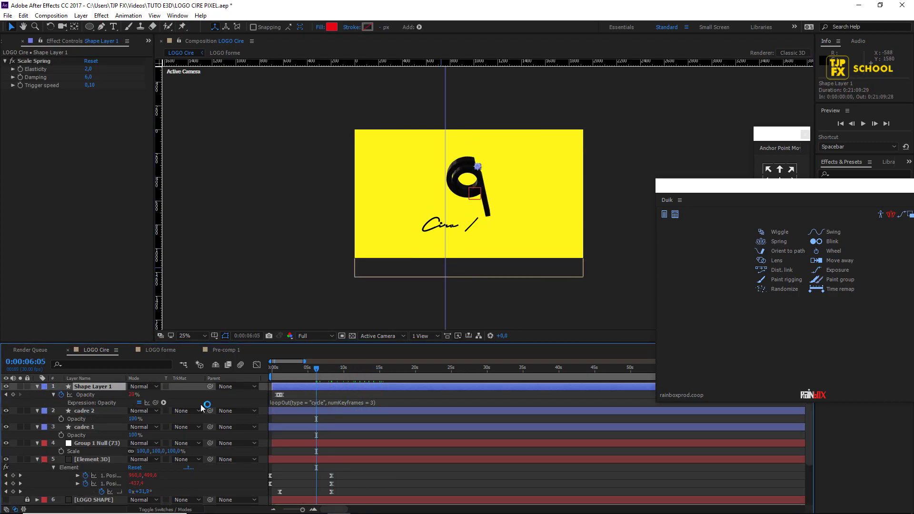
click(81, 410)
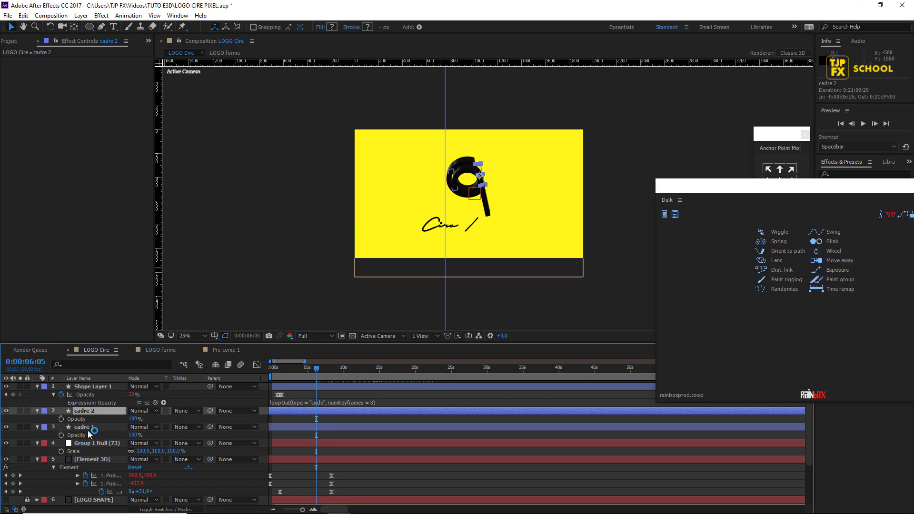
scroll(87, 430, down, 3)
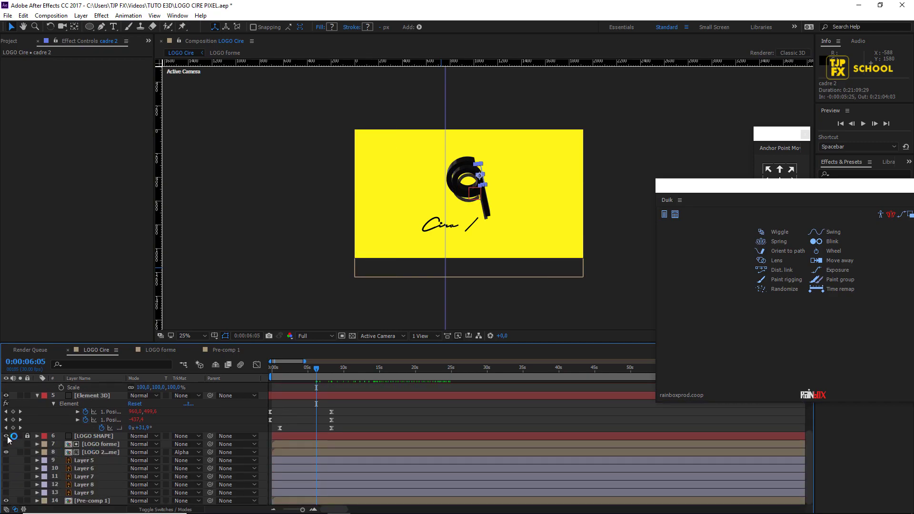
scroll(90, 454, up, 3)
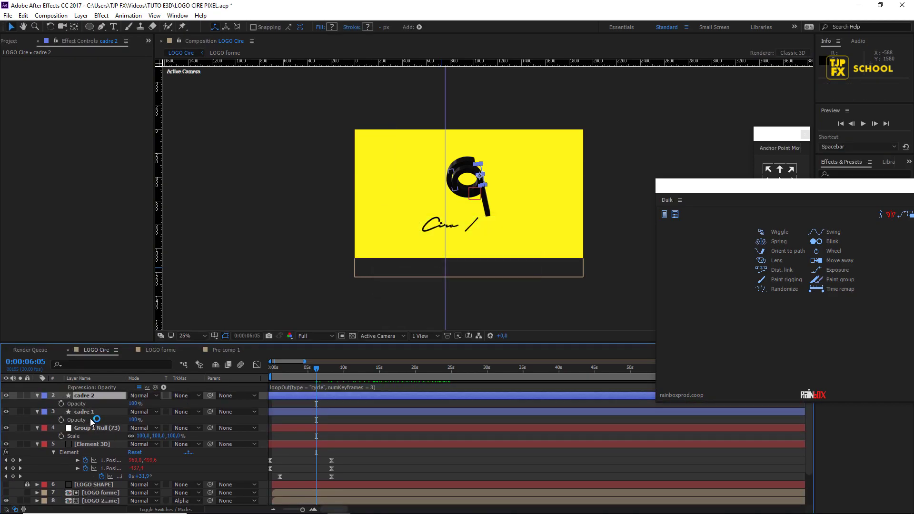
scroll(93, 418, up, 1)
click(86, 388)
mouse_move(316, 369)
mouse_down()
mouse_move(484, 392)
mouse_move(455, 438)
mouse_move(307, 428)
mouse_up()
click(483, 392)
key(u)
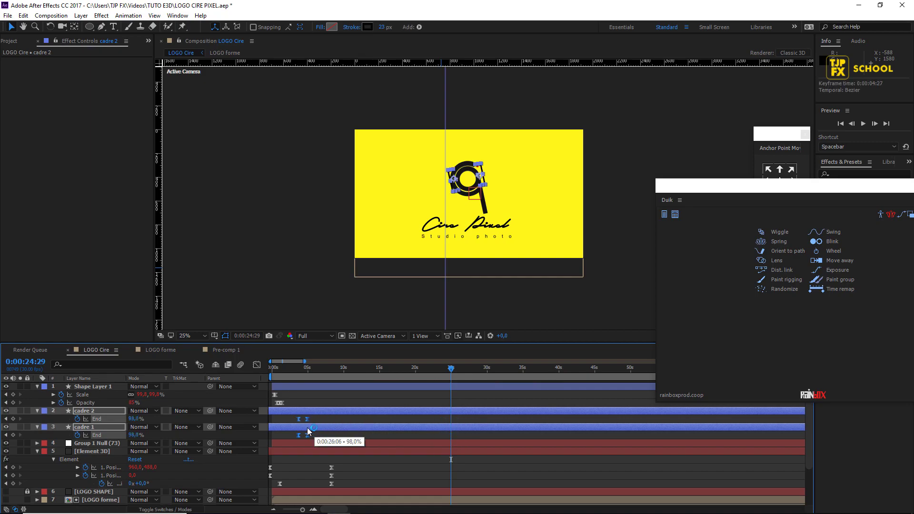
click(305, 375)
drag(307, 377, 346, 374)
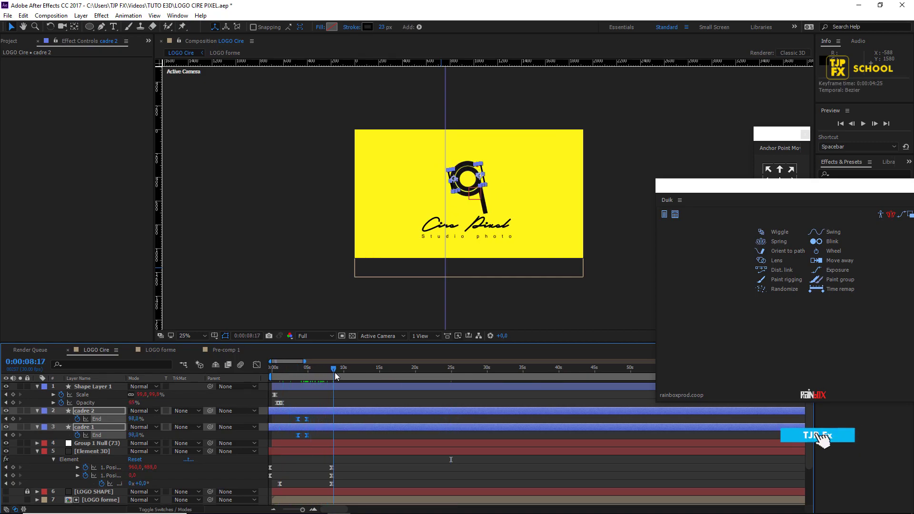
Reveal the Group 1 Null's Scale and preview the animation from the start.
click(103, 443)
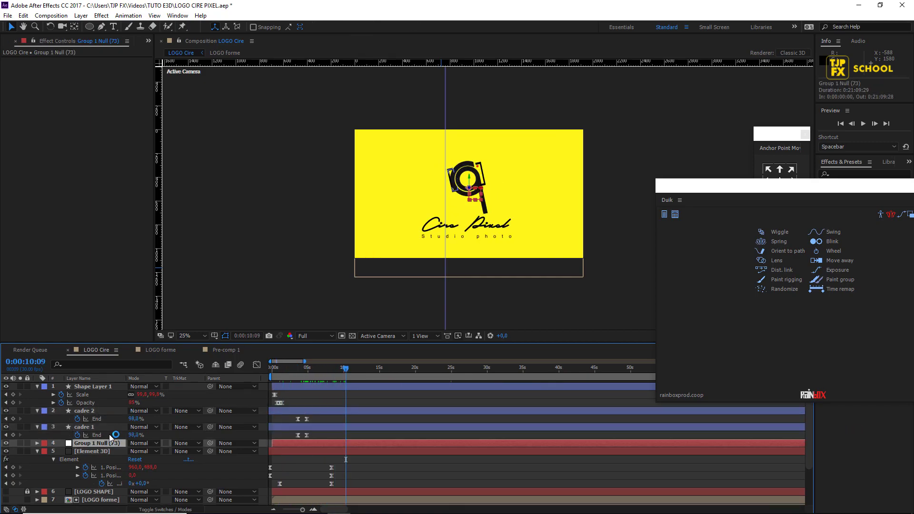
key(s)
click(275, 371)
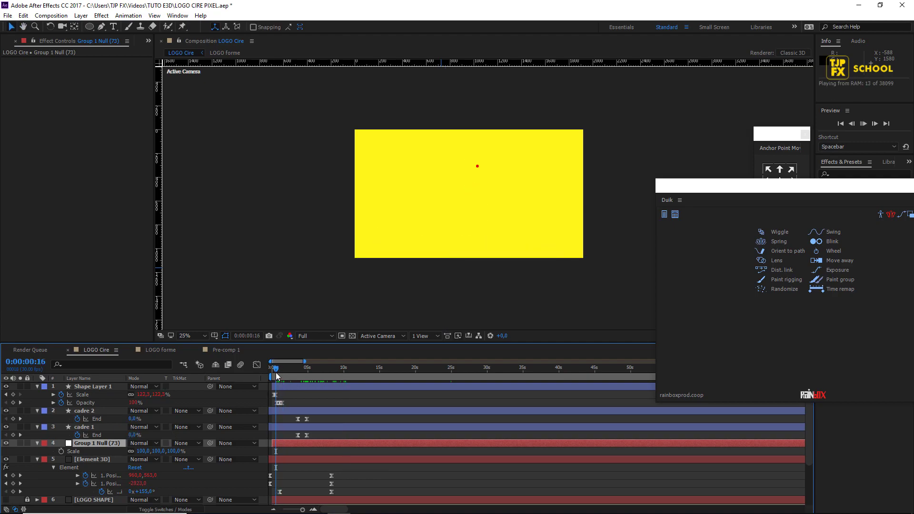
key(space)
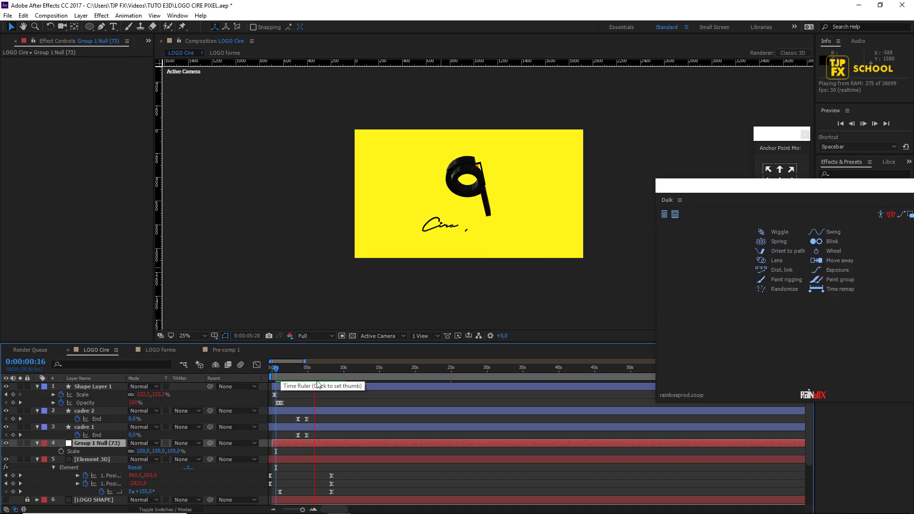
key(space)
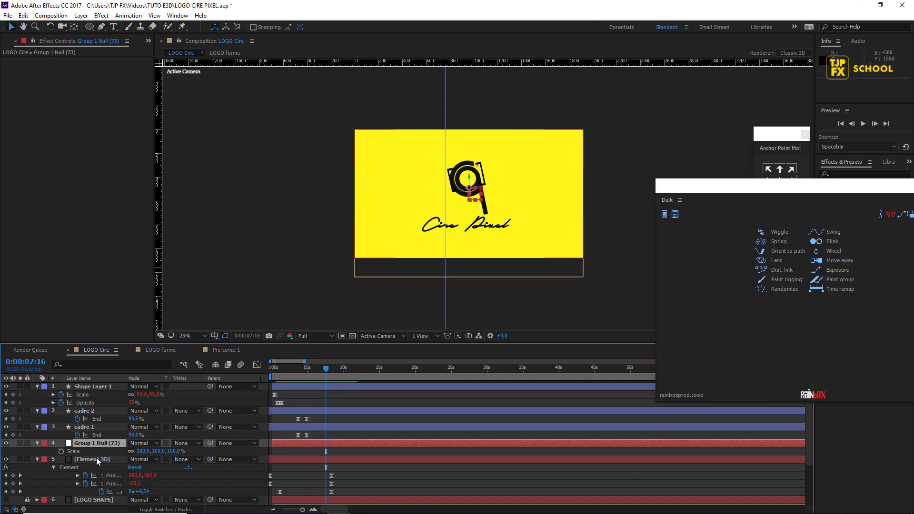
click(96, 458)
click(98, 428)
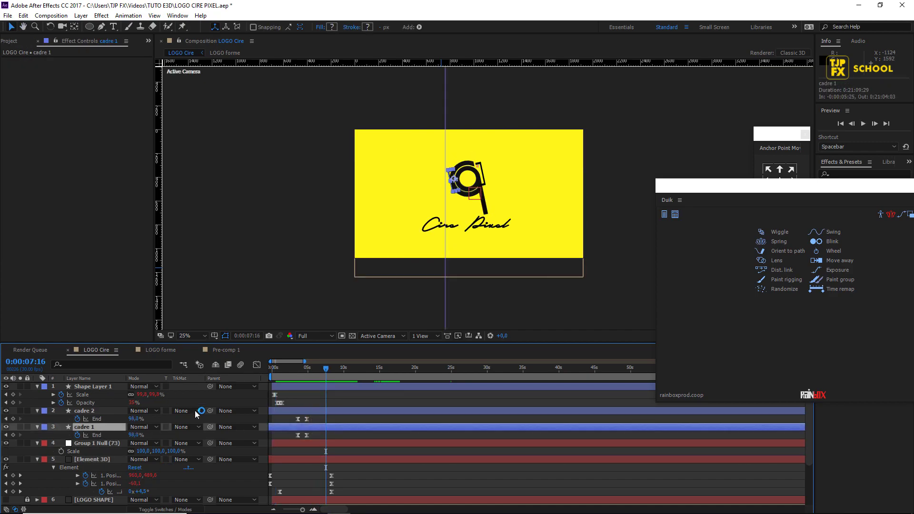
Add a new Null 1 and parent cadre 1 and cadre 2 to it.
right_click(216, 418)
mouse_move(241, 421)
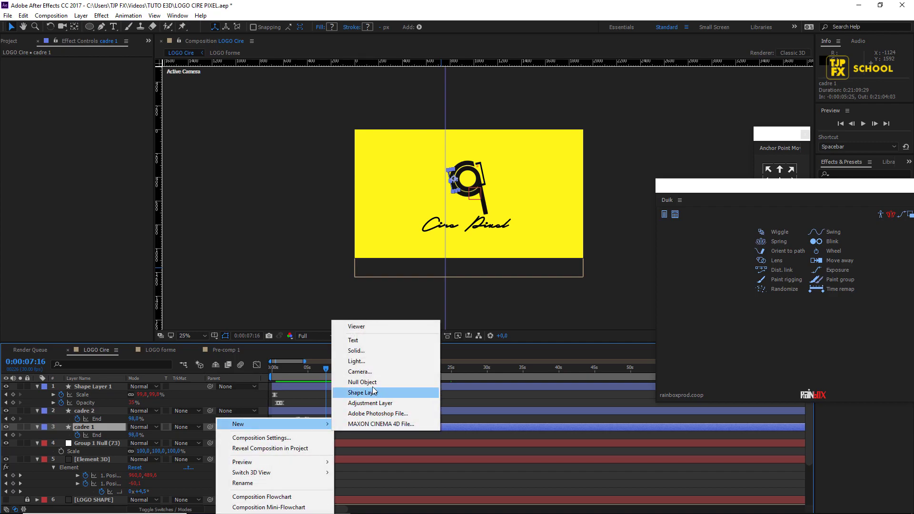
click(356, 381)
drag(91, 410, 89, 422)
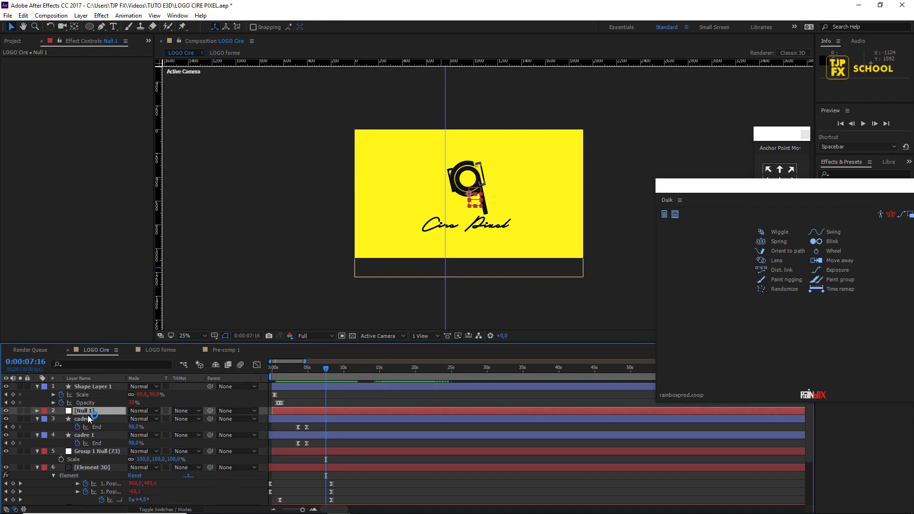
click(91, 436)
shift+click(103, 420)
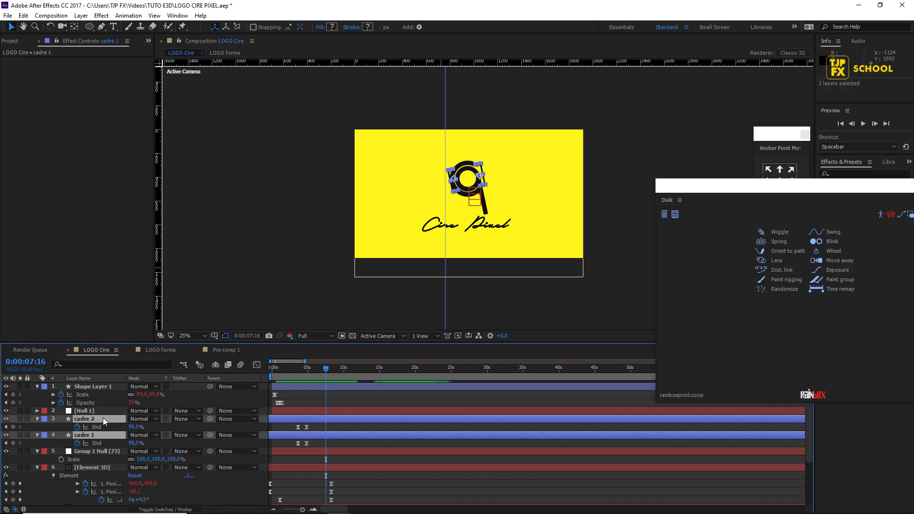
drag(210, 419, 85, 410)
click(86, 410)
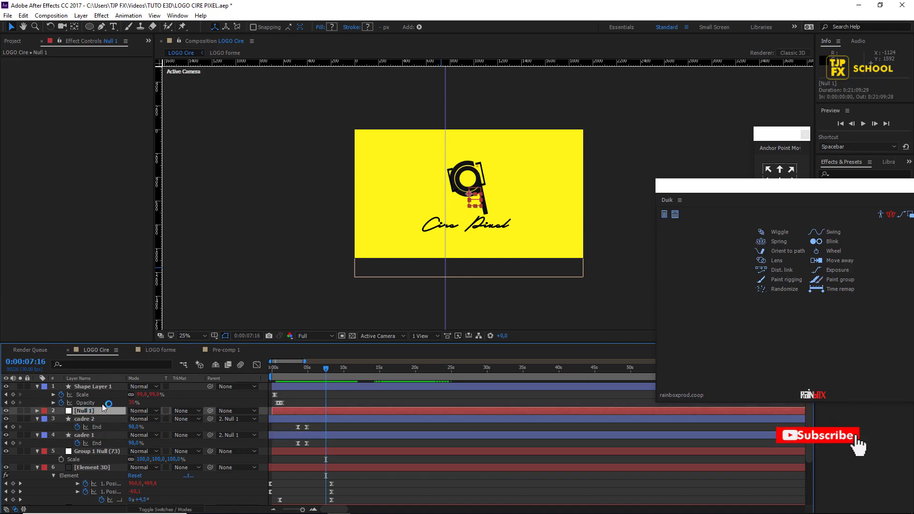
Scale Null 1 to about 162%, nudge it into place, and check at 0:00:05:29.
key(s)
drag(143, 419, 171, 419)
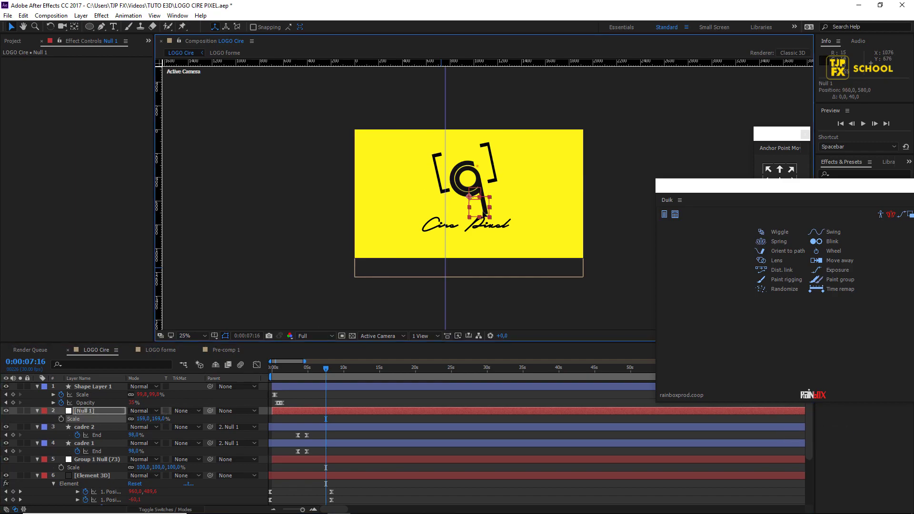
drag(483, 208, 484, 222)
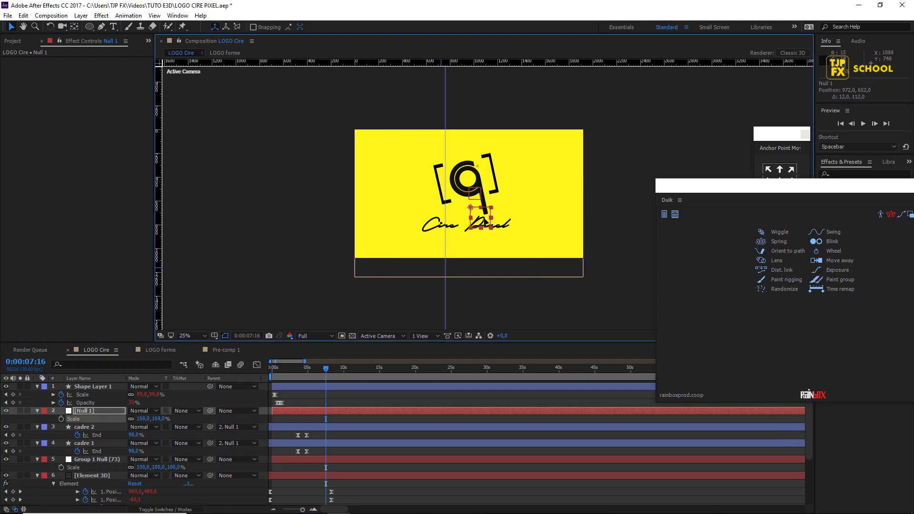
key(period)
key(period)
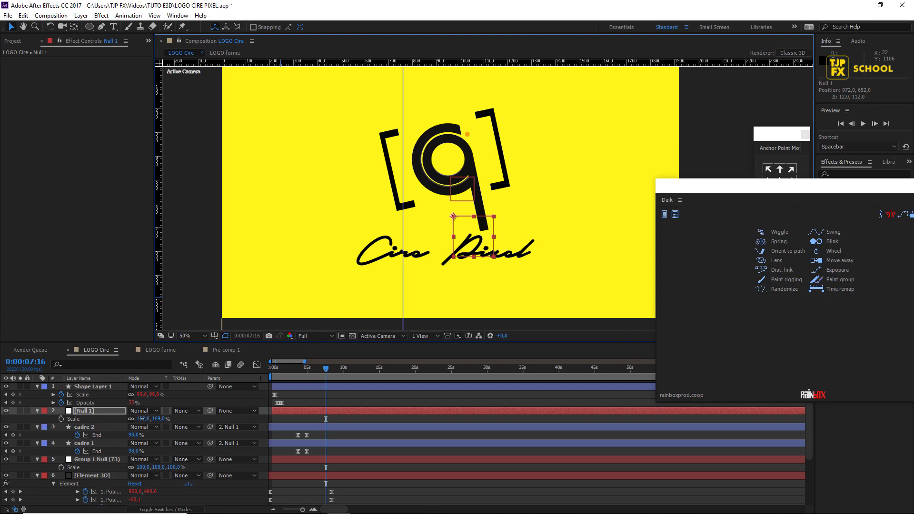
drag(141, 418, 140, 418)
drag(289, 365, 314, 367)
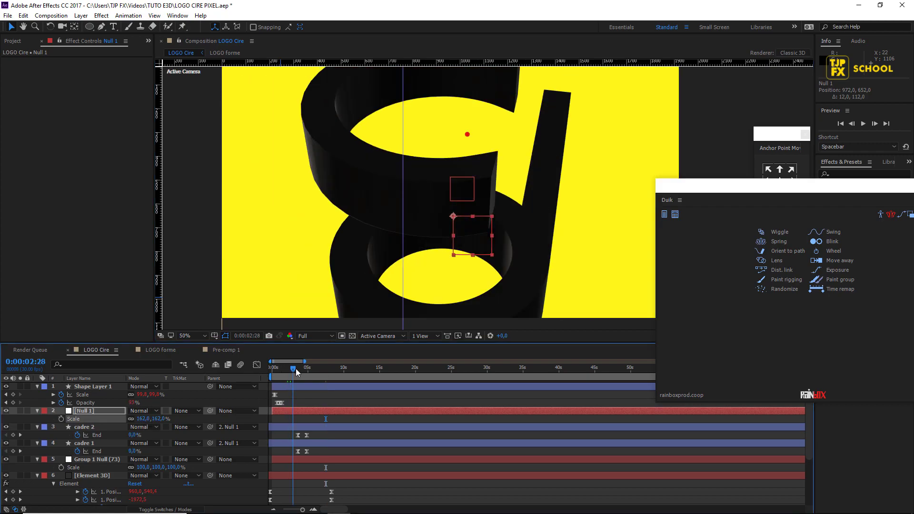
Shift cadre 1 and cadre 2 slightly later and enter 164 for Null 1's scale.
click(320, 427)
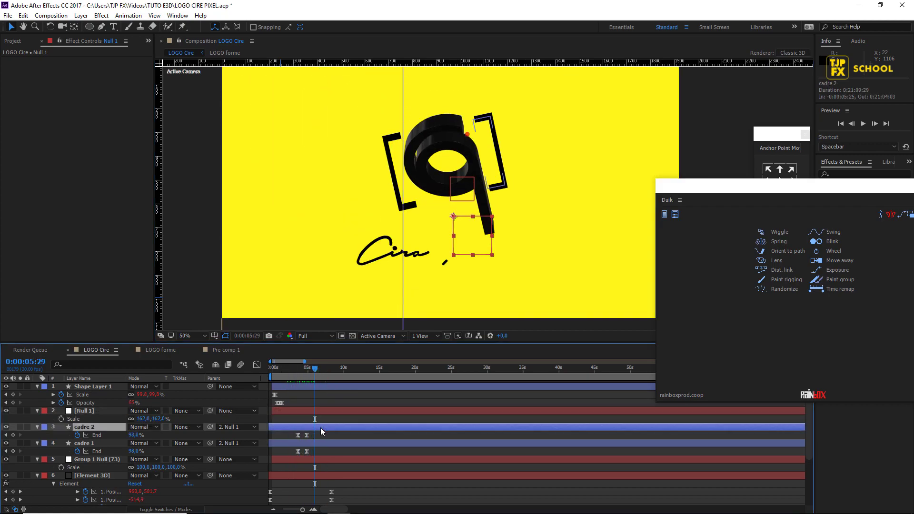
ctrl+click(321, 442)
drag(324, 425, 339, 425)
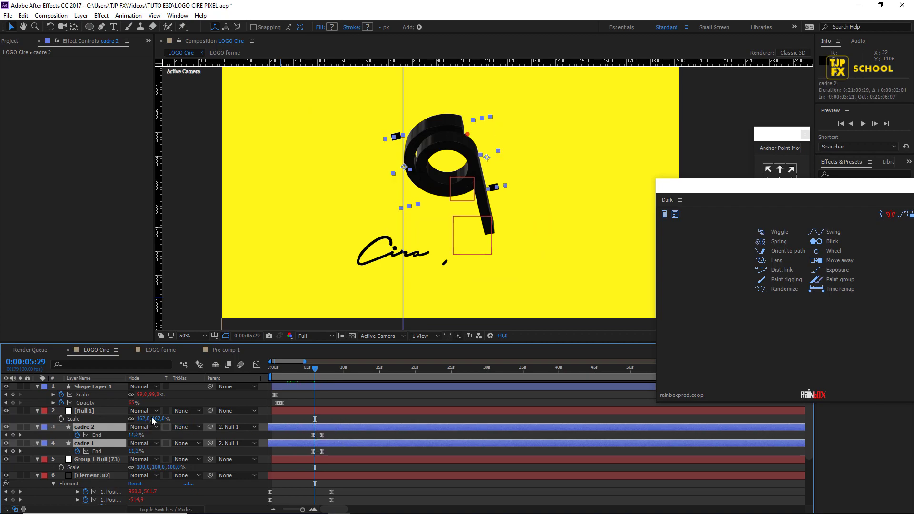
text(164)
key(Return)
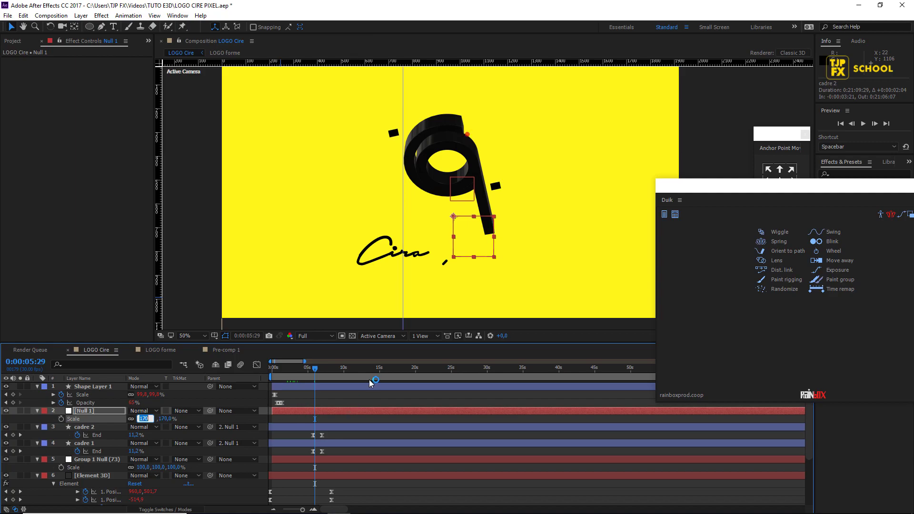
drag(312, 369, 337, 367)
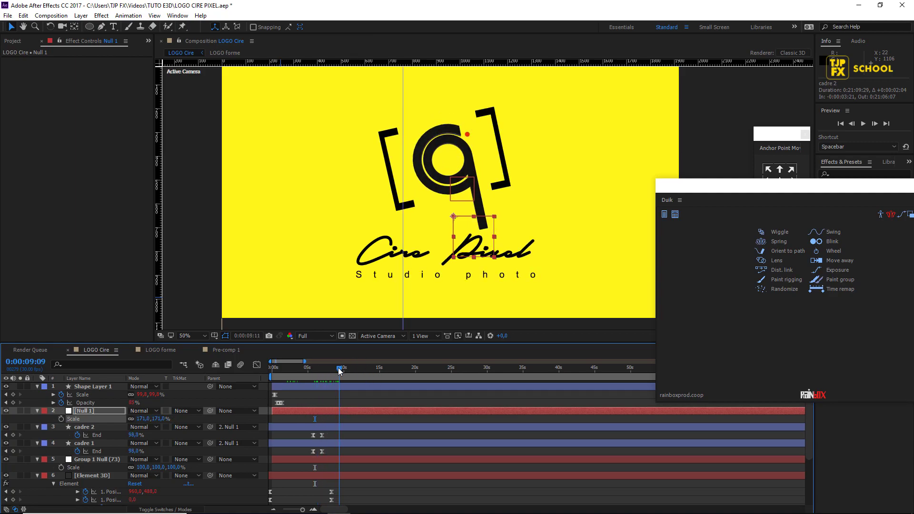
Delay both bracket frames by about 18 more frames and preview from around 0:00:06:17.
click(324, 427)
ctrl+click(327, 442)
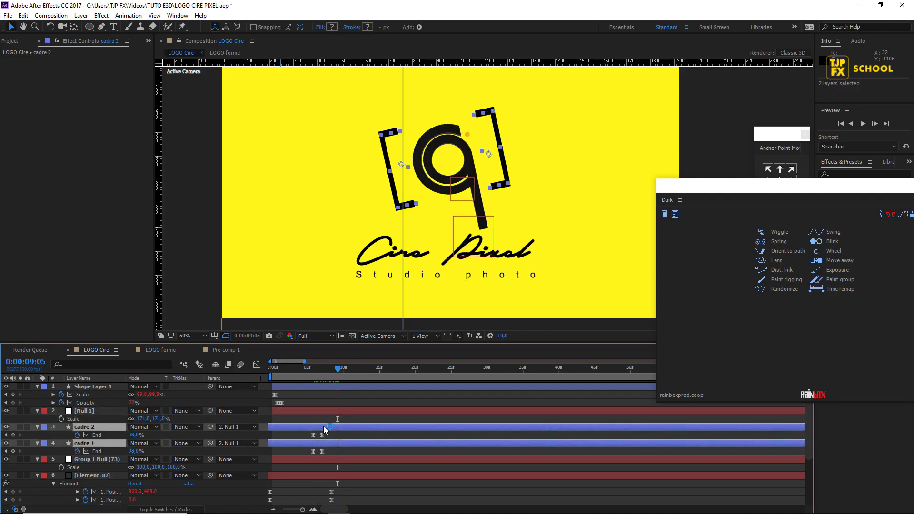
drag(323, 427, 328, 427)
click(317, 371)
key(space)
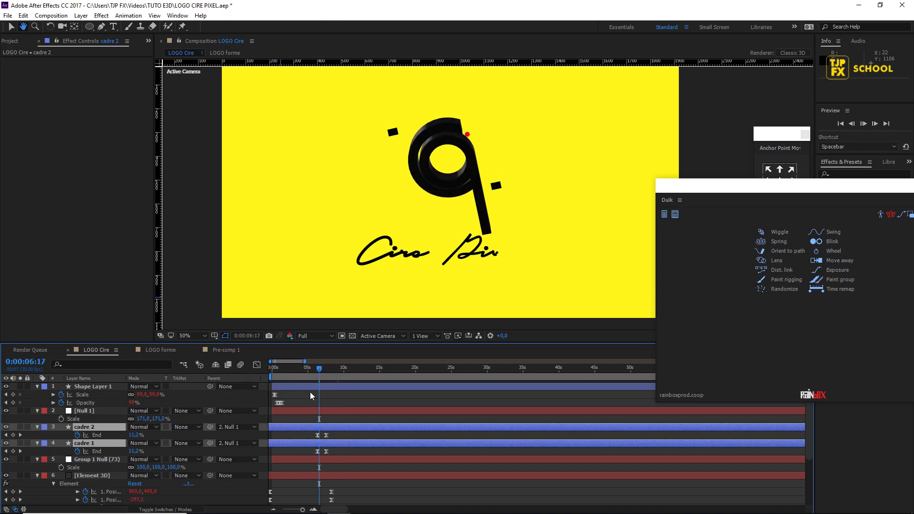
Drag the red dot to the top-right of the 9, matching the Illustrator artwork, at 1080.8, 253.2.
click(354, 385)
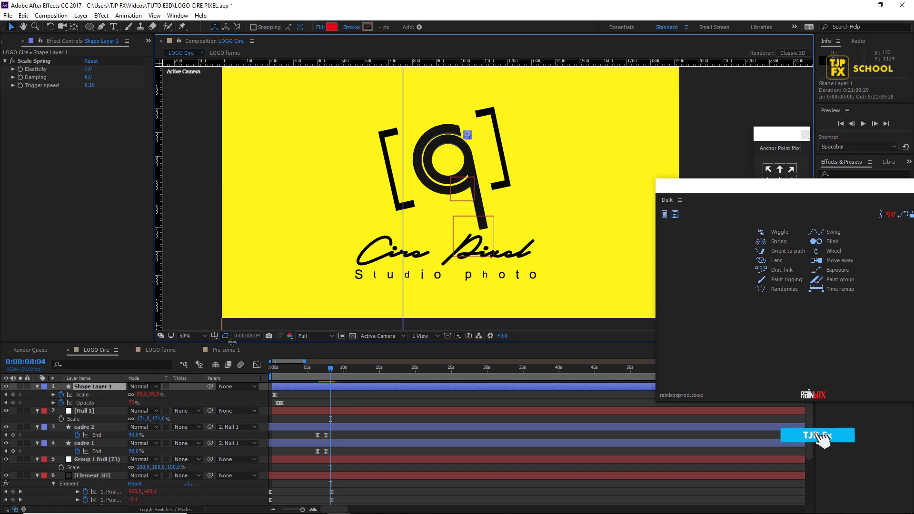
scroll(313, 237, up, 4)
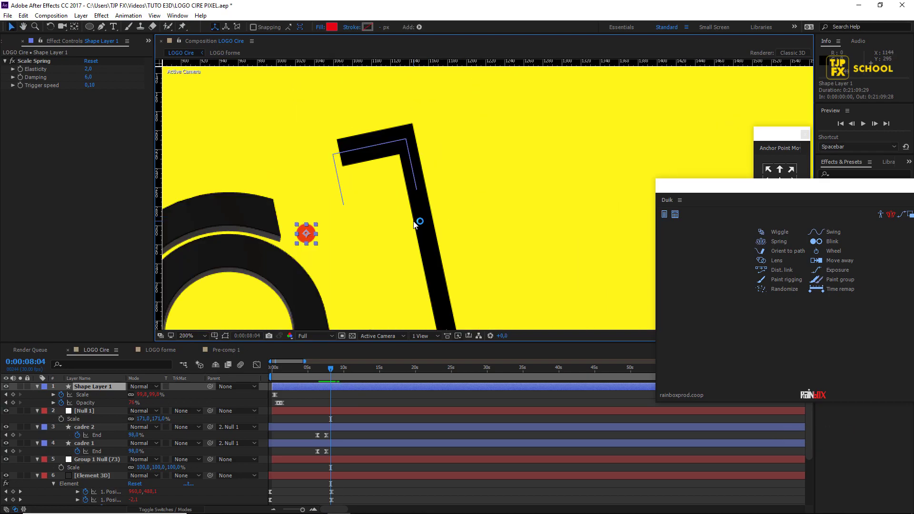
drag(319, 227, 358, 188)
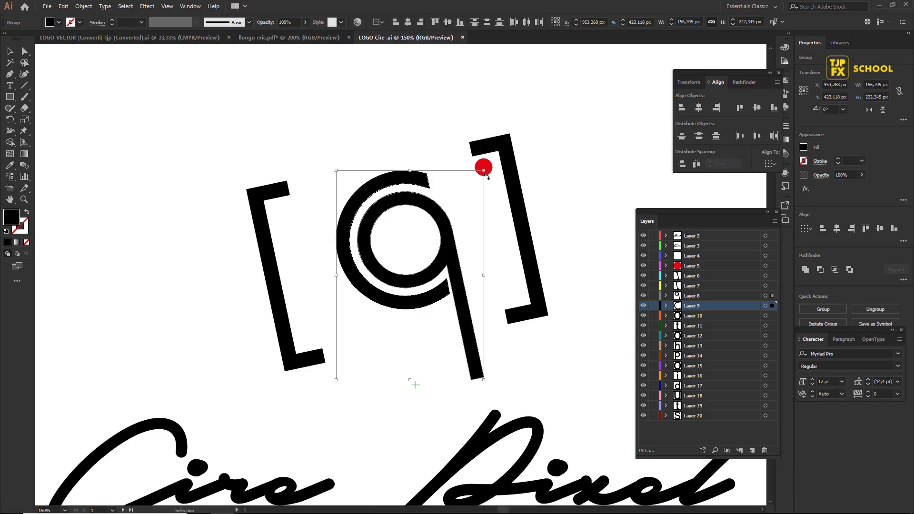
key(alt+Tab)
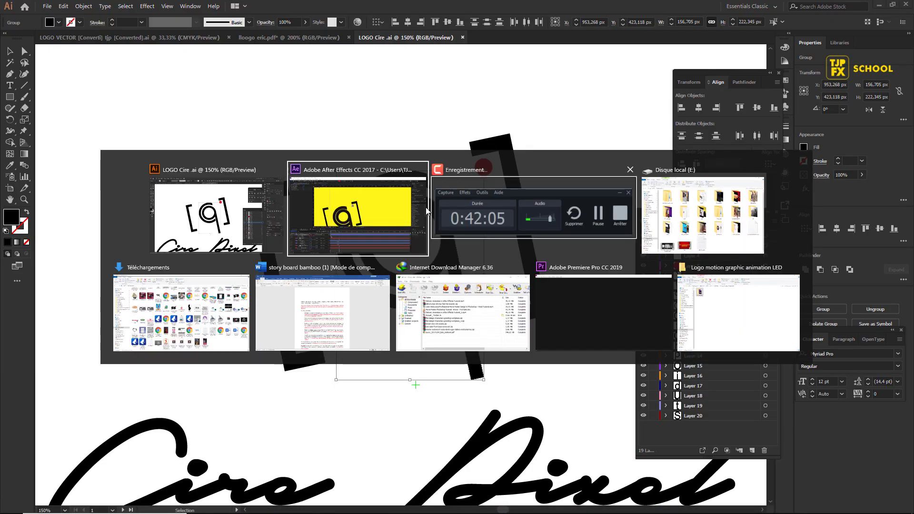
drag(361, 183, 372, 178)
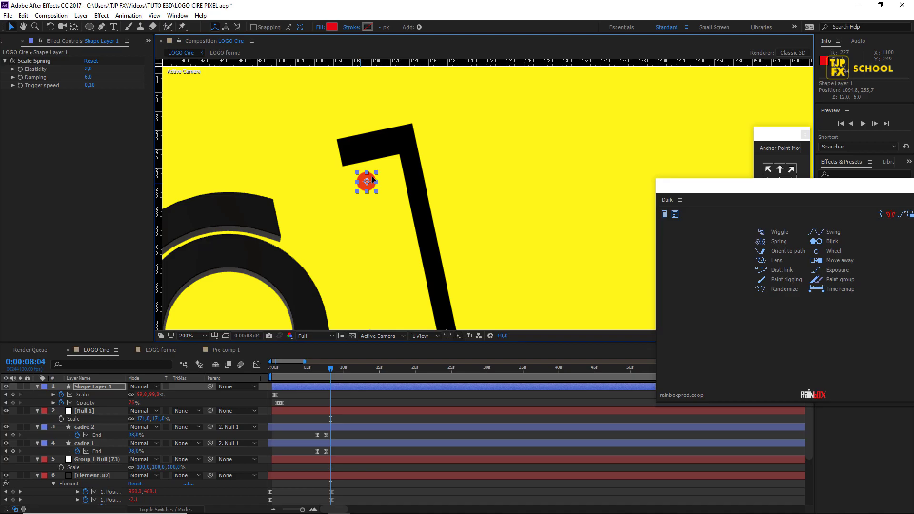
key(alt+Tab)
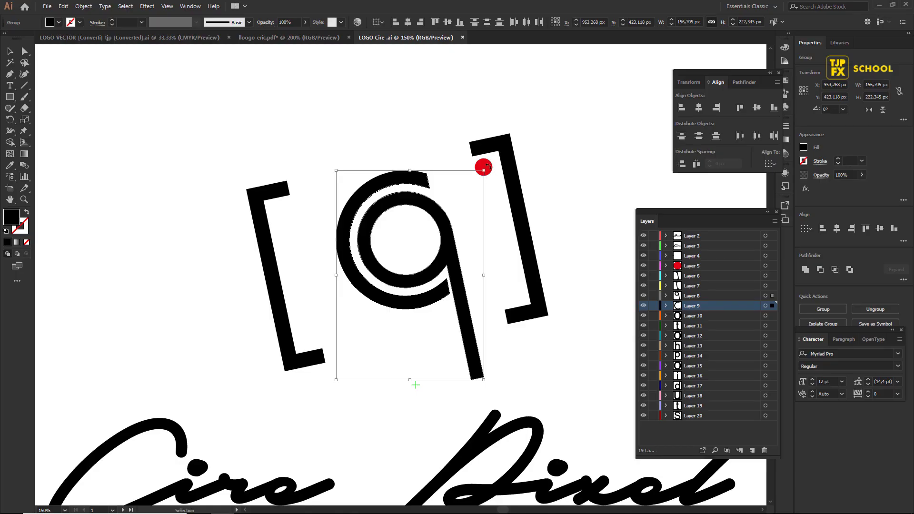
key(alt+Tab)
drag(375, 180, 359, 182)
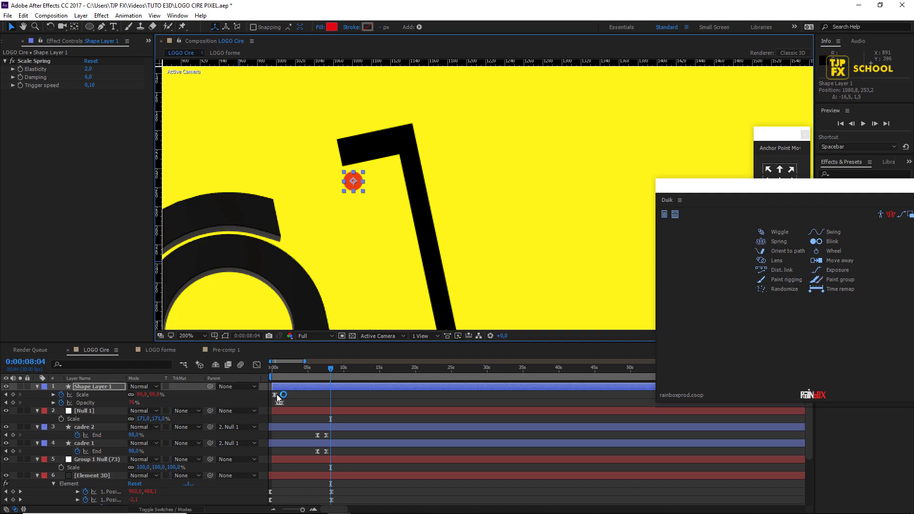
Set the red dot's Scale keyframe to 115% and start Shape Layer 1 at 0:00:06:09.
double_click(276, 395)
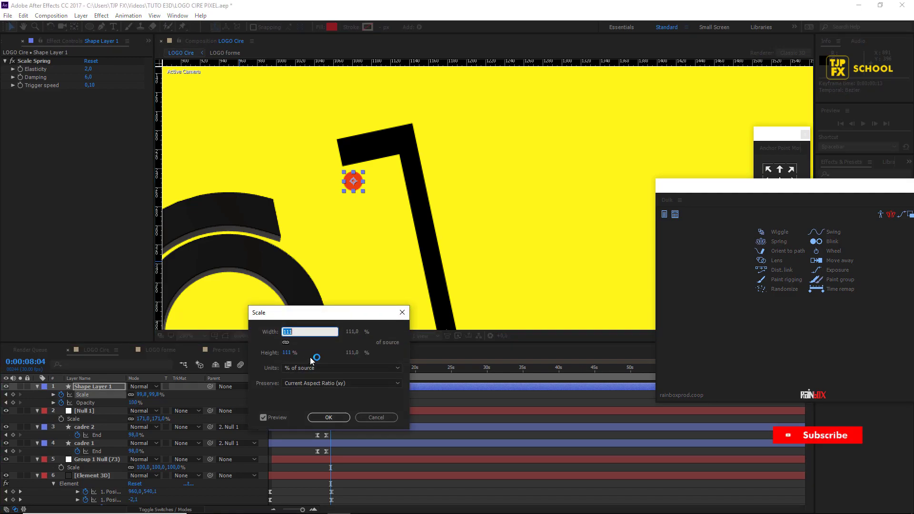
key(Return)
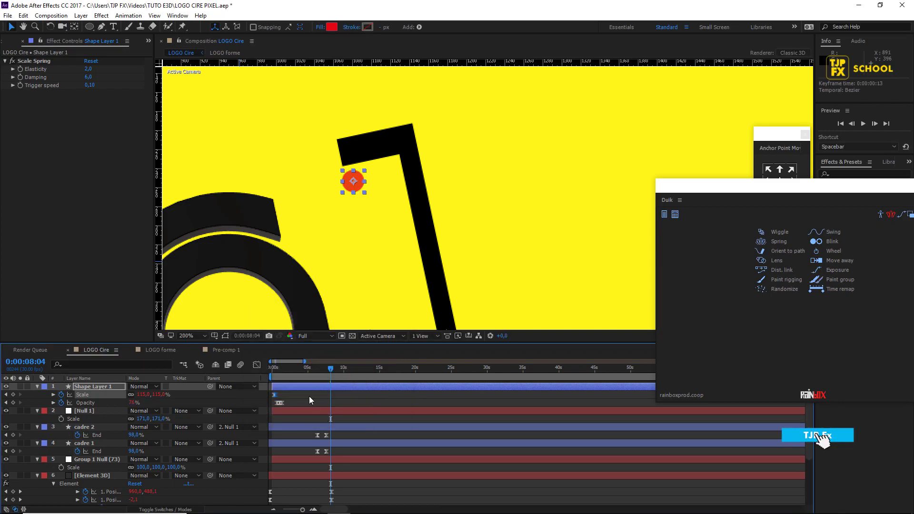
drag(312, 376, 341, 385)
key(comma)
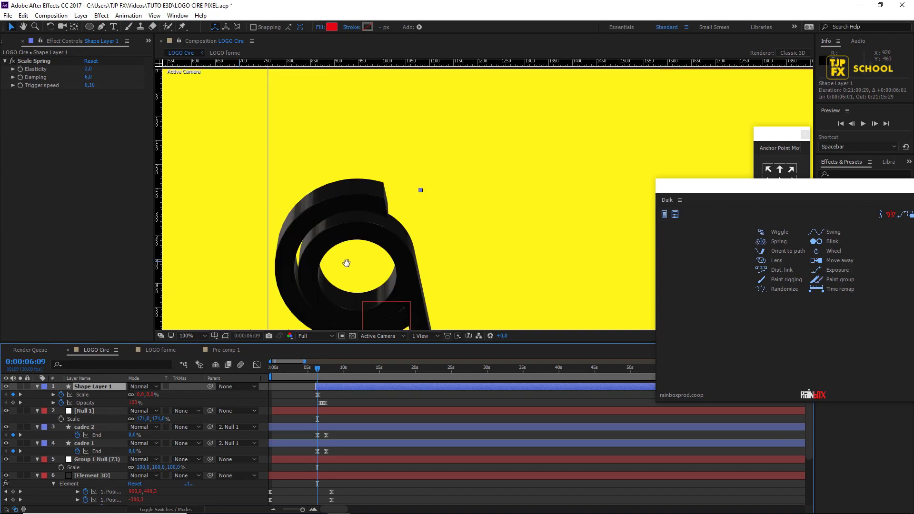
Zoom the view out to 25% and preview the animation from 0:00:05:25.
key(space)
key(comma)
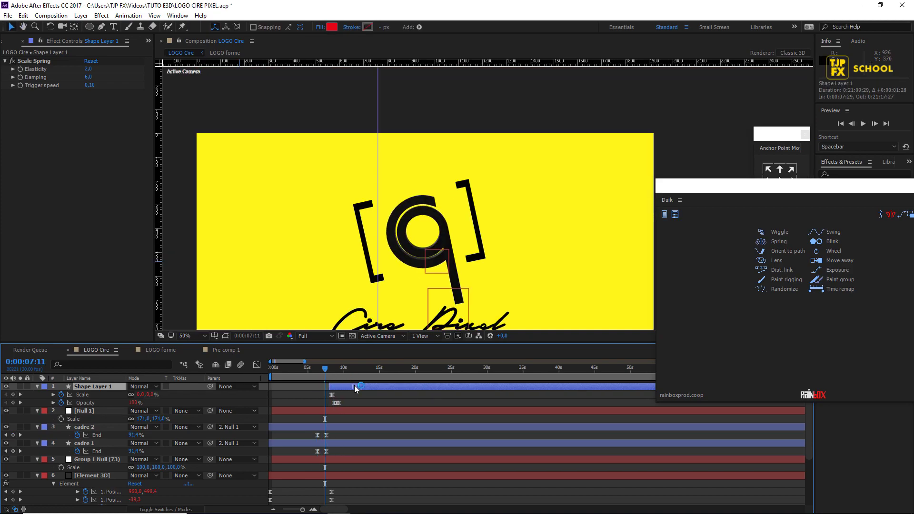
key(comma)
click(313, 373)
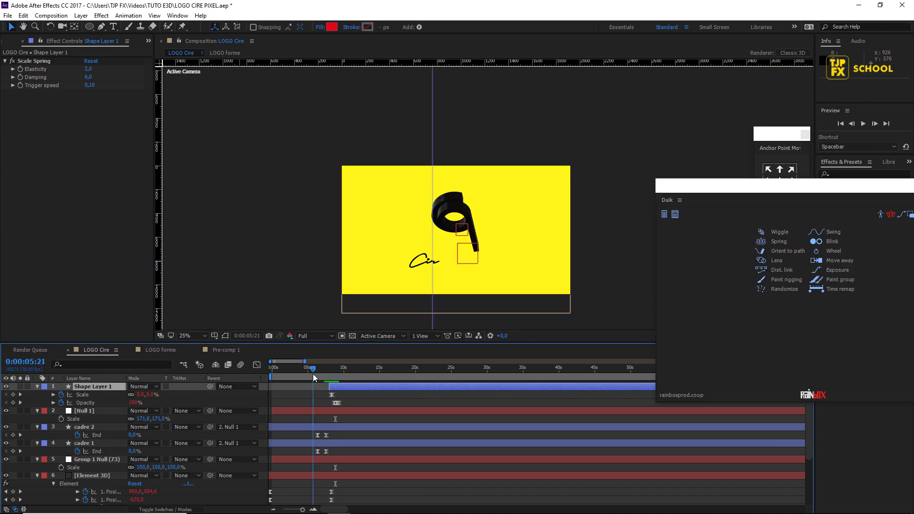
key(space)
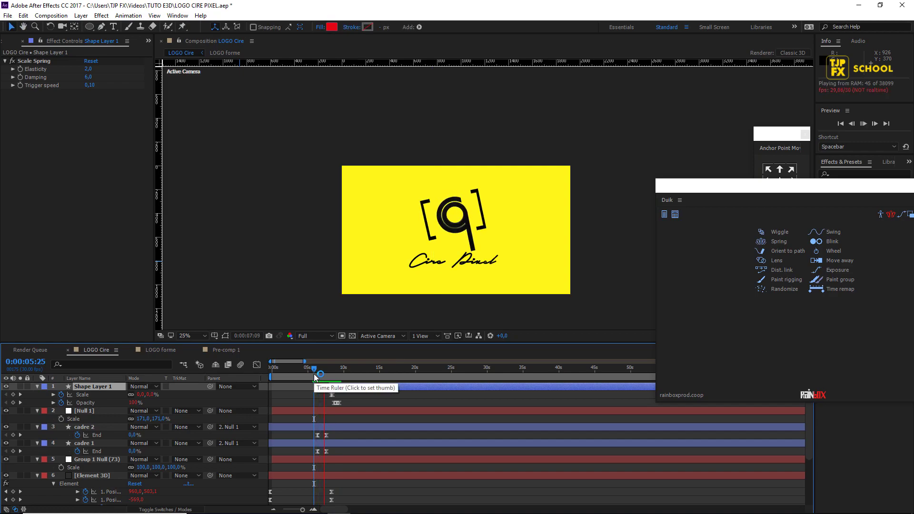
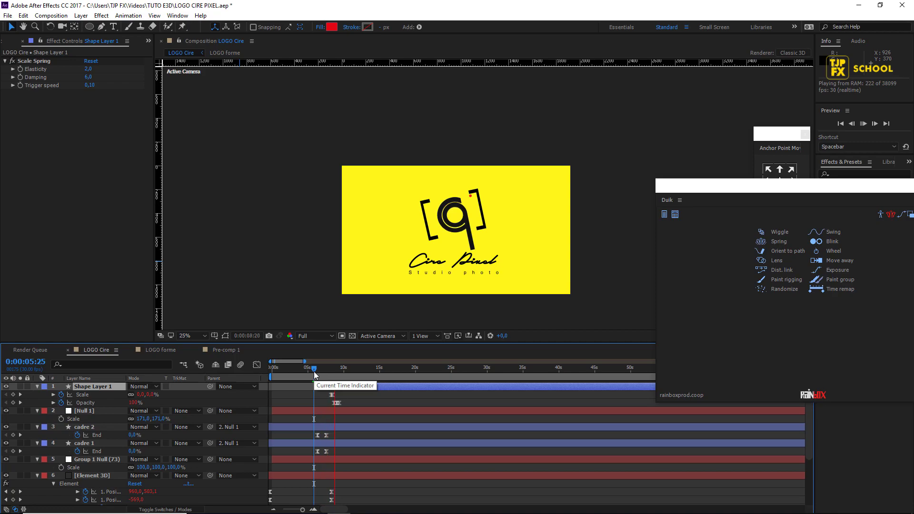
Preview the logo reveal repeatedly from around 6:09–7:19 to check the animation.
drag(317, 371, 329, 375)
key(space)
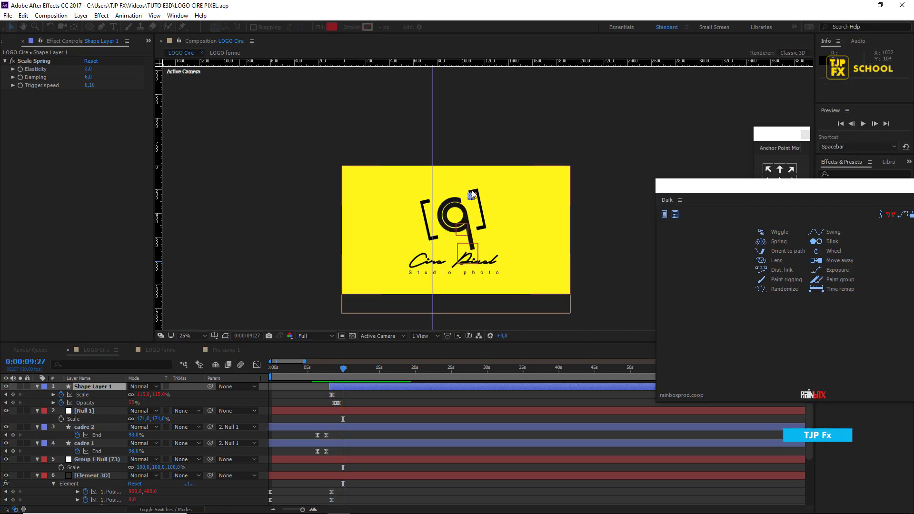
scroll(478, 210, up, 2)
click(319, 375)
key(space)
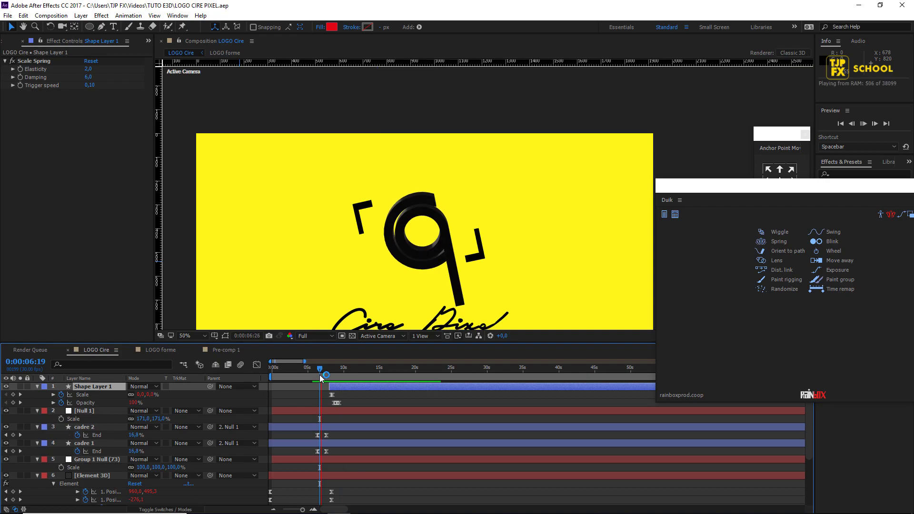
drag(404, 282, 400, 224)
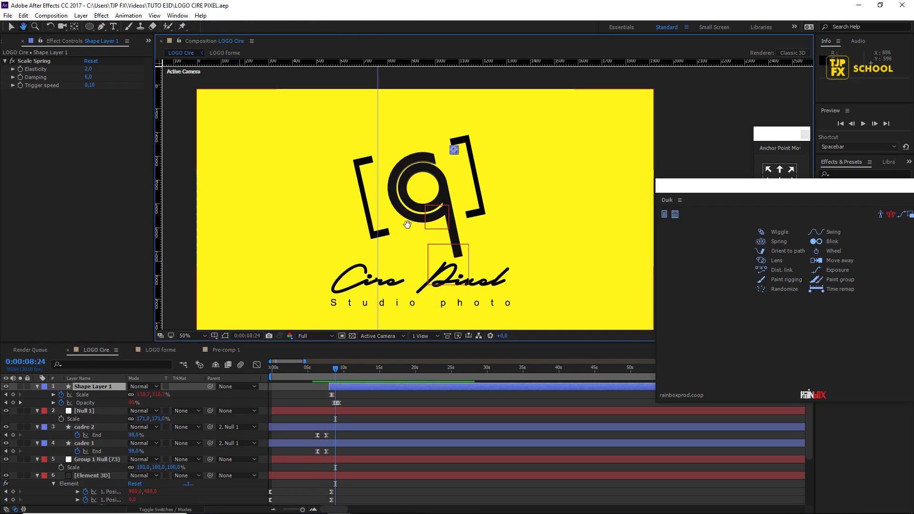
click(325, 376)
key(space)
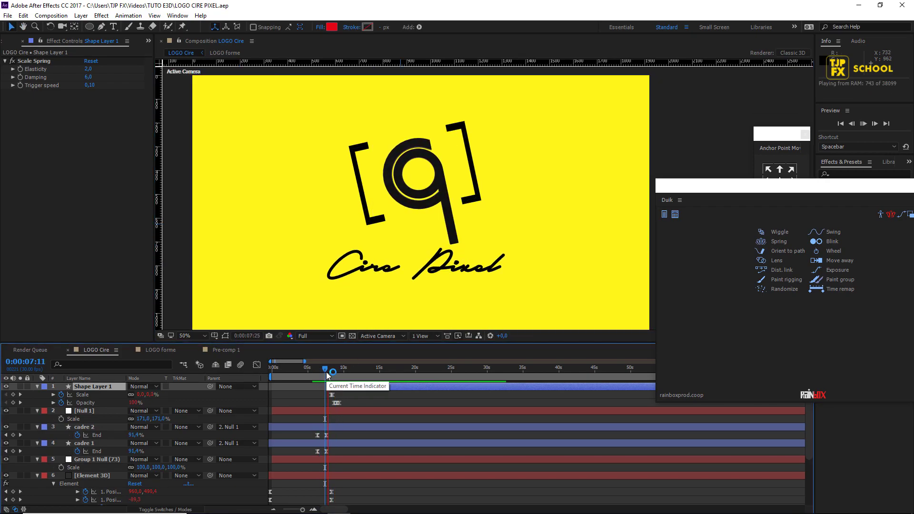
click(317, 375)
key(space)
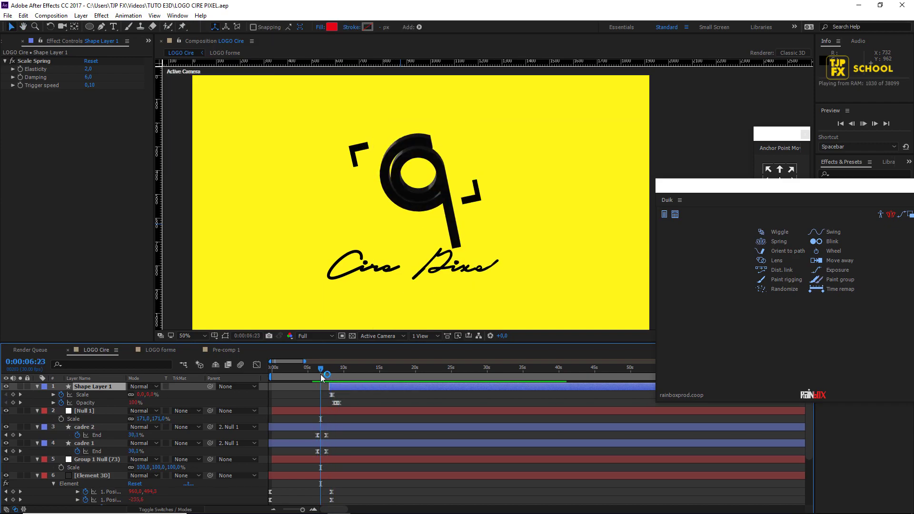
click(327, 375)
scroll(117, 485, down, 2)
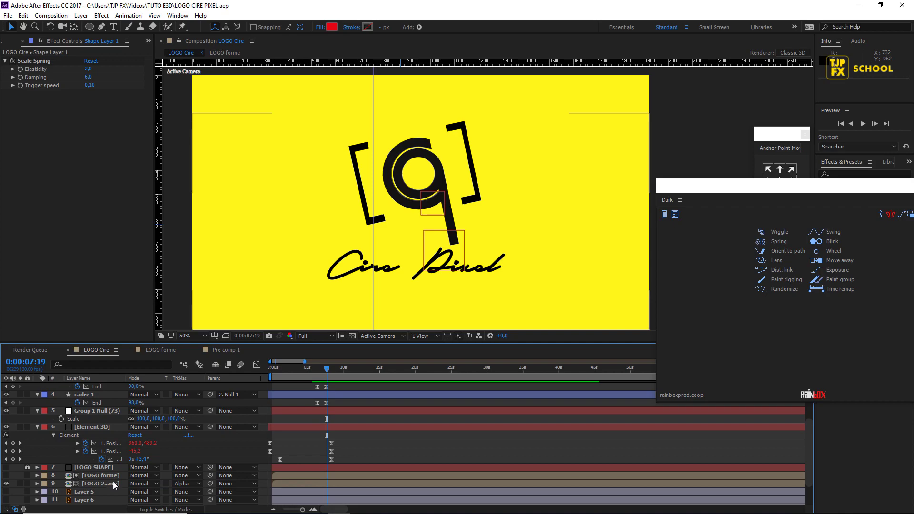
Pre-compose LOGO forme and LOGO 2 forme into Pre-comp 2 and duplicate it.
click(113, 481)
ctrl+click(114, 476)
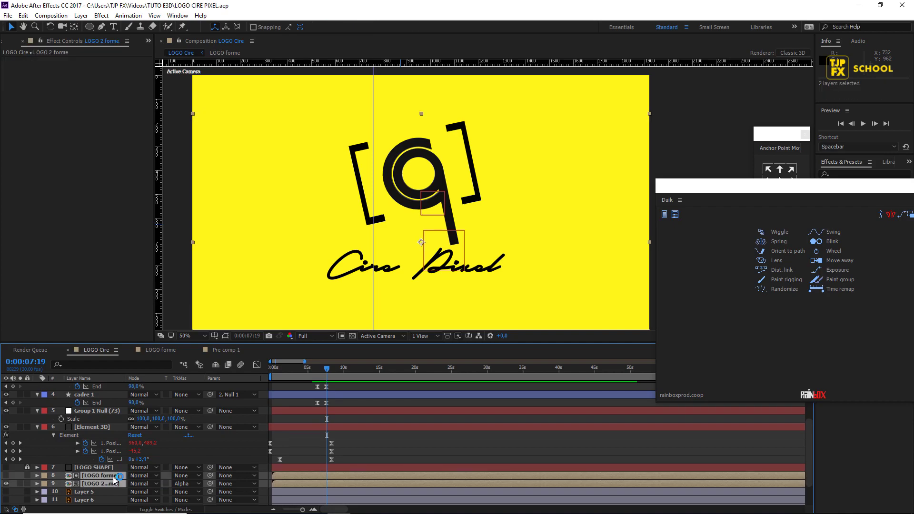
key(ctrl+shift+c)
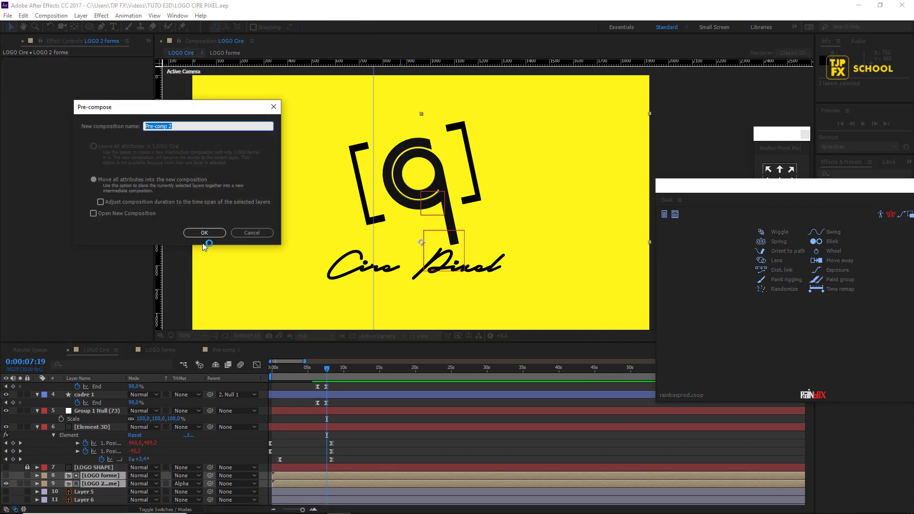
click(206, 233)
key(ctrl+d)
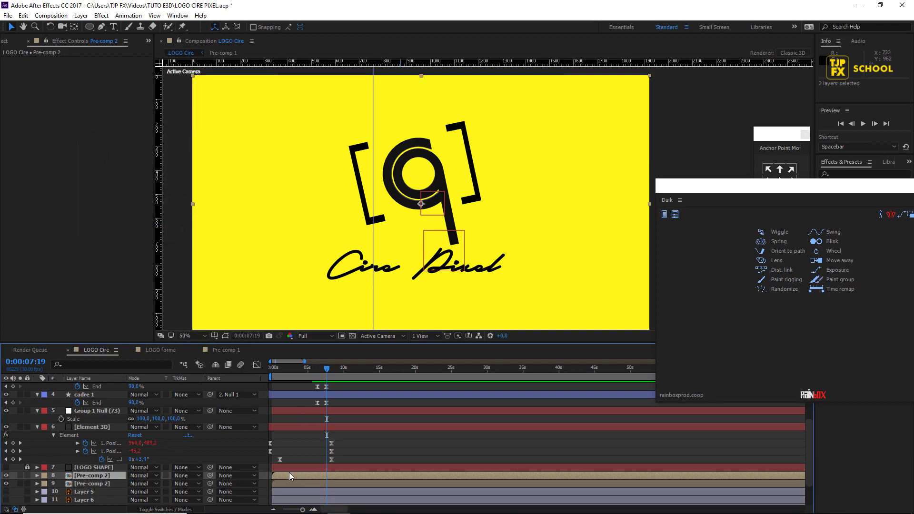
Delay the duplicate Pre-comp 2 by about one second and give it a red Fill effect.
drag(290, 477, 297, 476)
right_click(74, 143)
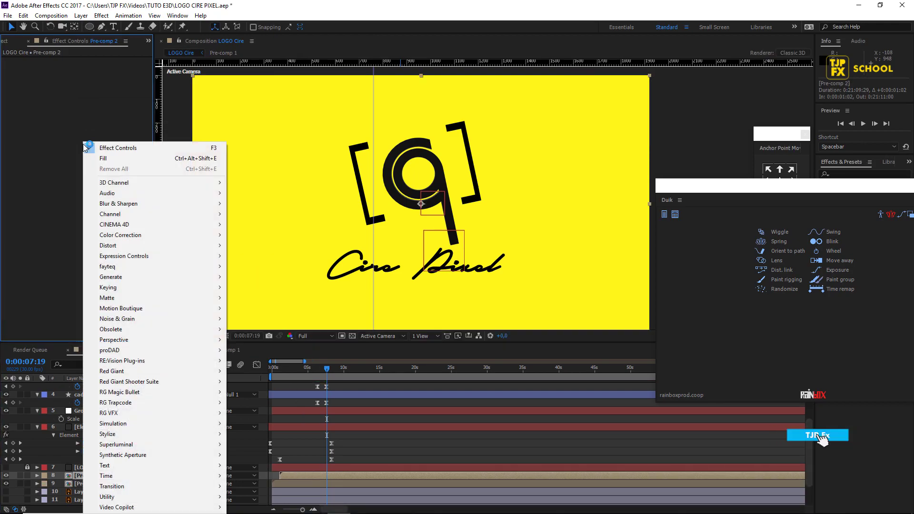
click(109, 158)
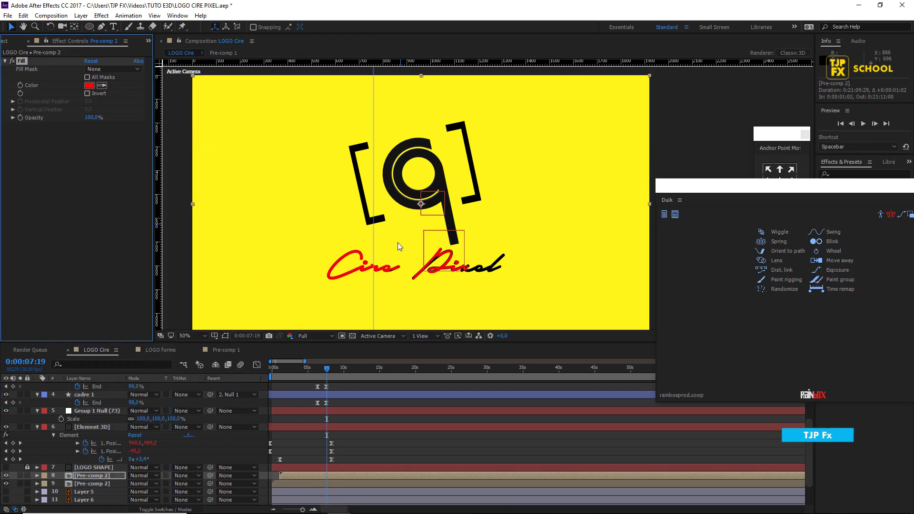
Duplicate the red copy into a third layer, delay it another second, and fill it black.
click(329, 475)
key(ctrl+d)
drag(332, 477, 340, 476)
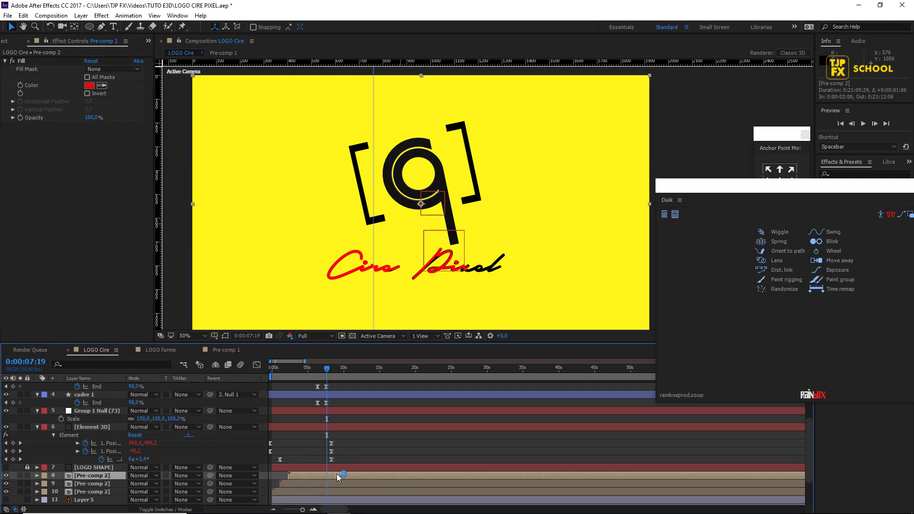
click(89, 86)
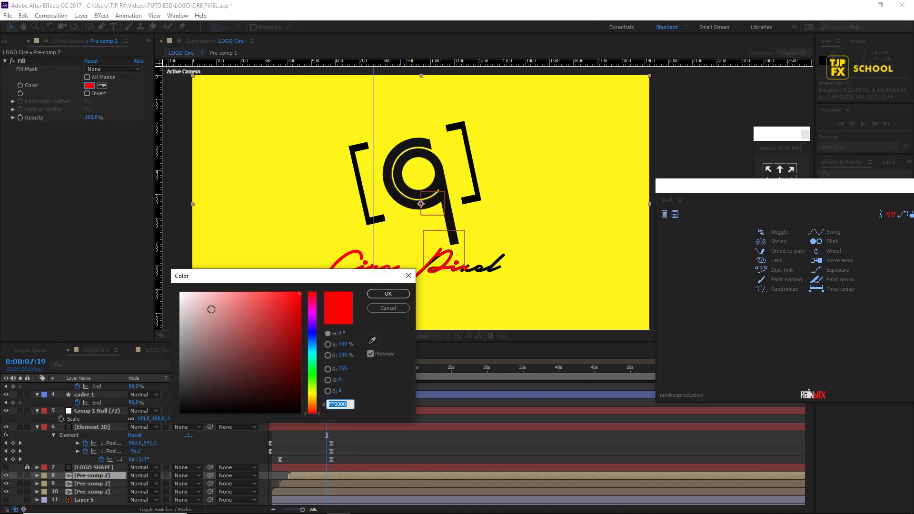
drag(210, 308, 171, 290)
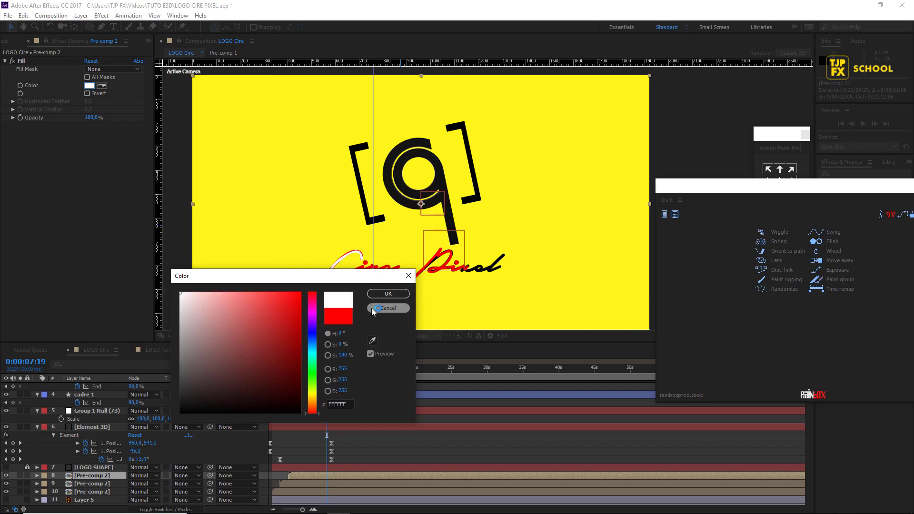
drag(223, 389, 166, 415)
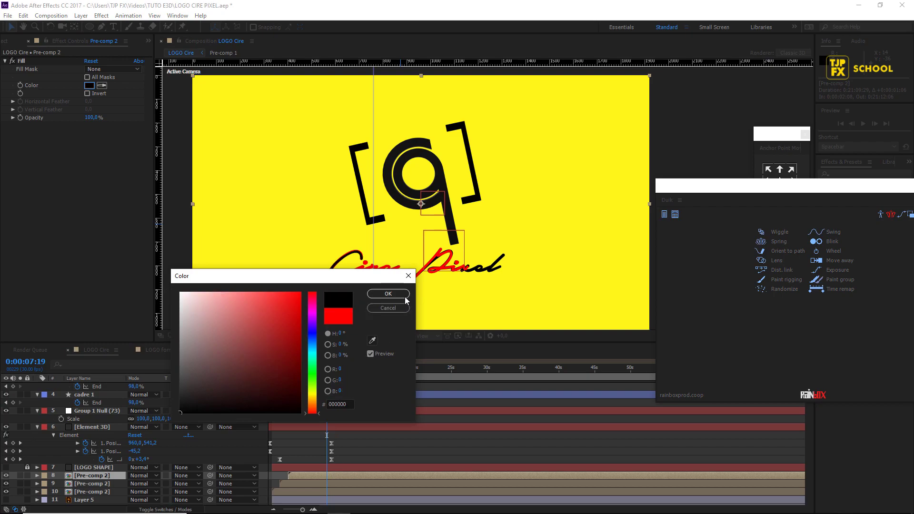
click(388, 293)
drag(336, 370, 350, 373)
click(202, 484)
key(t)
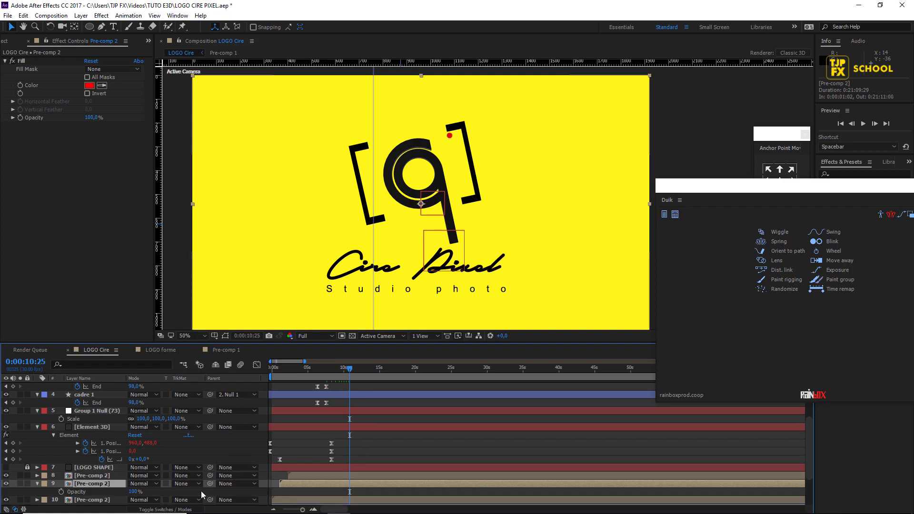
click(61, 491)
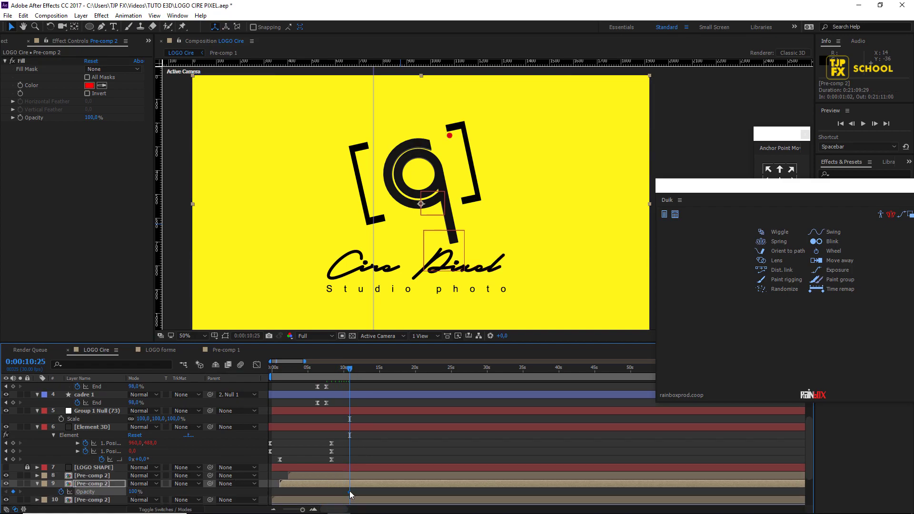
drag(351, 493, 344, 492)
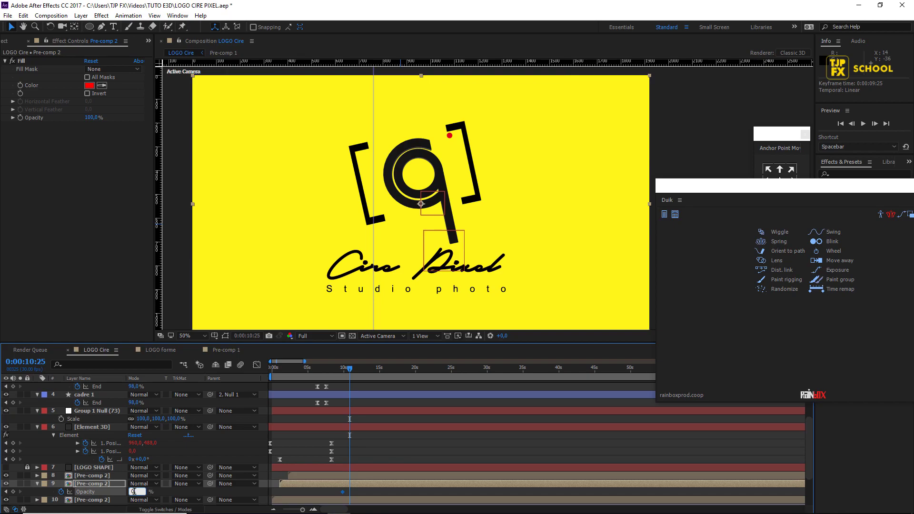
drag(324, 369, 345, 374)
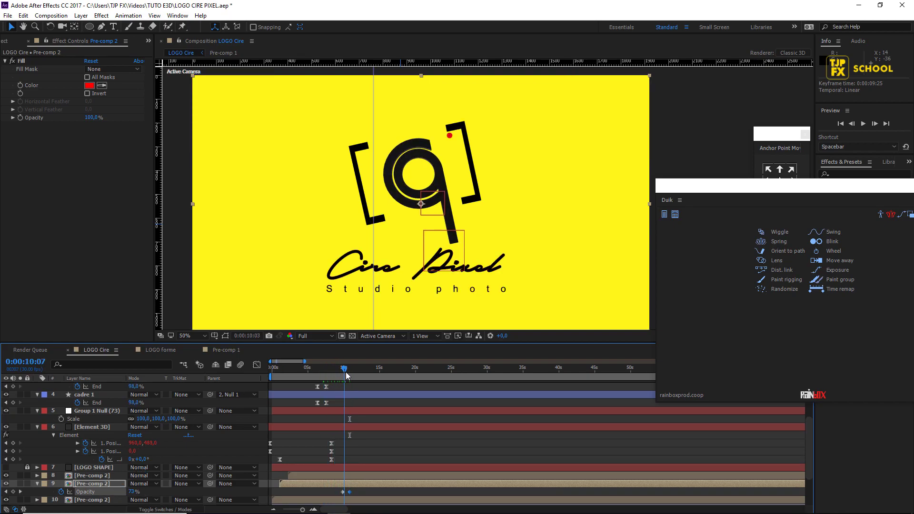
ctrl+click(352, 493)
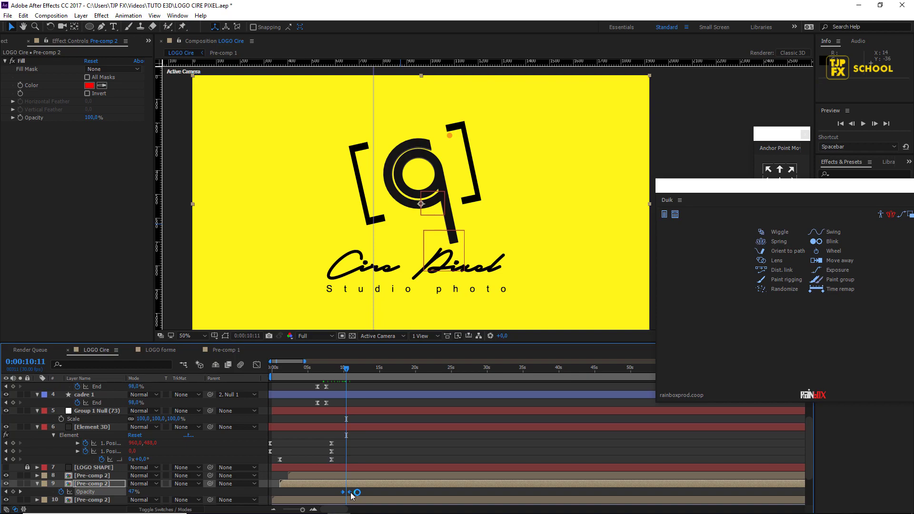
click(326, 378)
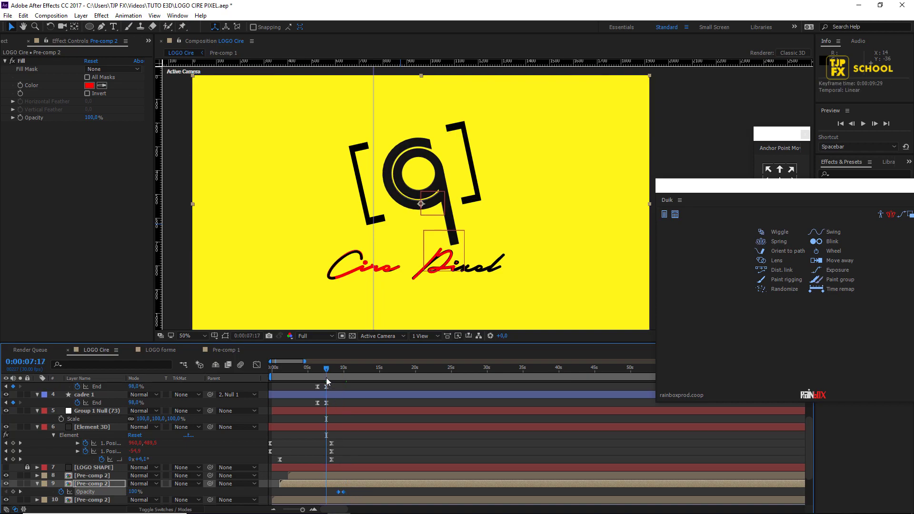
key(space)
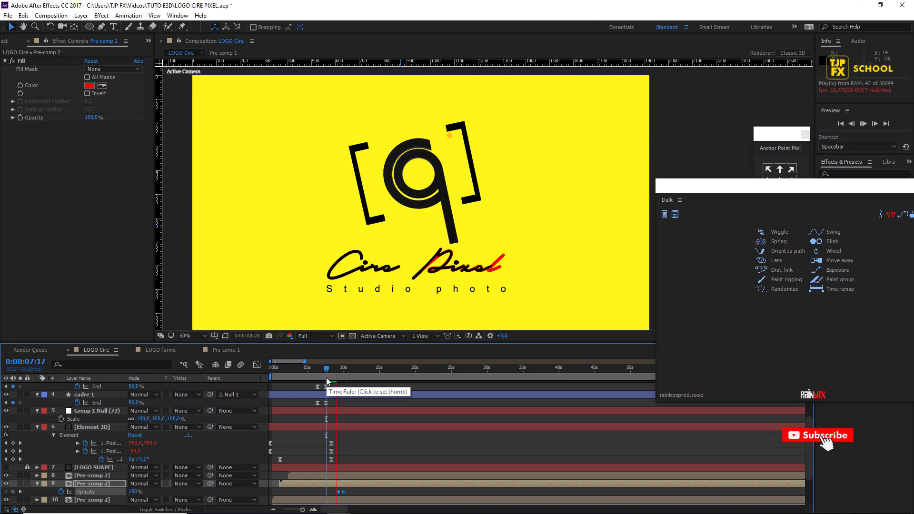
key(space)
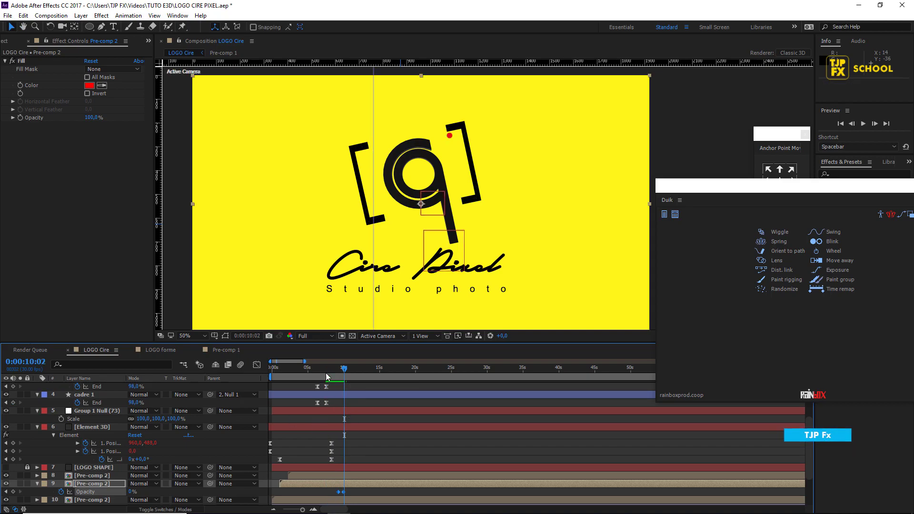
click(319, 372)
key(space)
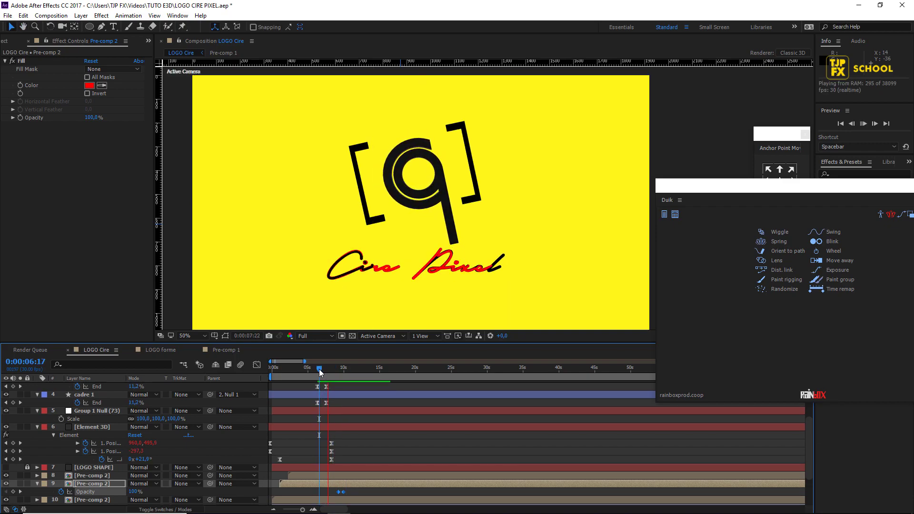
Preview the whole animation from the start with the timeline and view zoomed out.
key(space)
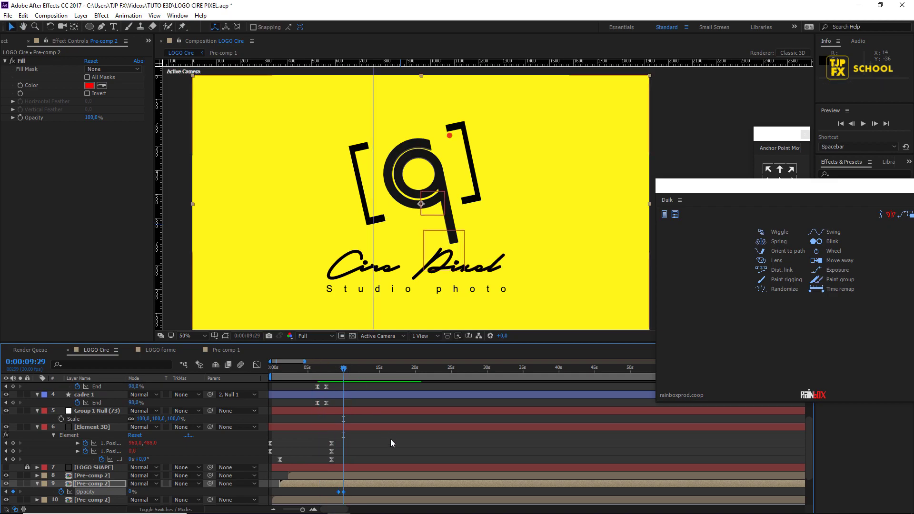
key(minus)
key(comma)
click(409, 456)
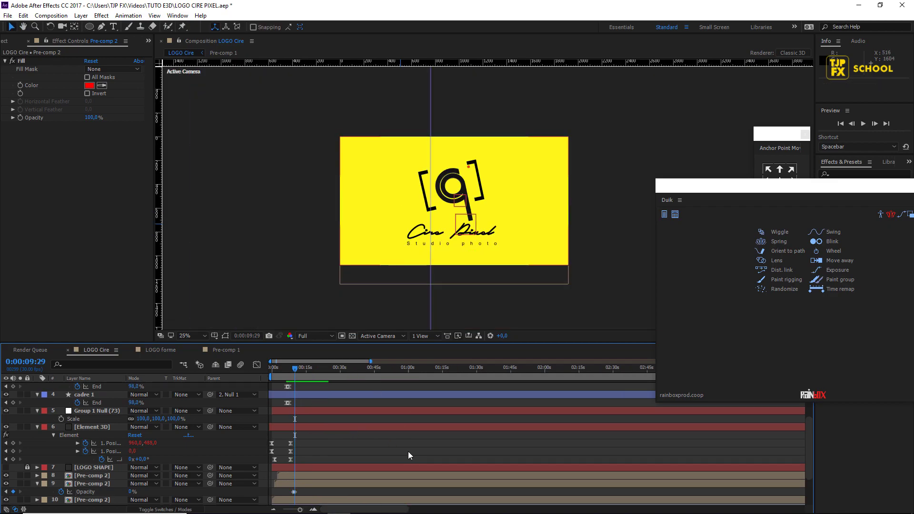
key(space)
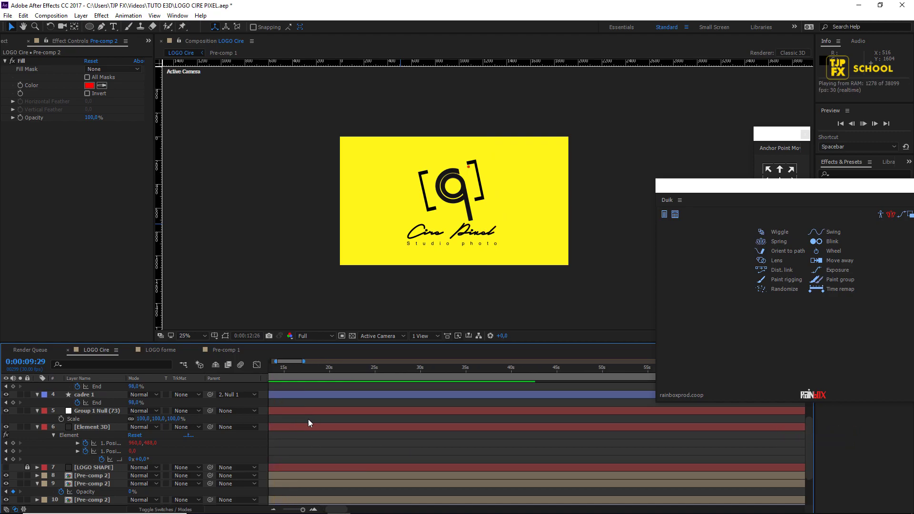
scroll(490, 416, up, 3)
key(space)
scroll(503, 415, down, 2)
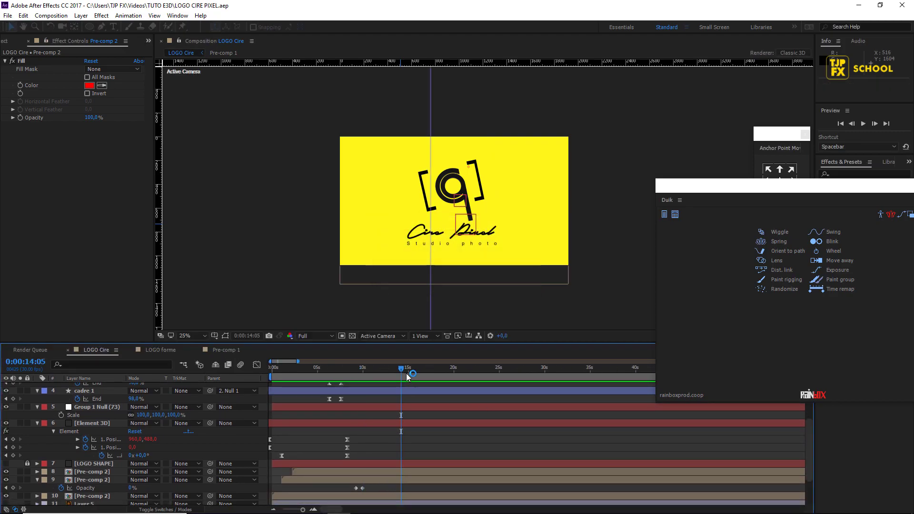
drag(302, 510, 291, 509)
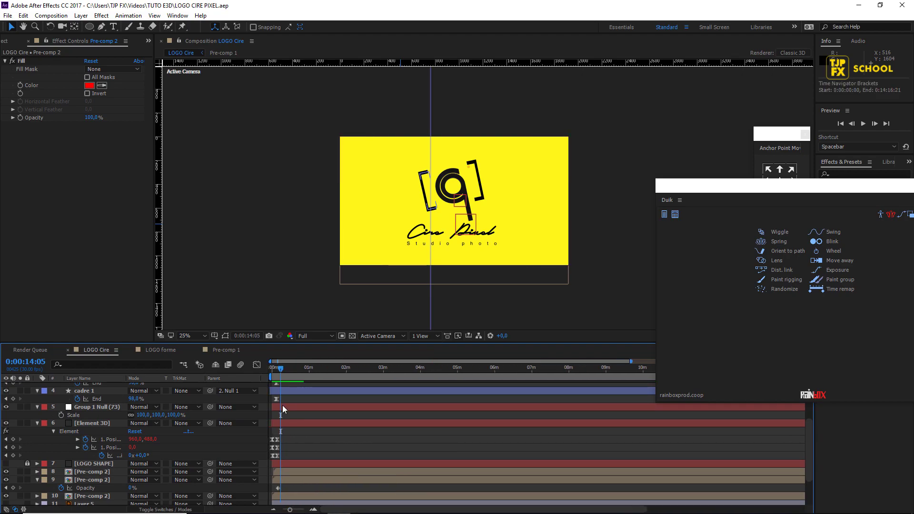
scroll(282, 408, up, 2)
Move to 0:00:15:05 and end the work area there.
click(37, 364)
text(5)
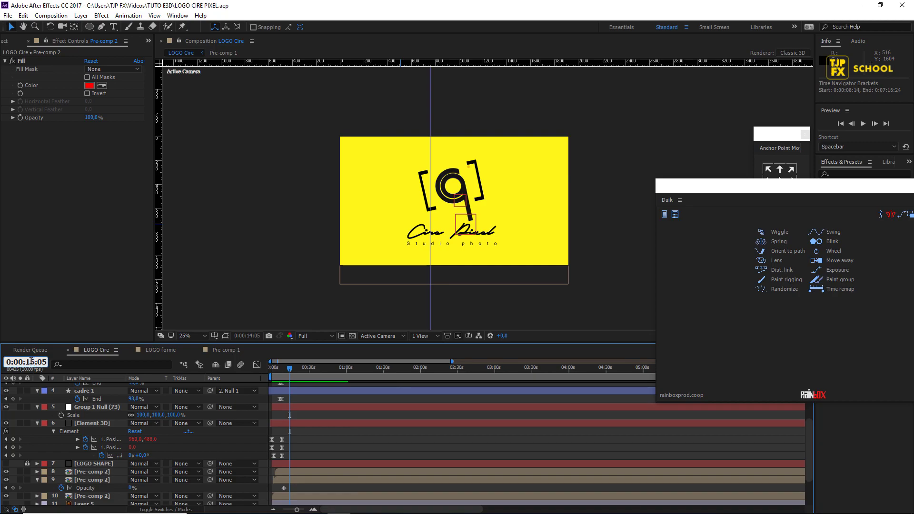
key(Return)
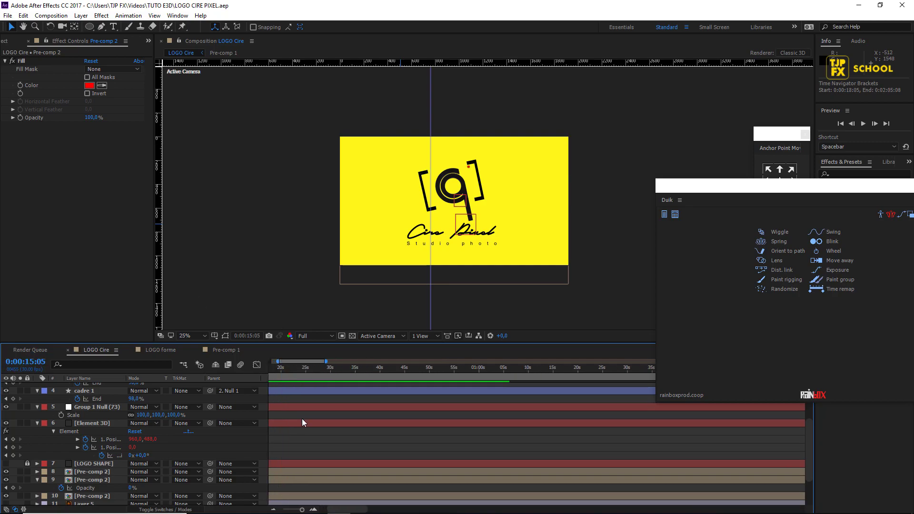
scroll(302, 418, up, 3)
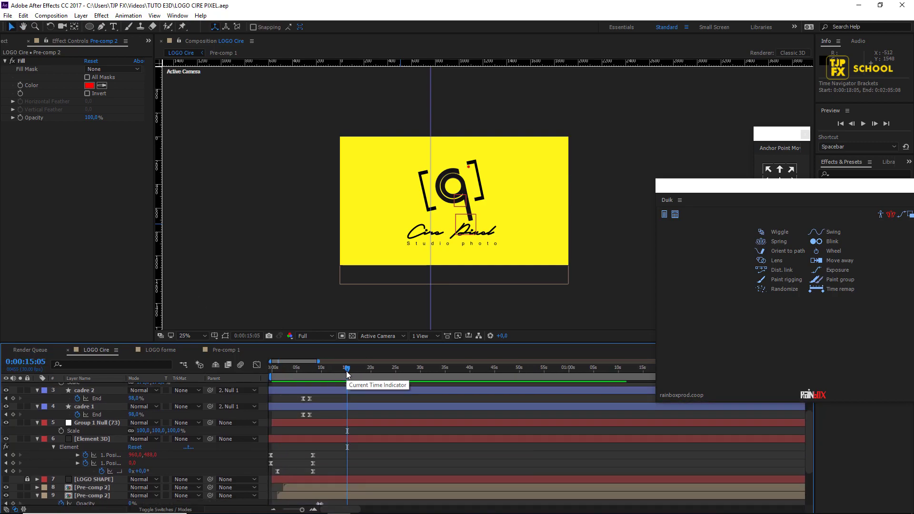
key(n)
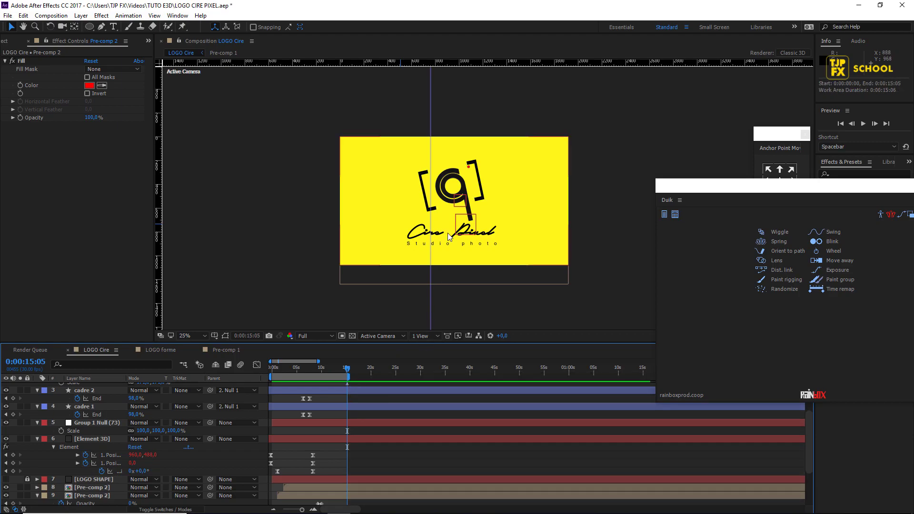
key(period)
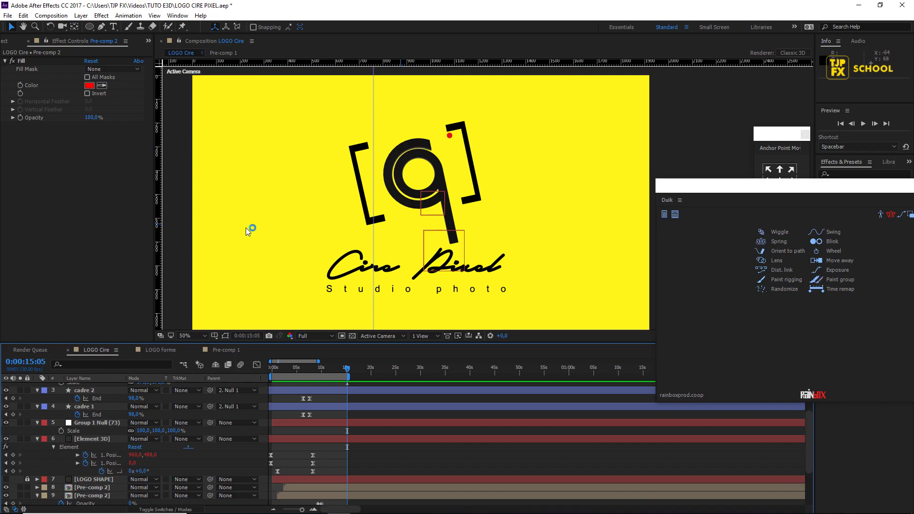
drag(403, 250, 396, 227)
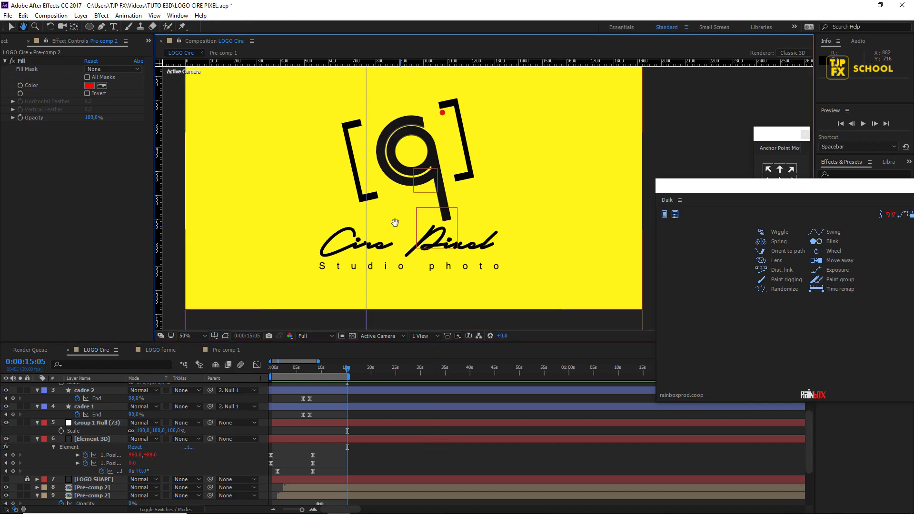
Save the project and select the Pre-comp 1 layer.
key(ctrl+s)
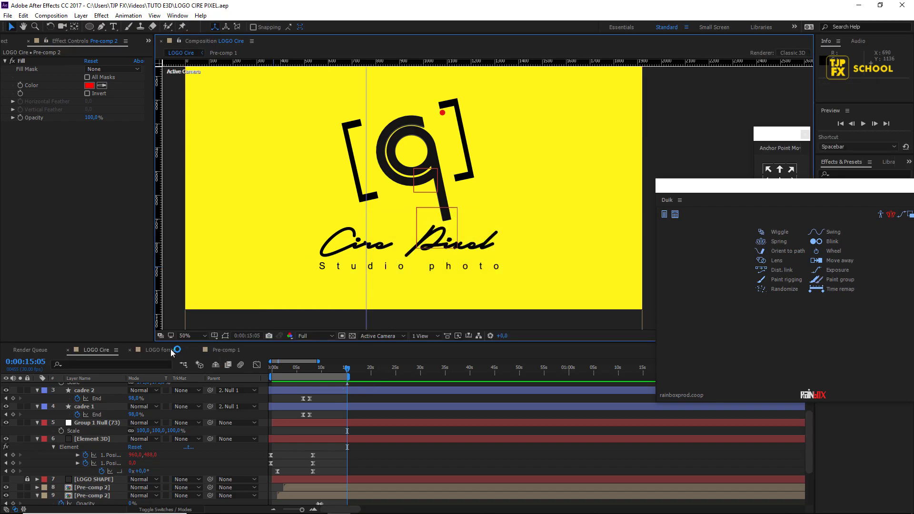
scroll(365, 452, down, 3)
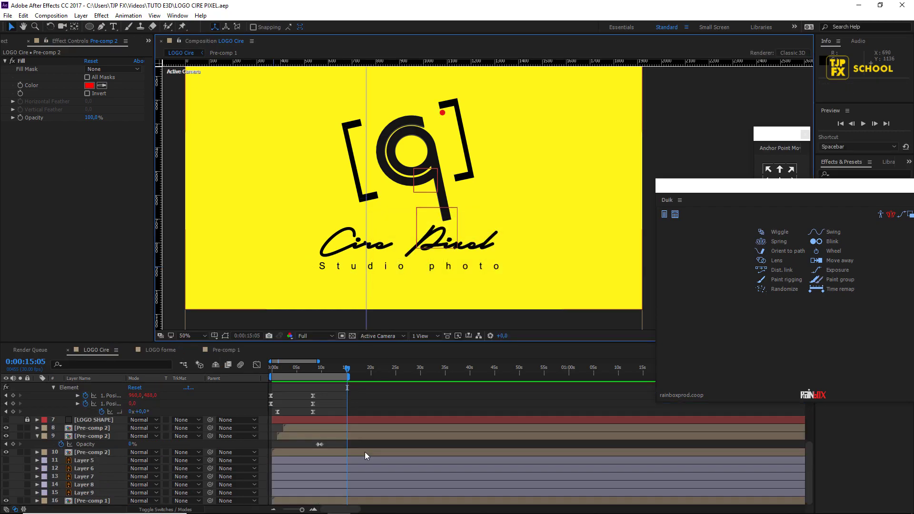
click(113, 501)
click(81, 15)
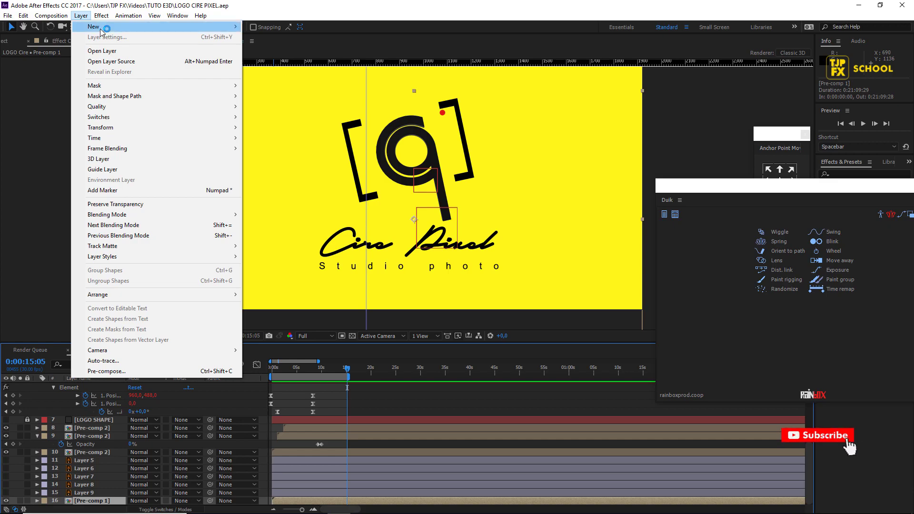
Create a new white (#FFFFFF) solid layer named BG.
mouse_move(119, 26)
click(263, 37)
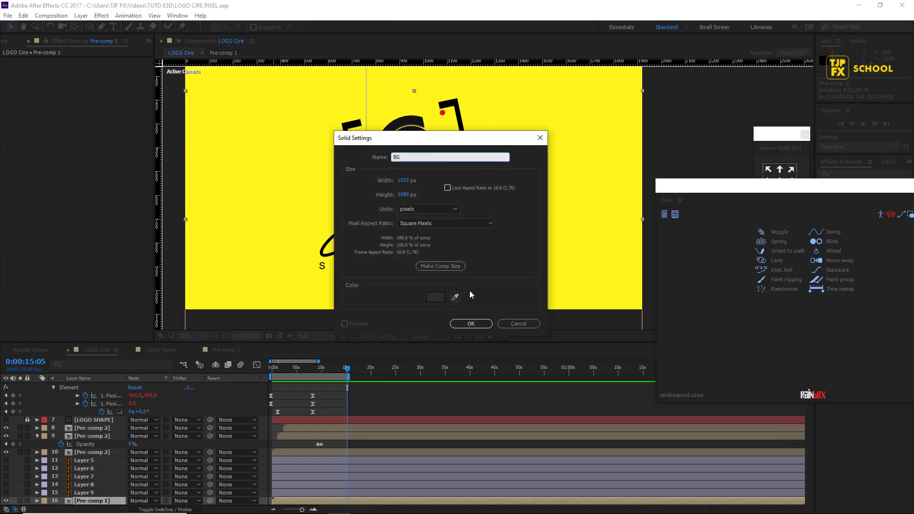
click(435, 297)
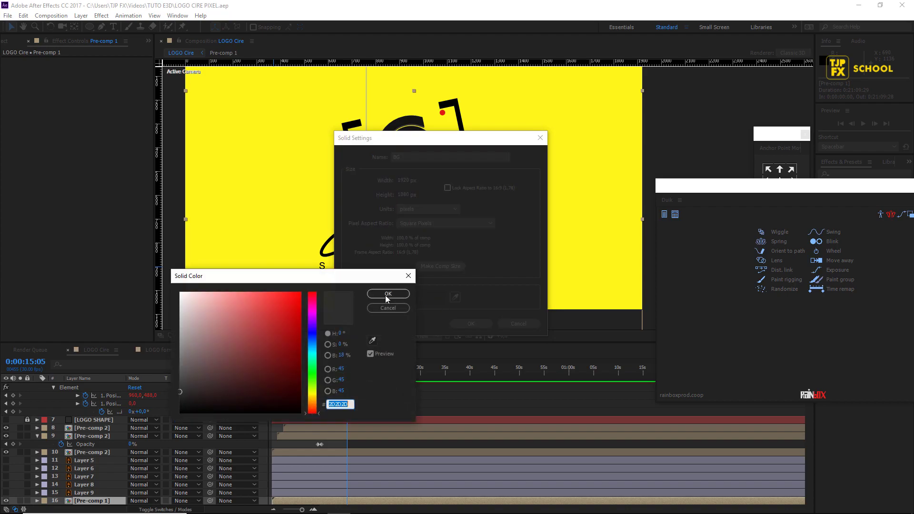
text(ffffff)
click(388, 294)
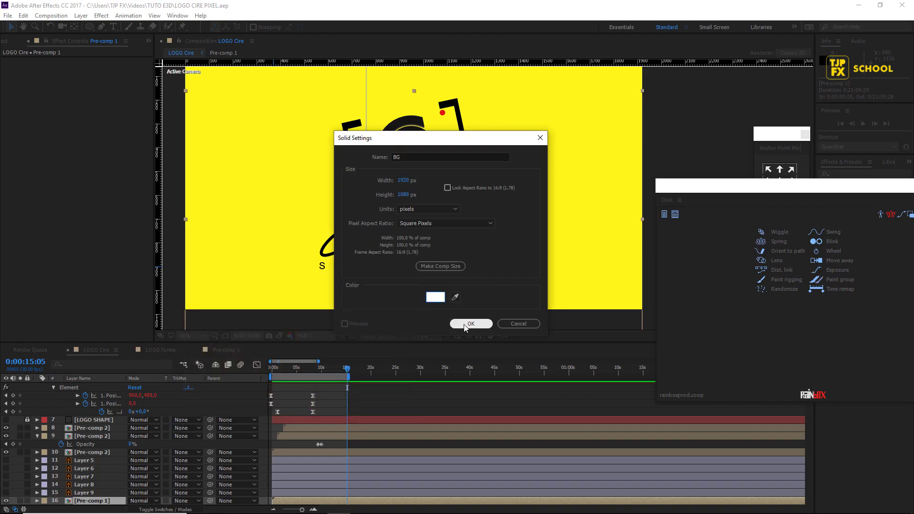
click(471, 323)
Move BG below Pre-comp 1 to the bottom of the layer stack.
key(comma)
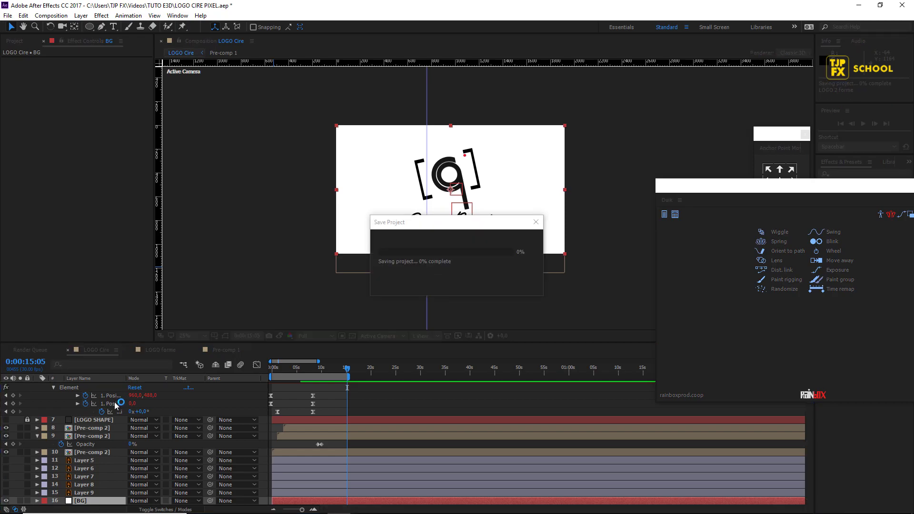
scroll(92, 486, down, 1)
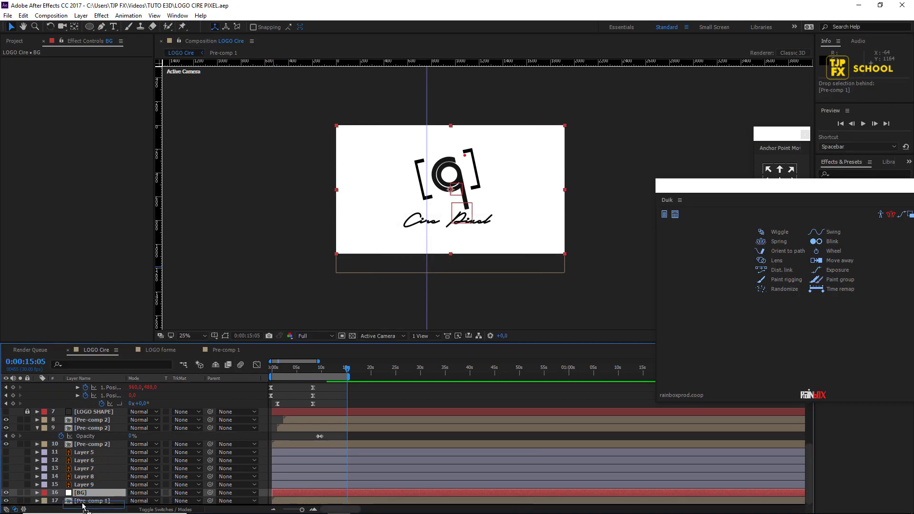
drag(84, 494, 82, 506)
drag(305, 374, 317, 376)
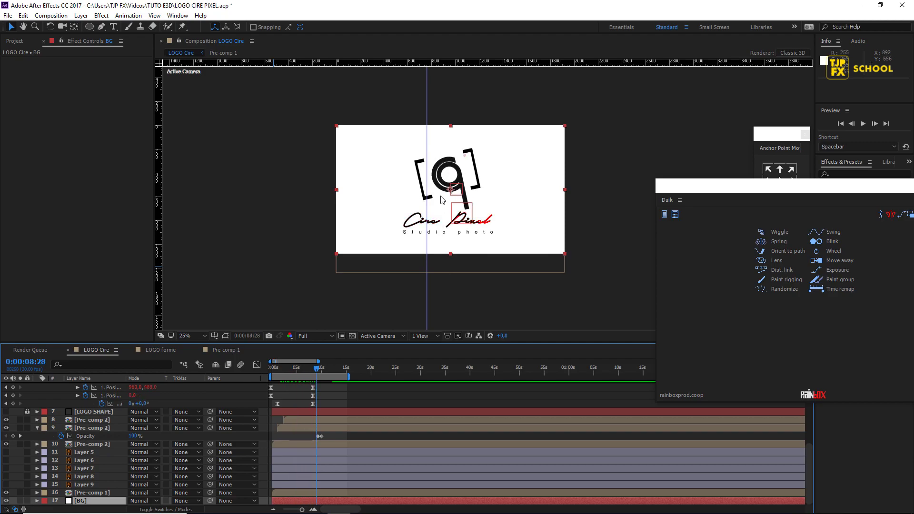
scroll(387, 226, up, 4)
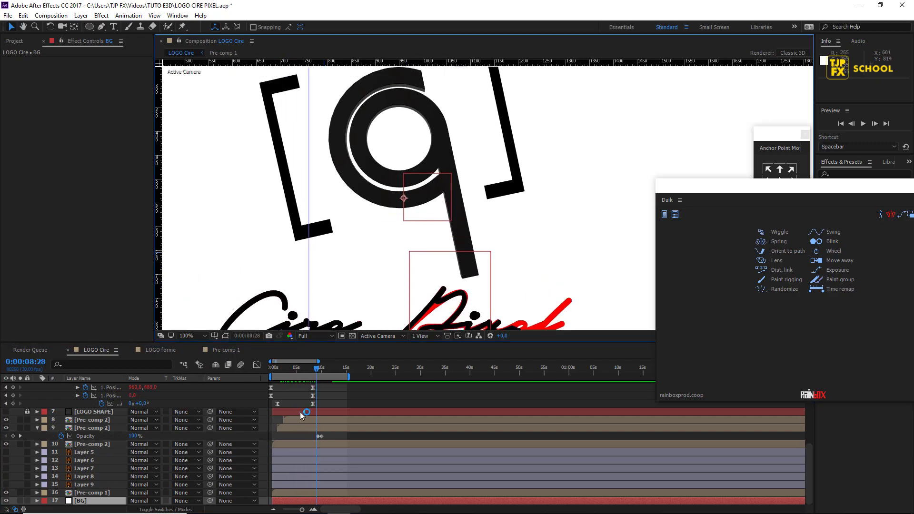
scroll(305, 409, up, 5)
Add a new adjustment layer and rename it cc.
right_click(291, 391)
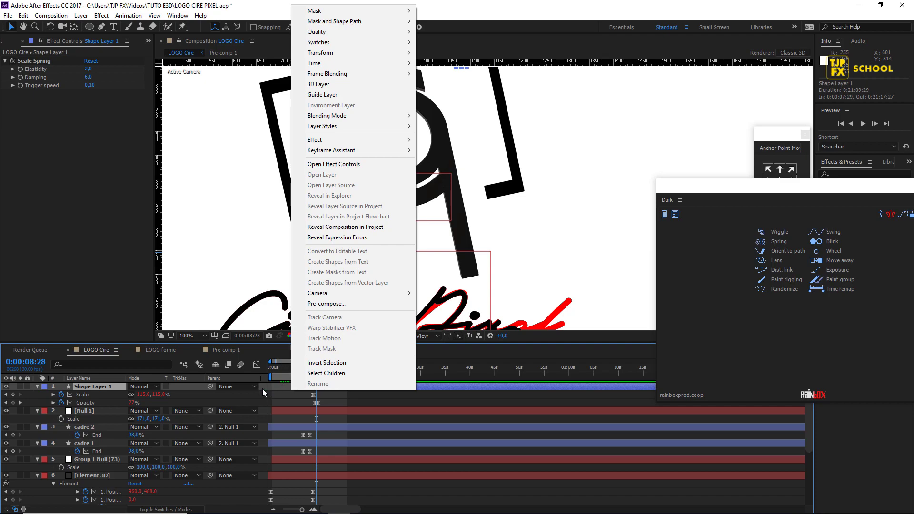
click(226, 396)
right_click(226, 396)
mouse_move(266, 406)
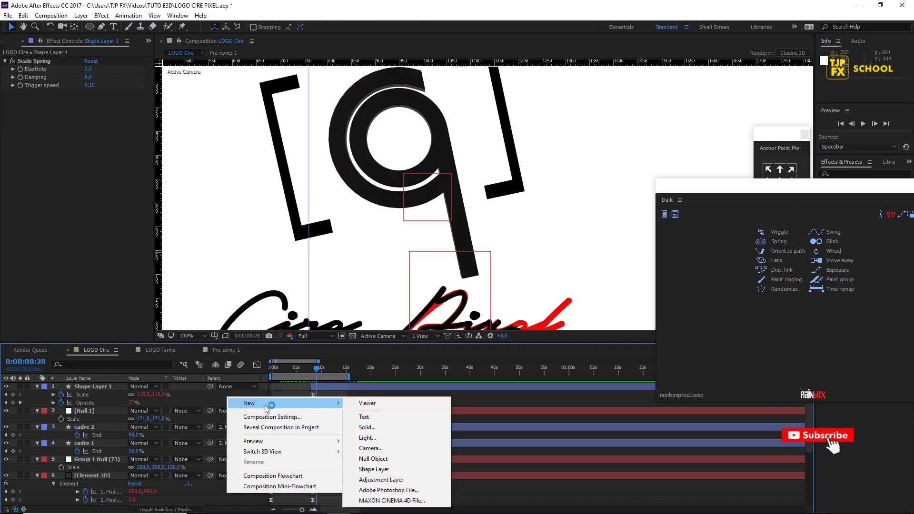
click(381, 479)
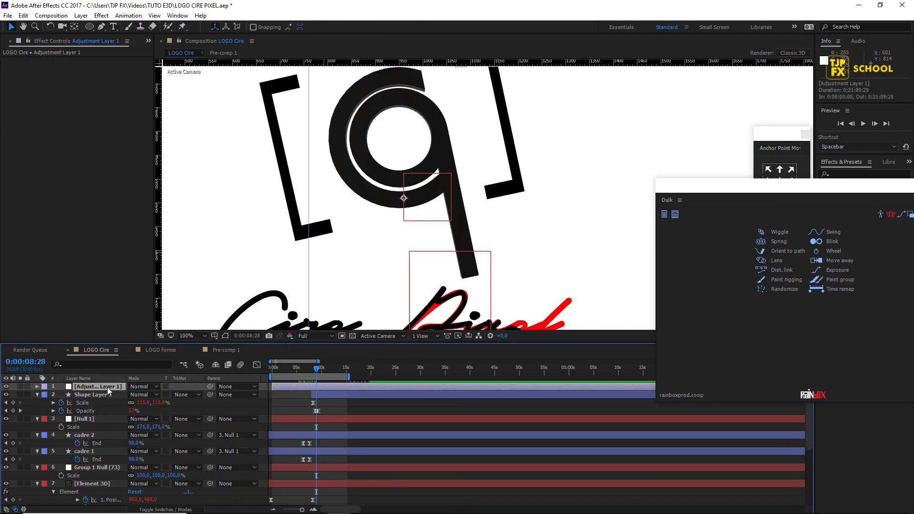
key(Return)
text(cc)
key(Return)
Apply Unsharp Mask and Levels to cc, raising Levels Input Black to 5.0.
right_click(75, 146)
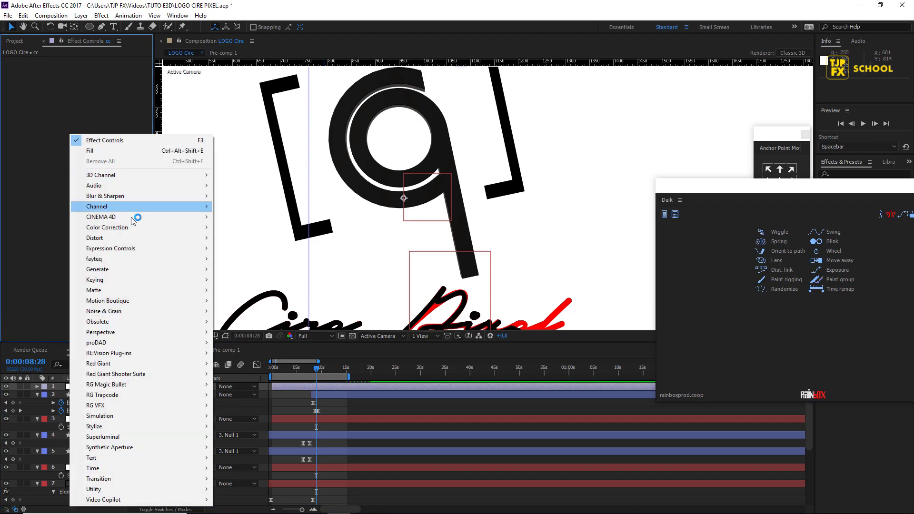
mouse_move(138, 230)
mouse_move(133, 196)
click(259, 344)
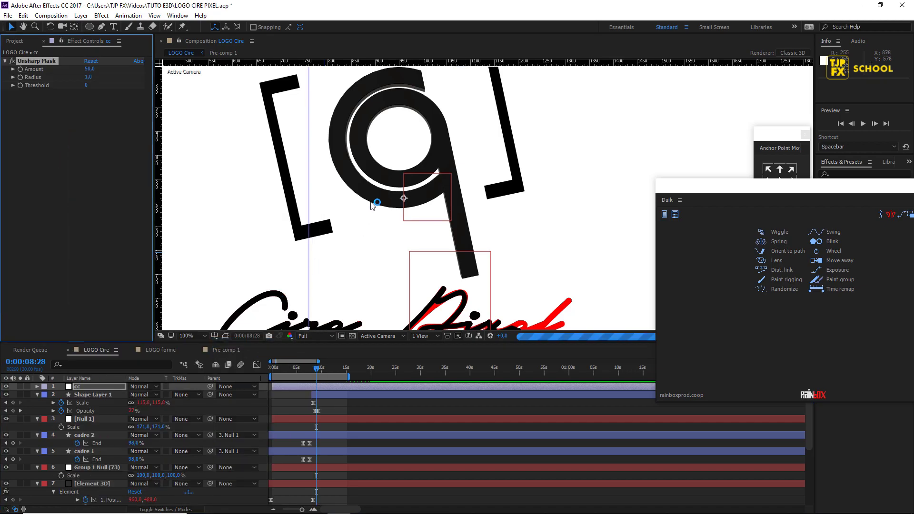
right_click(127, 144)
mouse_move(150, 228)
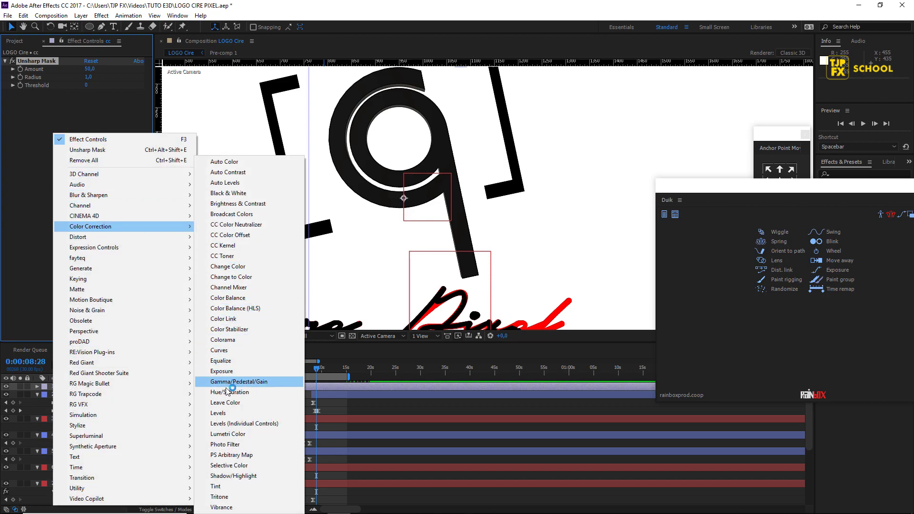
click(214, 413)
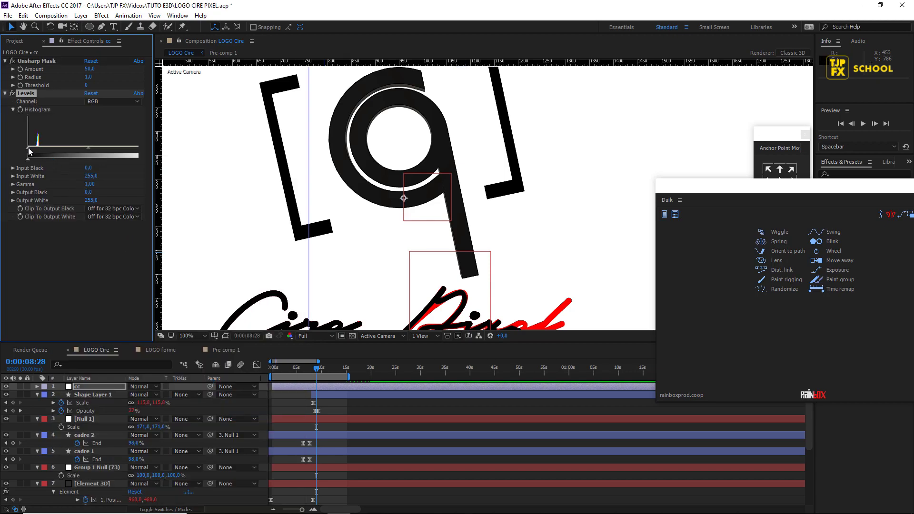
drag(29, 151, 31, 151)
Go back to 0:00:02:12 and frame a close-up of the logo.
scroll(407, 265, down, 2)
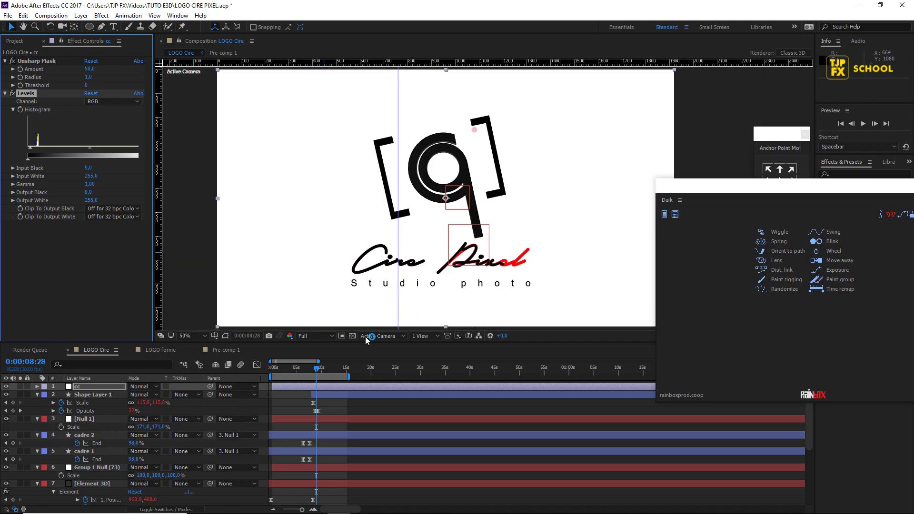
drag(295, 373, 284, 372)
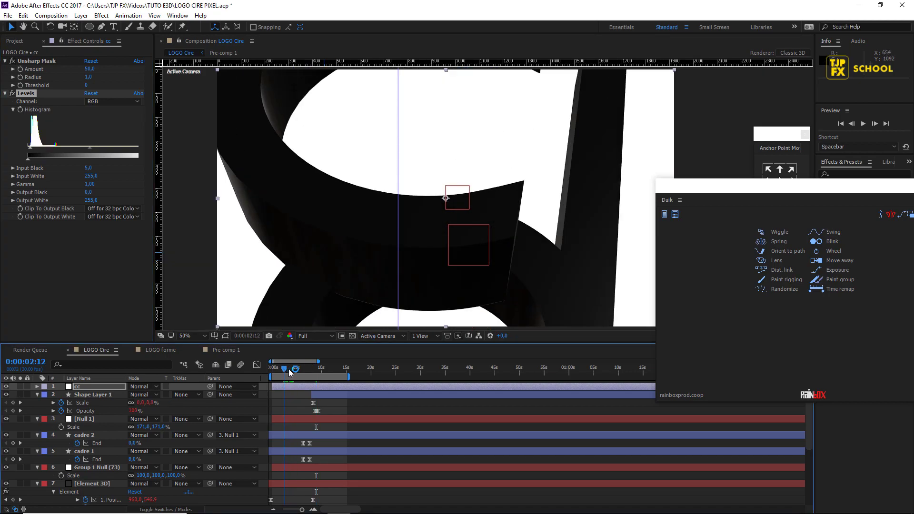
scroll(364, 307, up, 2)
drag(364, 306, 458, 163)
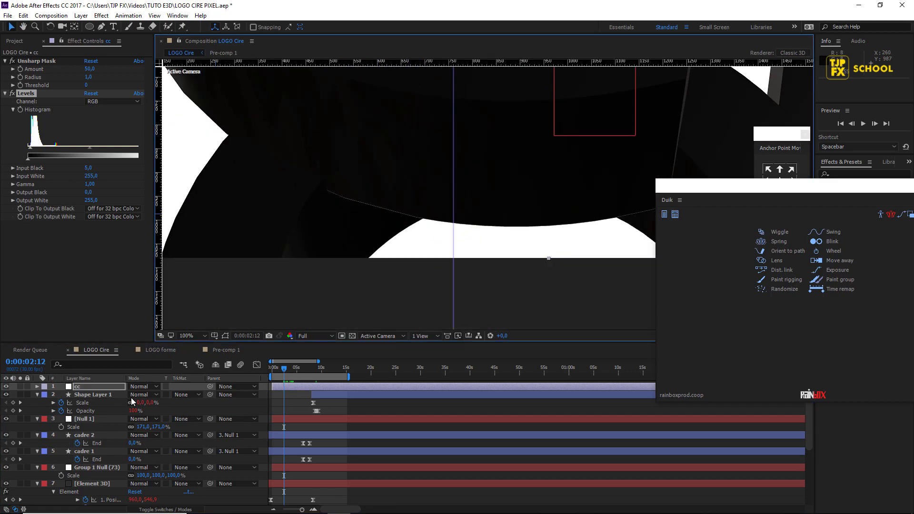
scroll(88, 460, down, 3)
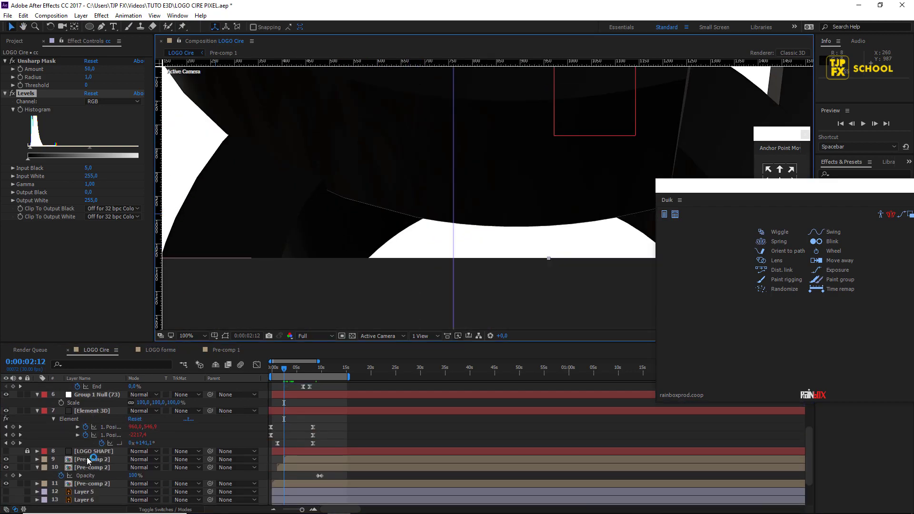
In Element 3D output settings, enable Enhanced Multisampling, set Multisampling to 16, keep Supersampling 0.
click(104, 412)
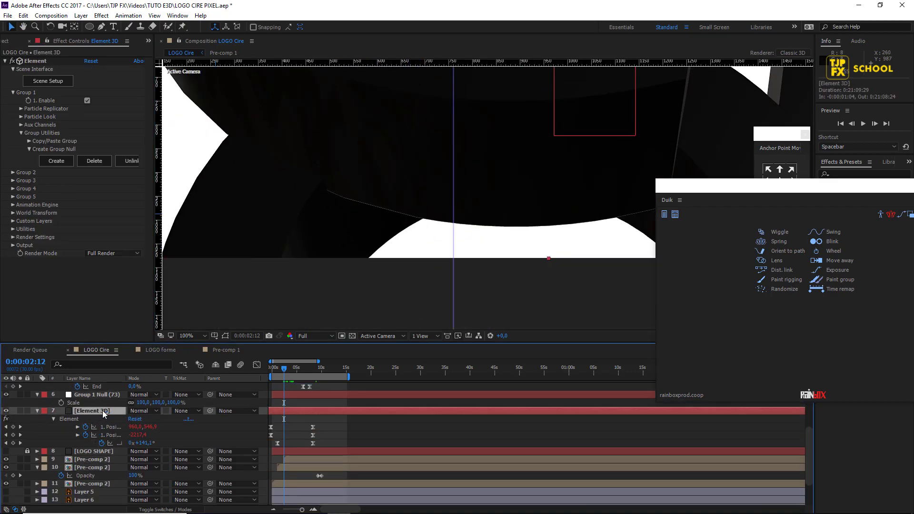
click(13, 246)
scroll(13, 246, down, 2)
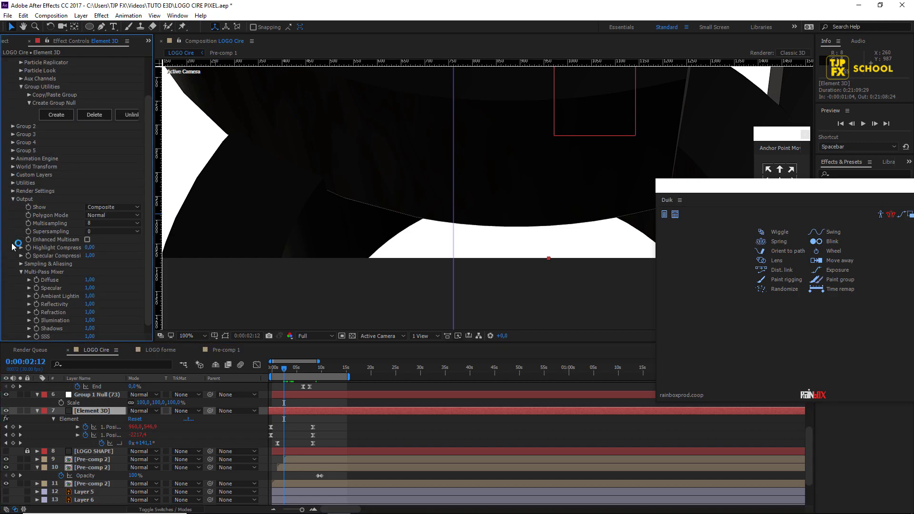
click(87, 240)
click(112, 223)
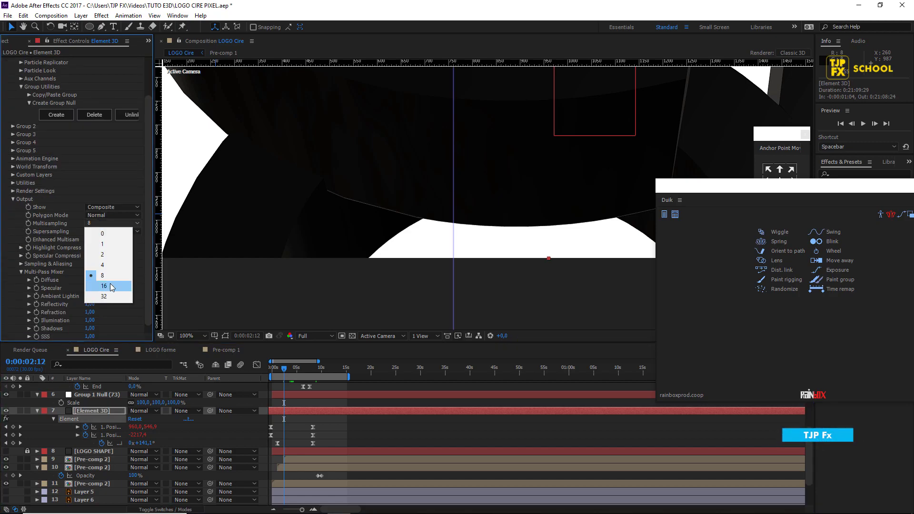
click(114, 284)
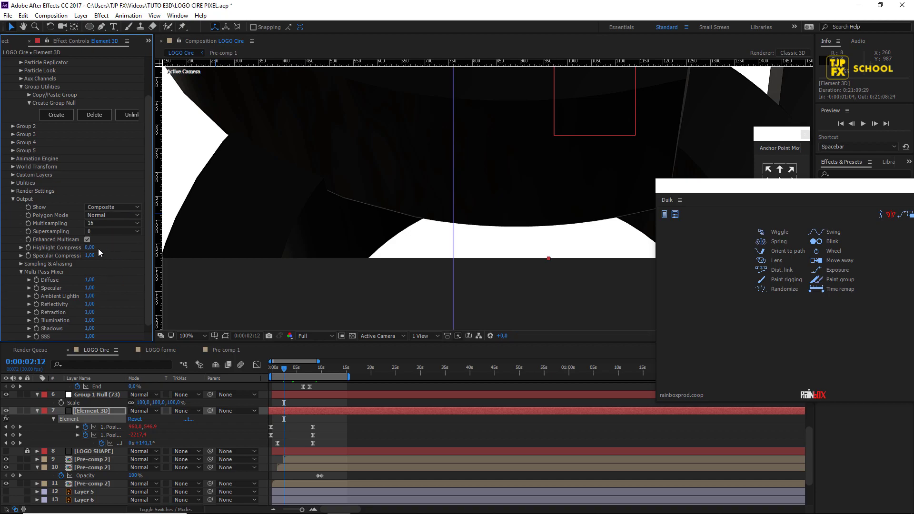
click(108, 229)
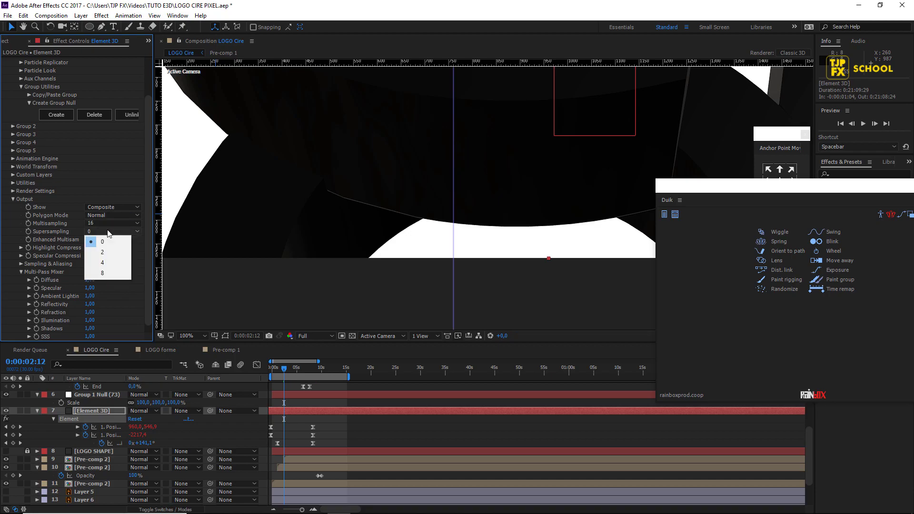
click(64, 234)
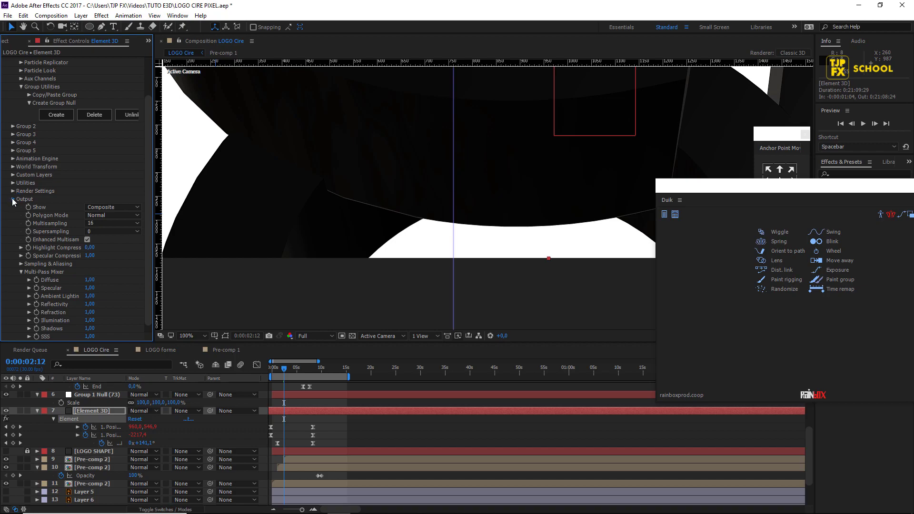
click(13, 200)
scroll(410, 272, down, 4)
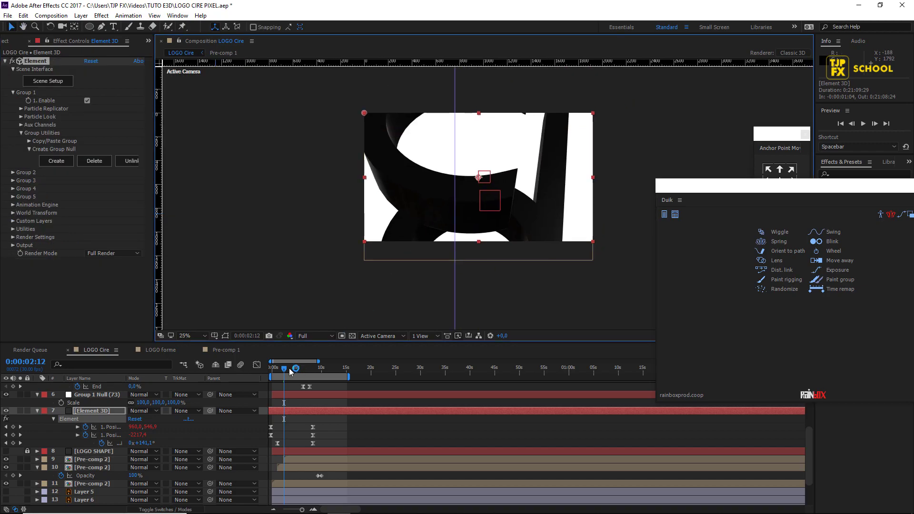
Close the LOGO forme composition tab and add LOGO Cire to the render queue.
drag(290, 372, 345, 372)
scroll(480, 175, up, 2)
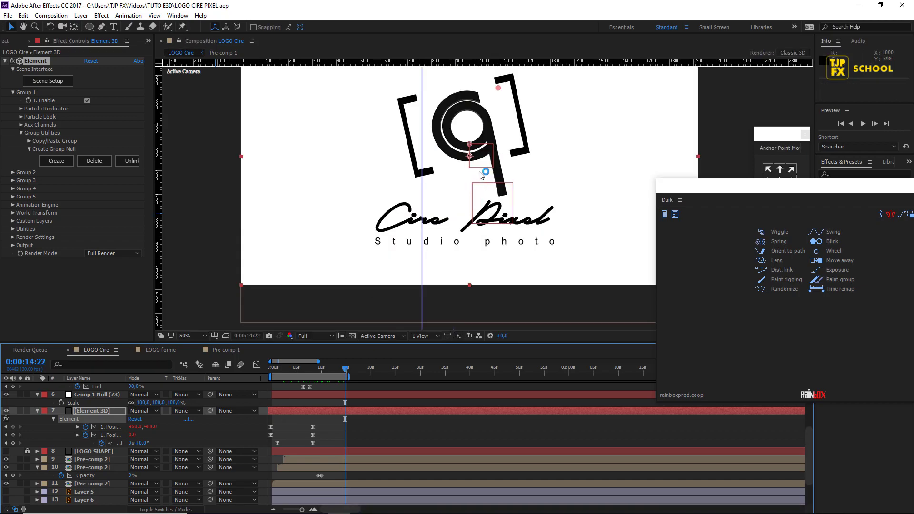
click(157, 350)
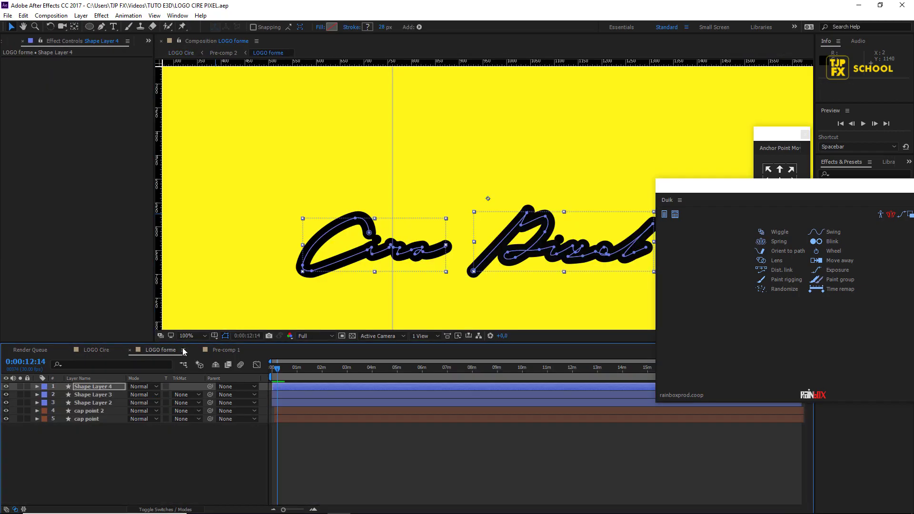
key(ctrl+w)
key(ctrl+w)
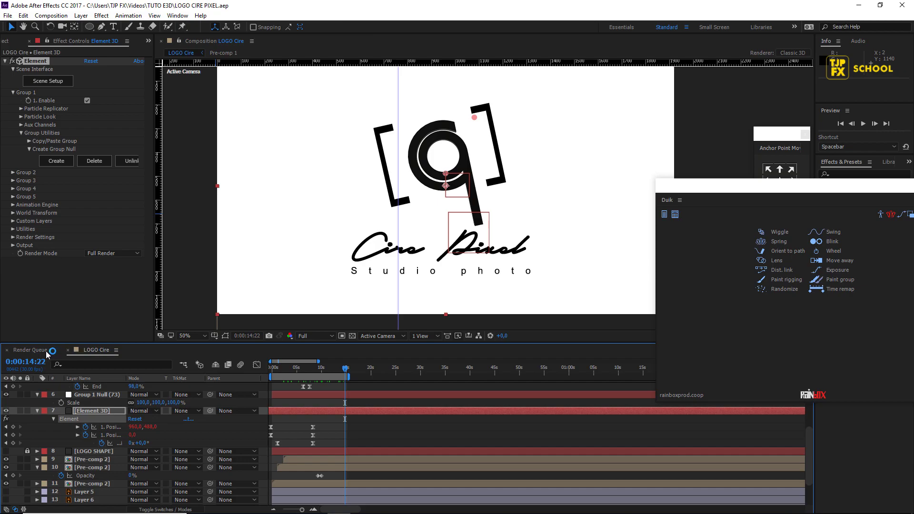
click(57, 17)
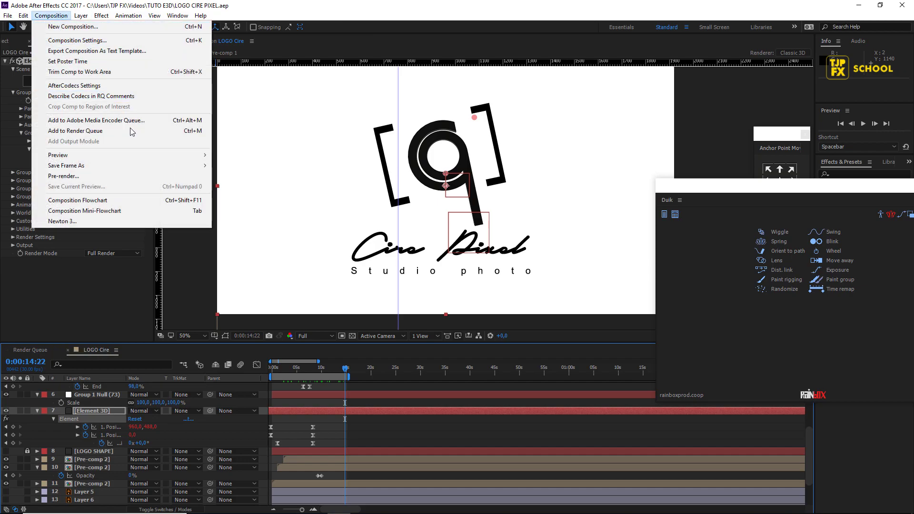
click(153, 132)
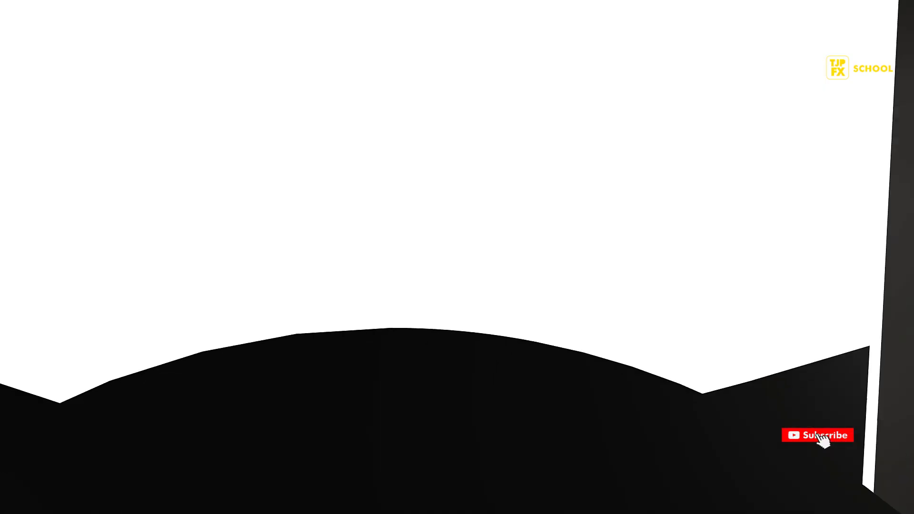